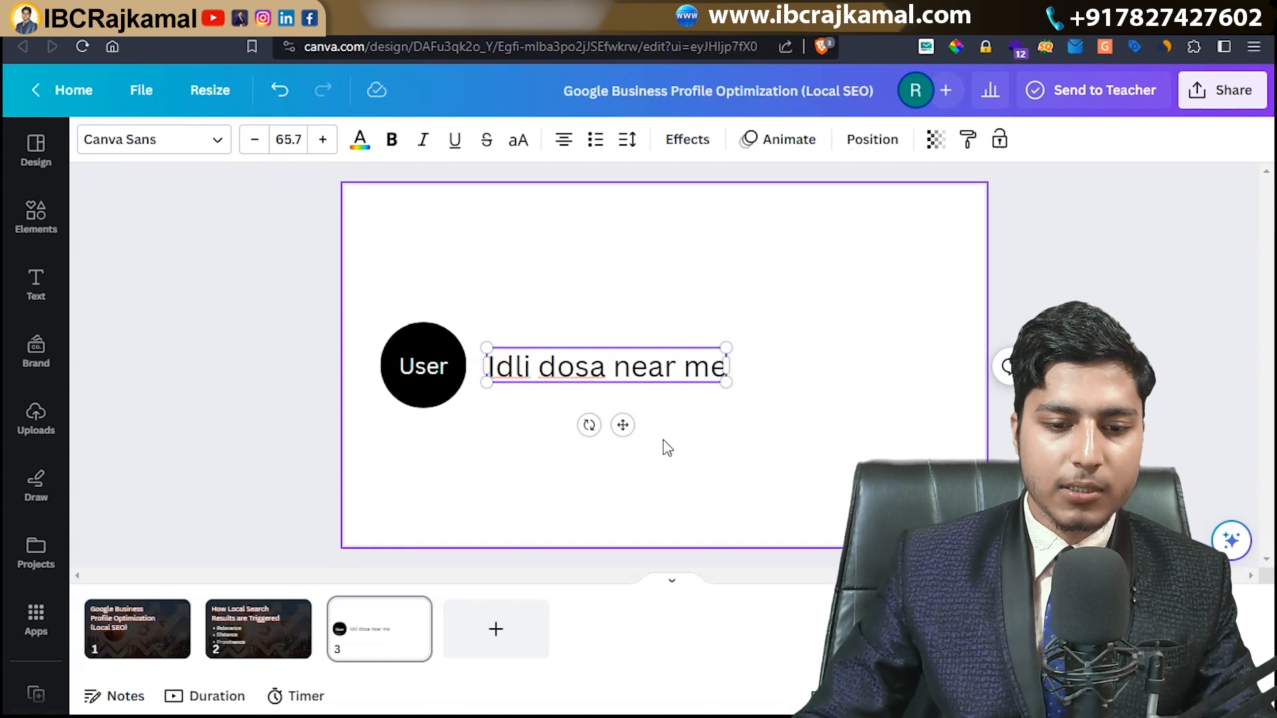
Move the "Idli dosa near me" text beneath the User circle and shrink it to fit there.
{"action": "left_click", "coordinate": [602, 376]}
{"action": "left_click_drag", "start_coordinate": [622, 423], "coordinate": [500, 501]}
{"action": "left_click_drag", "start_coordinate": [605, 461], "coordinate": [567, 450]}
{"action": "left_click", "coordinate": [639, 422]}
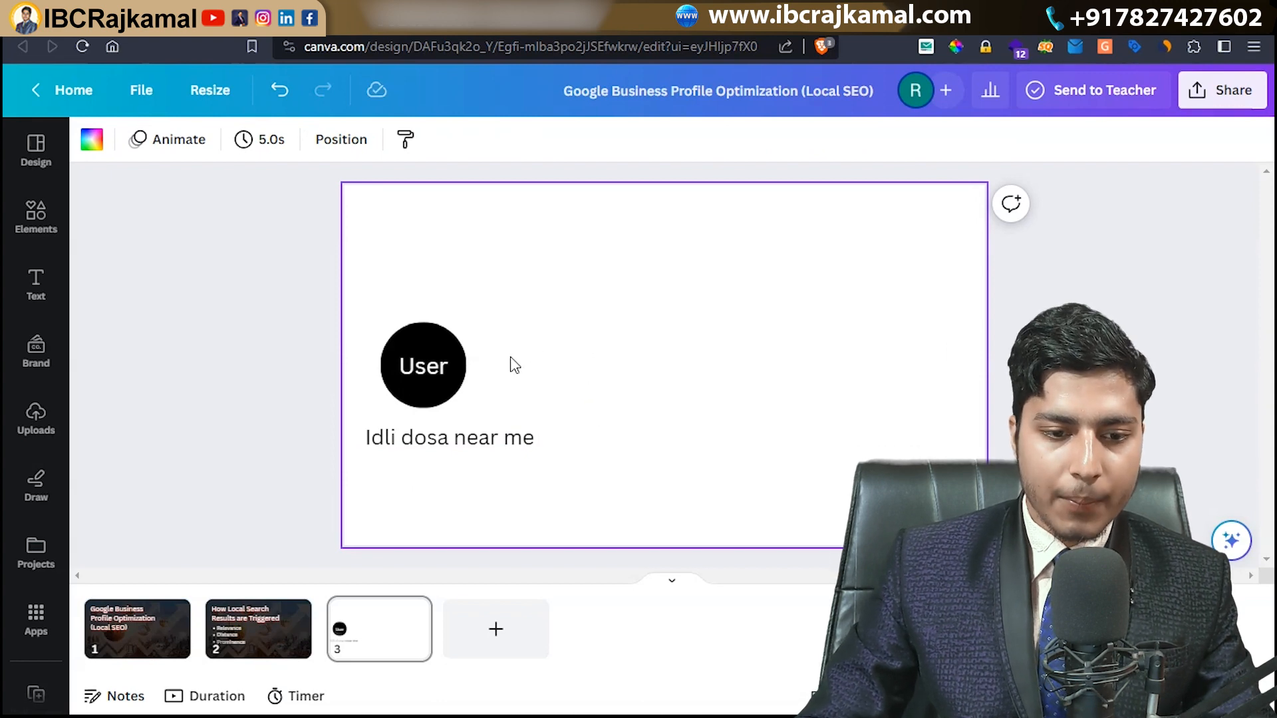
Duplicate the User circle into a "local business" circle at the slide's upper centre and a larger "Restaurant Chain" circle on its right side.
{"action": "left_click", "coordinate": [442, 363]}
{"action": "left_click_drag", "start_coordinate": [441, 363], "coordinate": [878, 415], "text": "alt"}
{"action": "left_click_drag", "start_coordinate": [898, 458], "coordinate": [935, 496]}
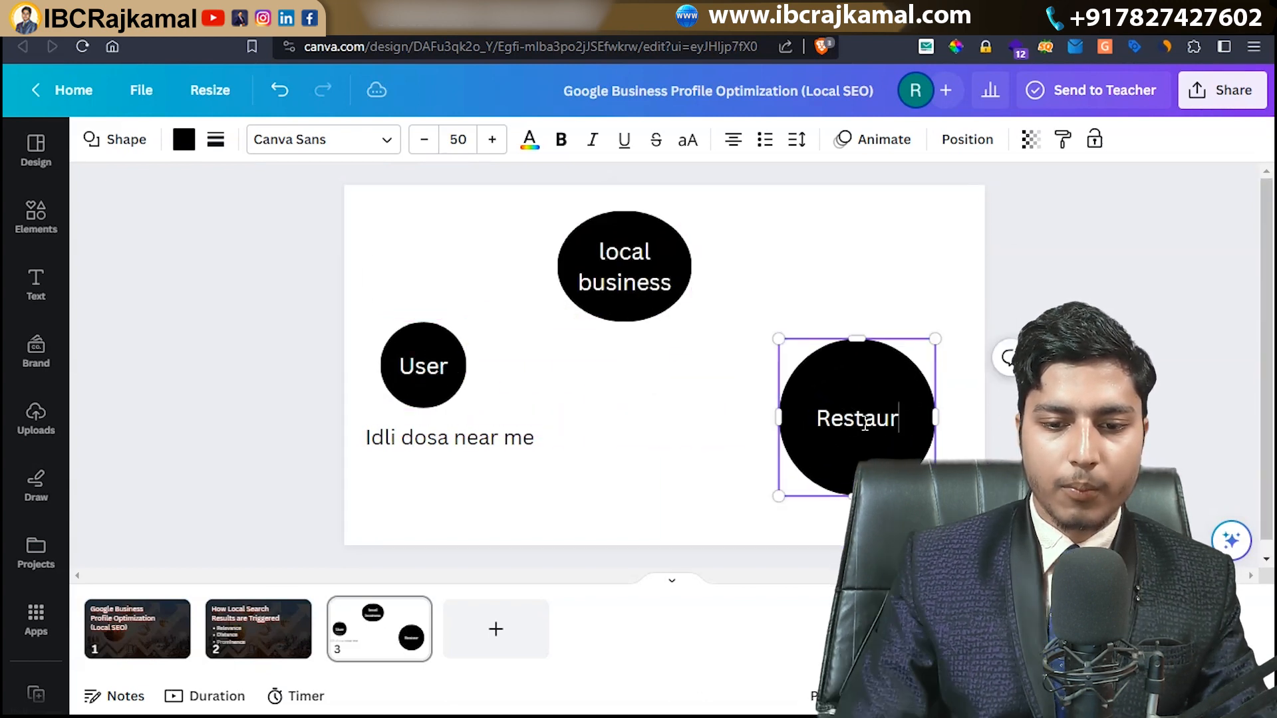
{"action": "type", "text": "ant Chain"}
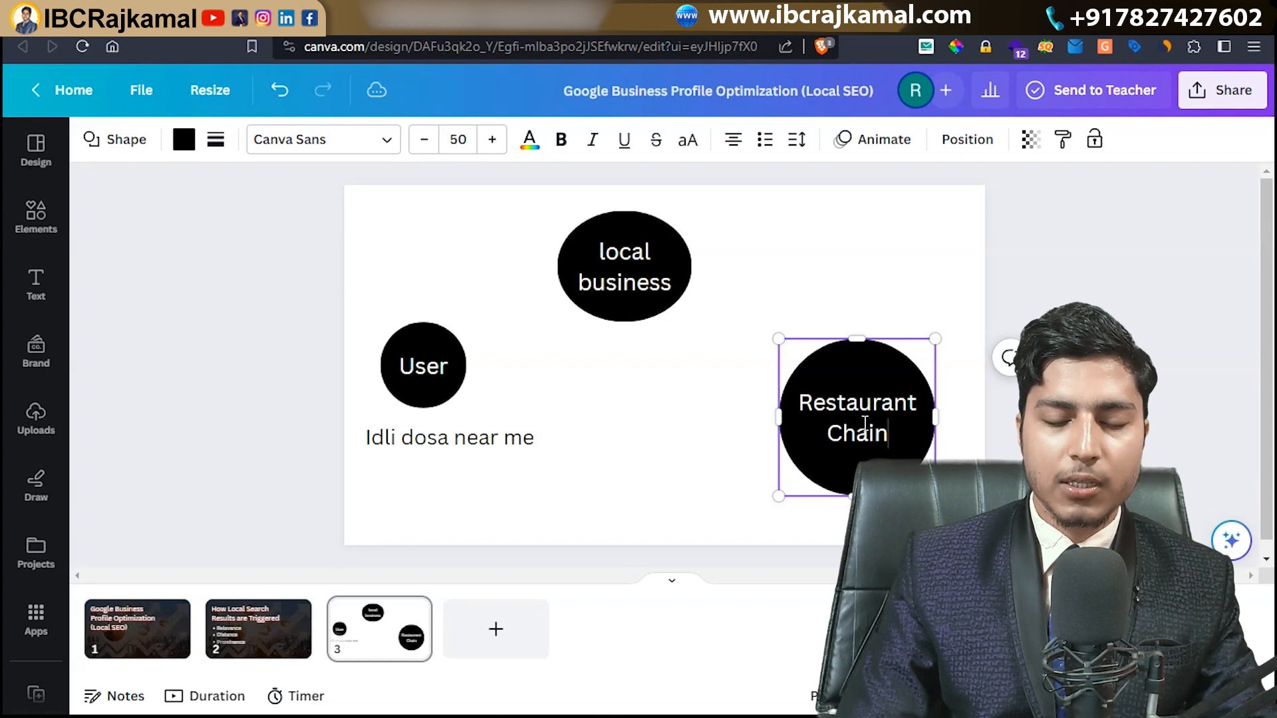
Shift the Restaurant Chain circle slightly left and enlarge it so it is clearly the biggest circle on the slide.
{"action": "left_click_drag", "start_coordinate": [866, 423], "coordinate": [821, 422]}
{"action": "left_click_drag", "start_coordinate": [892, 495], "coordinate": [922, 526]}
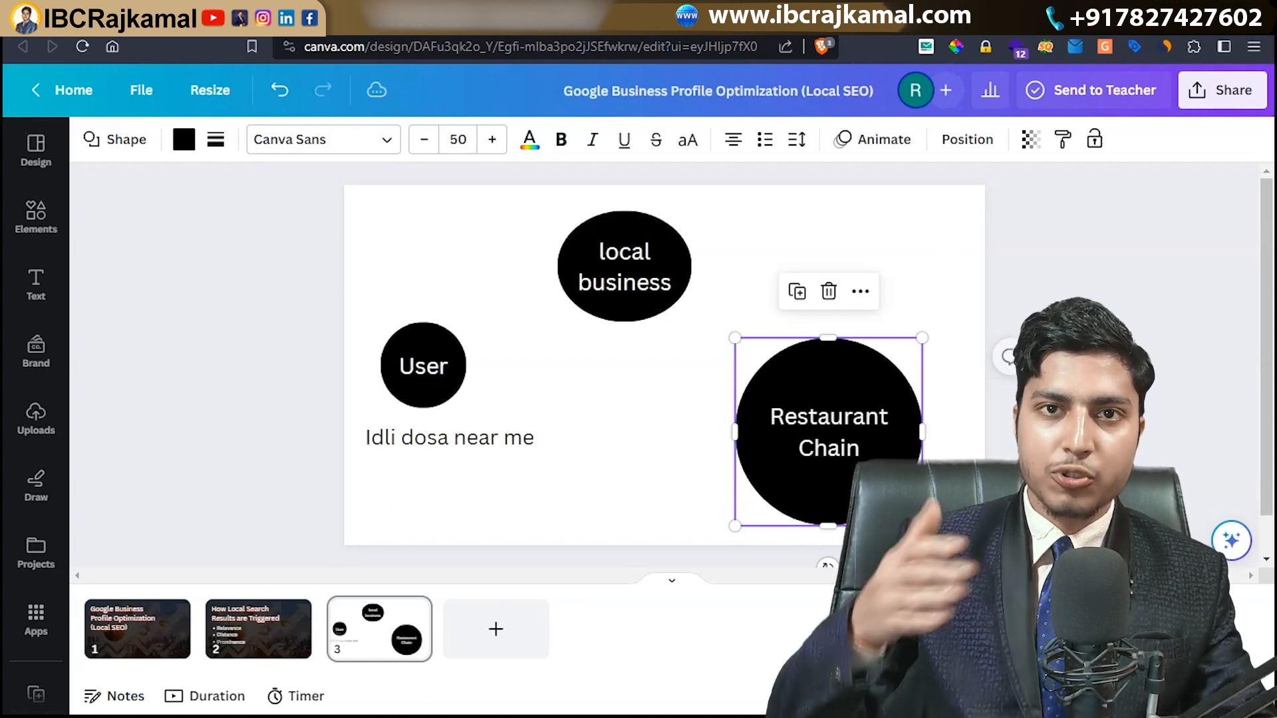
{"action": "left_click_drag", "start_coordinate": [923, 338], "coordinate": [937, 322]}
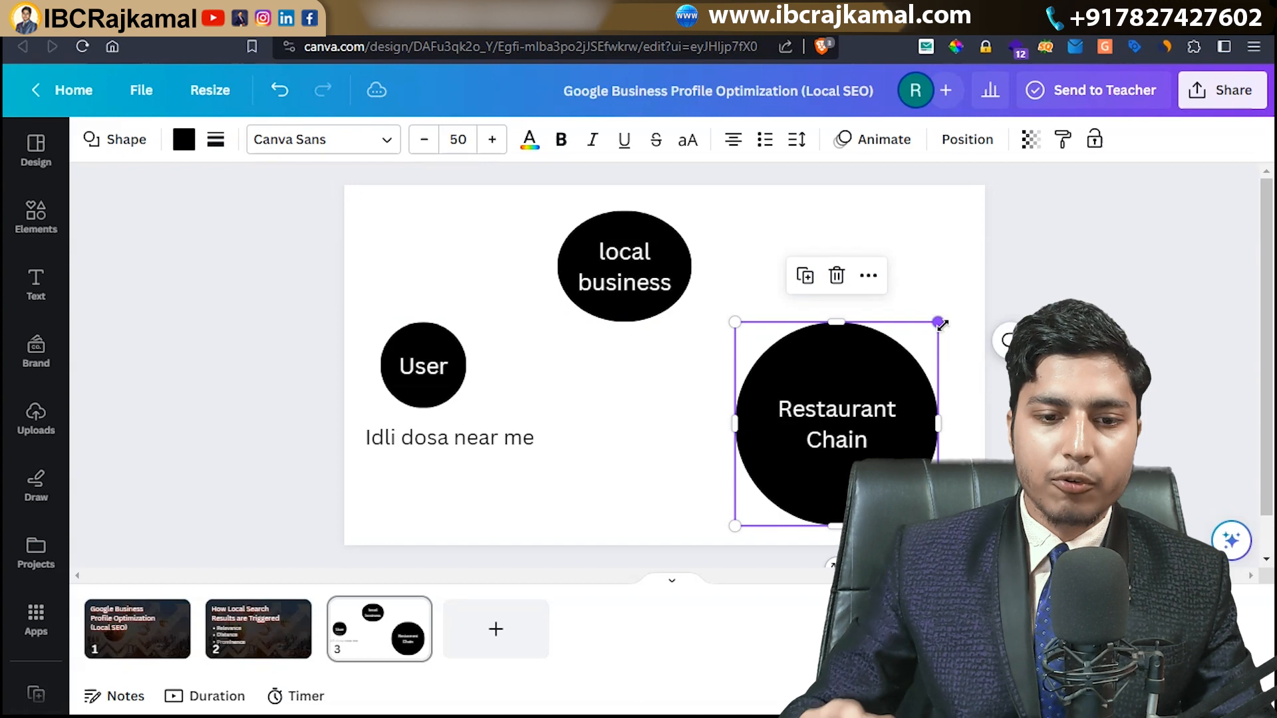
{"action": "left_click", "coordinate": [633, 266]}
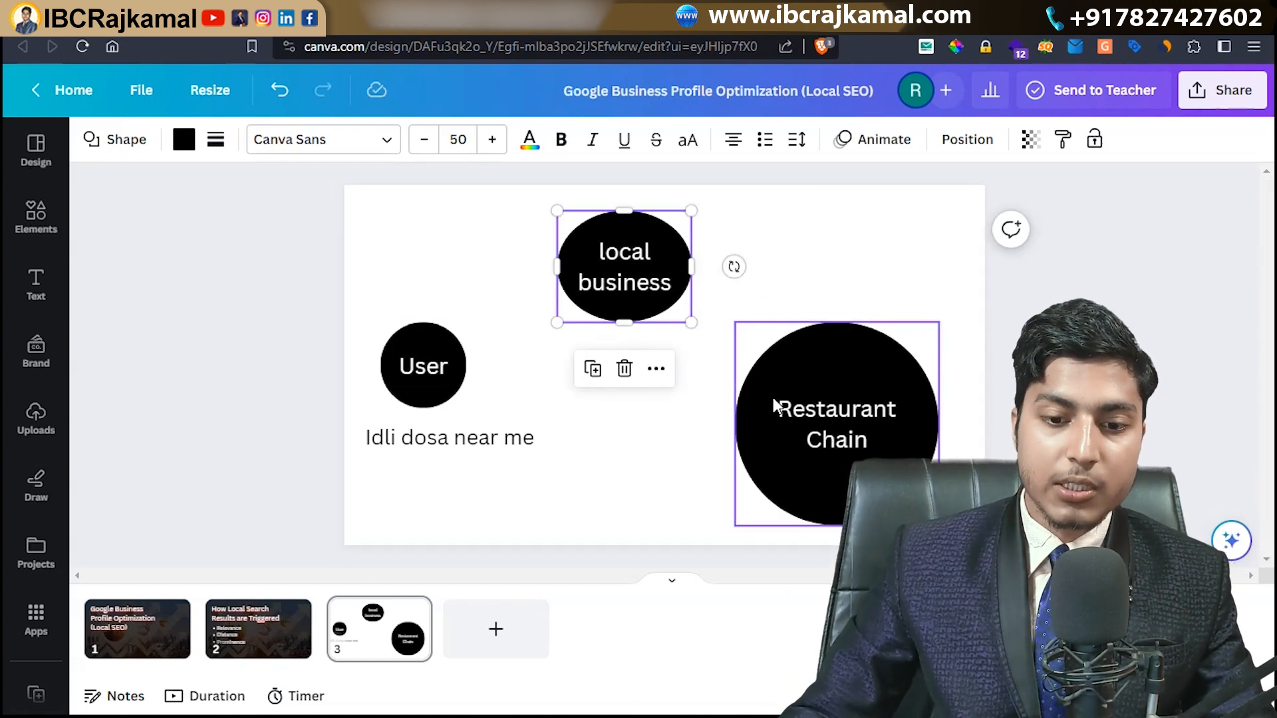
{"action": "left_click", "coordinate": [620, 456]}
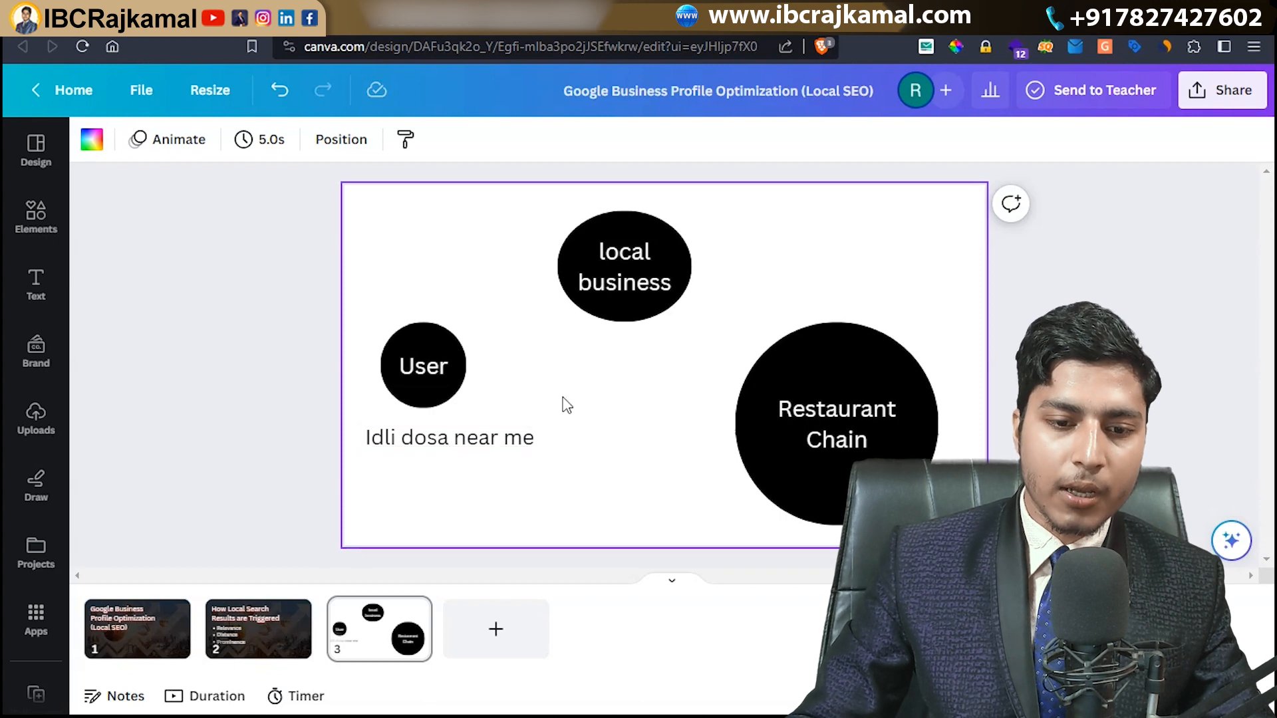
{"action": "left_click", "coordinate": [449, 389]}
{"action": "left_click", "coordinate": [601, 292]}
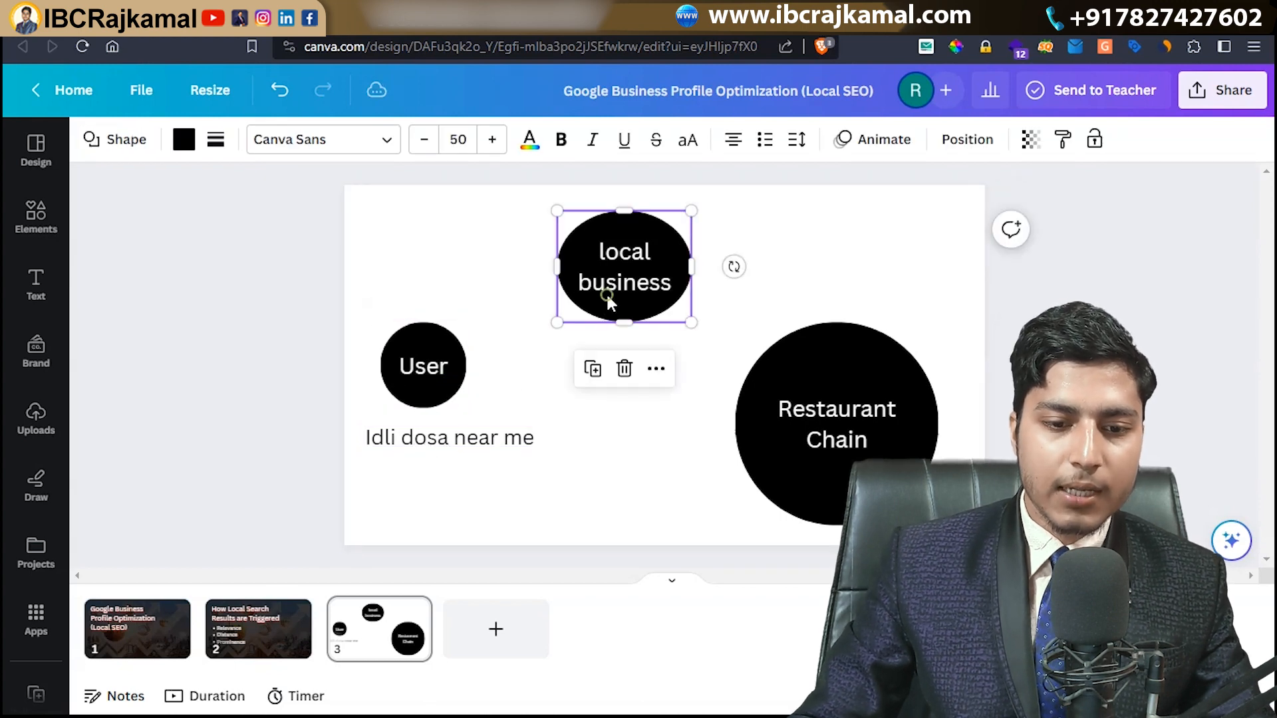
{"action": "left_click", "coordinate": [793, 393]}
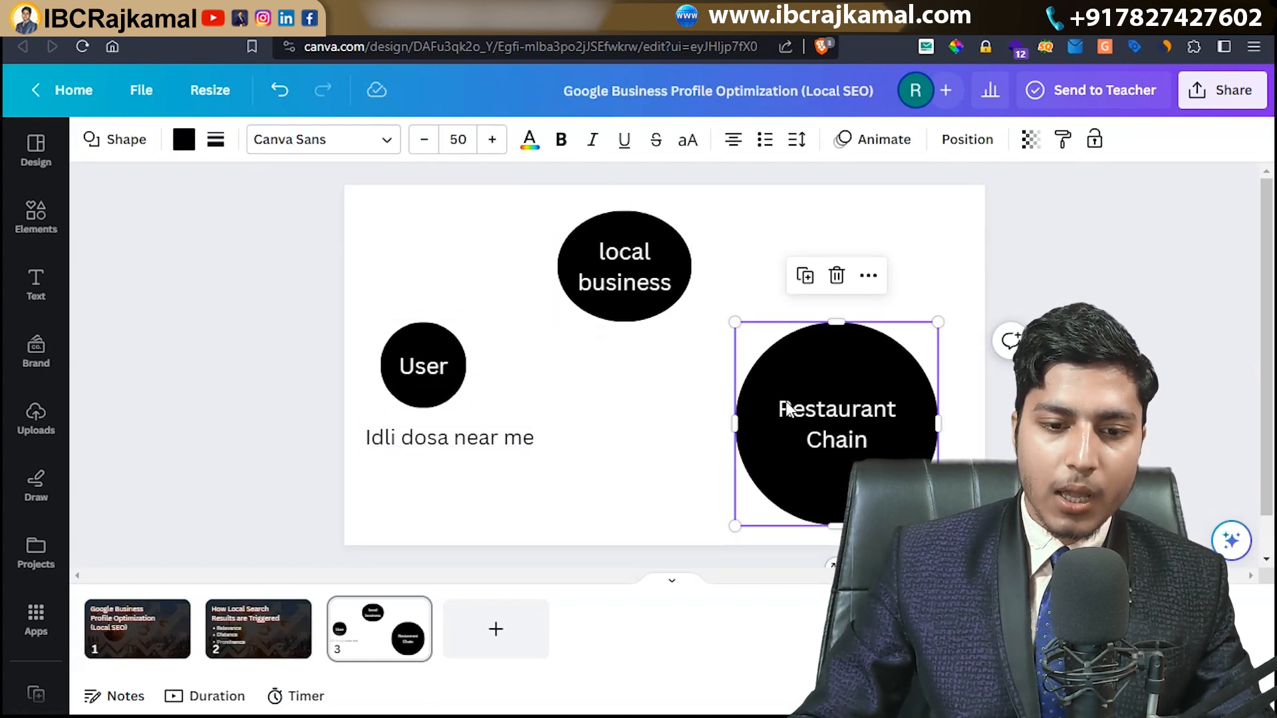
{"action": "left_click", "coordinate": [637, 296]}
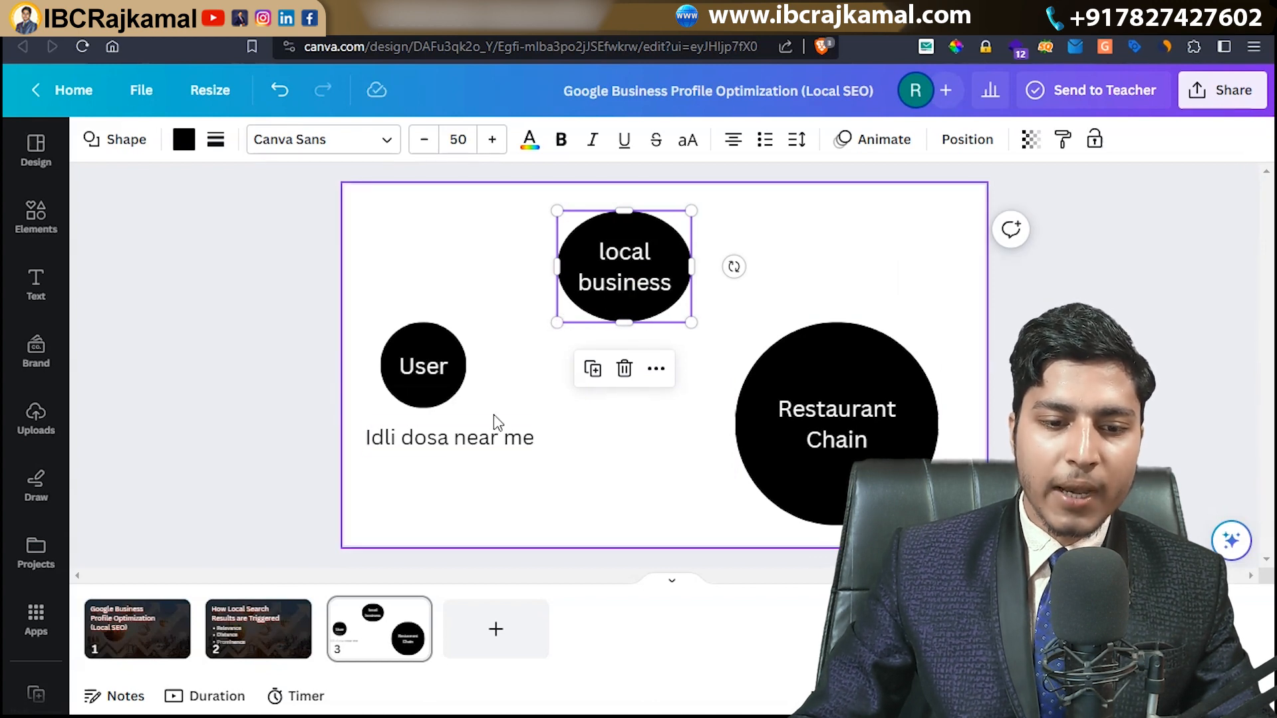
{"action": "left_click", "coordinate": [647, 292]}
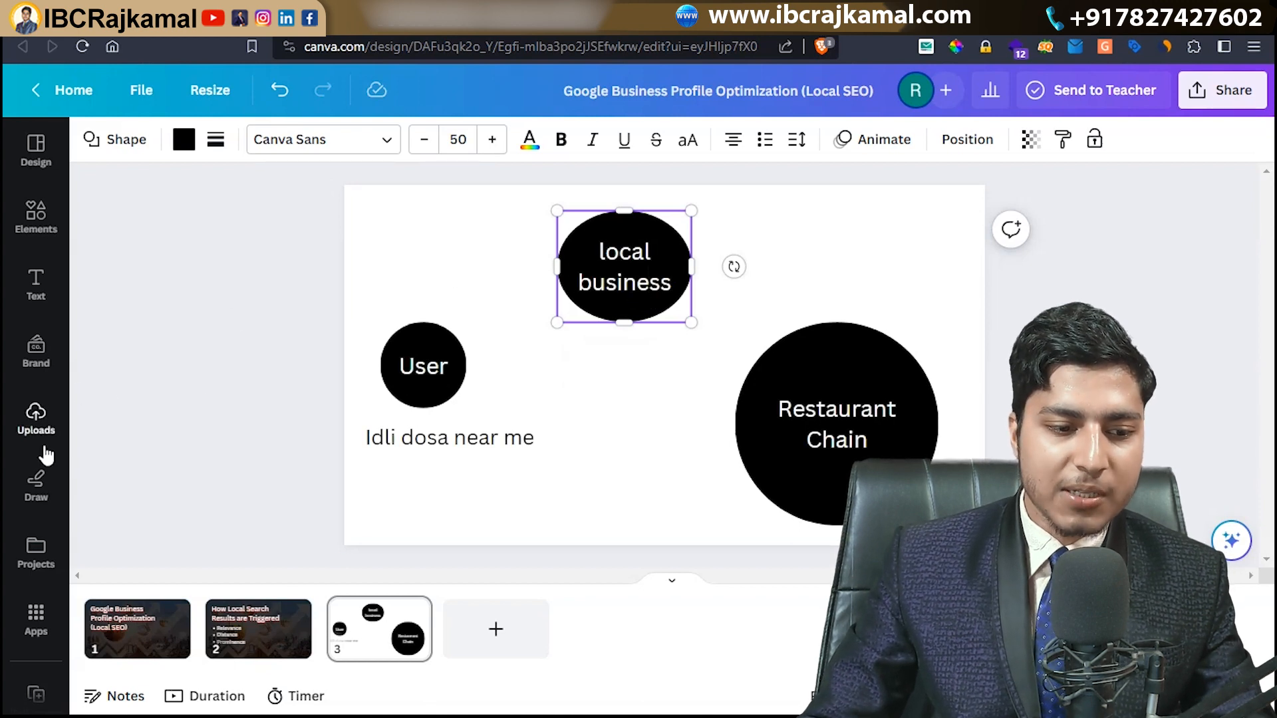
Draw a freehand red cross just beneath the local business circle with the marker.
{"action": "left_click", "coordinate": [37, 477]}
{"action": "left_click", "coordinate": [107, 464]}
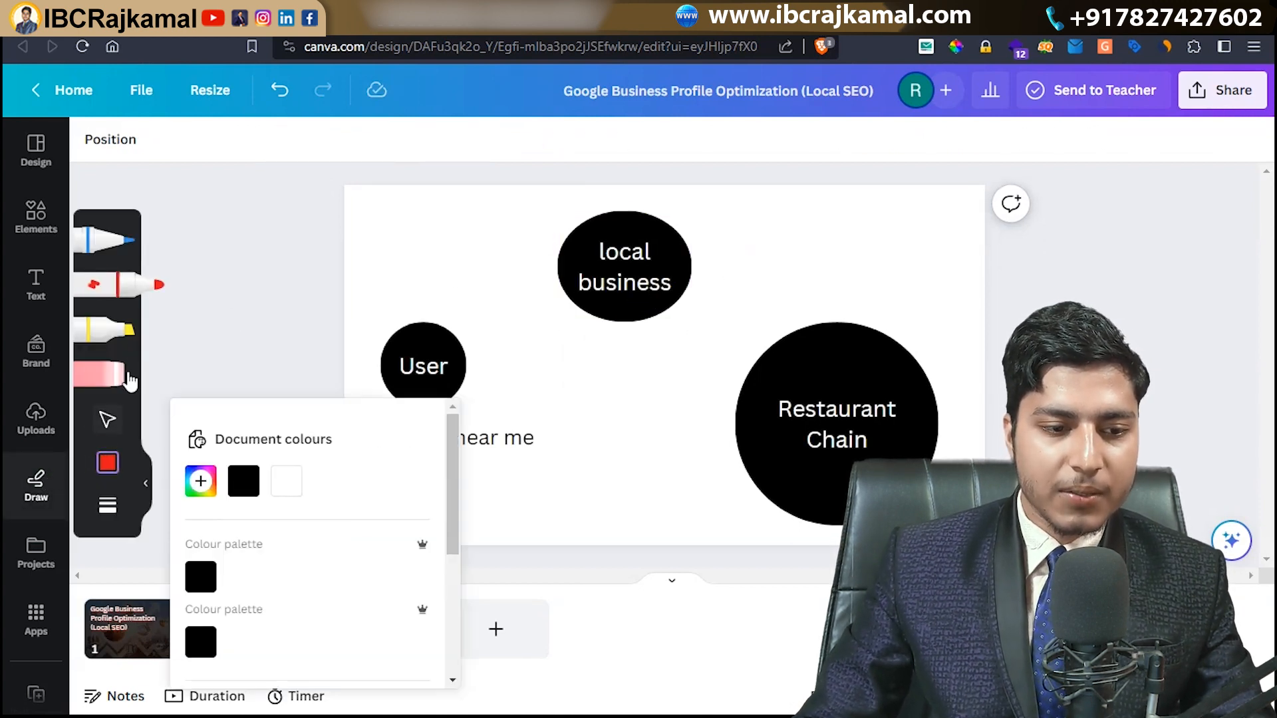
{"action": "mouse_move", "coordinate": [612, 307]}
{"action": "left_mouse_down"}
{"action": "mouse_move", "coordinate": [640, 360]}
{"action": "mouse_move", "coordinate": [603, 366]}
{"action": "left_mouse_up"}
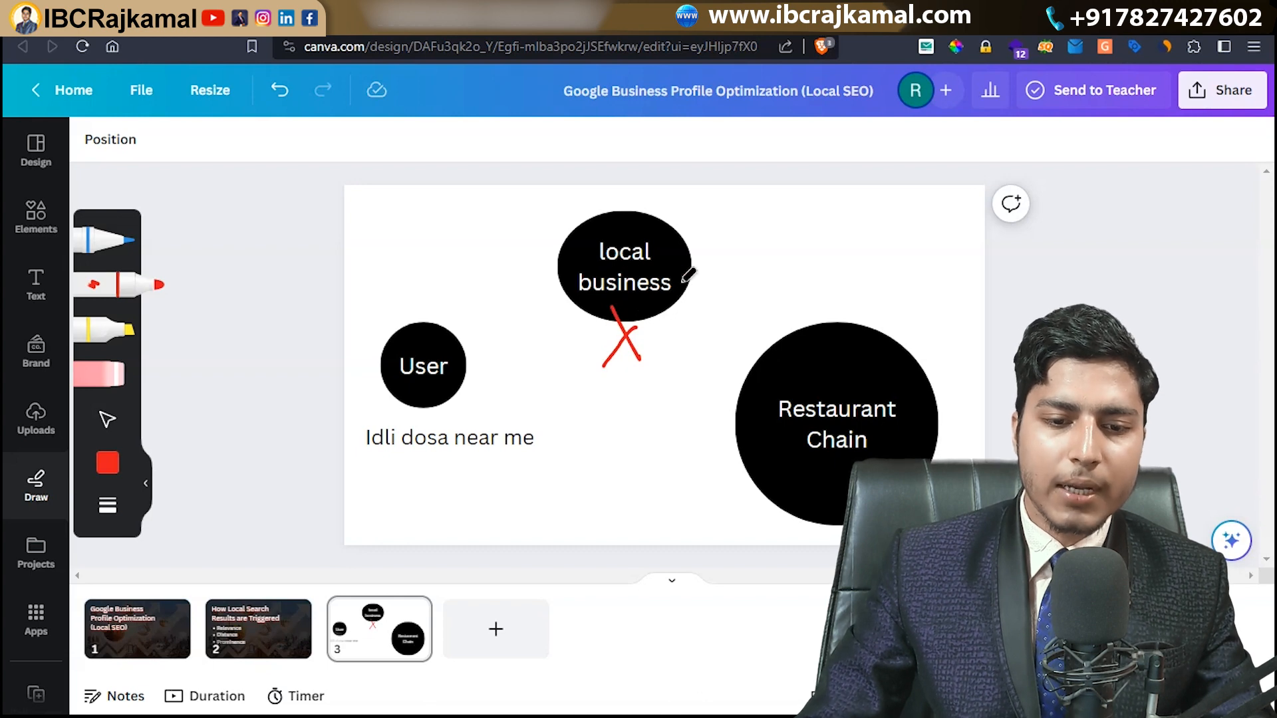
Add a "menu add" text label and place it beneath the local business circle, over the red cross.
{"action": "type", "text": "product"}
{"action": "double_click", "coordinate": [657, 367]}
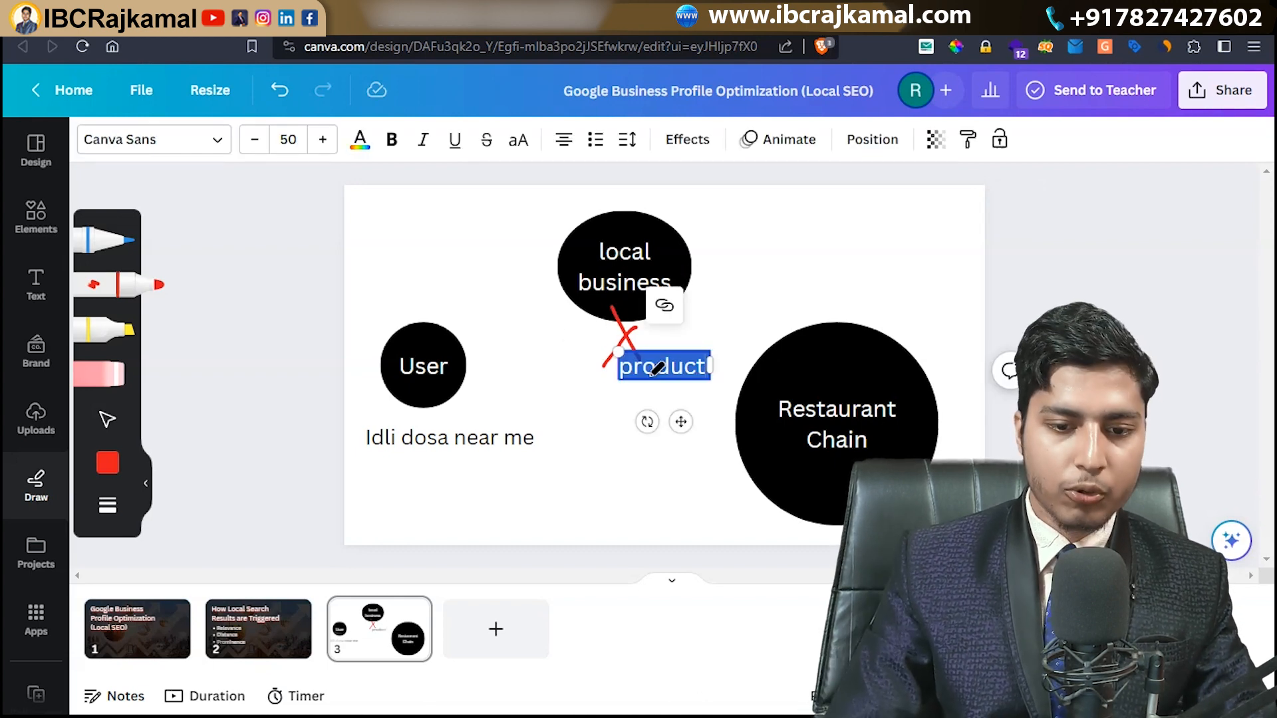
{"action": "type", "text": "menu"}
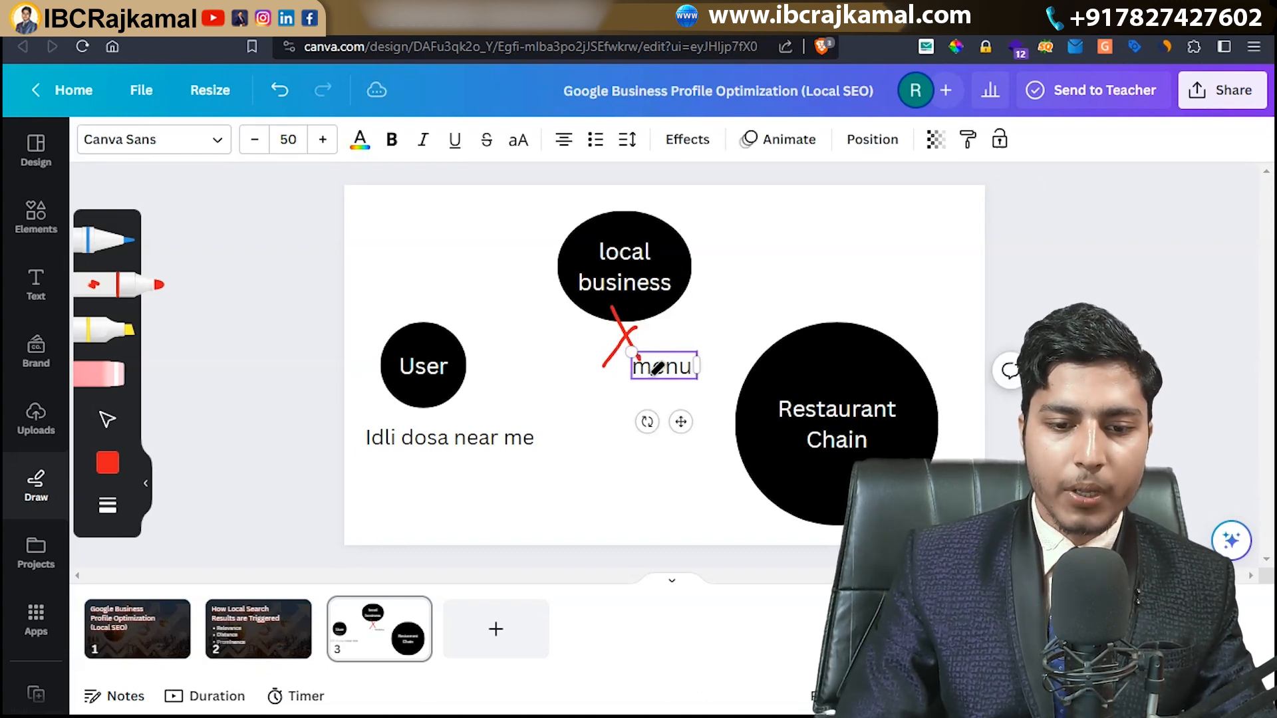
{"action": "type", "text": " add"}
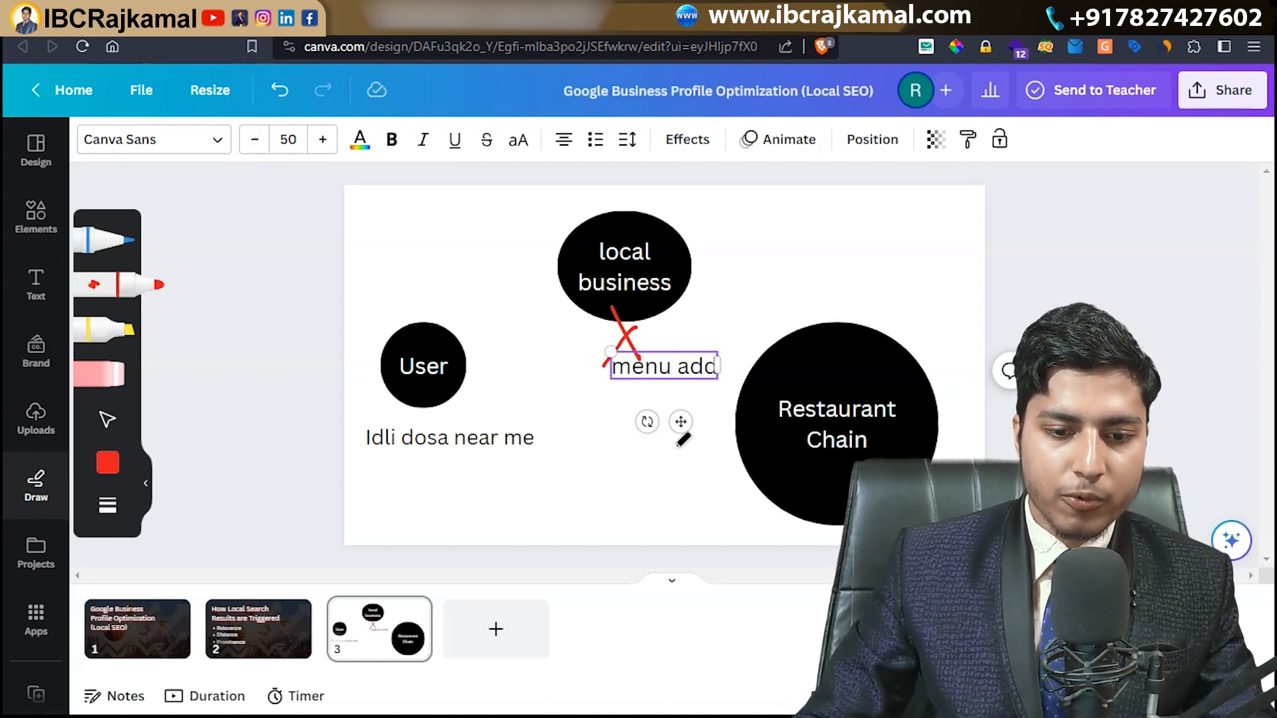
{"action": "left_click", "coordinate": [145, 490]}
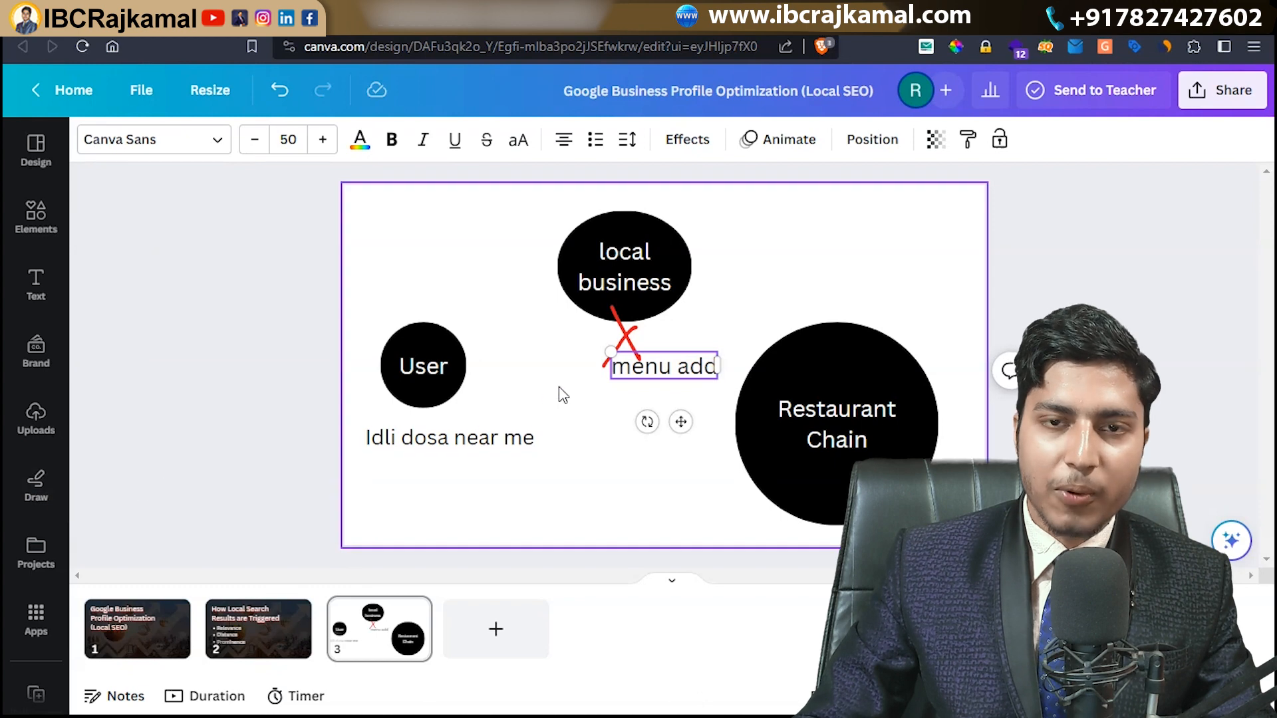
{"action": "left_click_drag", "start_coordinate": [679, 421], "coordinate": [636, 403]}
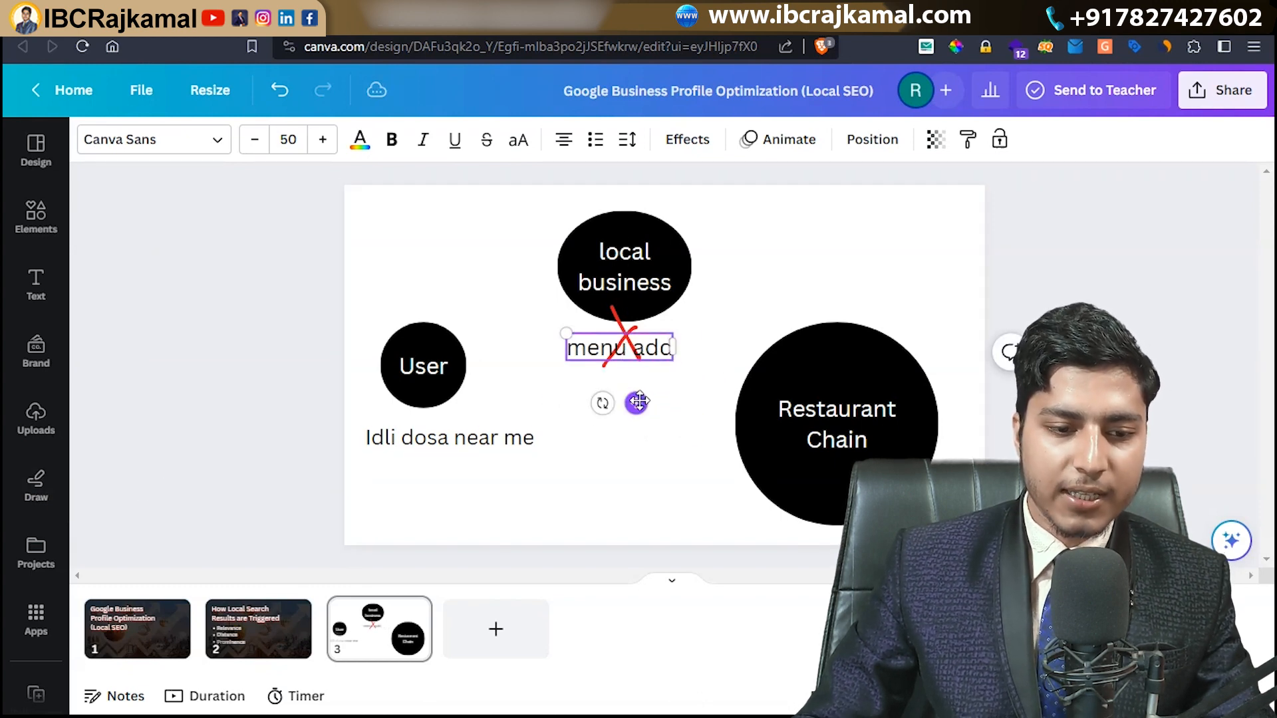
Handwrite "25km" by the Restaurant Chain circle and "500m" by local business in green, and tick the 500m note and the Idli dosa query.
{"action": "left_click", "coordinate": [35, 482]}
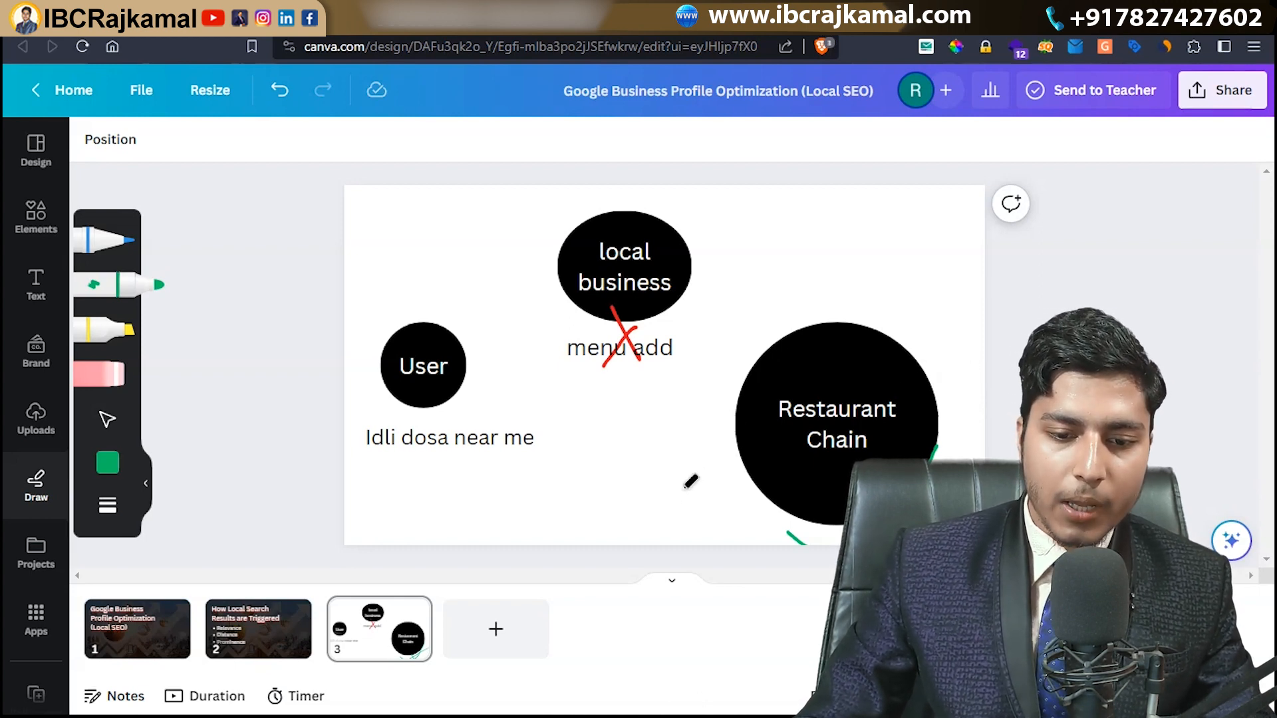
{"action": "mouse_move", "coordinate": [689, 509]}
{"action": "left_mouse_down"}
{"action": "mouse_move", "coordinate": [710, 525]}
{"action": "mouse_move", "coordinate": [712, 493]}
{"action": "mouse_move", "coordinate": [718, 513]}
{"action": "mouse_move", "coordinate": [730, 495]}
{"action": "mouse_move", "coordinate": [736, 516]}
{"action": "mouse_move", "coordinate": [774, 509]}
{"action": "left_mouse_up"}
{"action": "mouse_move", "coordinate": [476, 238]}
{"action": "left_mouse_down"}
{"action": "mouse_move", "coordinate": [491, 275]}
{"action": "mouse_move", "coordinate": [533, 208]}
{"action": "mouse_move", "coordinate": [564, 219]}
{"action": "mouse_move", "coordinate": [576, 199]}
{"action": "mouse_move", "coordinate": [583, 211]}
{"action": "left_mouse_up"}
{"action": "left_click_drag", "start_coordinate": [485, 293], "coordinate": [521, 266]}
{"action": "left_click_drag", "start_coordinate": [407, 457], "coordinate": [491, 398]}
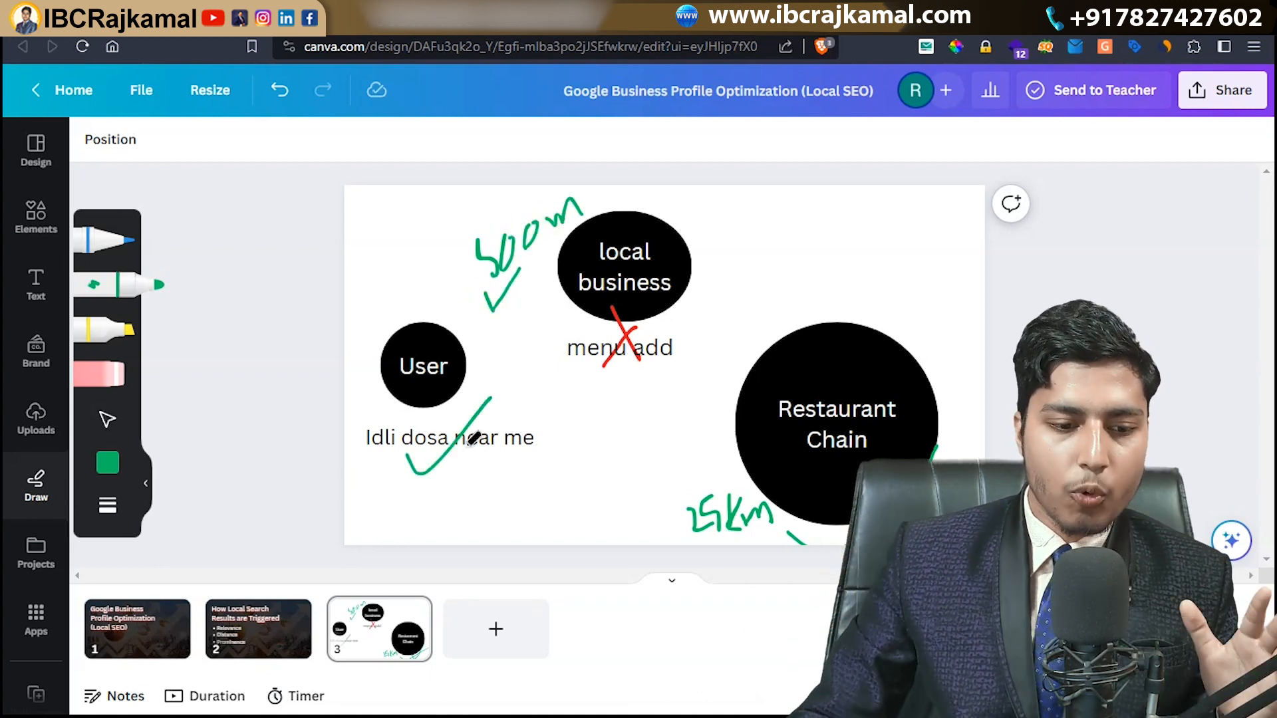
Revisit the slide on how local search results are triggered, and draw a green check mark over "menu add" on the diagram slide.
{"action": "left_click", "coordinate": [264, 632]}
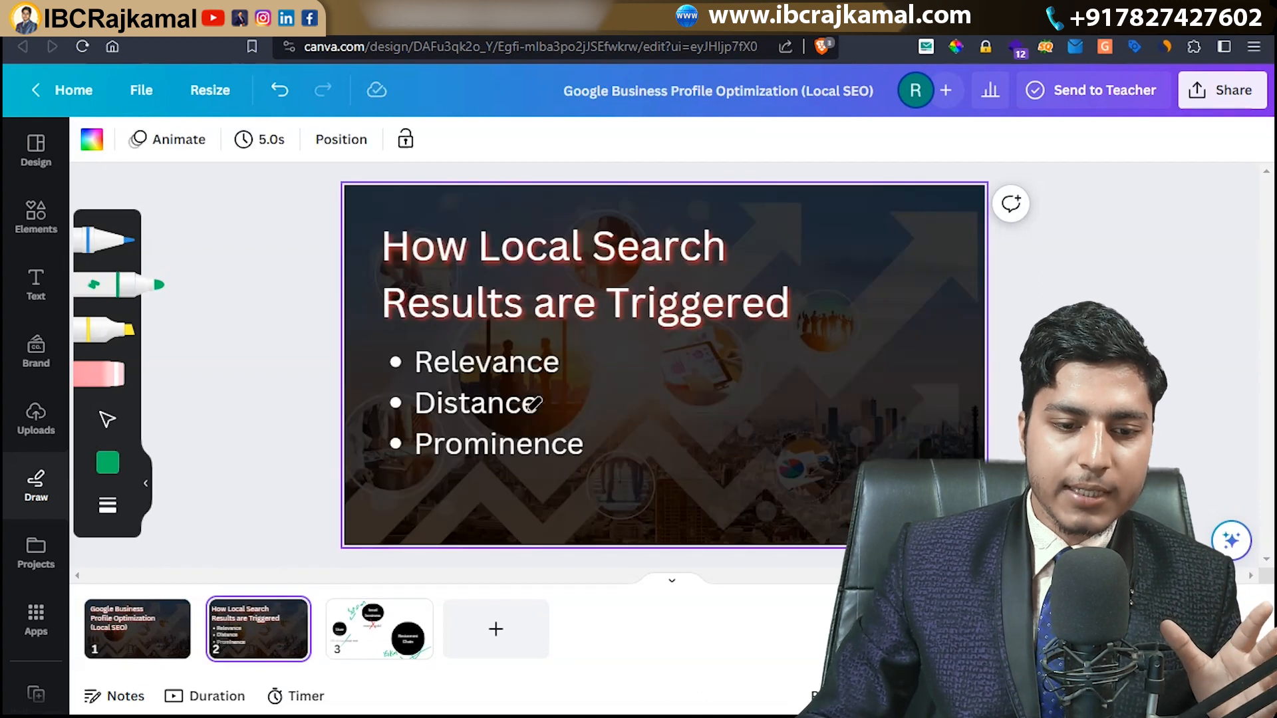
{"action": "left_click", "coordinate": [372, 635]}
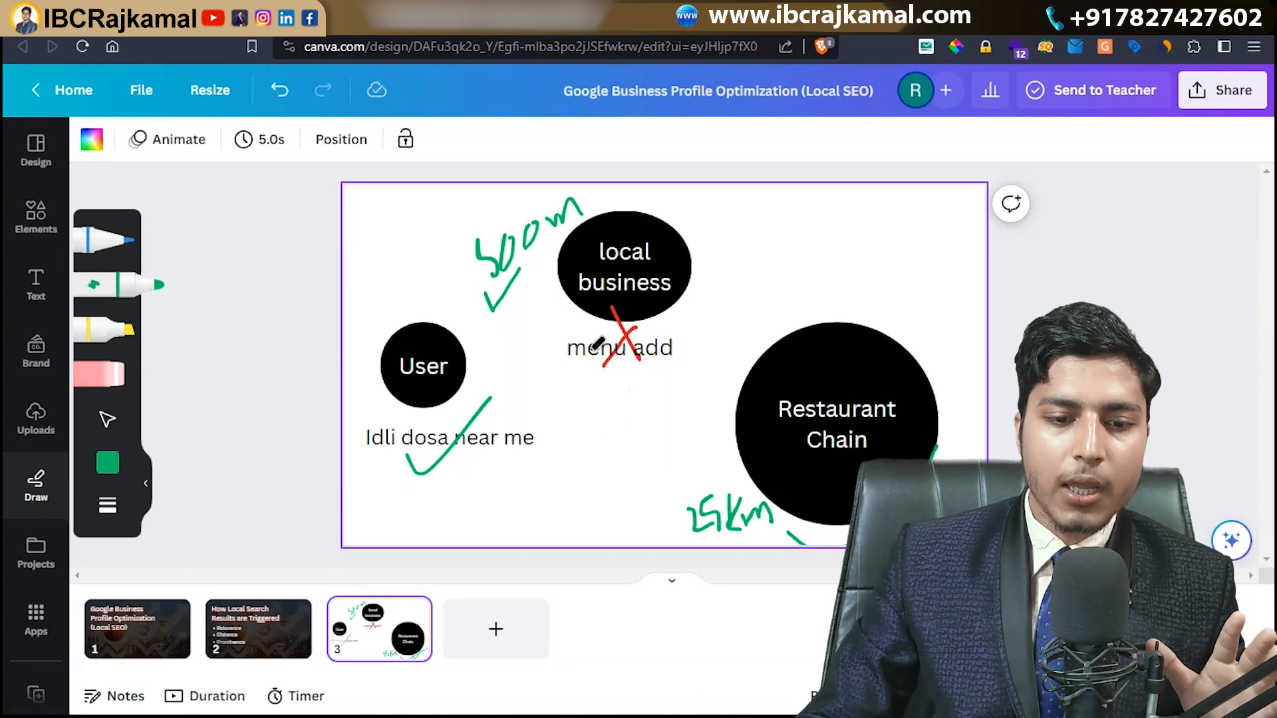
{"action": "left_click_drag", "start_coordinate": [560, 341], "coordinate": [619, 322]}
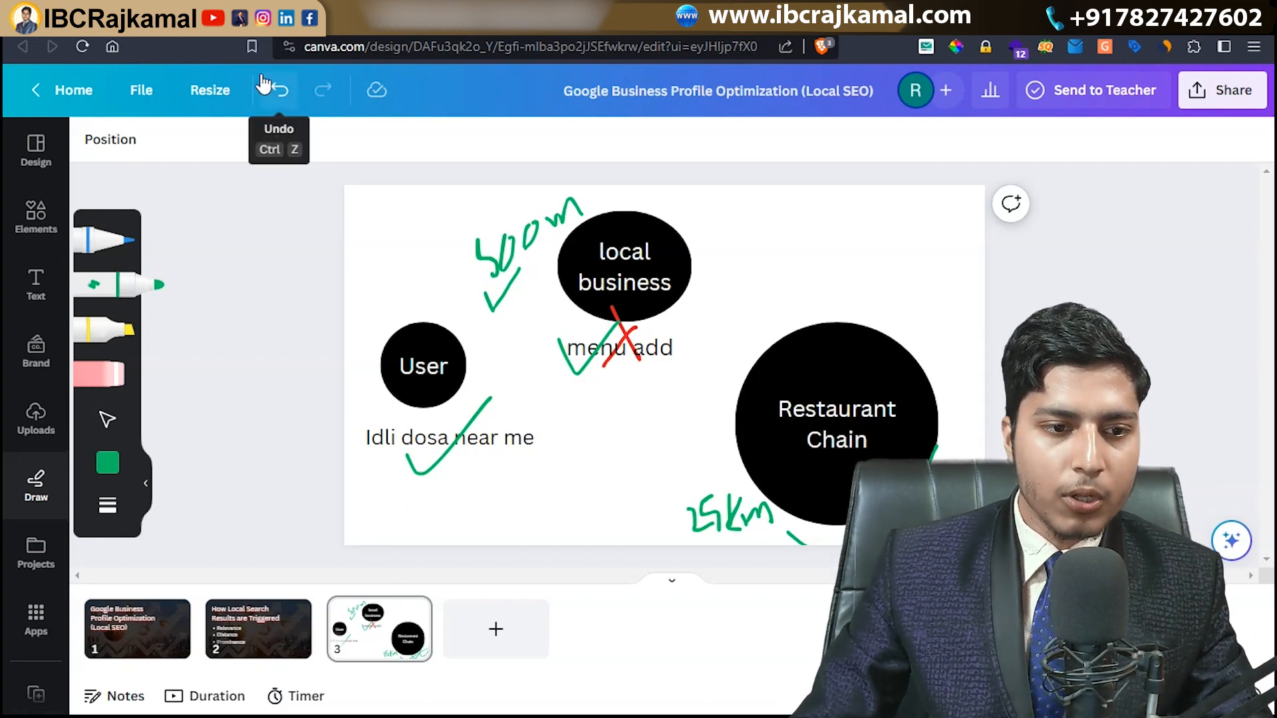
Switch to the Google Business Profile Help article on improving local ranking and review its profile tips and how Google determines local ranking.
{"action": "left_click", "coordinate": [369, 366]}
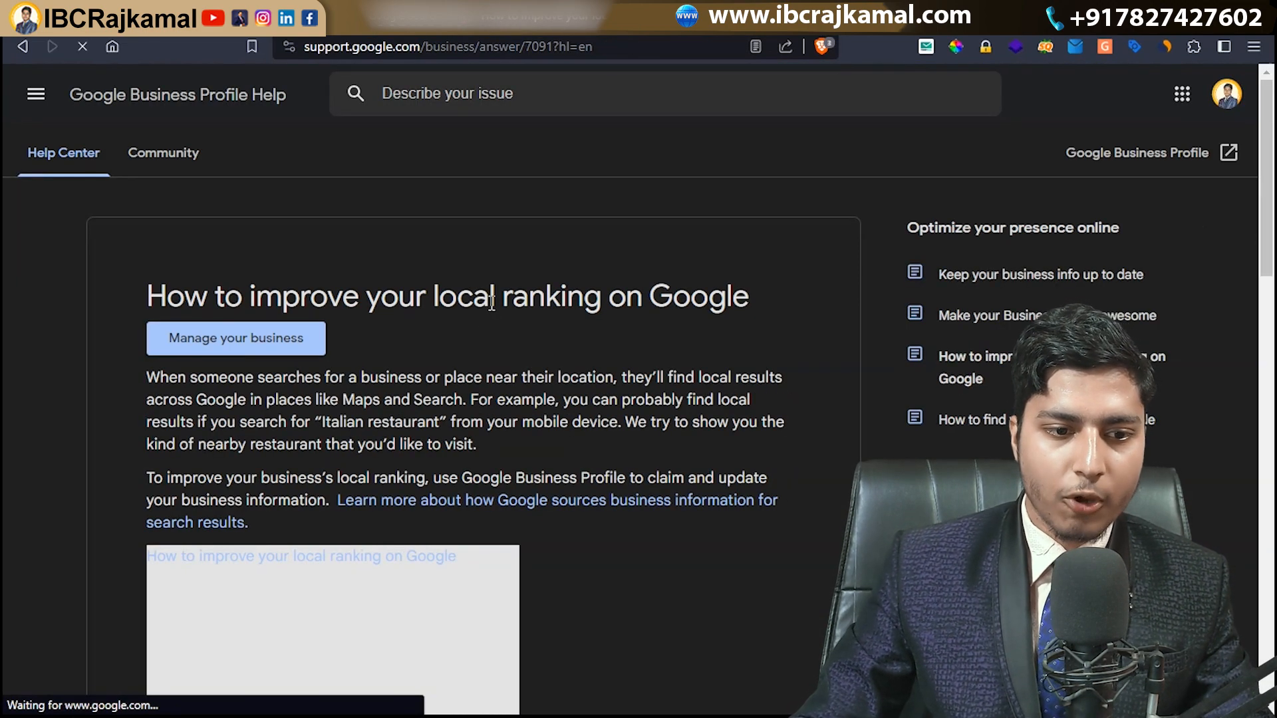
{"action": "scroll", "coordinate": [482, 302], "scroll_direction": "down", "scroll_amount": 2}
{"action": "scroll", "coordinate": [482, 302], "scroll_direction": "down", "scroll_amount": 7}
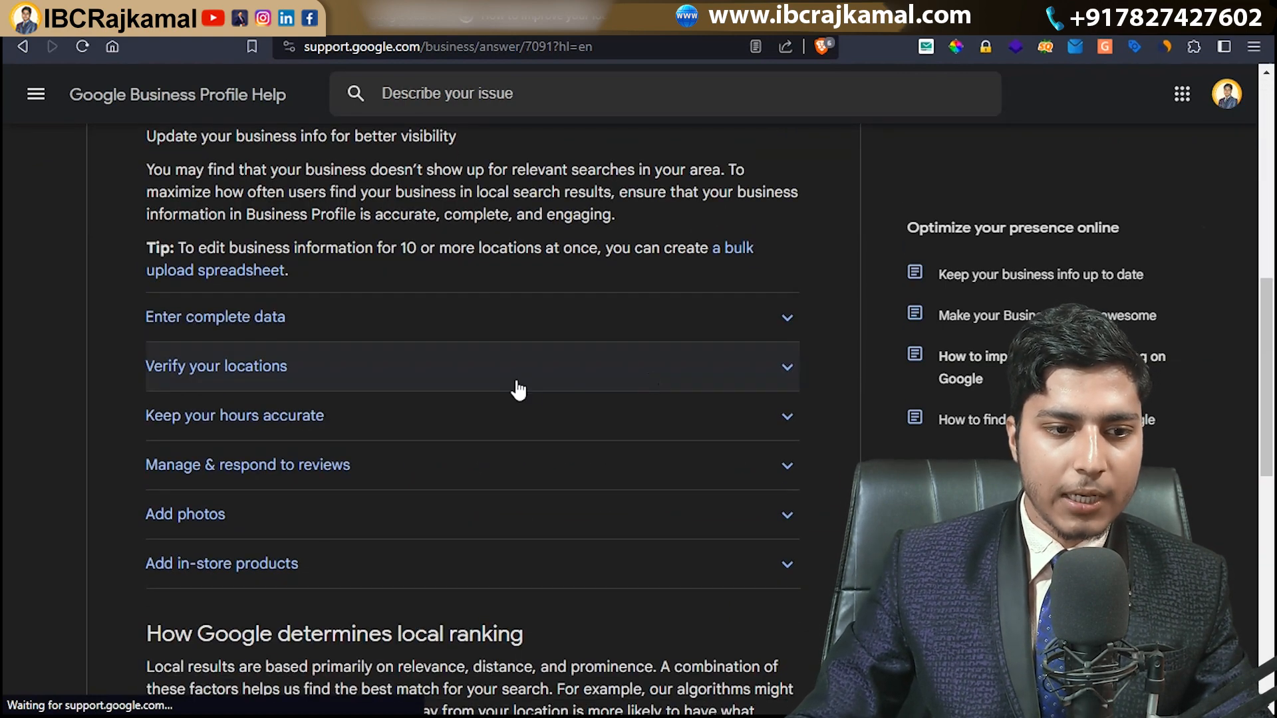
{"action": "scroll", "coordinate": [508, 380], "scroll_direction": "down", "scroll_amount": 5}
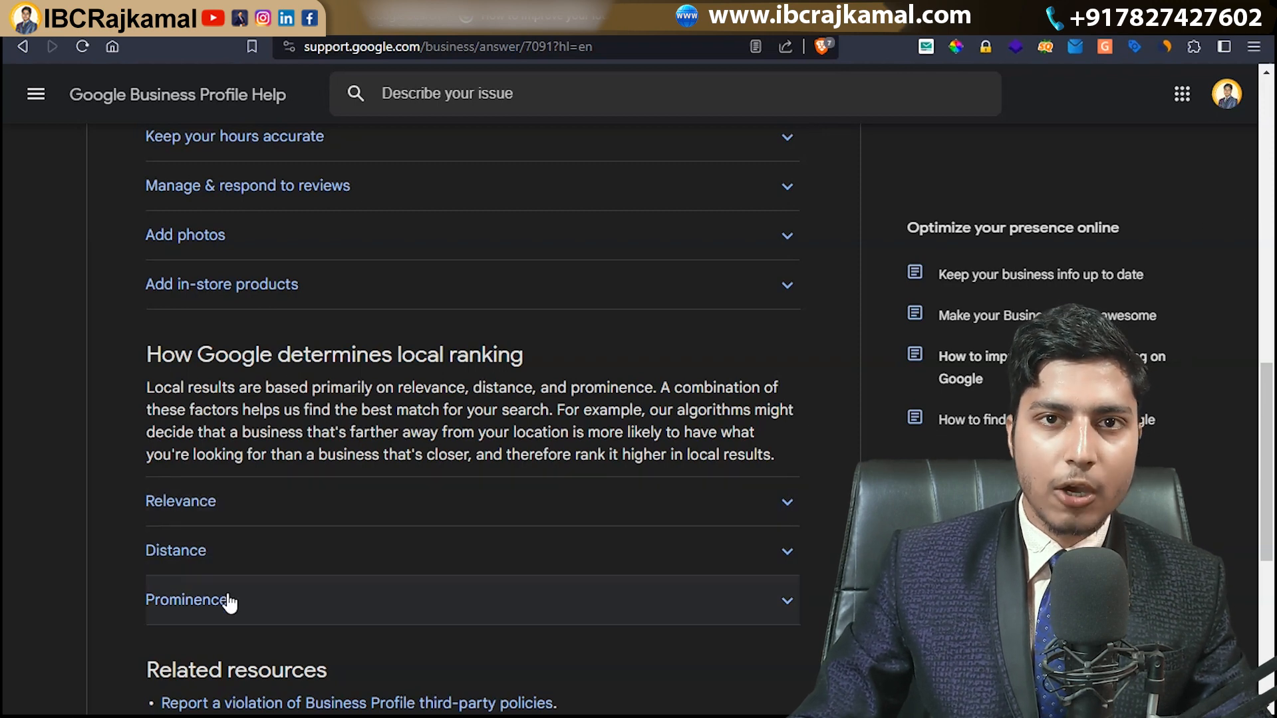
{"action": "scroll", "coordinate": [287, 488], "scroll_direction": "up", "scroll_amount": 3}
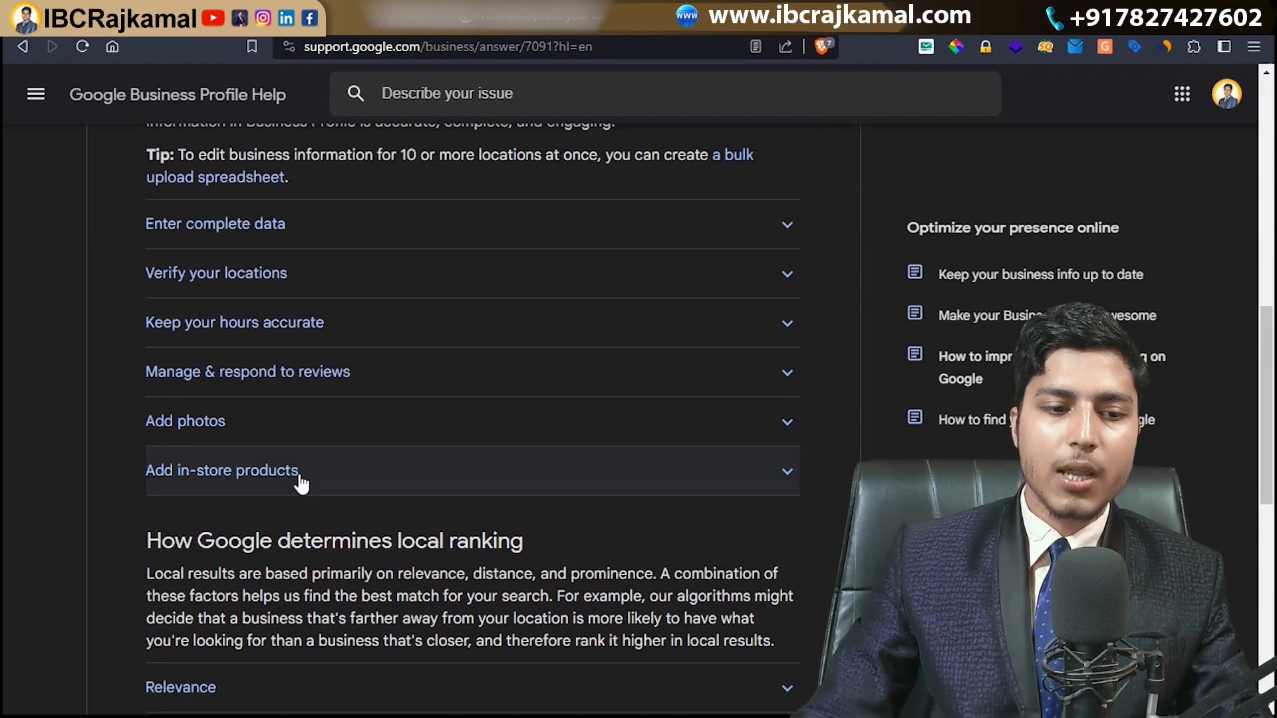
{"action": "scroll", "coordinate": [300, 484], "scroll_direction": "up", "scroll_amount": 2}
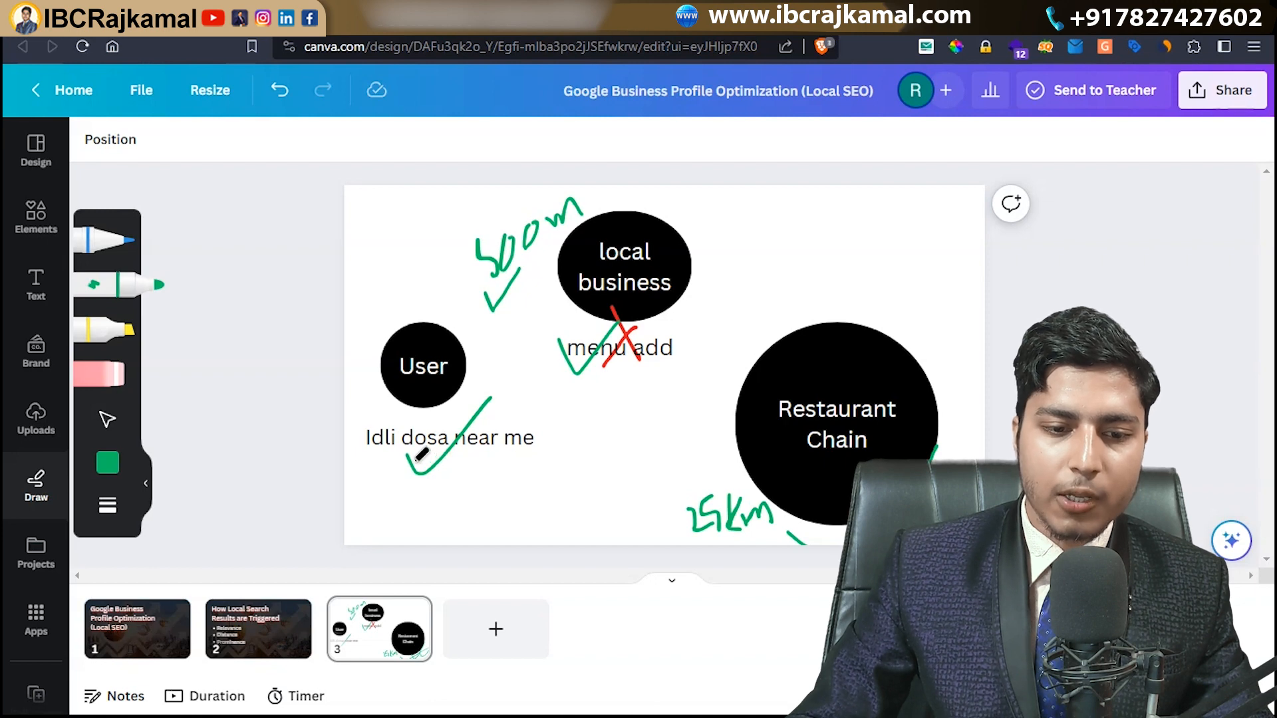
Back on the Canva diagram slide, add a "24/7" text label and place it to the right of the local business circle.
{"action": "key", "text": "t"}
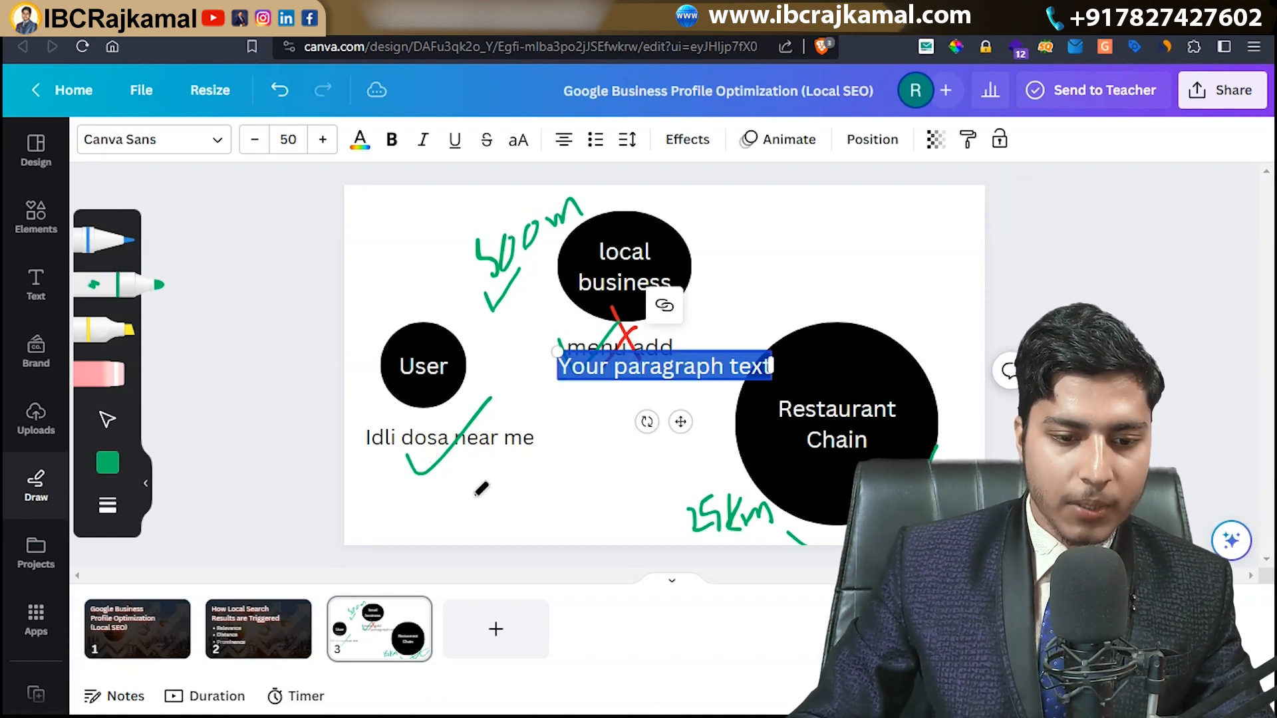
{"action": "left_click", "coordinate": [144, 480]}
{"action": "double_click", "coordinate": [601, 381]}
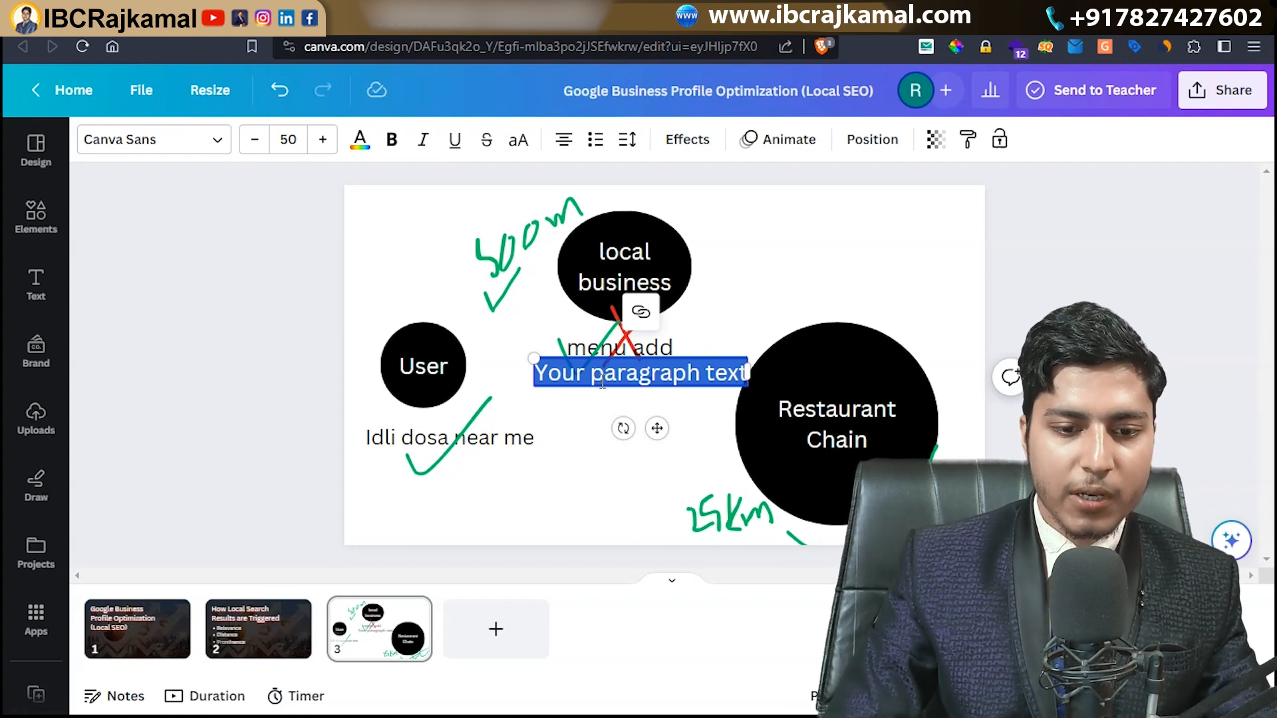
{"action": "type", "text": "24/7"}
{"action": "left_click_drag", "start_coordinate": [657, 429], "coordinate": [745, 314]}
{"action": "left_click", "coordinate": [812, 265]}
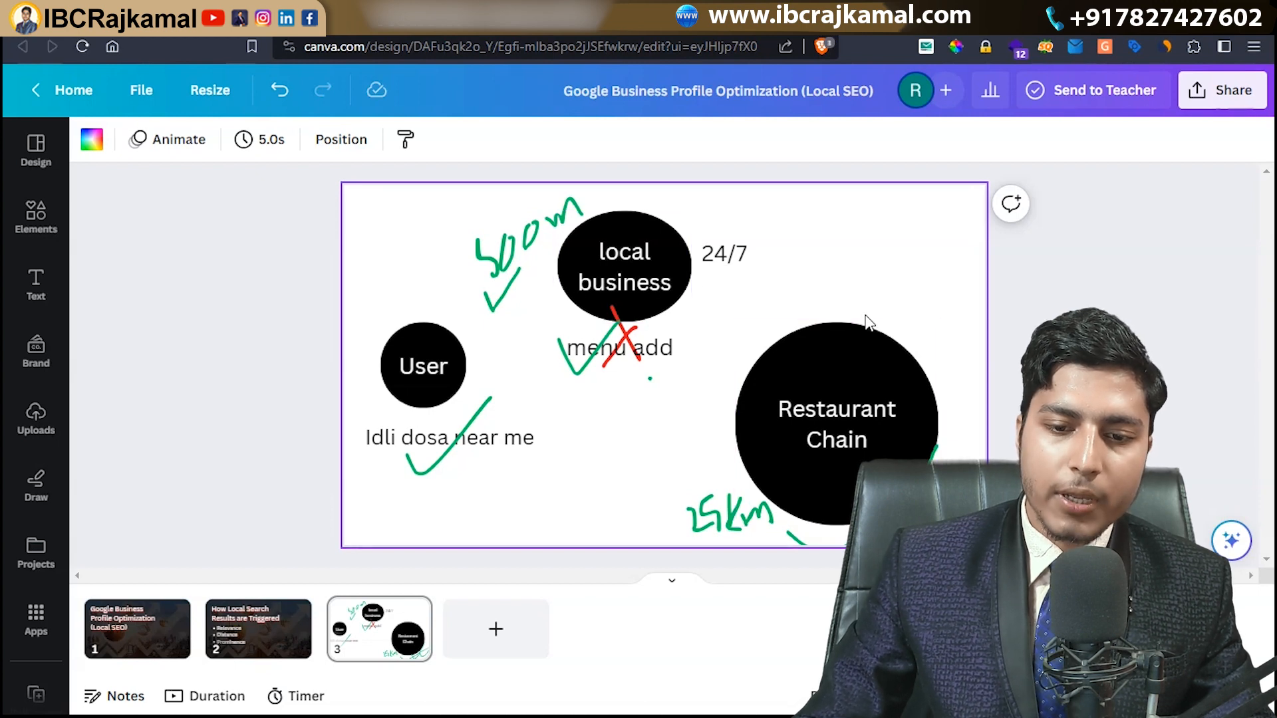
Draw several green check marks above the Restaurant Chain circle and green crosses at the local business circle's lower right.
{"action": "left_click", "coordinate": [36, 484]}
{"action": "left_click_drag", "start_coordinate": [870, 308], "coordinate": [951, 254]}
{"action": "left_click_drag", "start_coordinate": [651, 318], "coordinate": [706, 325]}
{"action": "left_click_drag", "start_coordinate": [687, 303], "coordinate": [683, 361]}
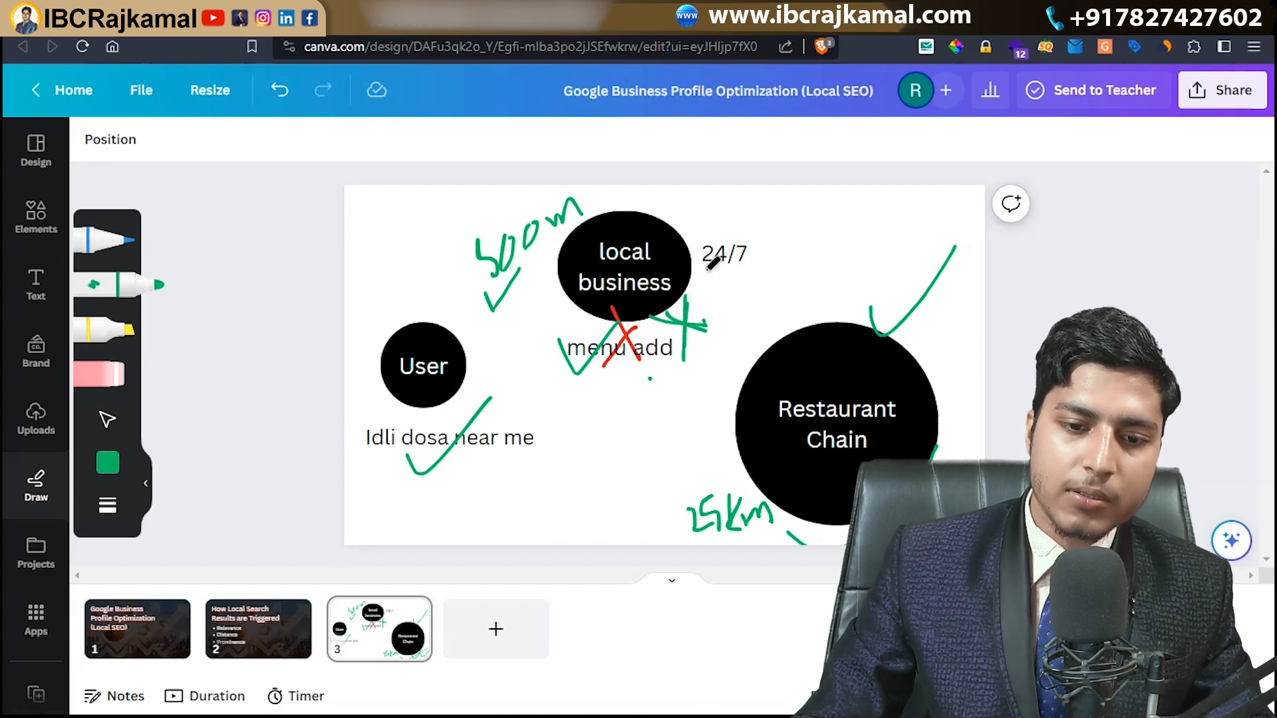
{"action": "mouse_move", "coordinate": [872, 287]}
{"action": "left_mouse_down"}
{"action": "mouse_move", "coordinate": [936, 289]}
{"action": "mouse_move", "coordinate": [967, 247]}
{"action": "left_mouse_up"}
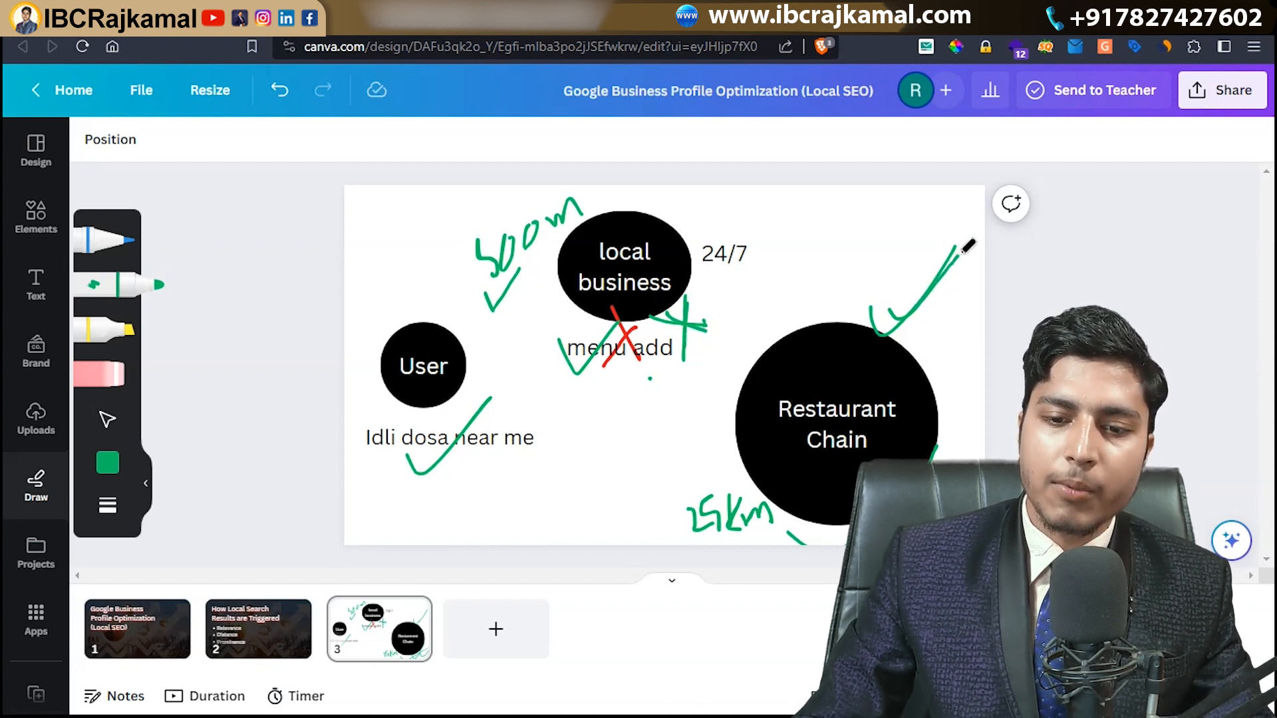
{"action": "mouse_move", "coordinate": [895, 285]}
{"action": "left_mouse_down"}
{"action": "mouse_move", "coordinate": [976, 260]}
{"action": "mouse_move", "coordinate": [968, 227]}
{"action": "left_mouse_up"}
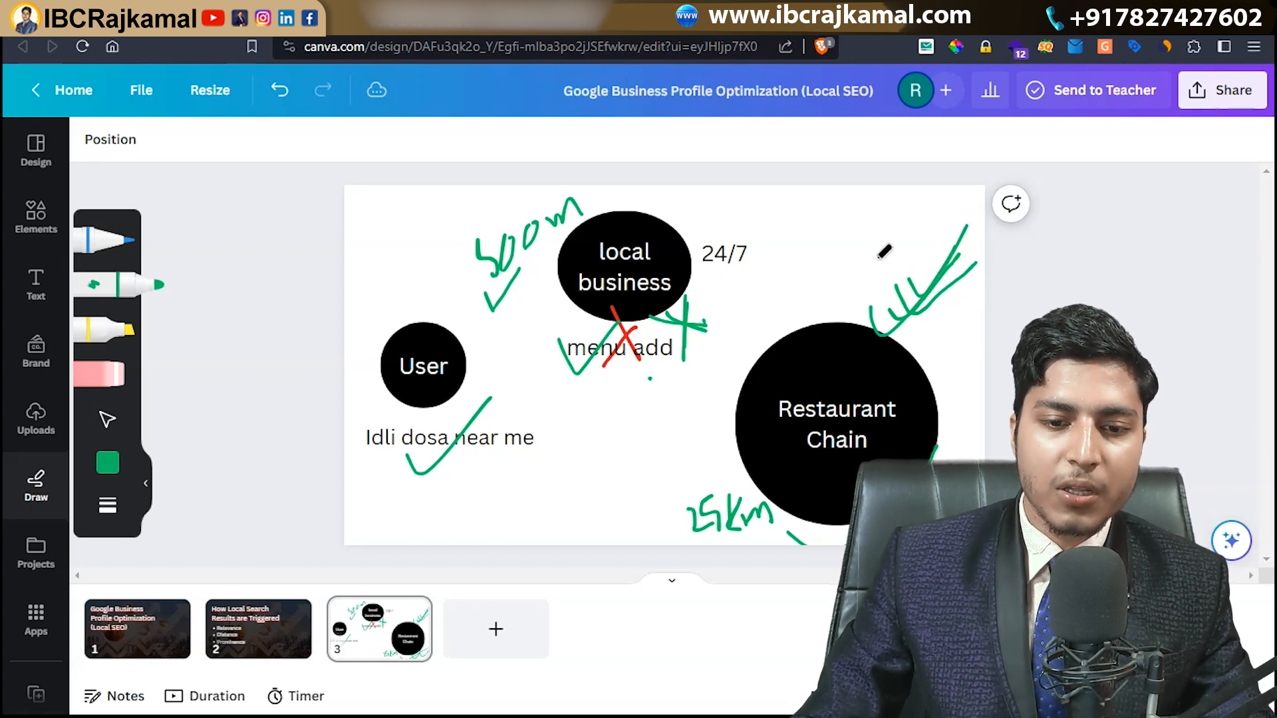
{"action": "mouse_move", "coordinate": [699, 283]}
{"action": "left_mouse_down"}
{"action": "mouse_move", "coordinate": [726, 305]}
{"action": "mouse_move", "coordinate": [712, 308]}
{"action": "left_mouse_up"}
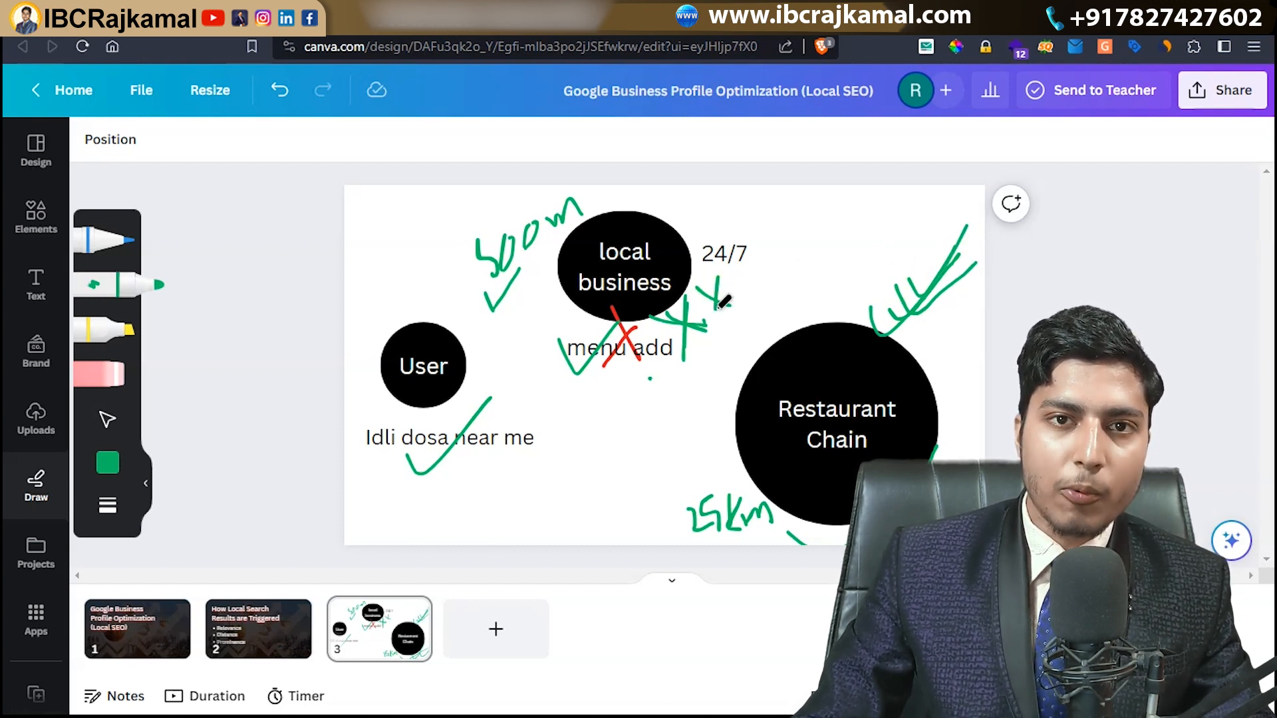
Switch to the Google Business Profile Help article on local ranking and review its advice on adding photos.
{"action": "key", "text": "ctrl+Tab"}
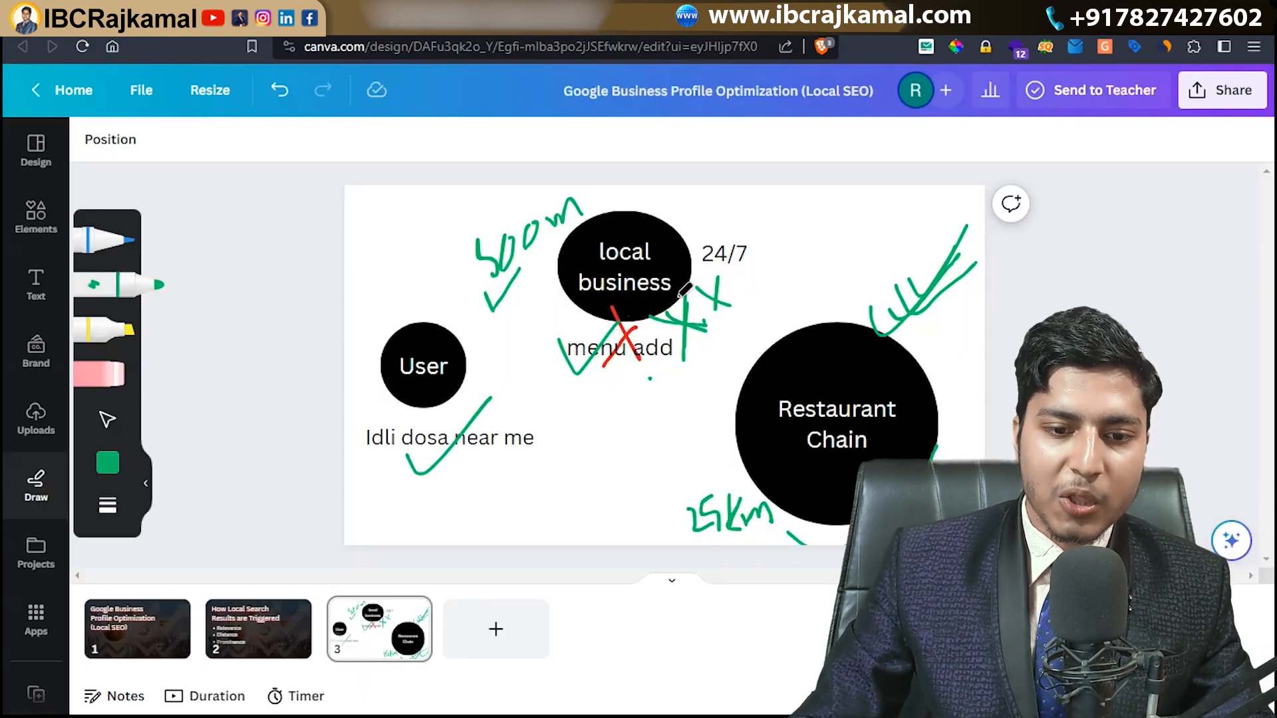
{"action": "key", "text": "ctrl+Tab"}
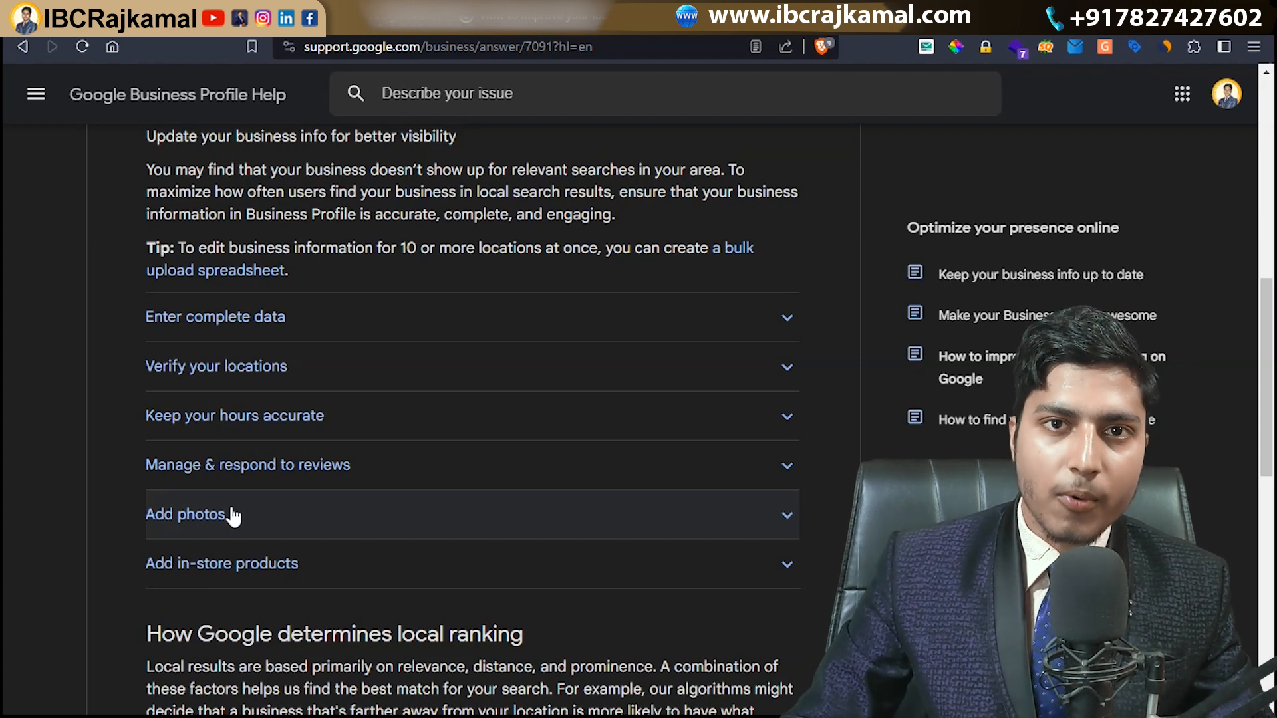
{"action": "scroll", "coordinate": [232, 515], "scroll_direction": "down", "scroll_amount": 3}
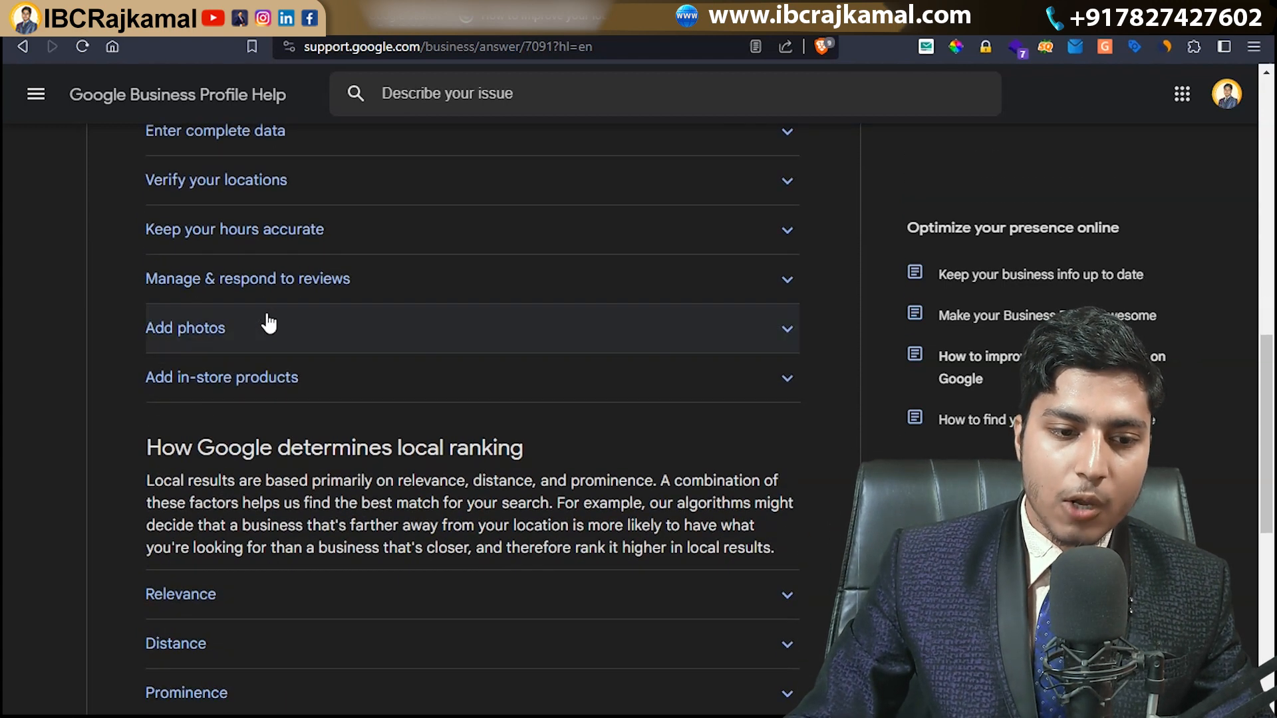
{"action": "left_click", "coordinate": [767, 337]}
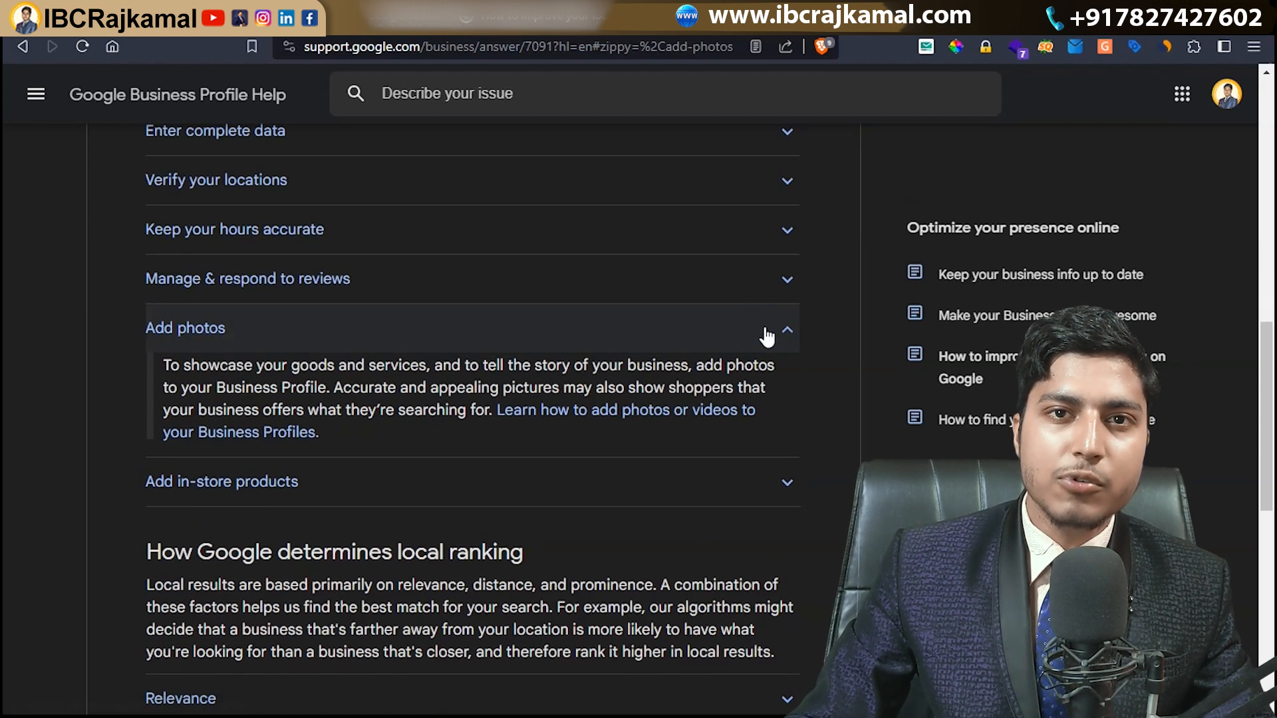
{"action": "left_click", "coordinate": [766, 337]}
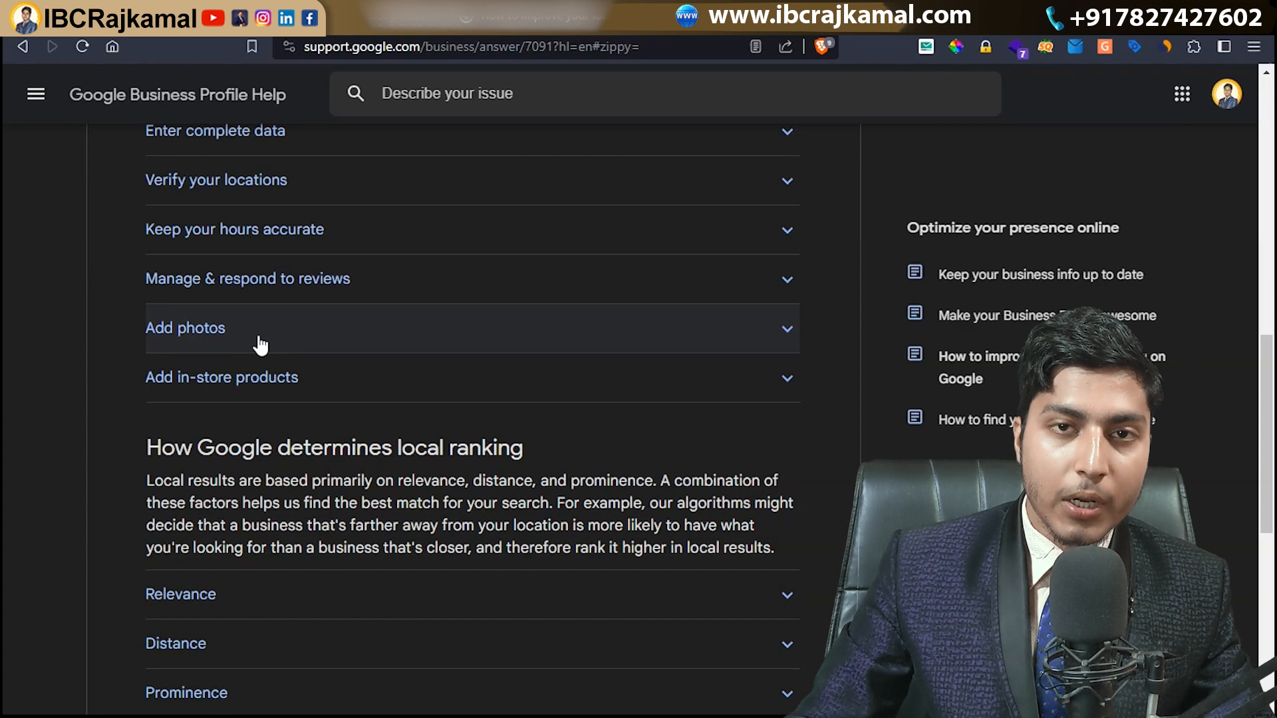
{"action": "left_click", "coordinate": [233, 338]}
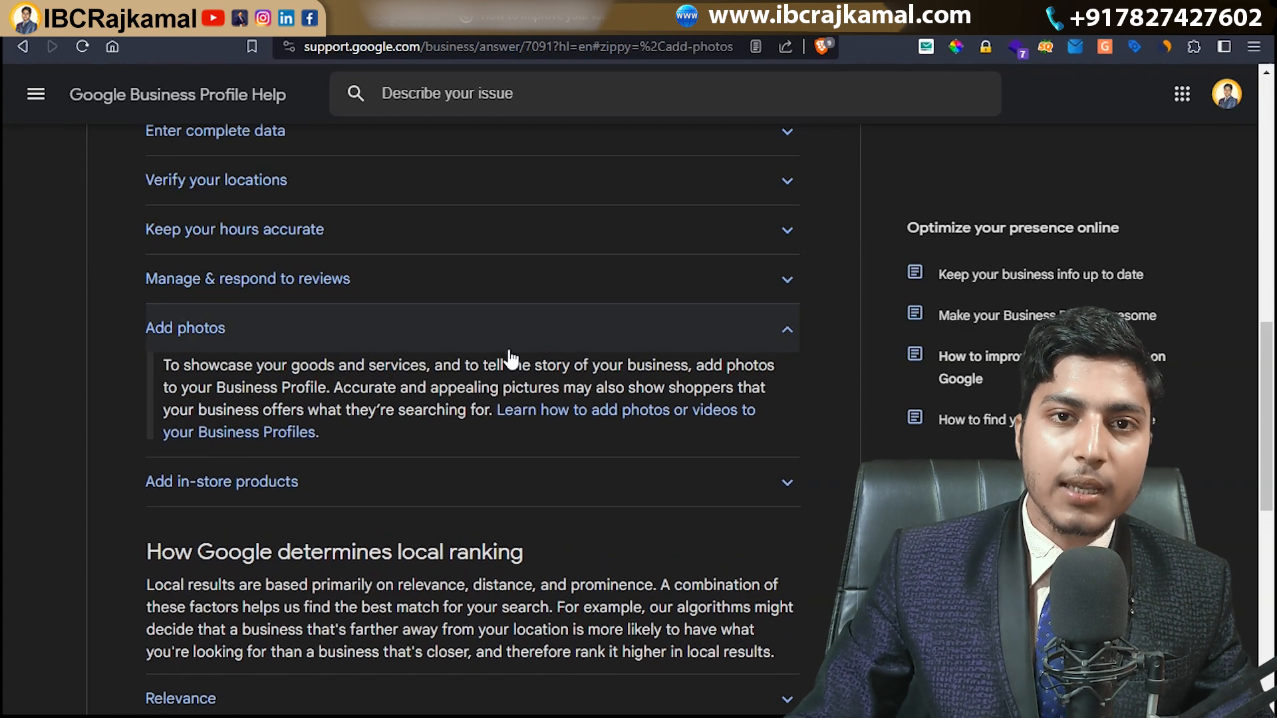
{"action": "left_click", "coordinate": [759, 329]}
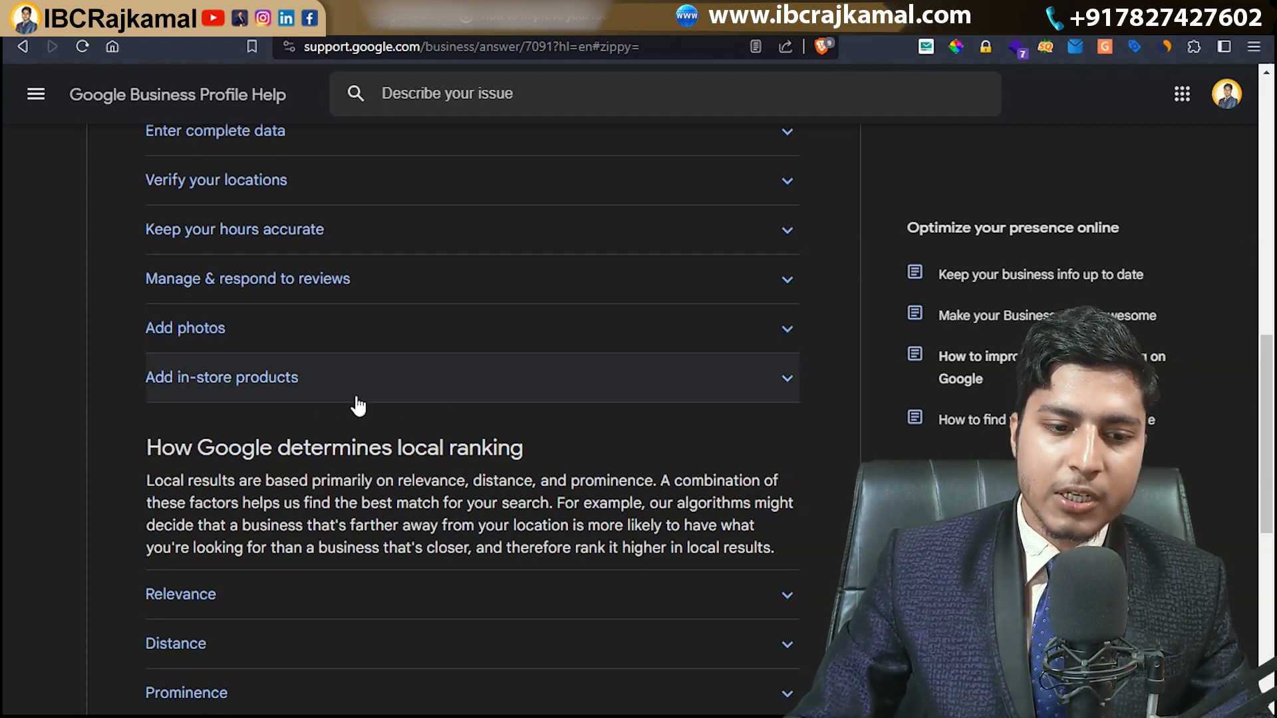
Read the help article's advice on adding in-store products, collapse it and return to the start of the tips list.
{"action": "left_click", "coordinate": [767, 383]}
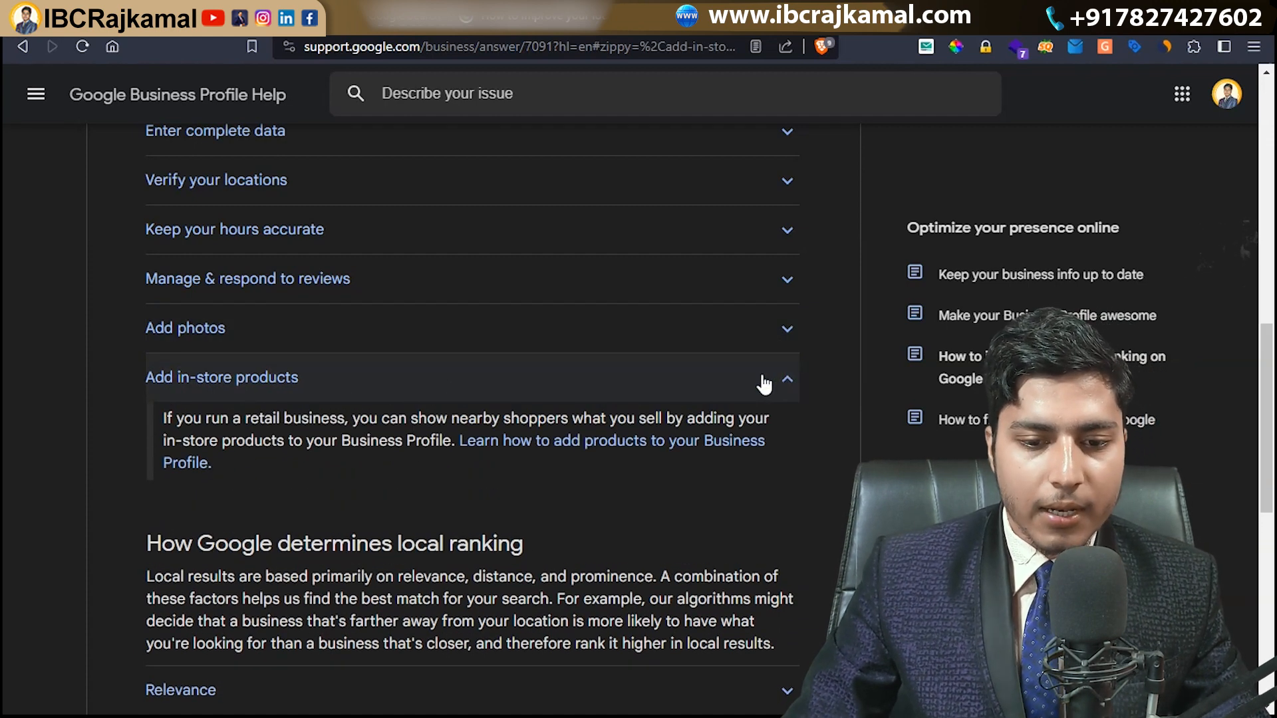
{"action": "left_click", "coordinate": [762, 376]}
{"action": "scroll", "coordinate": [590, 427], "scroll_direction": "up", "scroll_amount": 4}
Switch to the marketing agency's Google search page and review the business name, category and description in its business information.
{"action": "key", "text": "alt+Tab"}
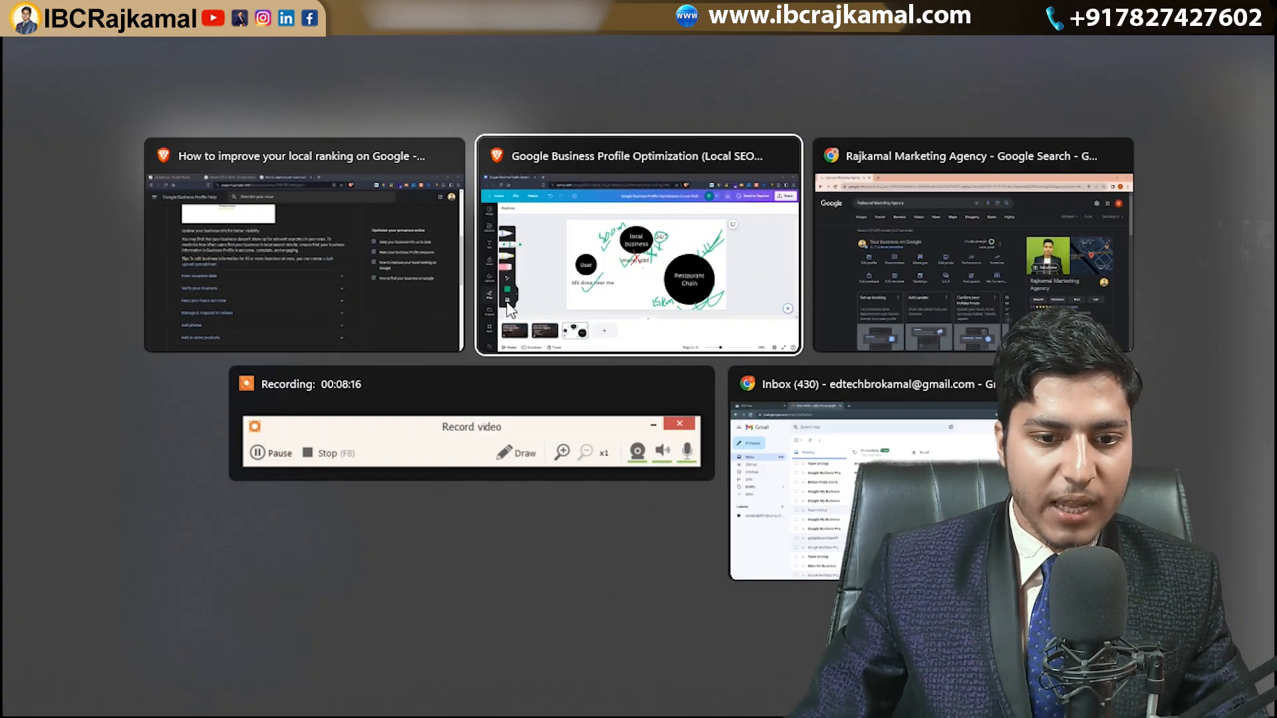
{"action": "key", "text": "alt+Tab"}
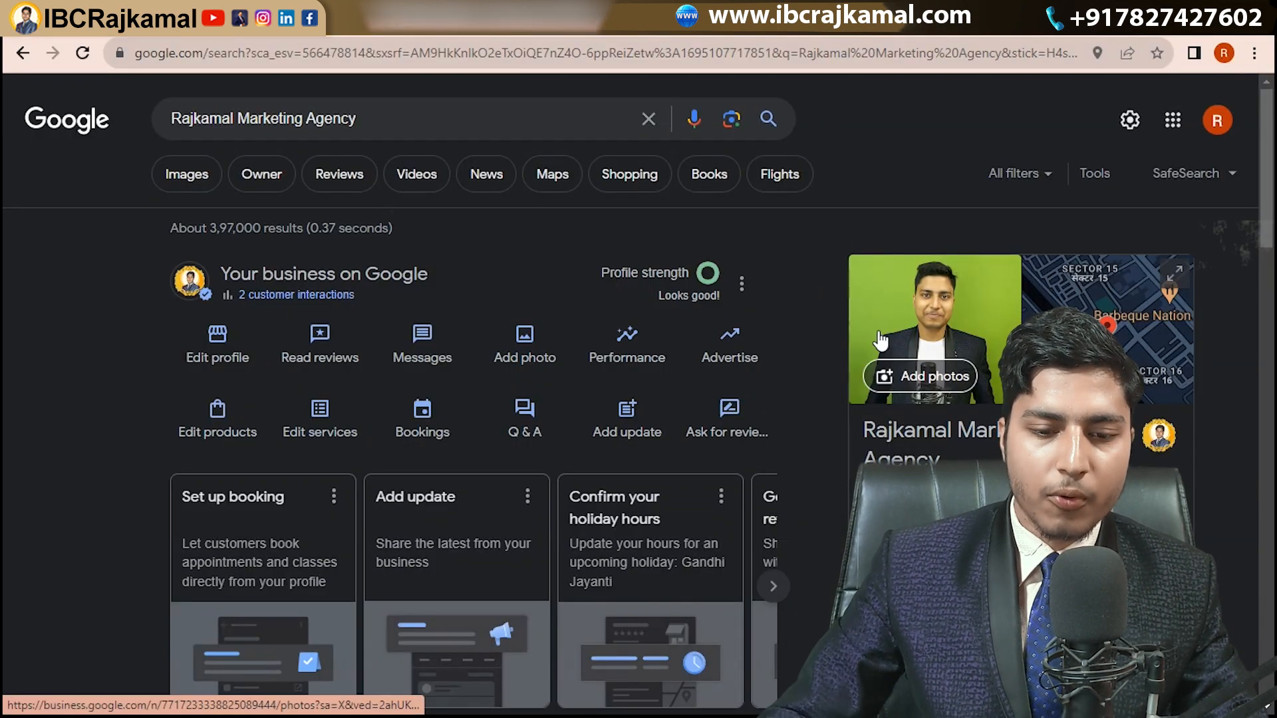
{"action": "scroll", "coordinate": [881, 341], "scroll_direction": "down", "scroll_amount": 1}
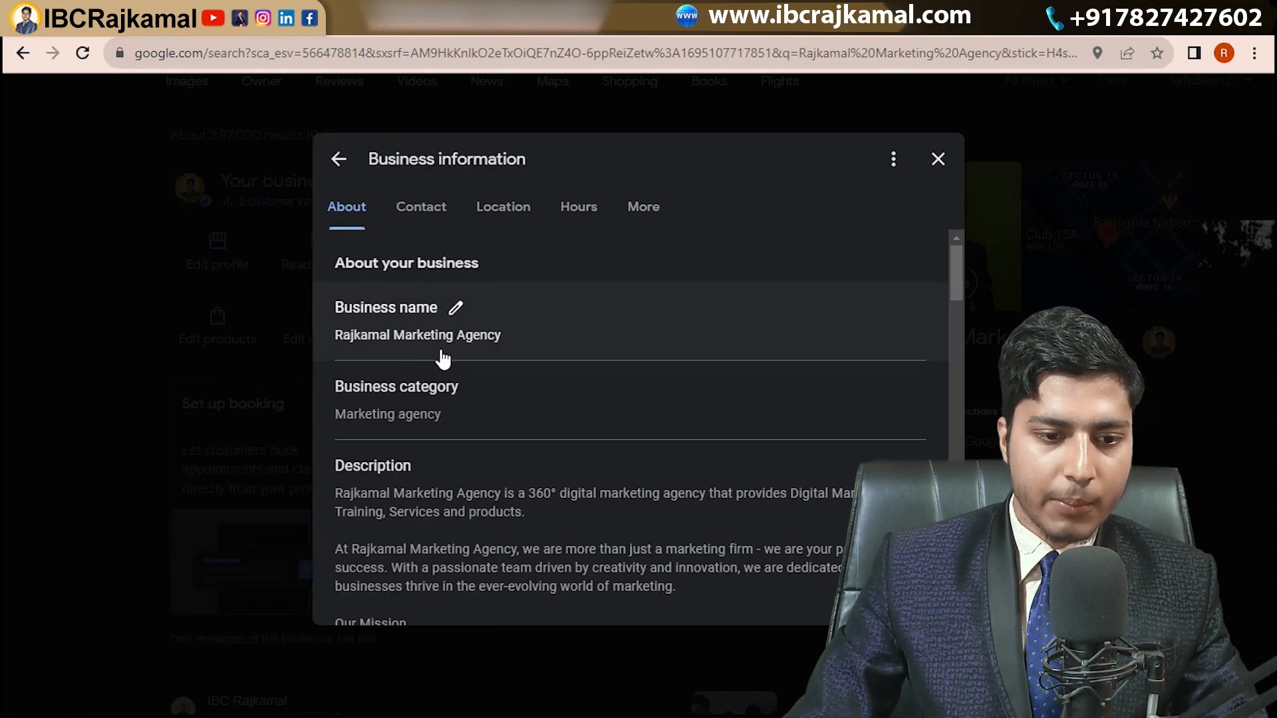
{"action": "scroll", "coordinate": [426, 364], "scroll_direction": "down", "scroll_amount": 3}
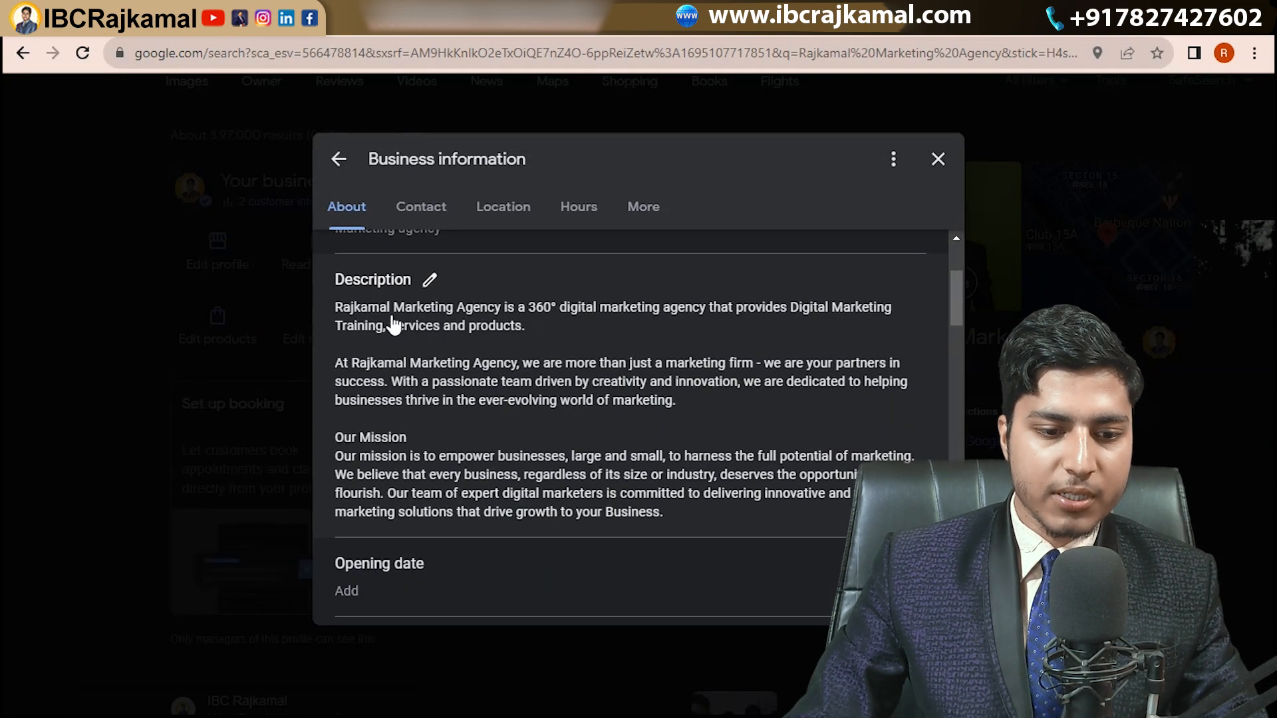
{"action": "scroll", "coordinate": [441, 397], "scroll_direction": "down", "scroll_amount": 3}
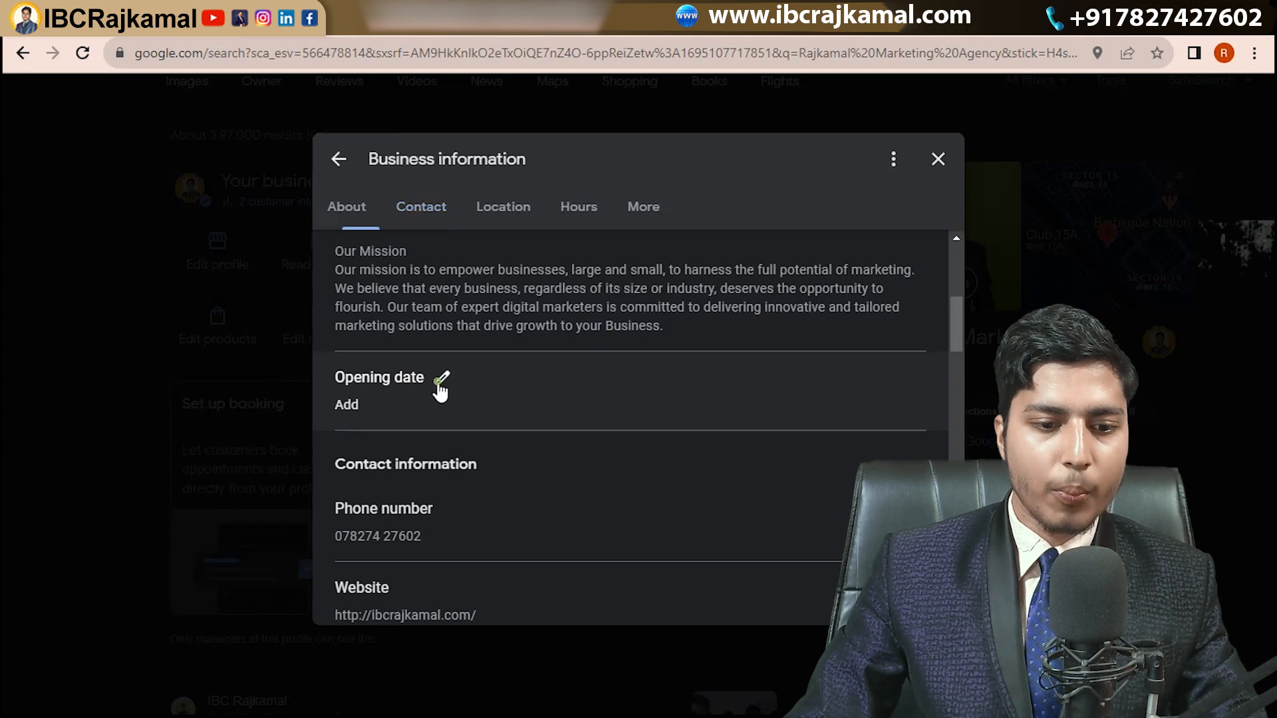
Set the business opening date to 14 August 2021 and save it.
{"action": "left_click", "coordinate": [440, 380]}
{"action": "left_click", "coordinate": [433, 471]}
{"action": "scroll", "coordinate": [524, 385], "scroll_direction": "down", "scroll_amount": 2}
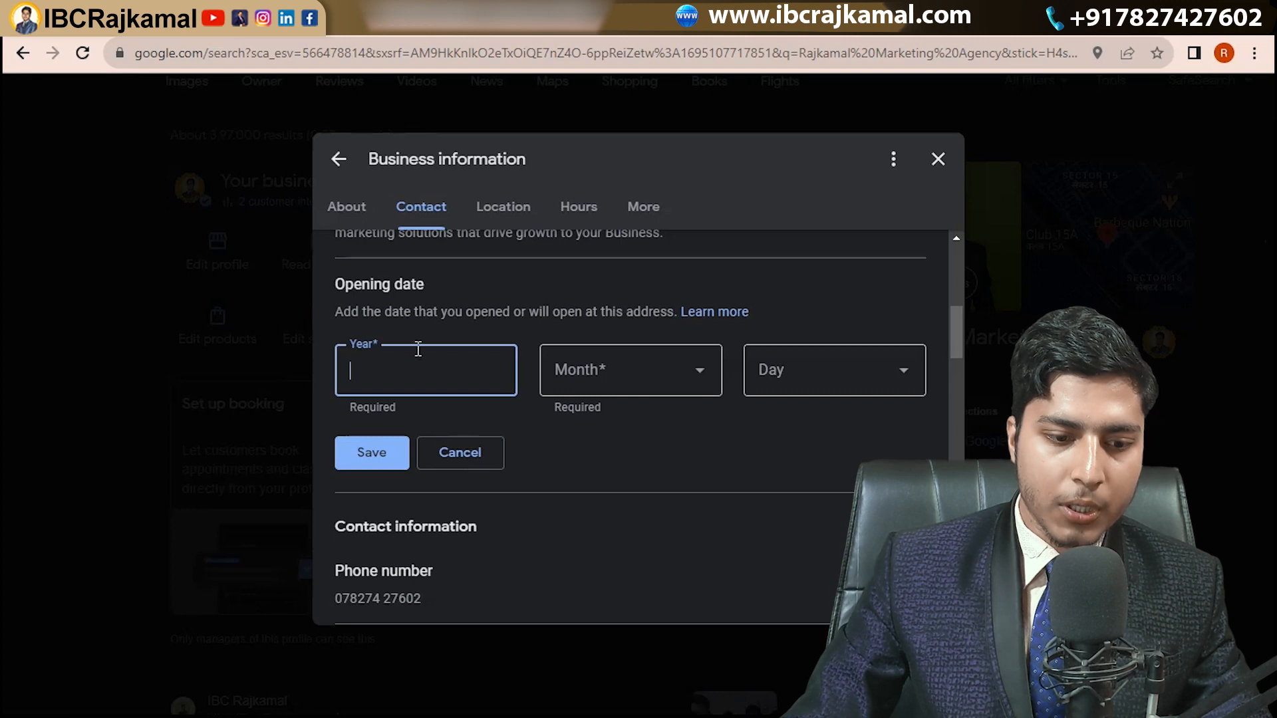
{"action": "type", "text": "20"}
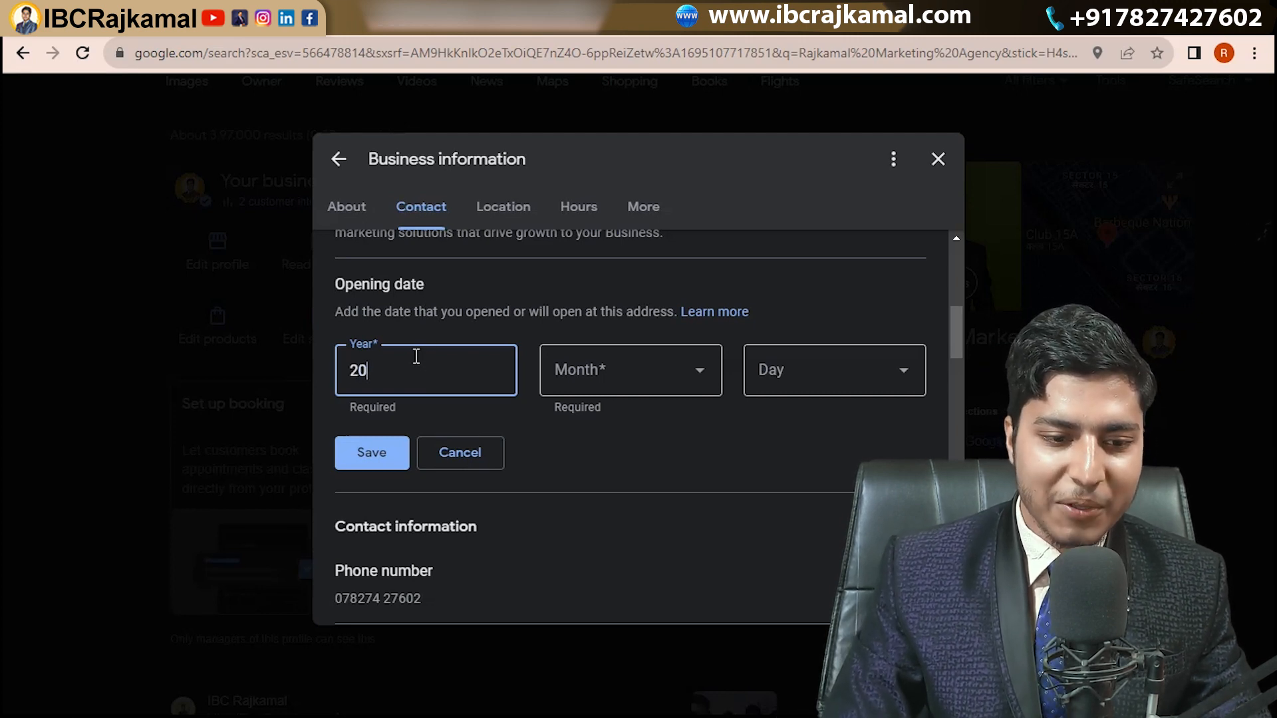
{"action": "type", "text": "21"}
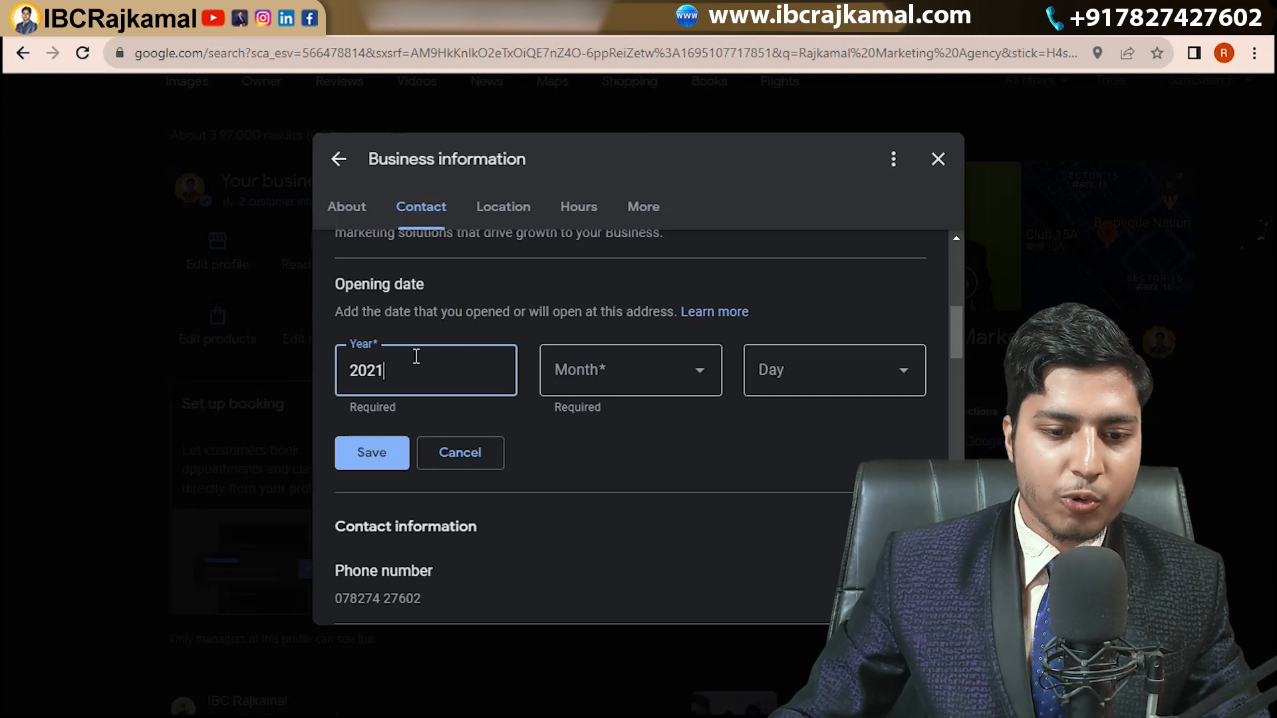
{"action": "left_click", "coordinate": [567, 371]}
{"action": "scroll", "coordinate": [585, 476], "scroll_direction": "down", "scroll_amount": 4}
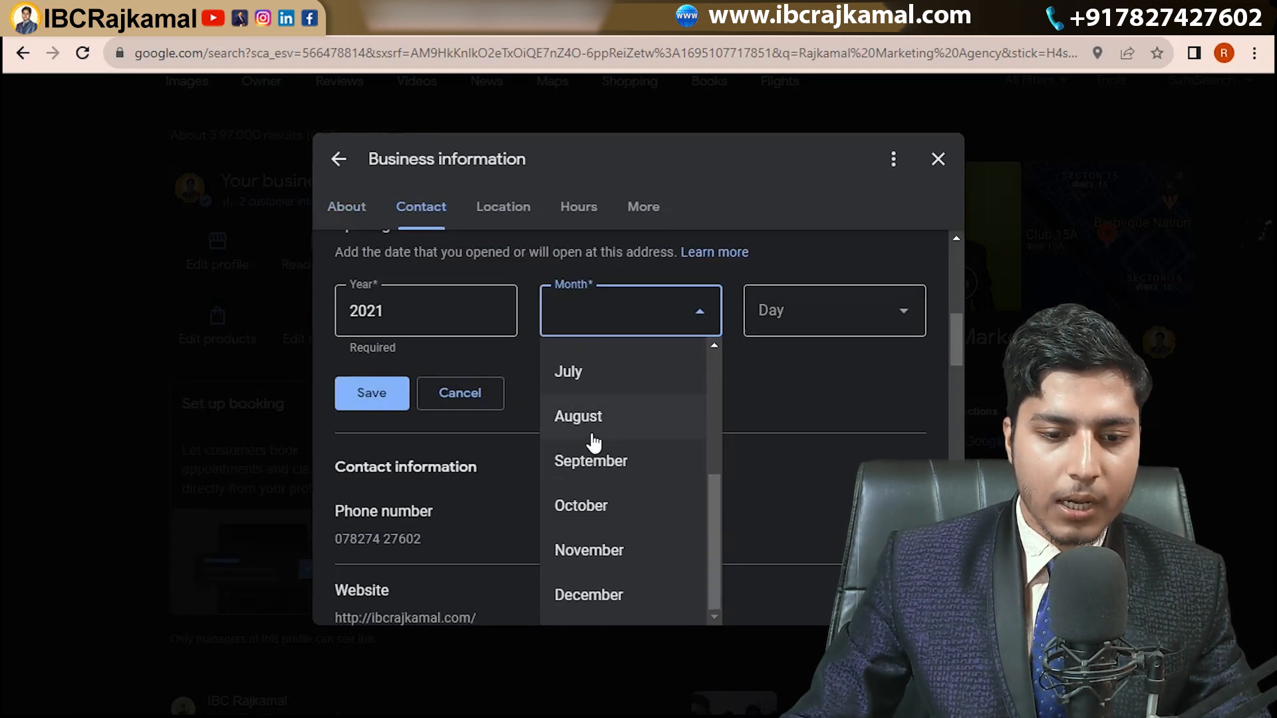
{"action": "left_click", "coordinate": [592, 435]}
{"action": "left_click", "coordinate": [823, 313]}
{"action": "scroll", "coordinate": [778, 433], "scroll_direction": "down", "scroll_amount": 4}
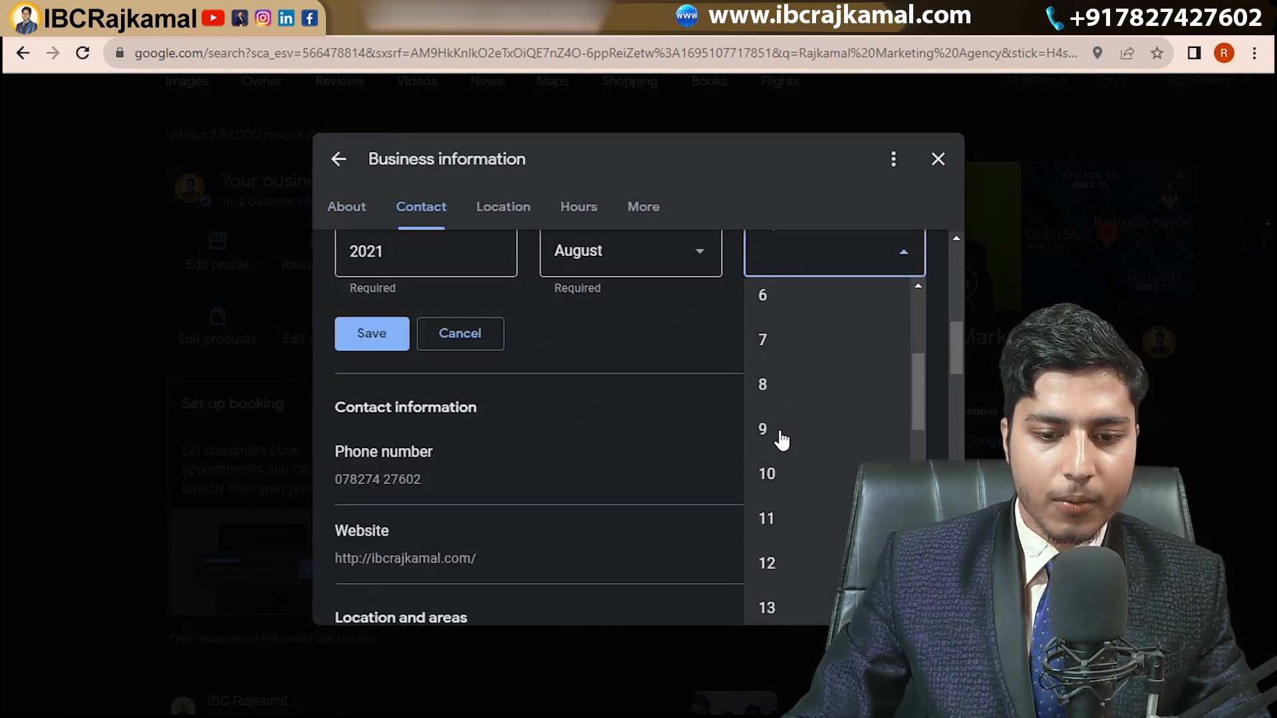
{"action": "scroll", "coordinate": [775, 585], "scroll_direction": "down", "scroll_amount": 2}
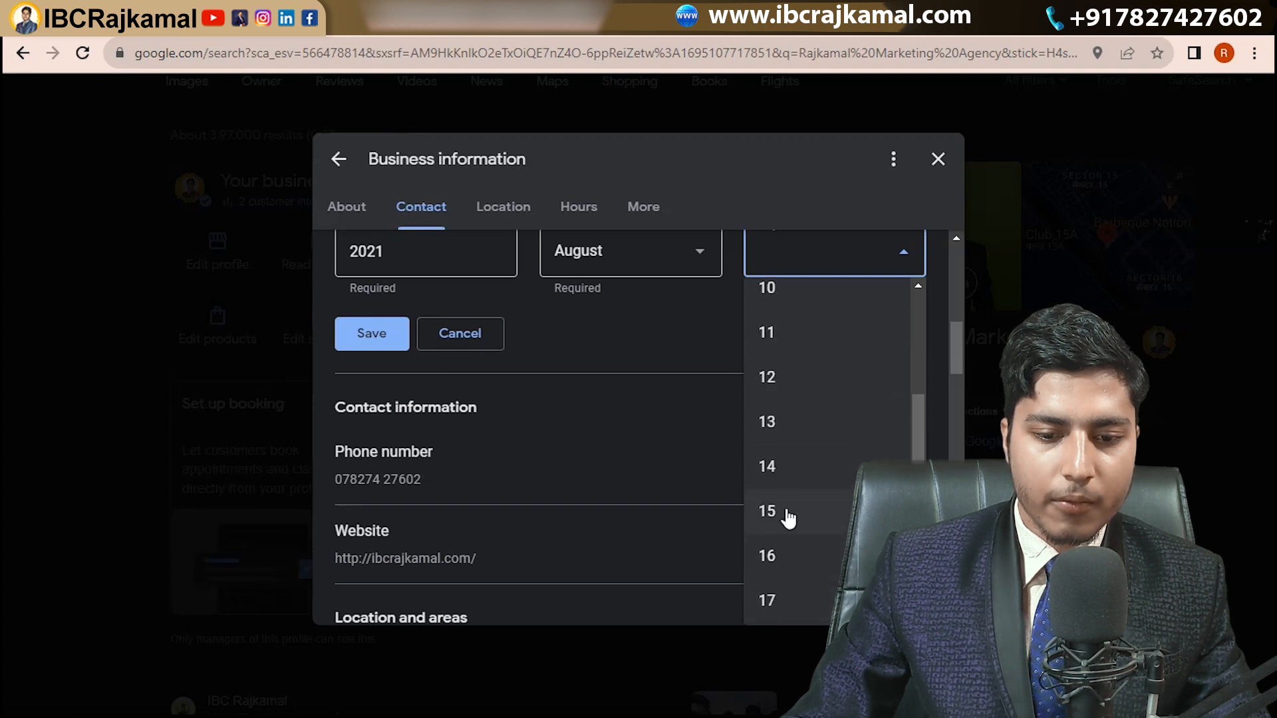
{"action": "left_click", "coordinate": [788, 470]}
{"action": "scroll", "coordinate": [712, 473], "scroll_direction": "up", "scroll_amount": 2}
{"action": "left_click", "coordinate": [371, 432]}
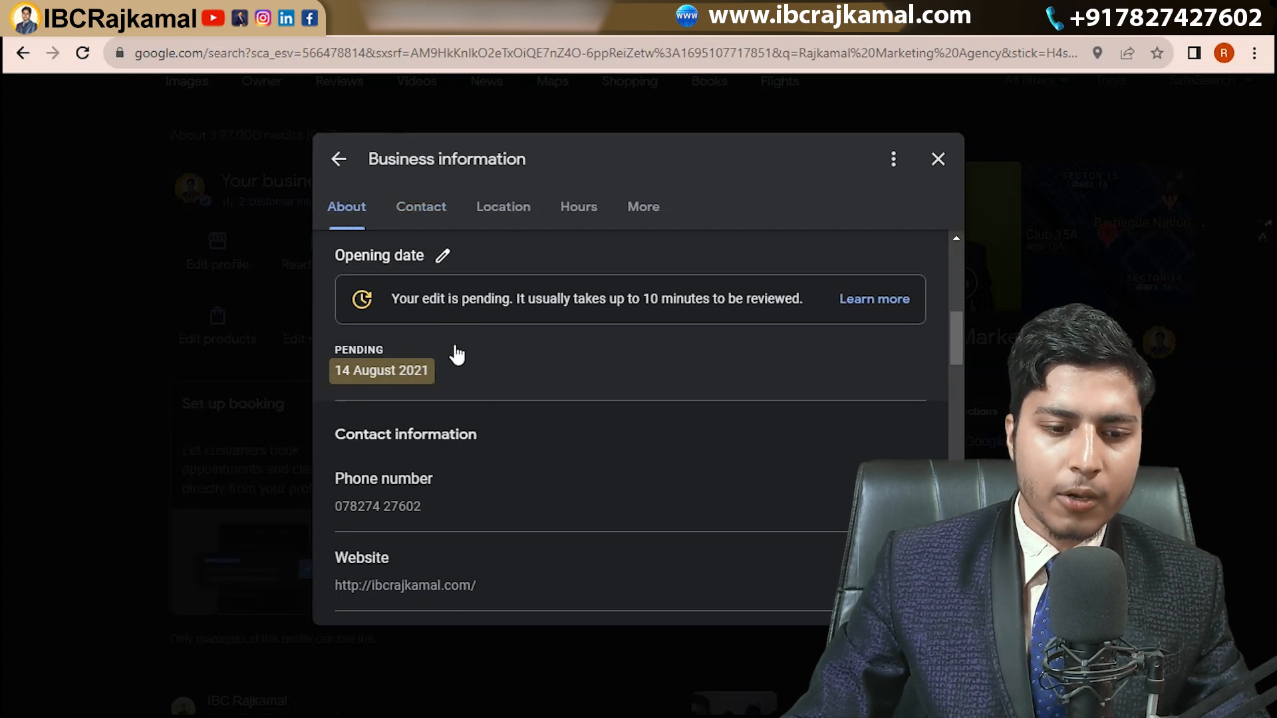
Review the profile's contact information and business location down to the service area.
{"action": "scroll", "coordinate": [462, 390], "scroll_direction": "down", "scroll_amount": 1}
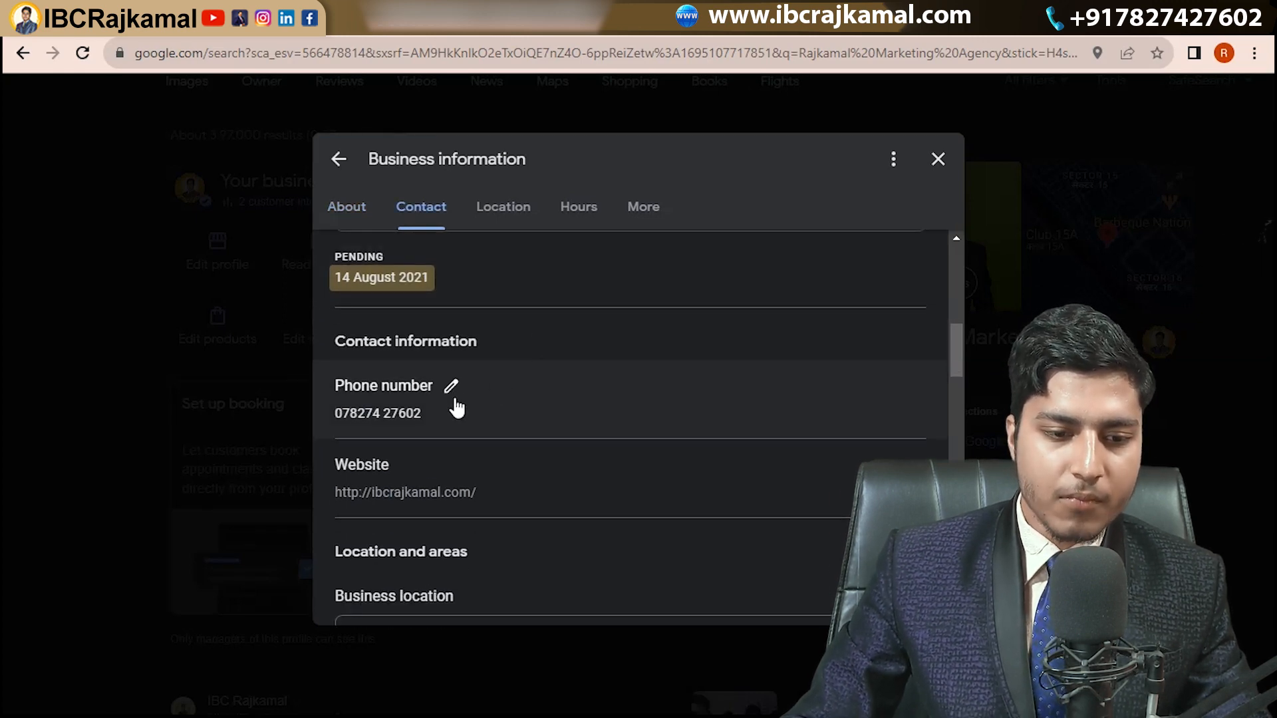
{"action": "scroll", "coordinate": [455, 405], "scroll_direction": "down", "scroll_amount": 1}
{"action": "scroll", "coordinate": [393, 386], "scroll_direction": "down", "scroll_amount": 1}
{"action": "scroll", "coordinate": [470, 383], "scroll_direction": "down", "scroll_amount": 2}
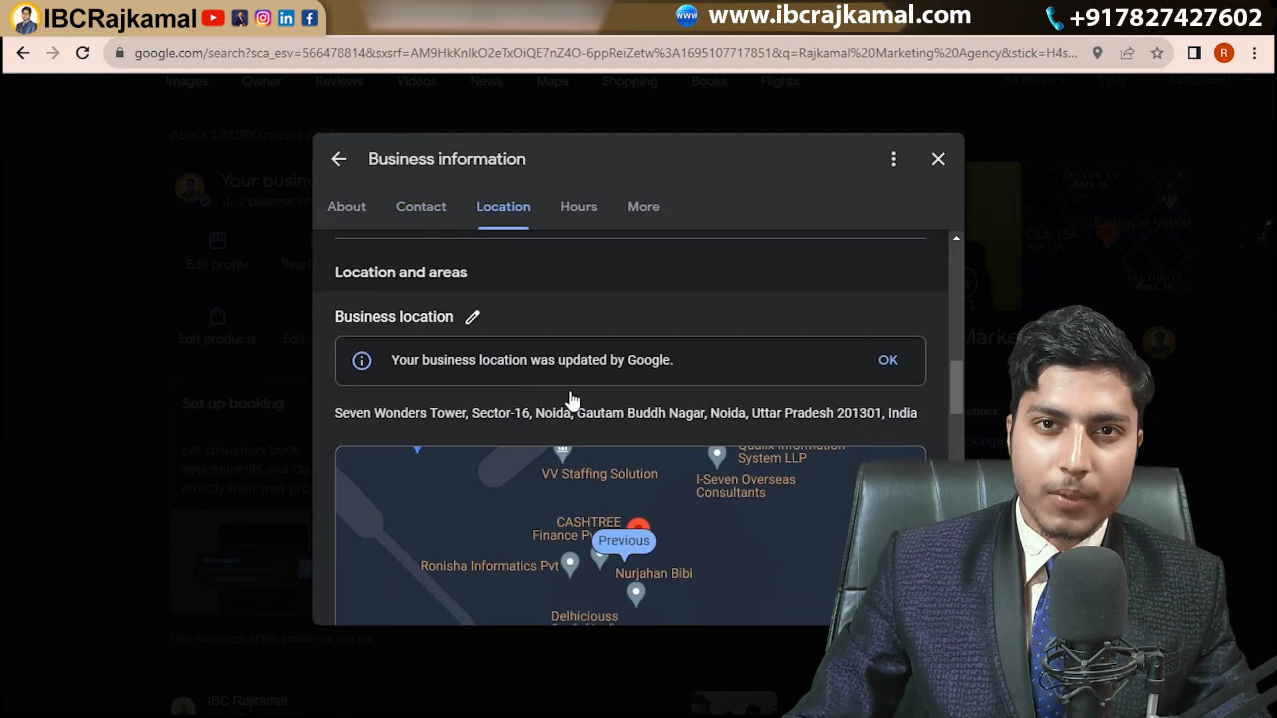
{"action": "scroll", "coordinate": [571, 399], "scroll_direction": "down", "scroll_amount": 5}
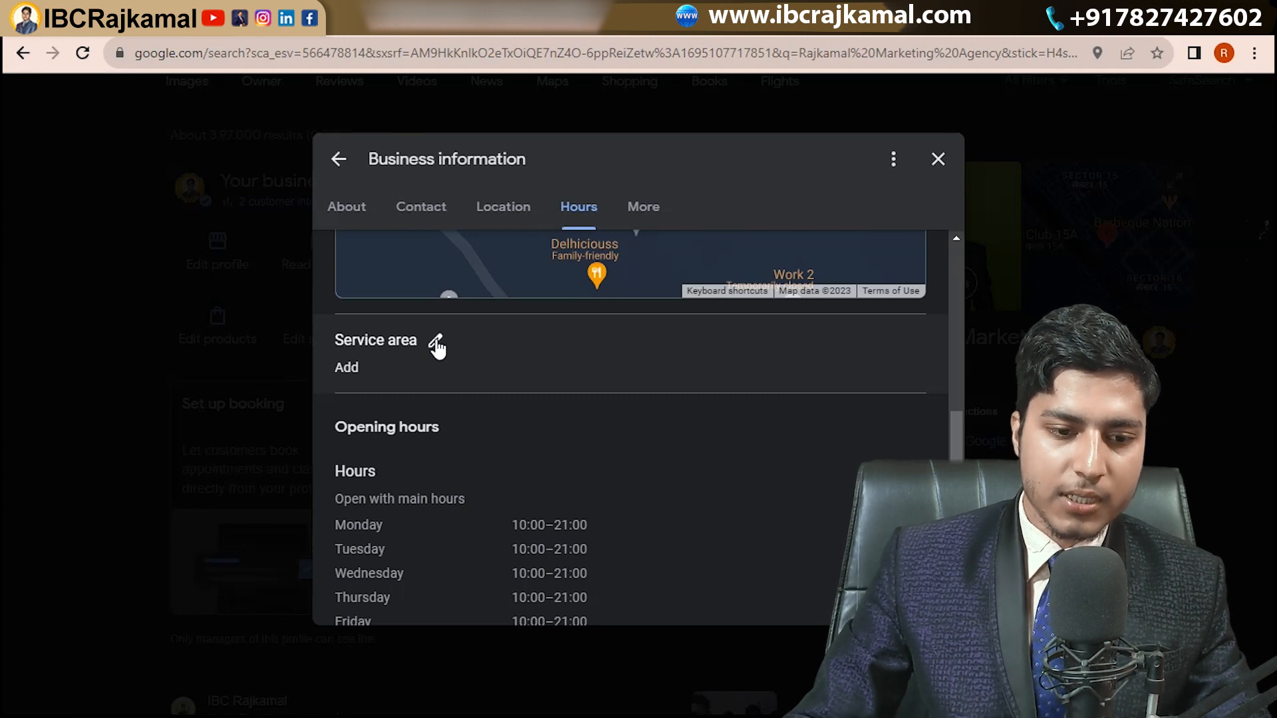
Open the service area for editing and examine its area search and suggested areas.
{"action": "left_click", "coordinate": [437, 345]}
{"action": "scroll", "coordinate": [459, 362], "scroll_direction": "down", "scroll_amount": 2}
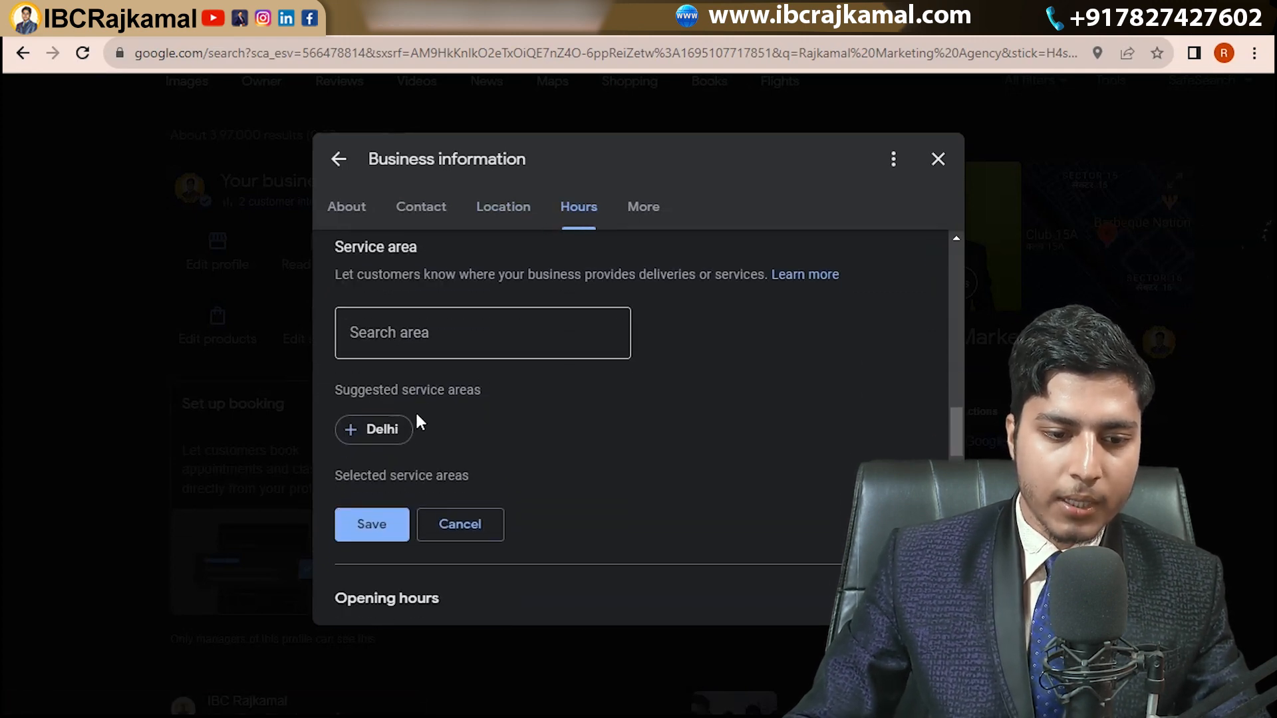
{"action": "left_click", "coordinate": [422, 334]}
{"action": "type", "text": "Westminster, London"}
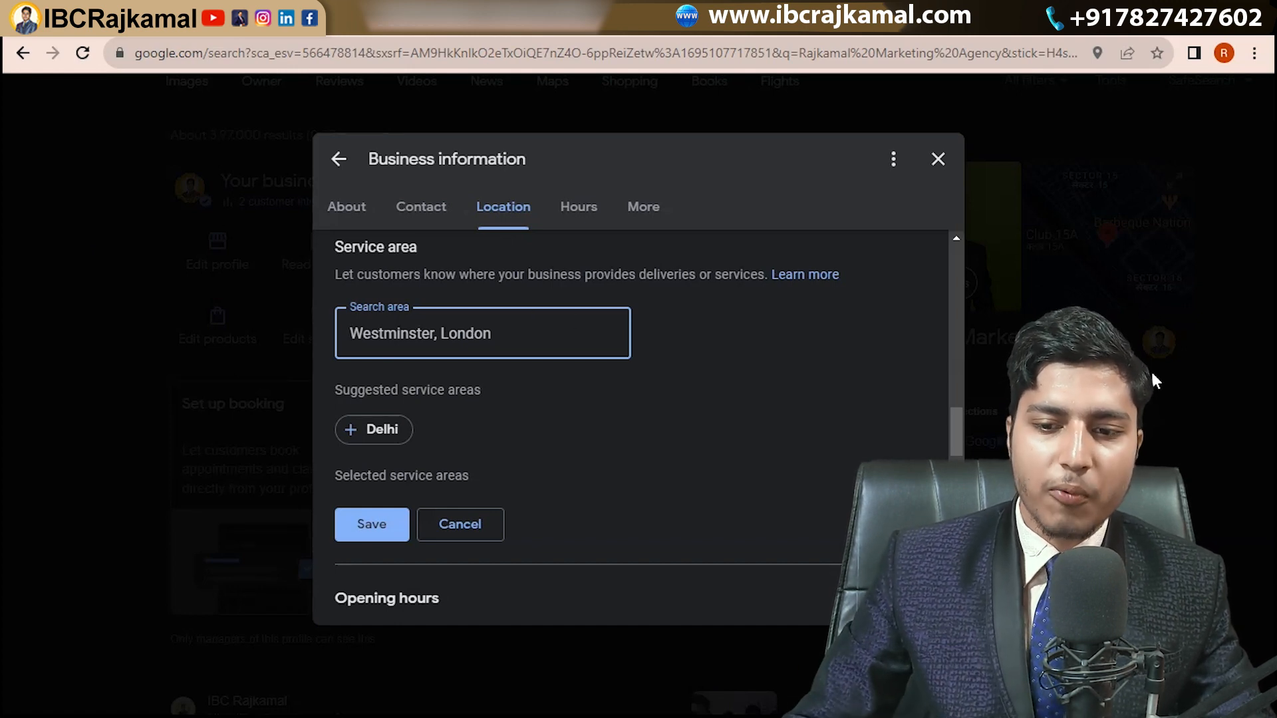
{"action": "scroll", "coordinate": [505, 393], "scroll_direction": "down", "scroll_amount": 2}
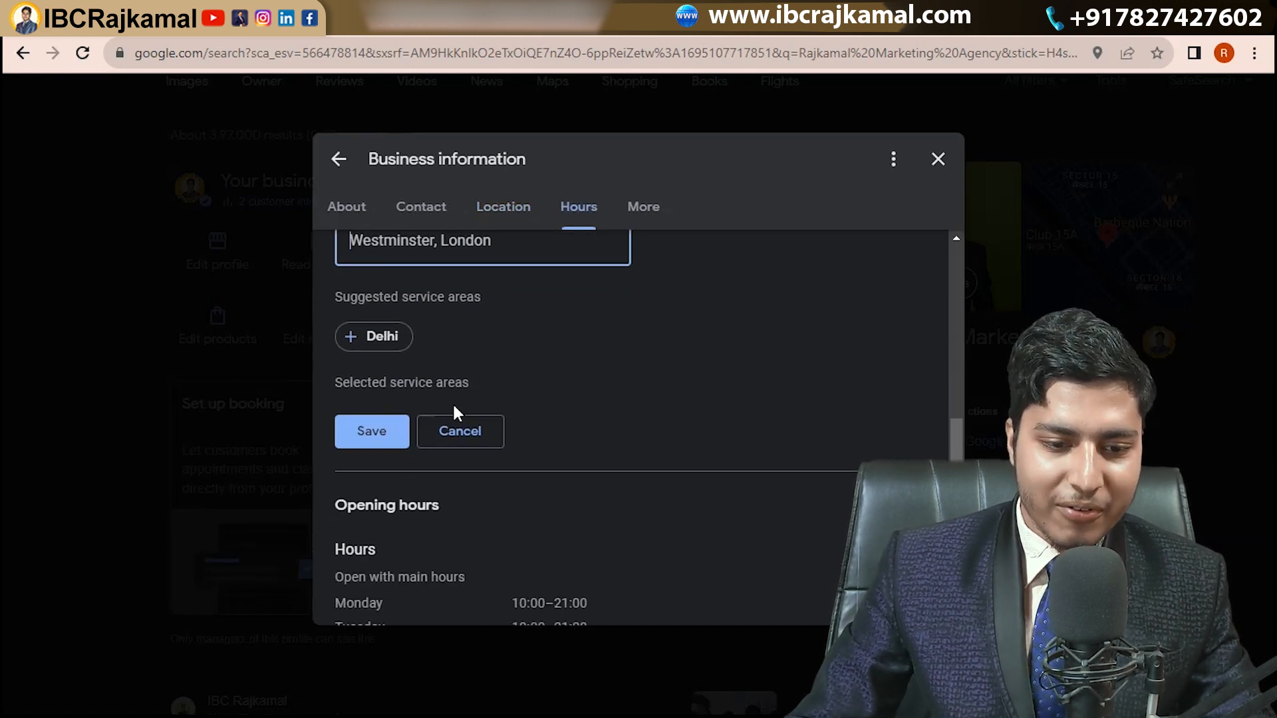
{"action": "scroll", "coordinate": [459, 413], "scroll_direction": "up", "scroll_amount": 2}
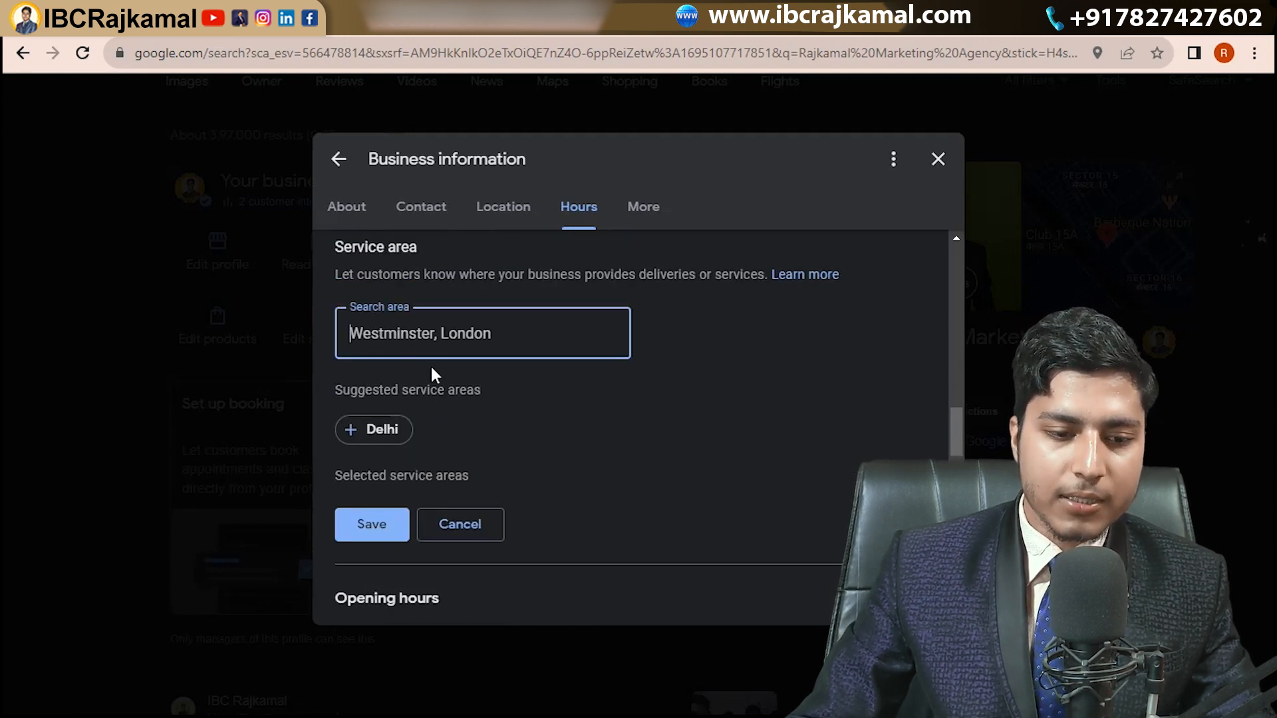
Review the profile's opening hours, special hours and the options for adding more hours.
{"action": "scroll", "coordinate": [429, 333], "scroll_direction": "down", "scroll_amount": 2}
{"action": "scroll", "coordinate": [479, 304], "scroll_direction": "down", "scroll_amount": 2}
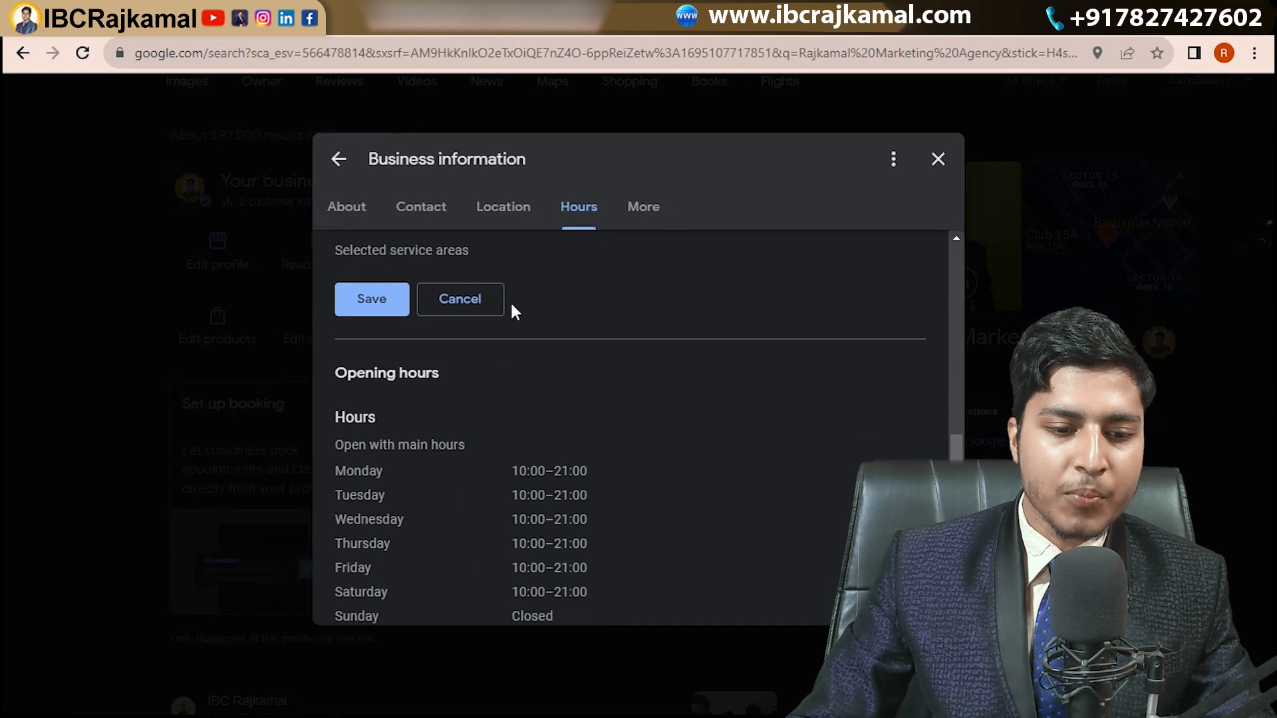
{"action": "scroll", "coordinate": [453, 332], "scroll_direction": "down", "scroll_amount": 1}
{"action": "scroll", "coordinate": [598, 372], "scroll_direction": "down", "scroll_amount": 2}
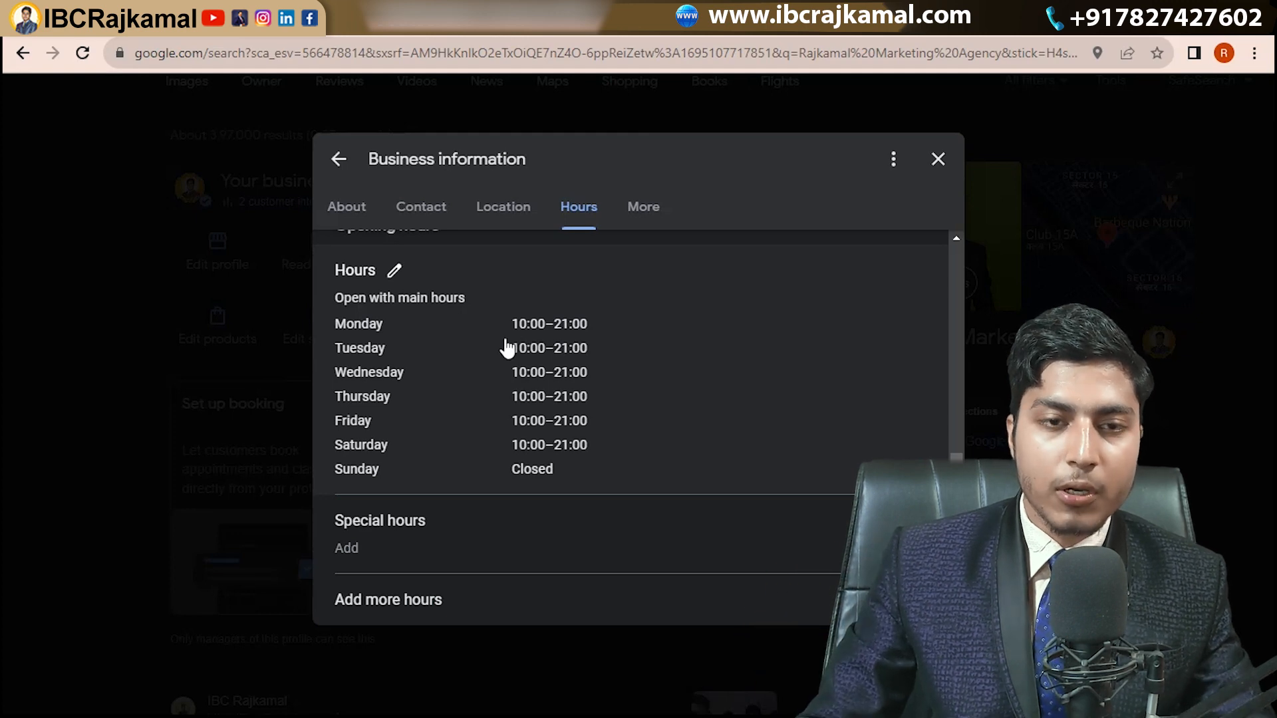
{"action": "scroll", "coordinate": [563, 358], "scroll_direction": "down", "scroll_amount": 3}
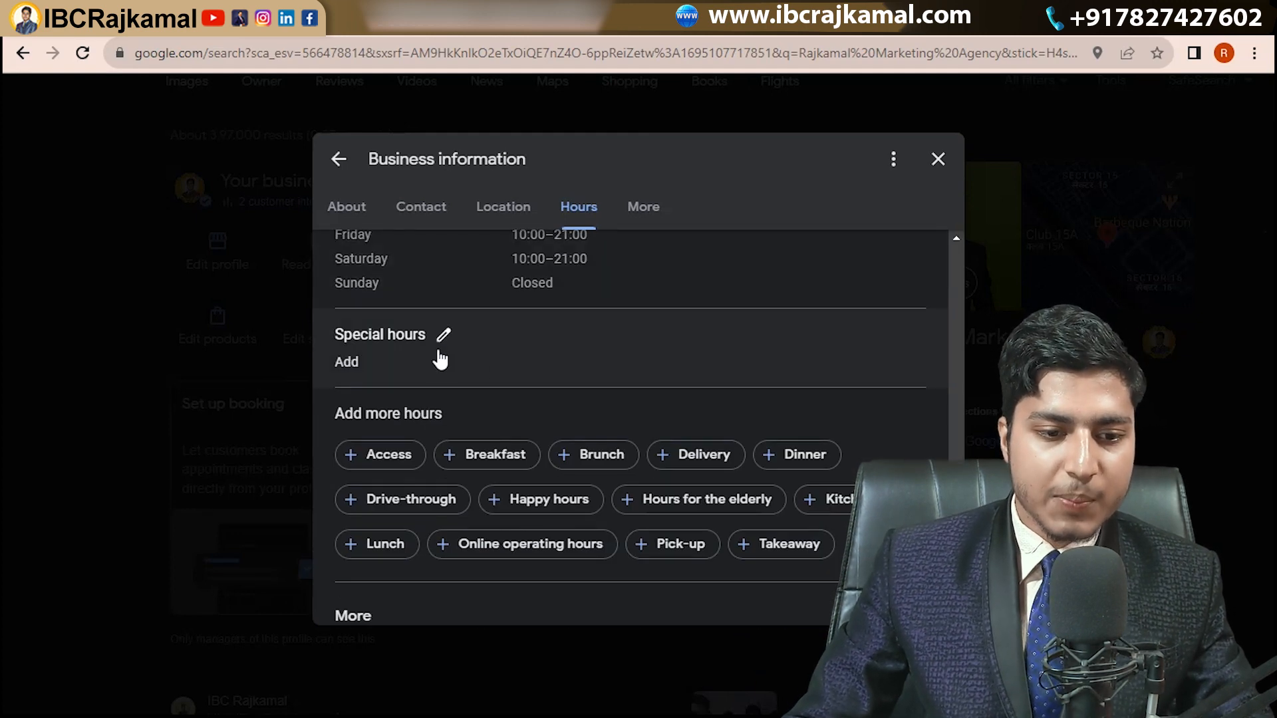
{"action": "scroll", "coordinate": [516, 359], "scroll_direction": "down", "scroll_amount": 2}
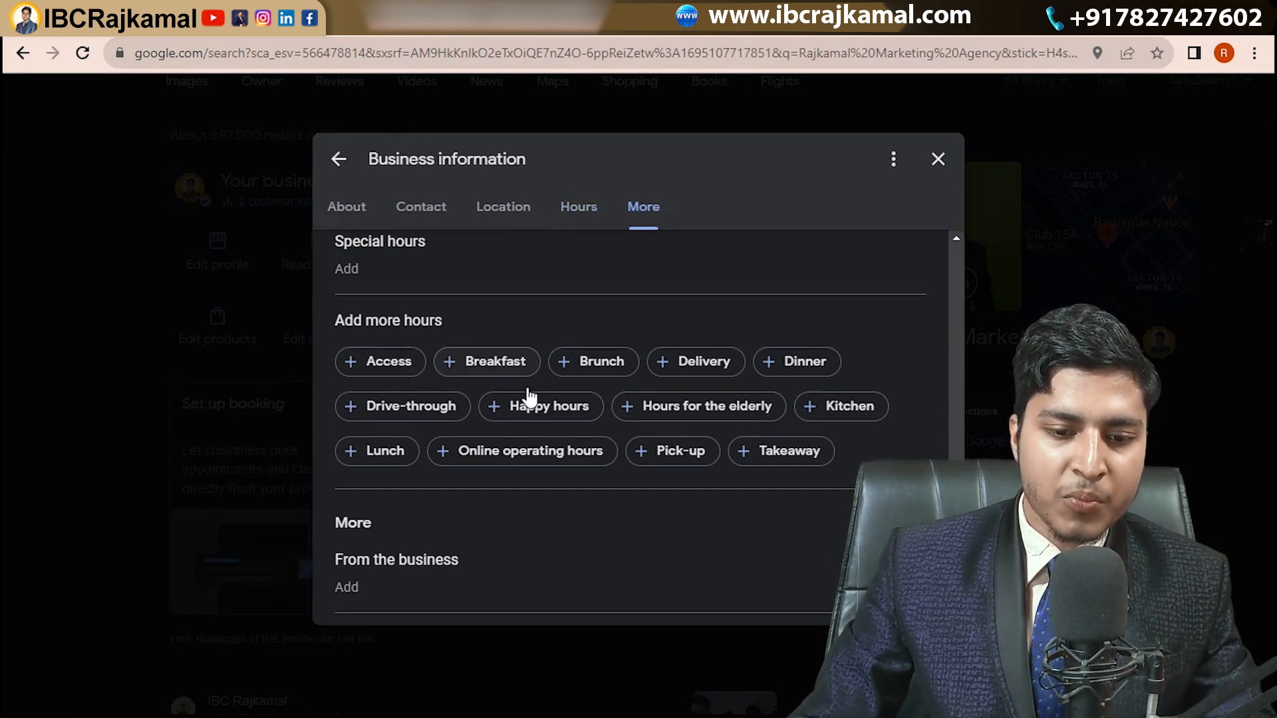
{"action": "scroll", "coordinate": [665, 452], "scroll_direction": "down", "scroll_amount": 4}
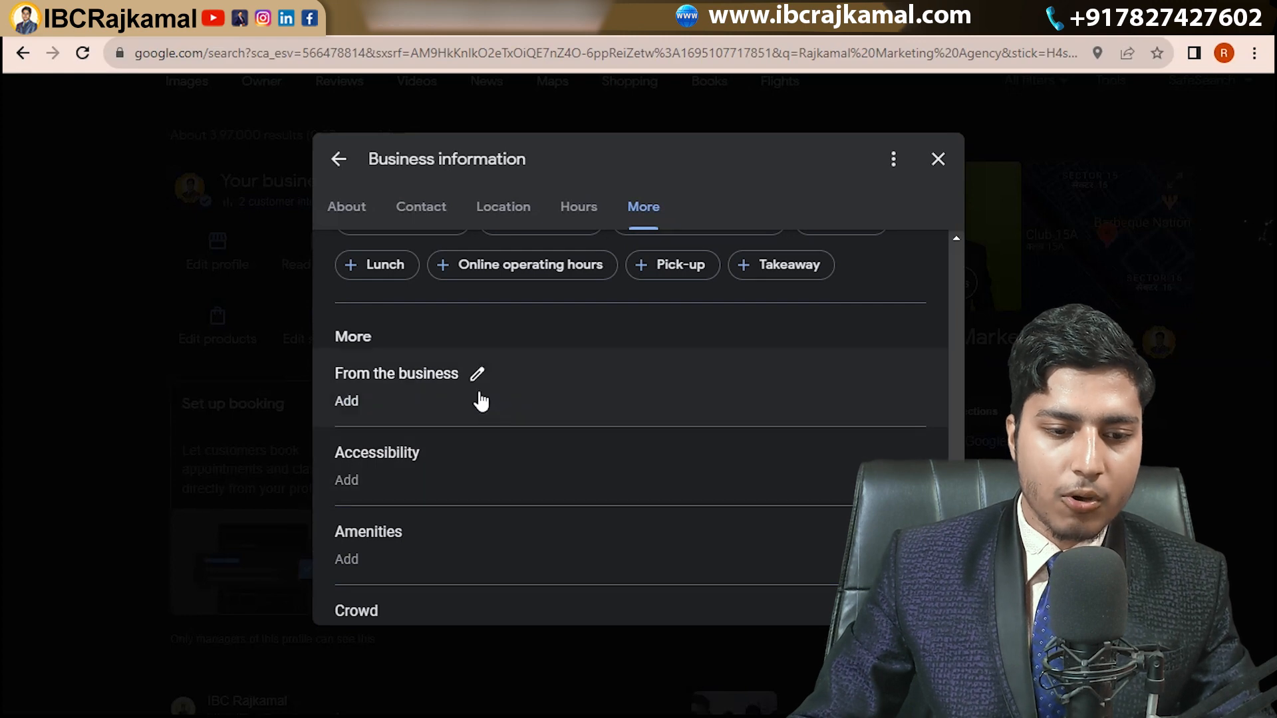
Open the "From the business" and Accessibility attributes for editing and examine their options.
{"action": "scroll", "coordinate": [482, 399], "scroll_direction": "down", "scroll_amount": 2}
{"action": "left_click", "coordinate": [475, 282]}
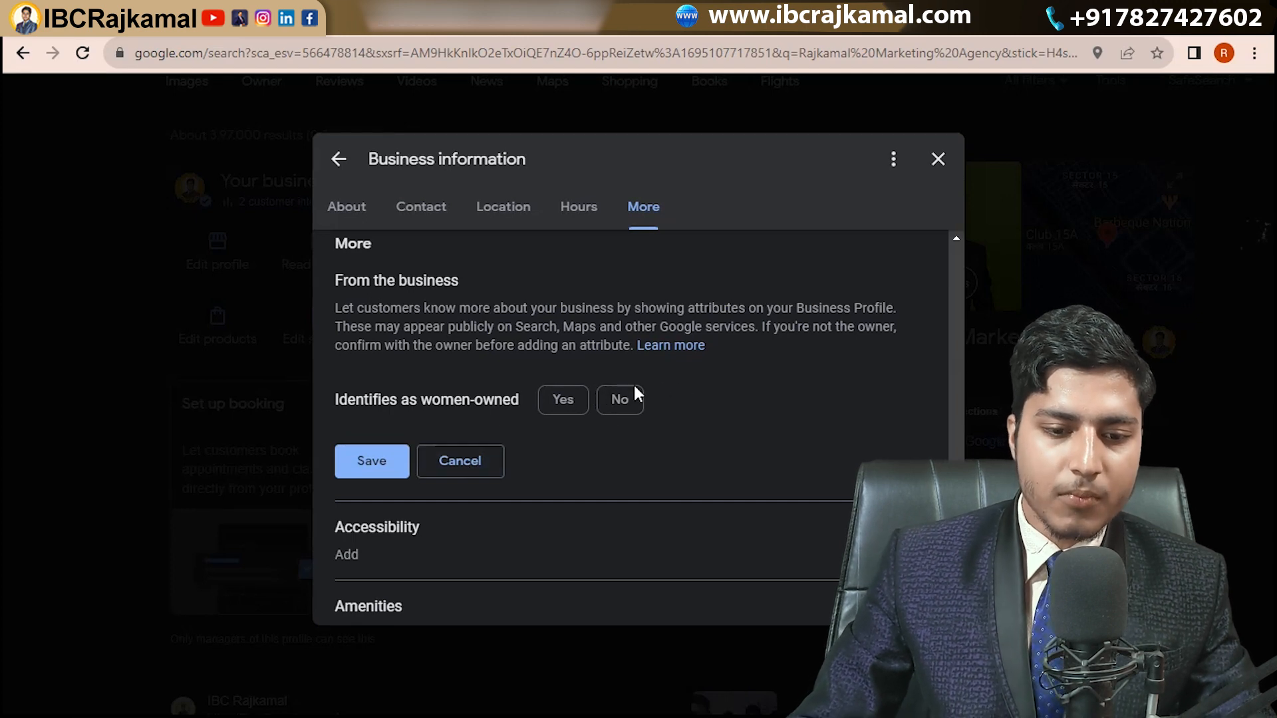
{"action": "scroll", "coordinate": [479, 418], "scroll_direction": "down", "scroll_amount": 3}
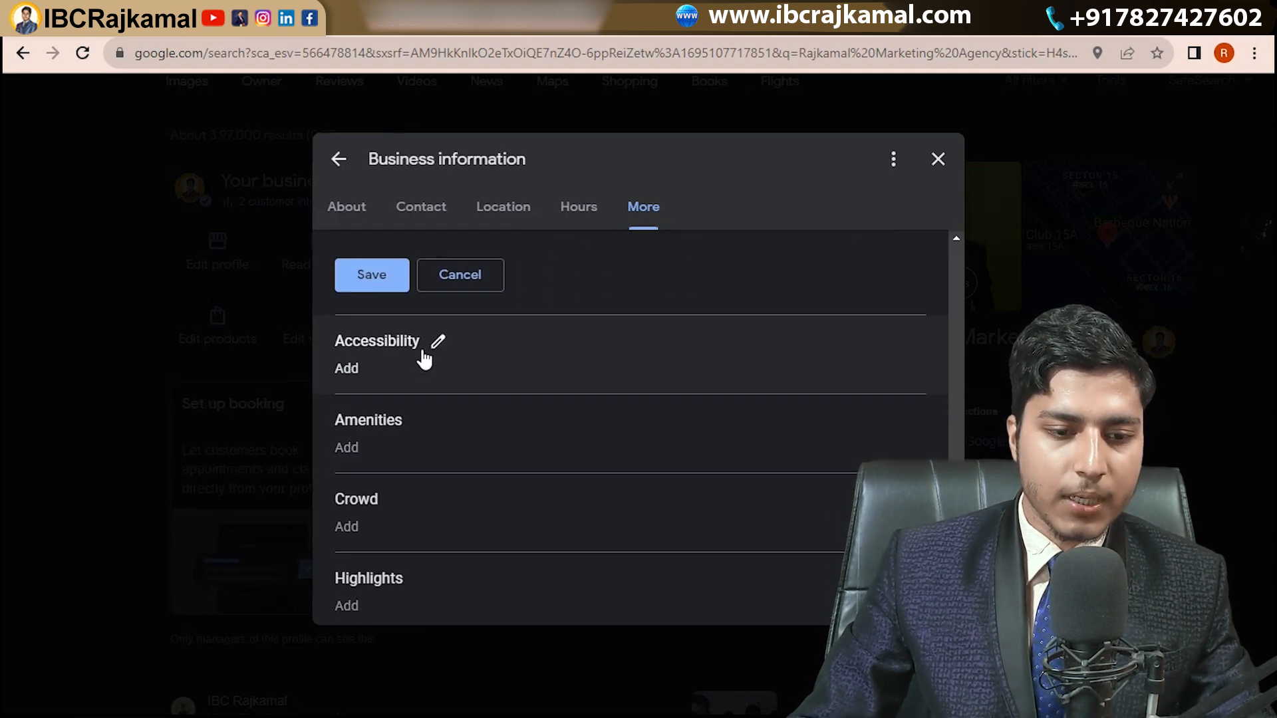
{"action": "left_click", "coordinate": [428, 350]}
{"action": "scroll", "coordinate": [499, 393], "scroll_direction": "down", "scroll_amount": 2}
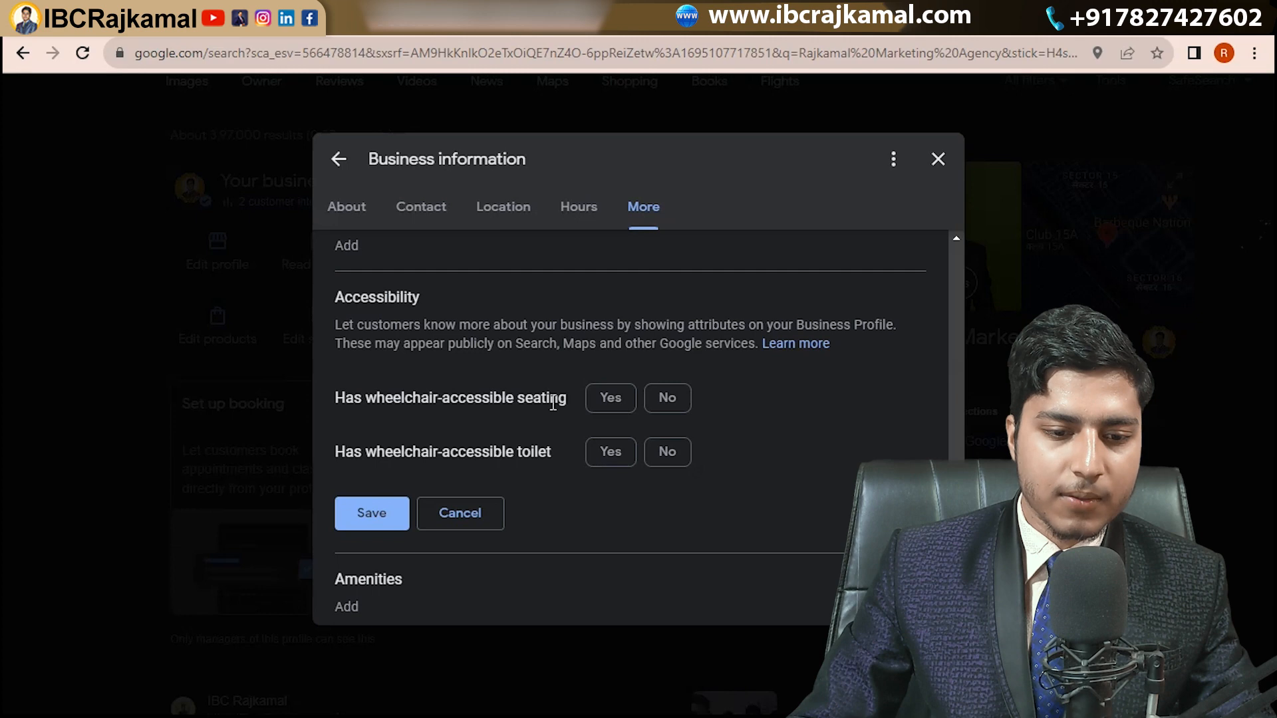
Open the Amenities and Crowd attributes for editing and examine their options.
{"action": "scroll", "coordinate": [508, 433], "scroll_direction": "down", "scroll_amount": 3}
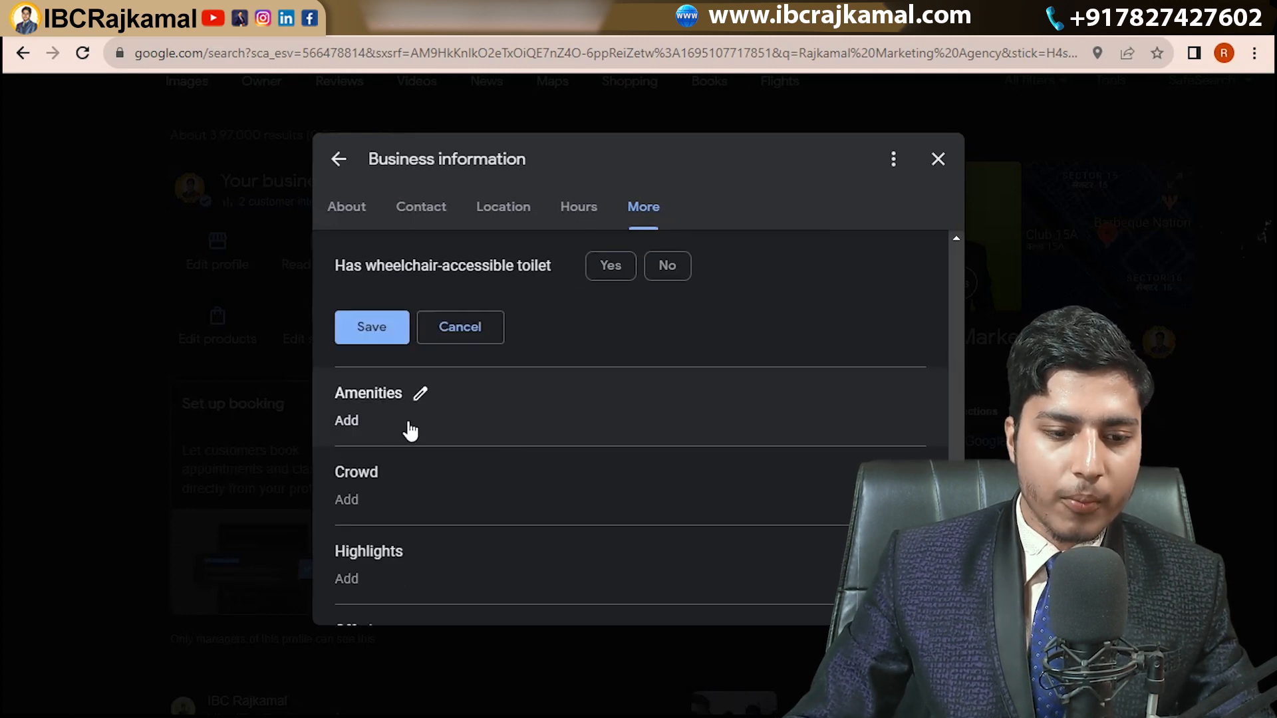
{"action": "left_click", "coordinate": [419, 394]}
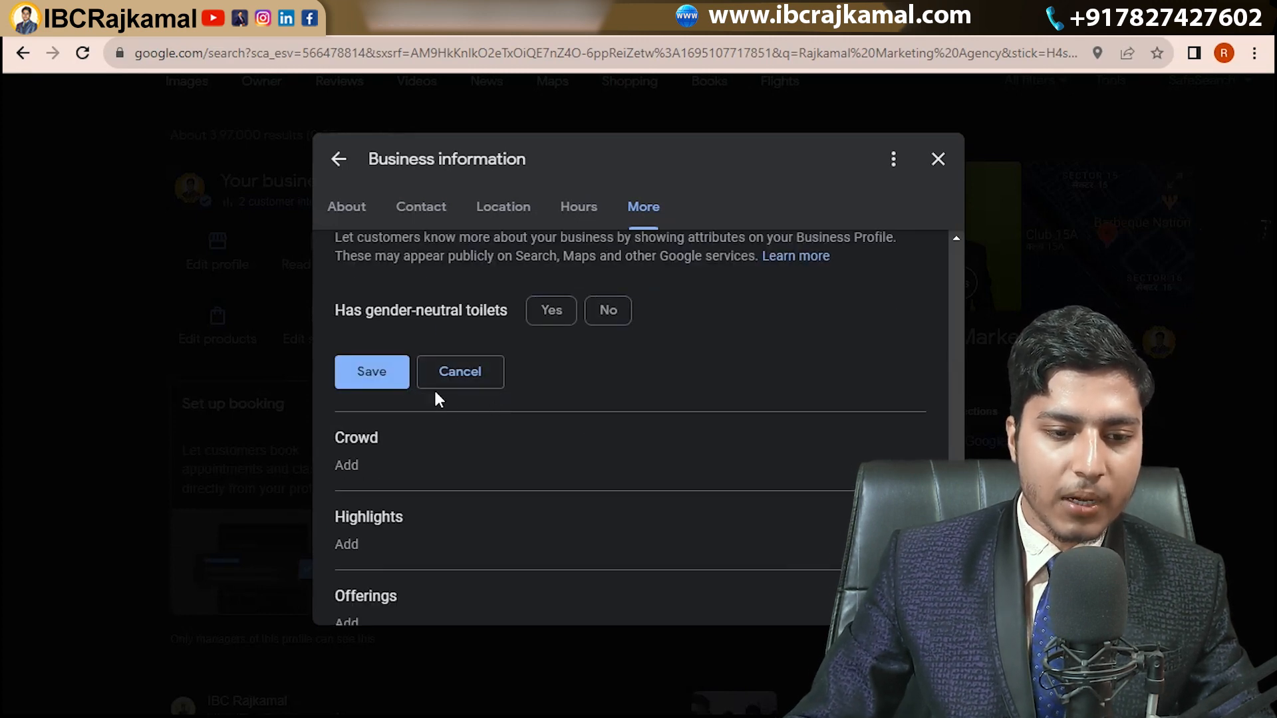
{"action": "scroll", "coordinate": [452, 364], "scroll_direction": "up", "scroll_amount": 2}
{"action": "scroll", "coordinate": [489, 409], "scroll_direction": "down", "scroll_amount": 1}
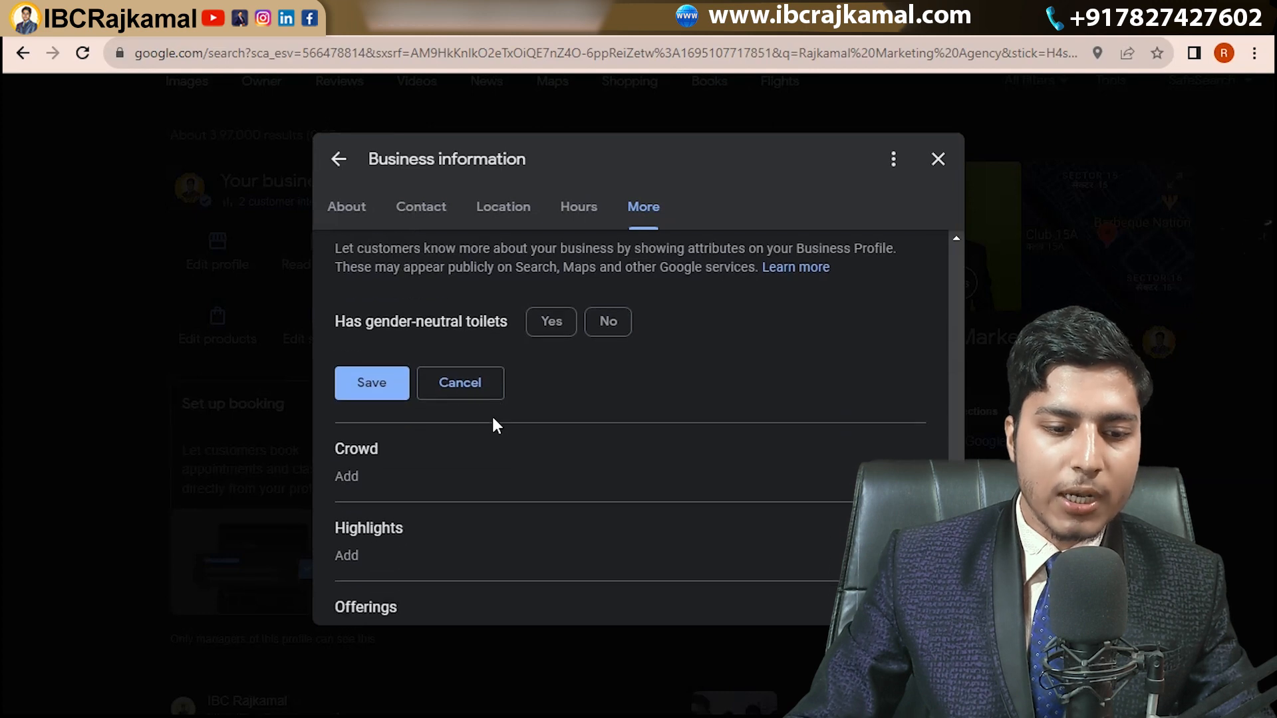
{"action": "left_click", "coordinate": [399, 434]}
{"action": "left_click", "coordinate": [484, 388]}
{"action": "scroll", "coordinate": [496, 417], "scroll_direction": "down", "scroll_amount": 1}
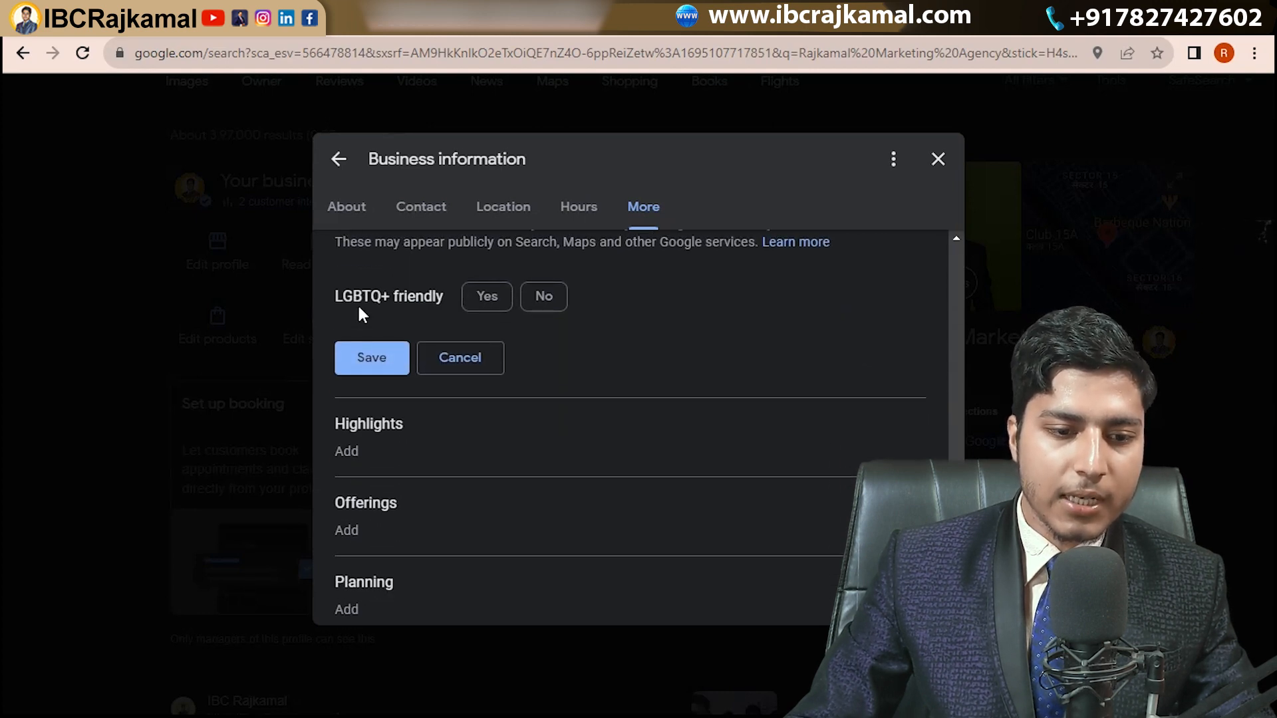
{"action": "scroll", "coordinate": [483, 353], "scroll_direction": "up", "scroll_amount": 1}
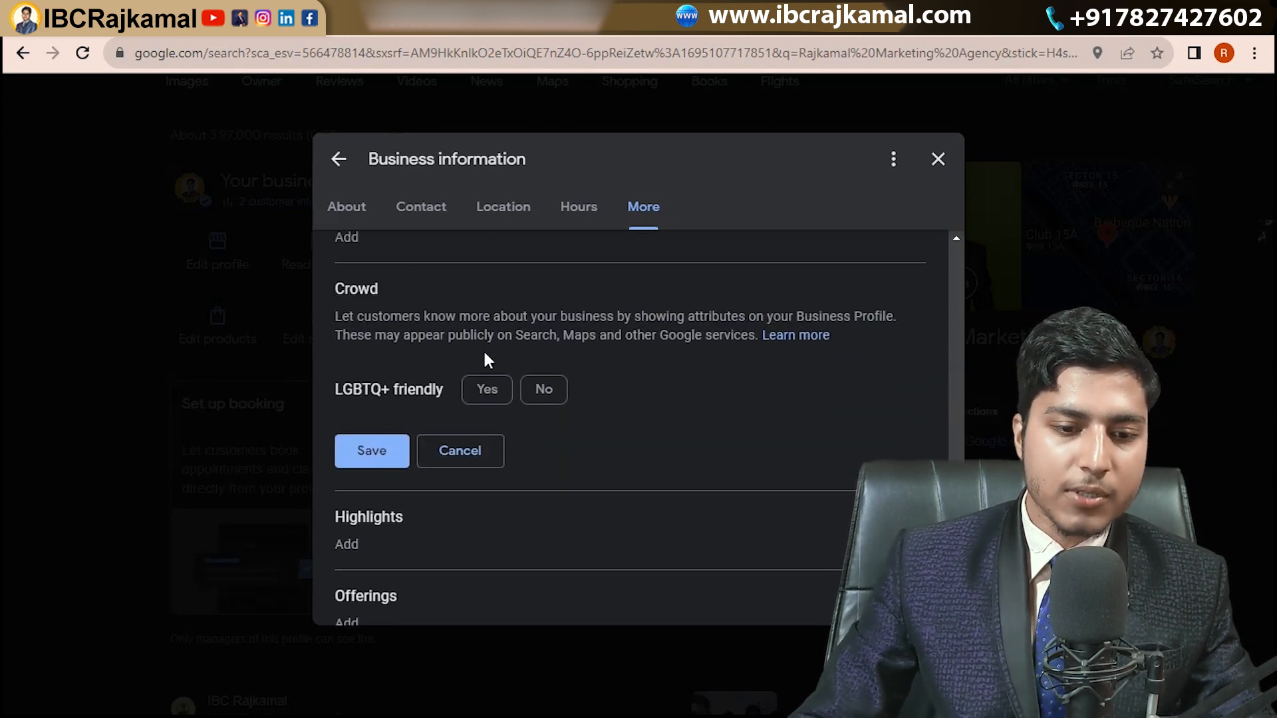
Open the Highlights and Offerings attributes for editing and examine their options.
{"action": "left_click", "coordinate": [417, 522]}
{"action": "scroll", "coordinate": [479, 399], "scroll_direction": "down", "scroll_amount": 2}
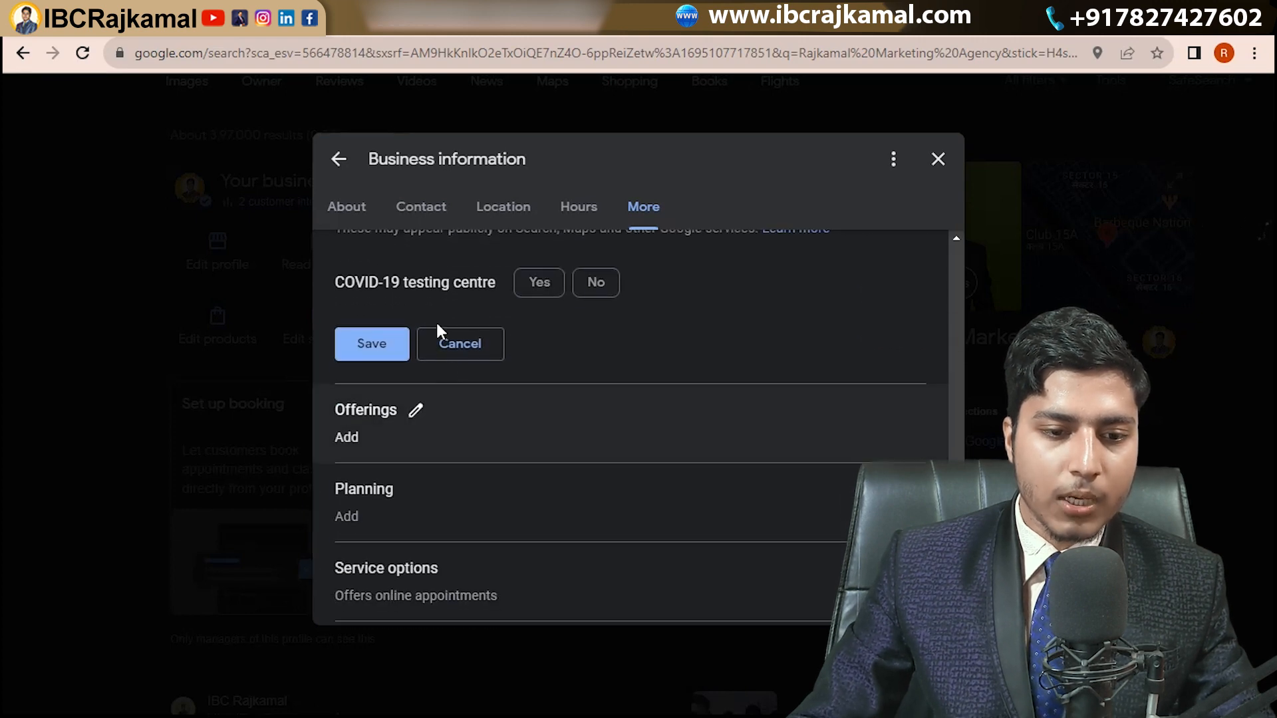
{"action": "left_click", "coordinate": [412, 418]}
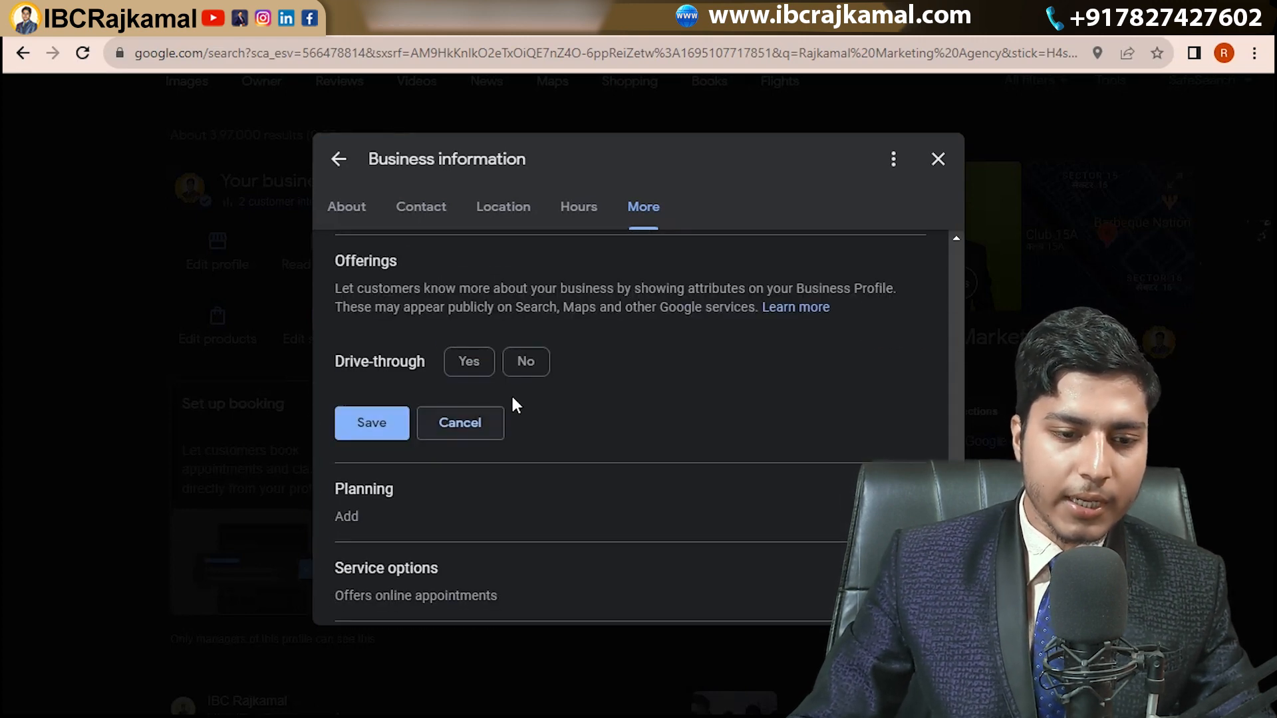
{"action": "scroll", "coordinate": [452, 391], "scroll_direction": "up", "scroll_amount": 1}
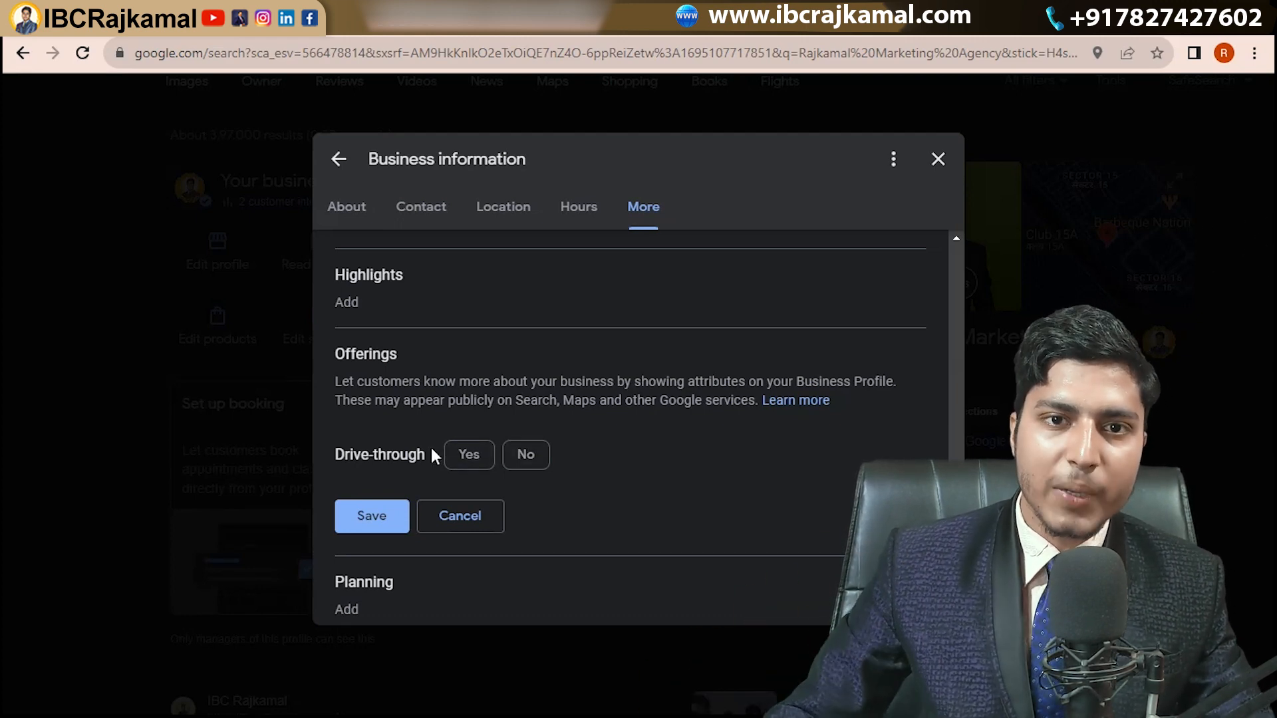
{"action": "scroll", "coordinate": [485, 532], "scroll_direction": "down", "scroll_amount": 2}
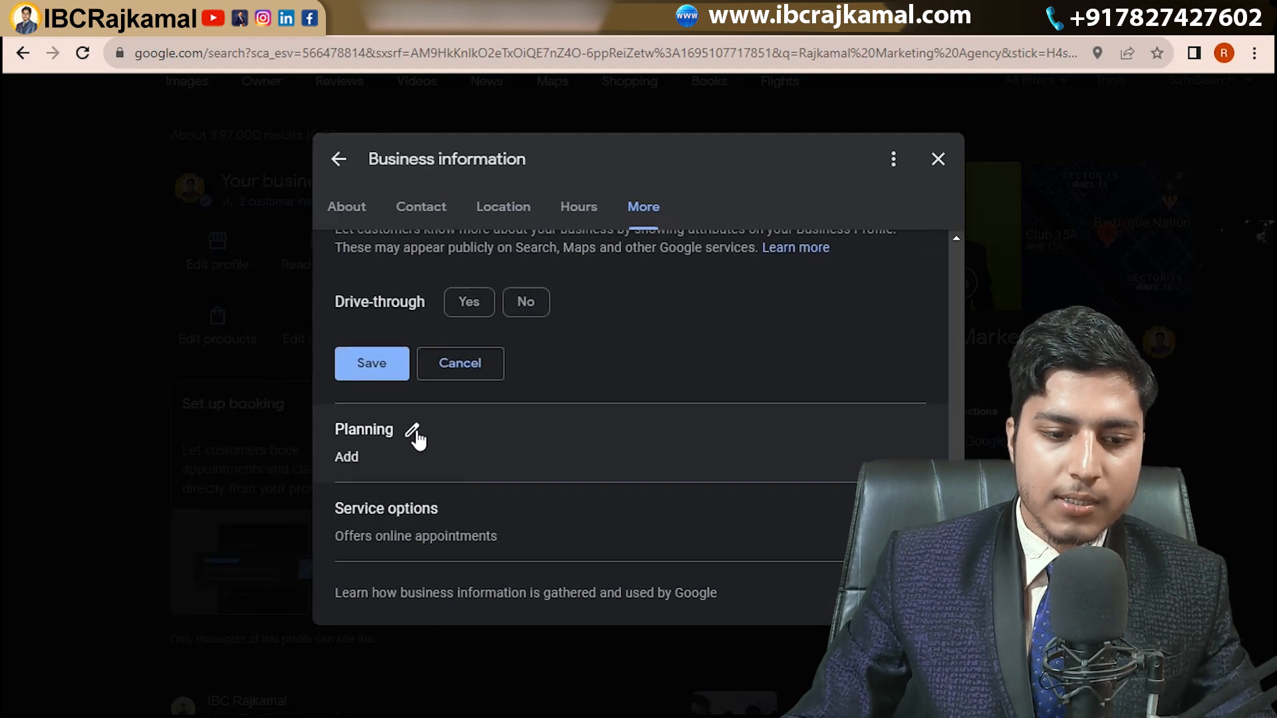
Open the Planning attributes for editing and examine the appointment, test and referral options.
{"action": "left_click", "coordinate": [410, 426]}
{"action": "scroll", "coordinate": [496, 433], "scroll_direction": "down", "scroll_amount": 1}
{"action": "scroll", "coordinate": [496, 433], "scroll_direction": "up", "scroll_amount": 1}
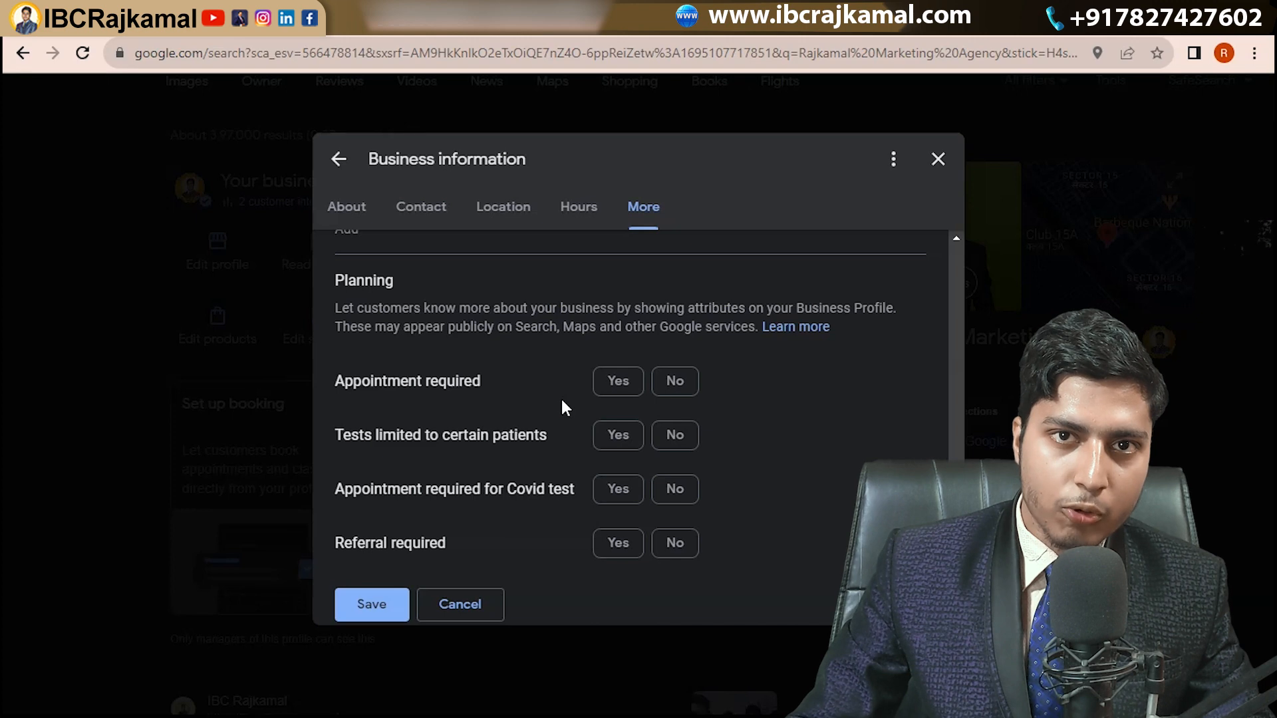
{"action": "scroll", "coordinate": [562, 401], "scroll_direction": "down", "scroll_amount": 2}
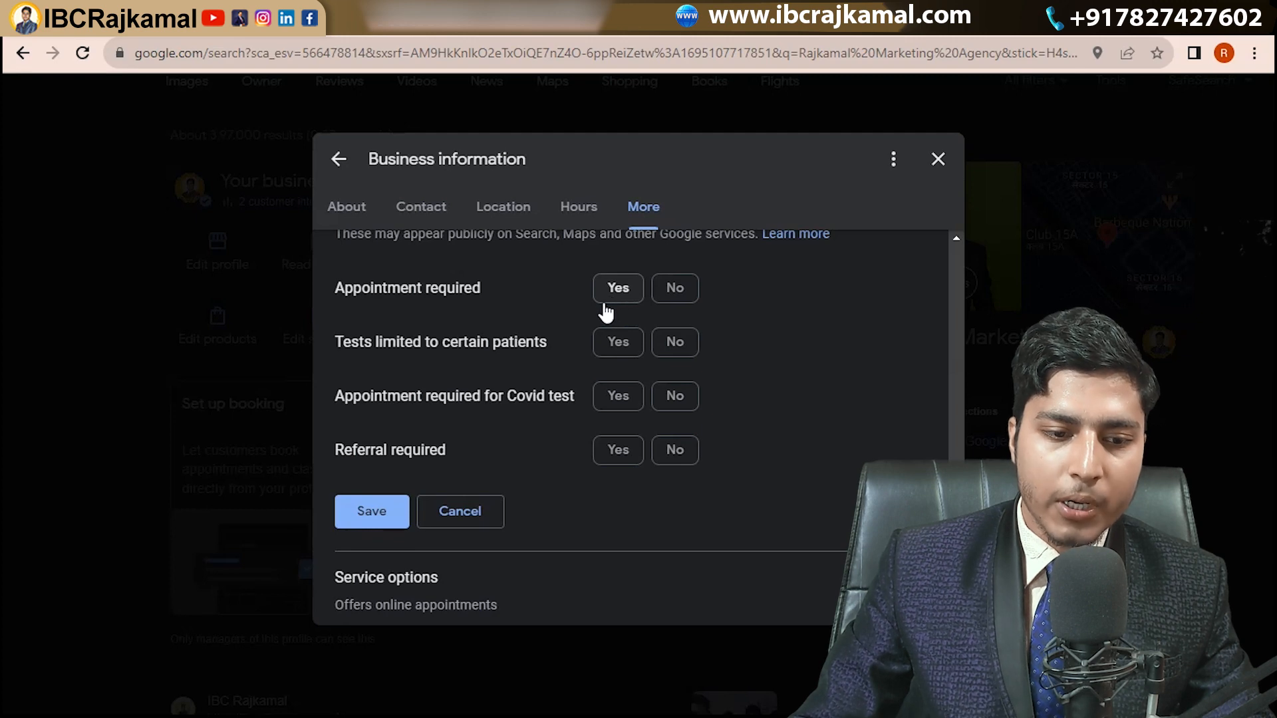
Open the Service options attributes for editing, examine the choices, and close the business information editor without saving.
{"action": "scroll", "coordinate": [524, 419], "scroll_direction": "down", "scroll_amount": 1}
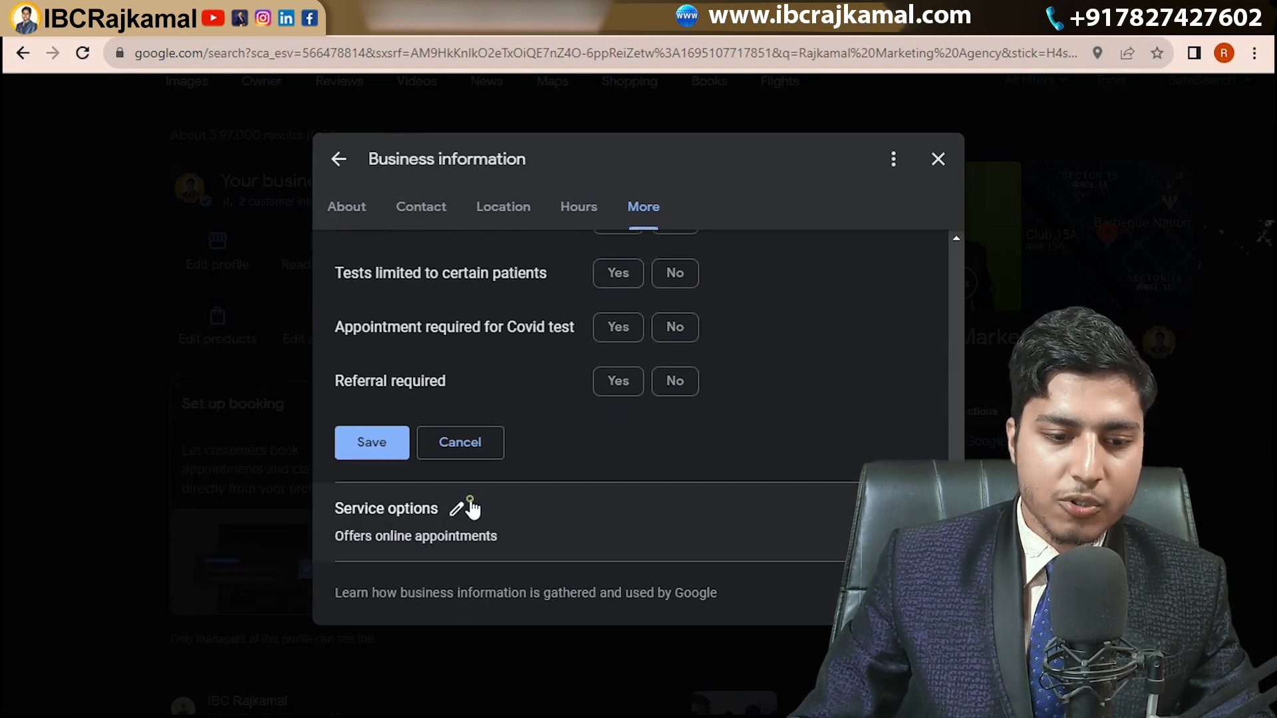
{"action": "left_click", "coordinate": [465, 507]}
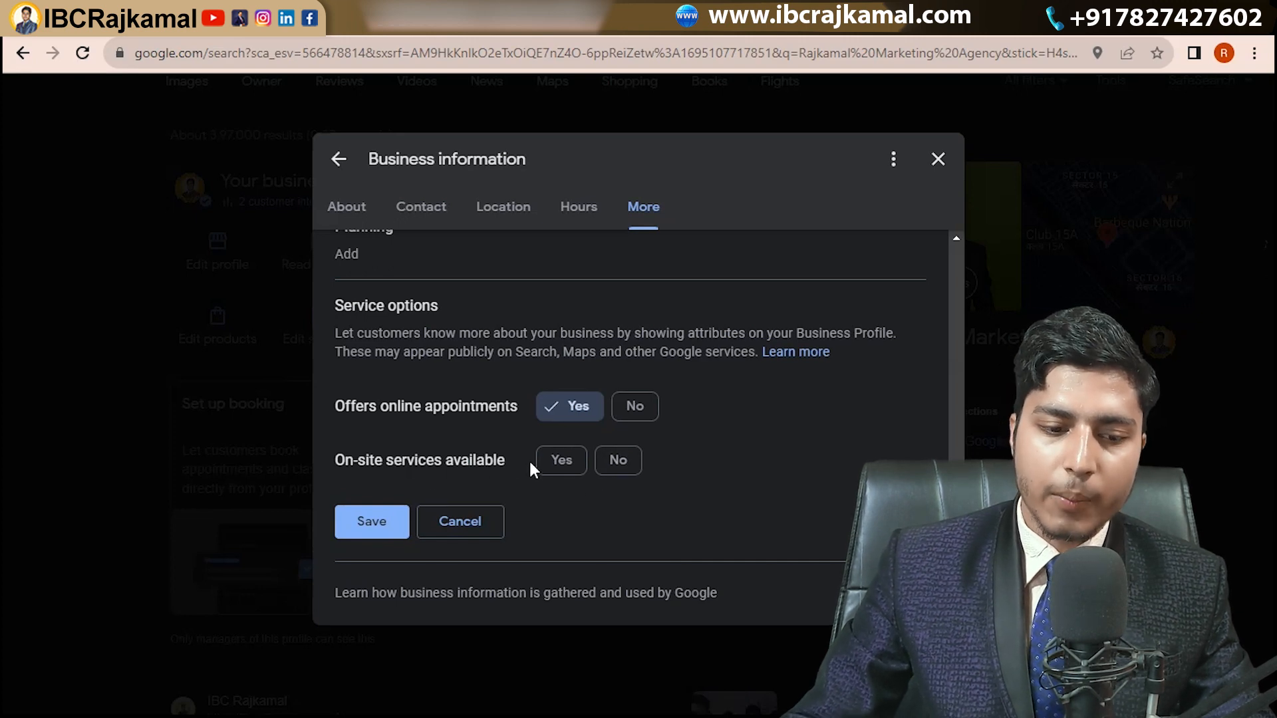
{"action": "scroll", "coordinate": [528, 458], "scroll_direction": "up", "scroll_amount": 5}
{"action": "key", "text": "Escape"}
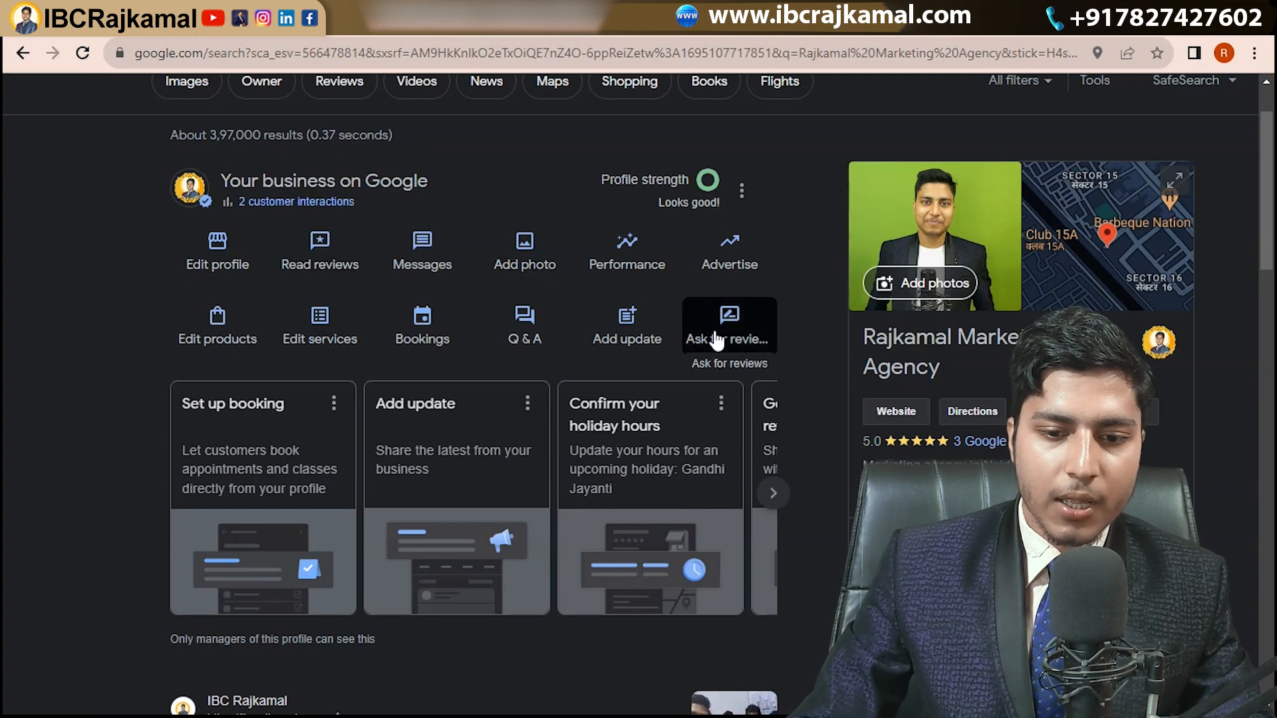
Open the full product list on the public business profile and review its Digital Marketing Products, Services and Training categories.
{"action": "scroll", "coordinate": [788, 346], "scroll_direction": "down", "scroll_amount": 8}
{"action": "scroll", "coordinate": [788, 353], "scroll_direction": "down", "scroll_amount": 3}
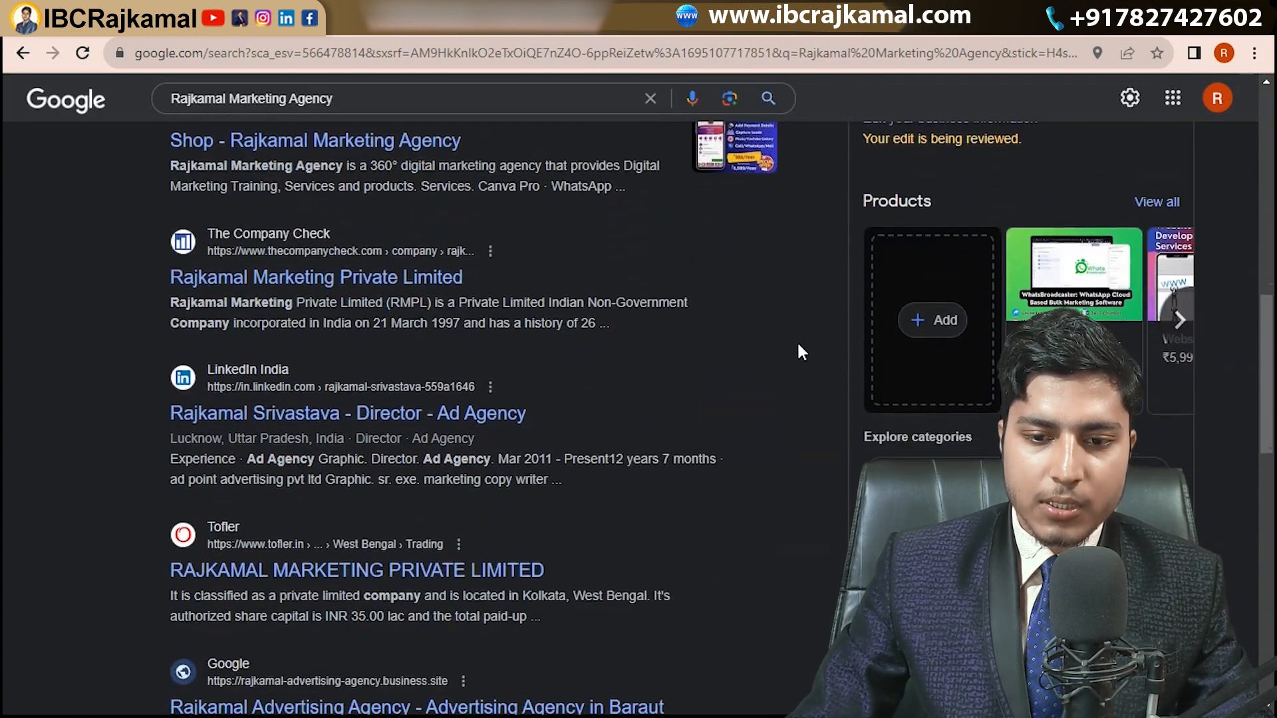
{"action": "left_click", "coordinate": [1158, 193]}
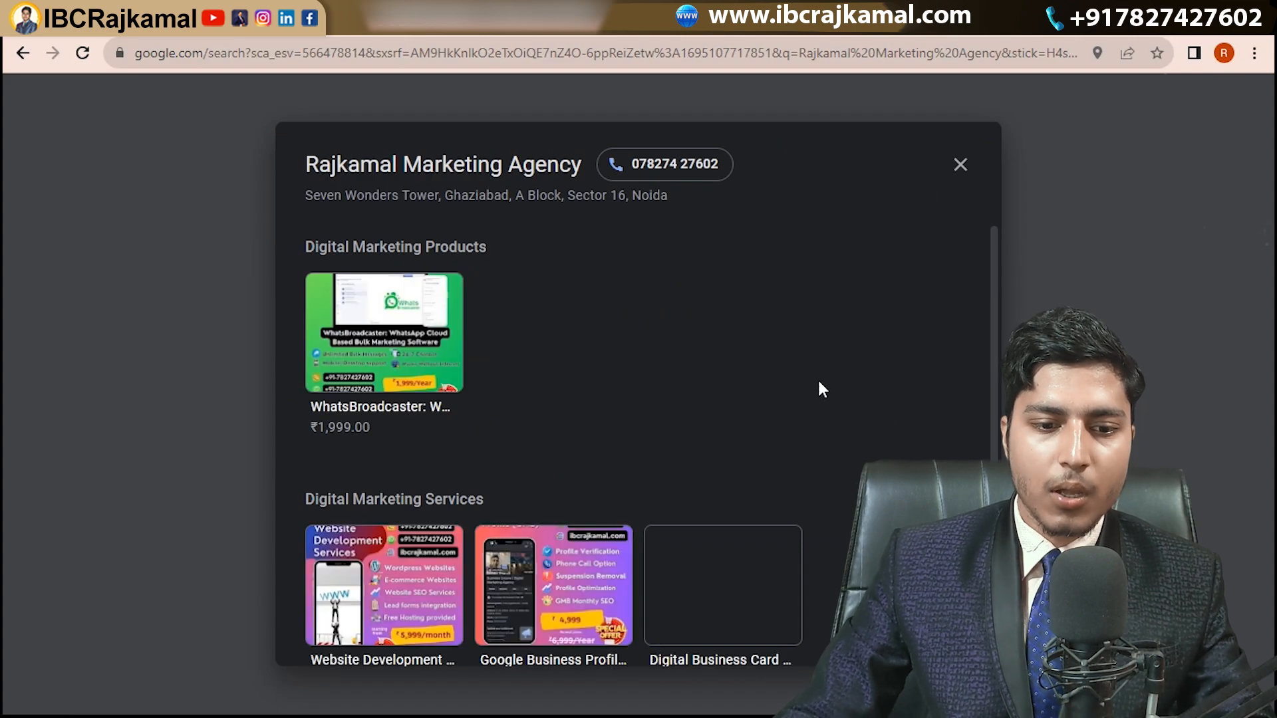
{"action": "scroll", "coordinate": [645, 384], "scroll_direction": "down", "scroll_amount": 3}
{"action": "scroll", "coordinate": [638, 413], "scroll_direction": "down", "scroll_amount": 2}
{"action": "scroll", "coordinate": [625, 479], "scroll_direction": "up", "scroll_amount": 3}
{"action": "scroll", "coordinate": [618, 506], "scroll_direction": "down", "scroll_amount": 3}
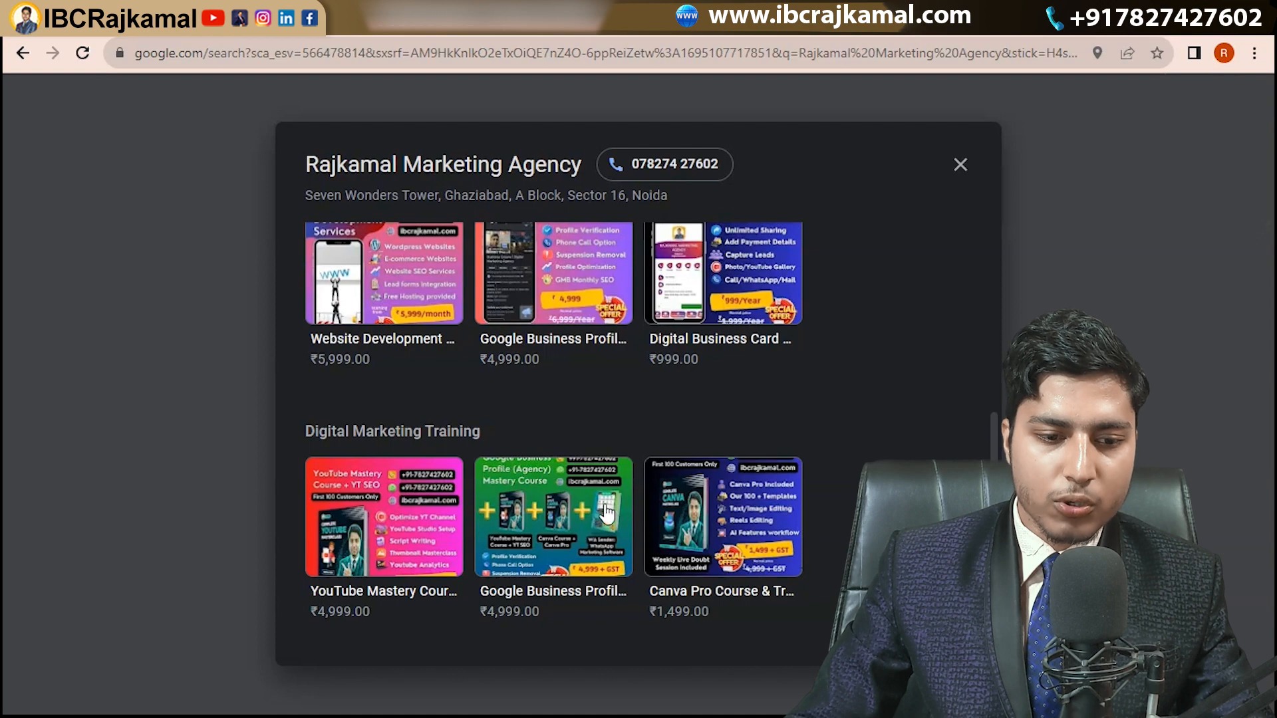
{"action": "left_click_drag", "start_coordinate": [337, 432], "coordinate": [480, 432]}
{"action": "scroll", "coordinate": [401, 372], "scroll_direction": "up", "scroll_amount": 3}
{"action": "left_click_drag", "start_coordinate": [398, 367], "coordinate": [484, 367]}
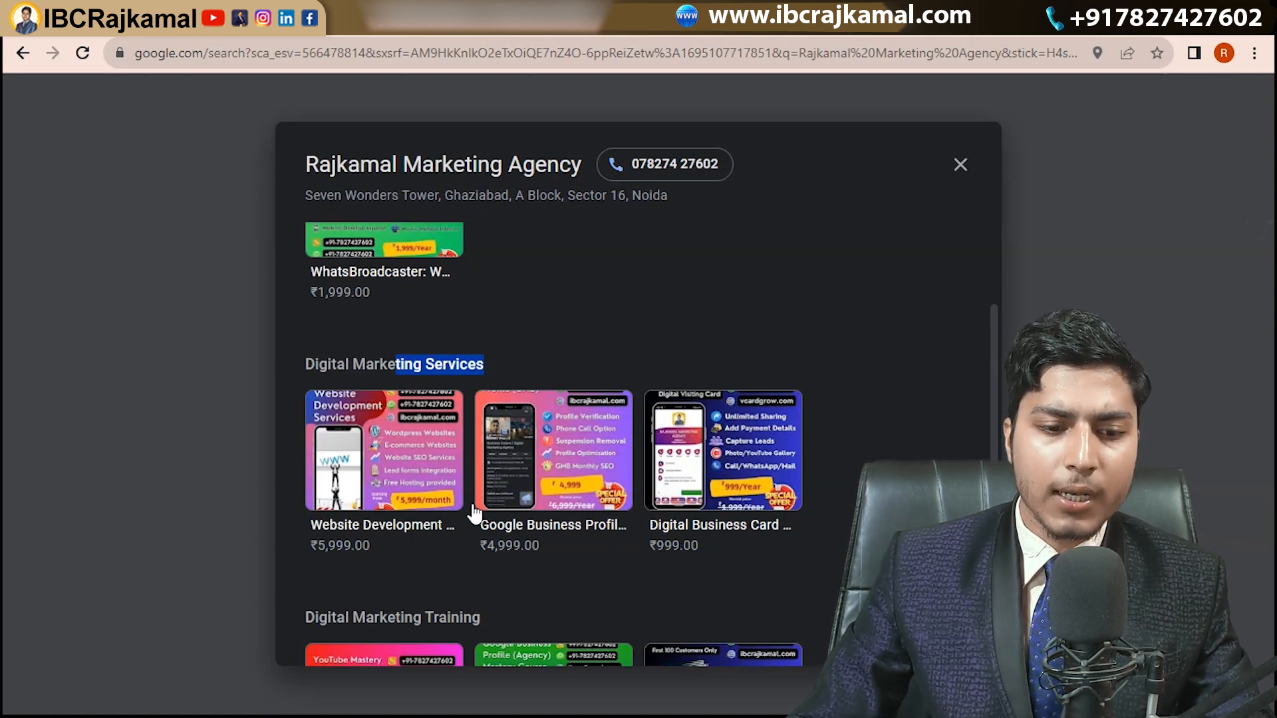
{"action": "scroll", "coordinate": [469, 516], "scroll_direction": "up", "scroll_amount": 2}
{"action": "scroll", "coordinate": [479, 449], "scroll_direction": "up", "scroll_amount": 1}
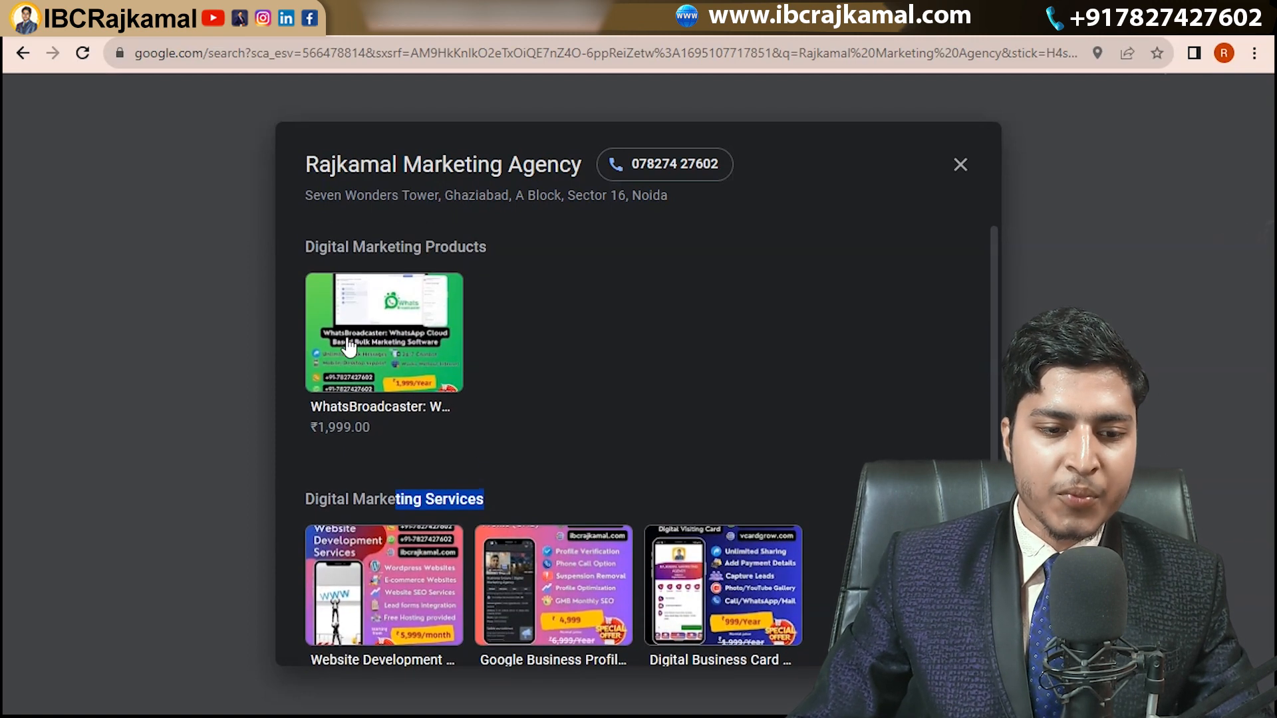
{"action": "left_click", "coordinate": [526, 395]}
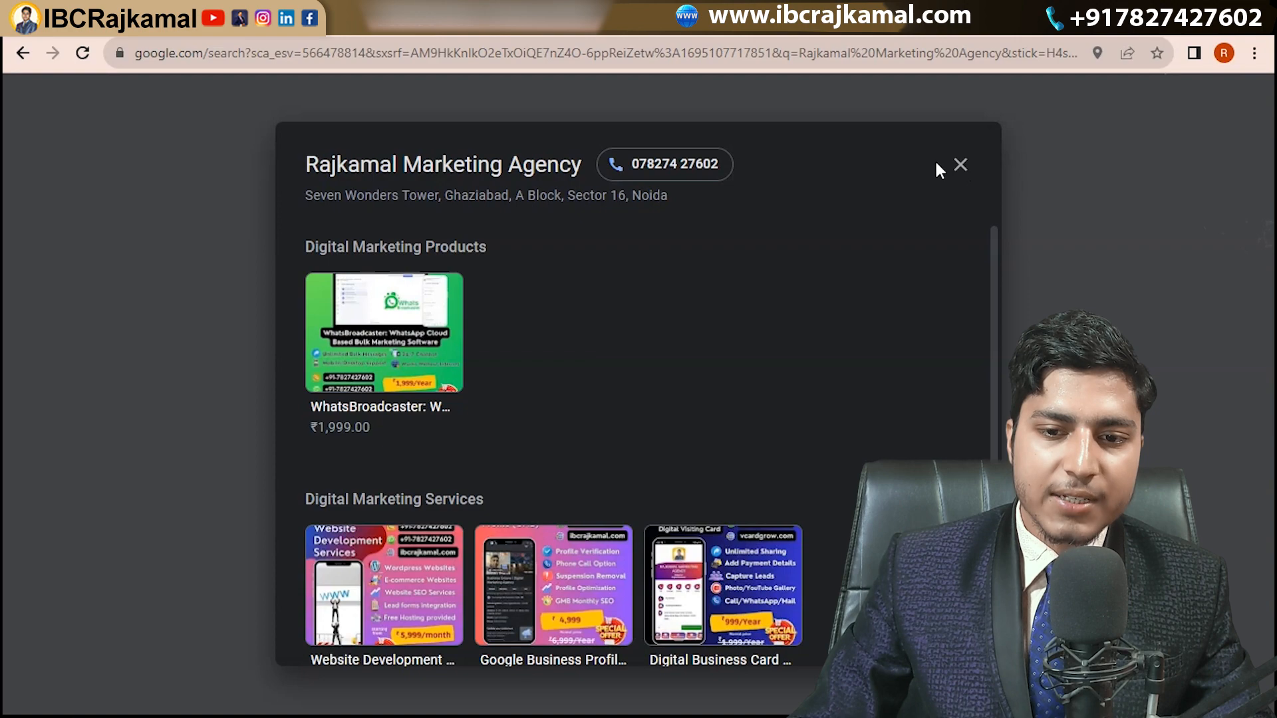
Reopen the full product list, view the WhatsBroadcaster product with its linked website page, and return to the search results.
{"action": "left_click", "coordinate": [959, 164]}
{"action": "left_click", "coordinate": [1140, 197]}
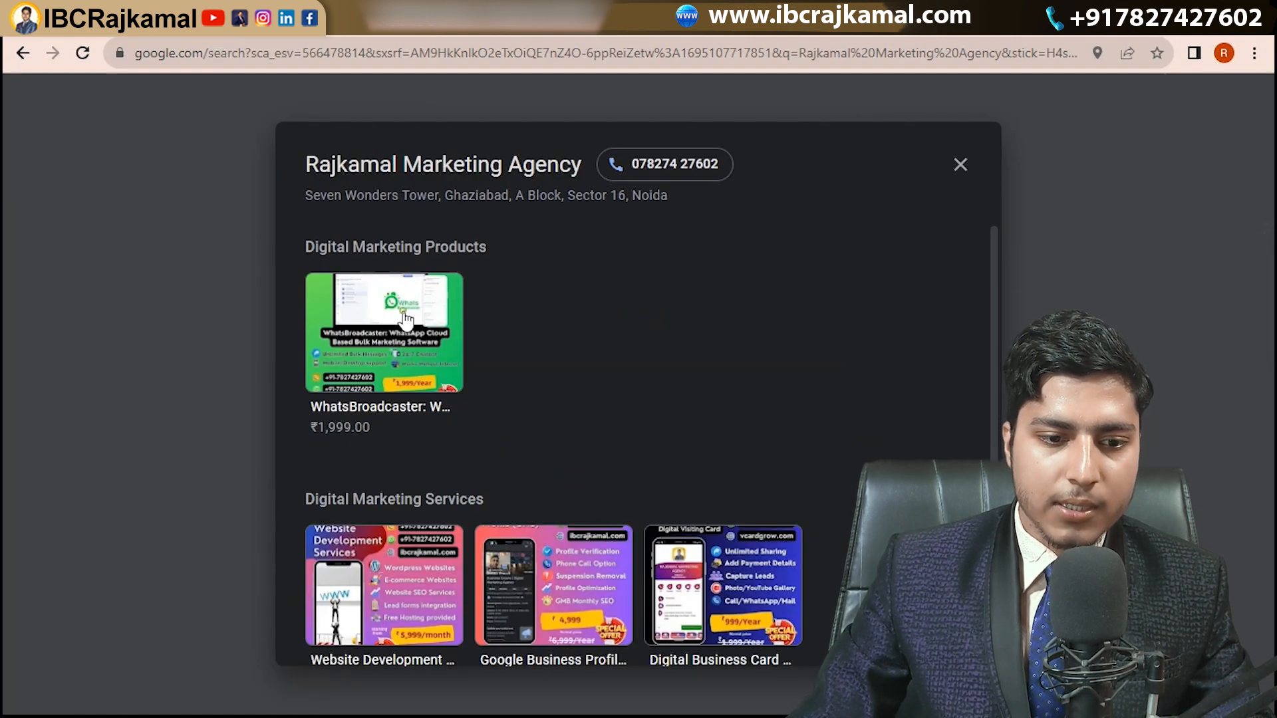
{"action": "left_click", "coordinate": [403, 310]}
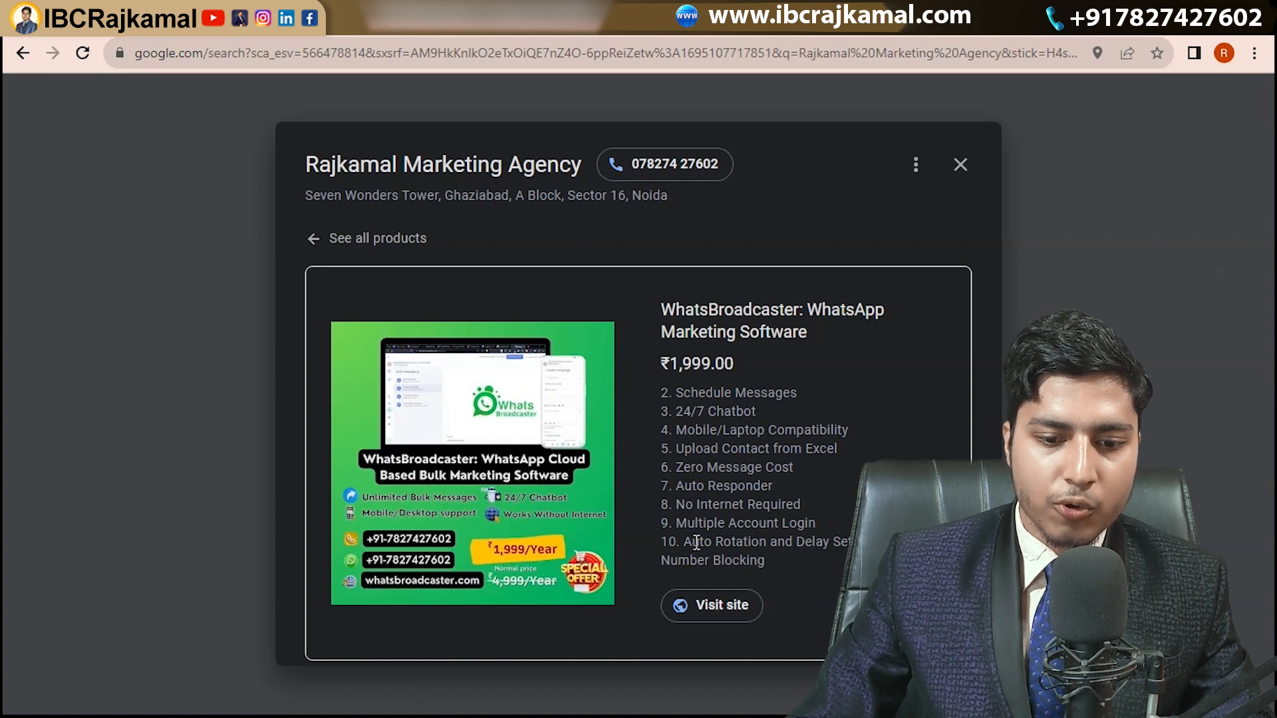
{"action": "left_click", "coordinate": [708, 612]}
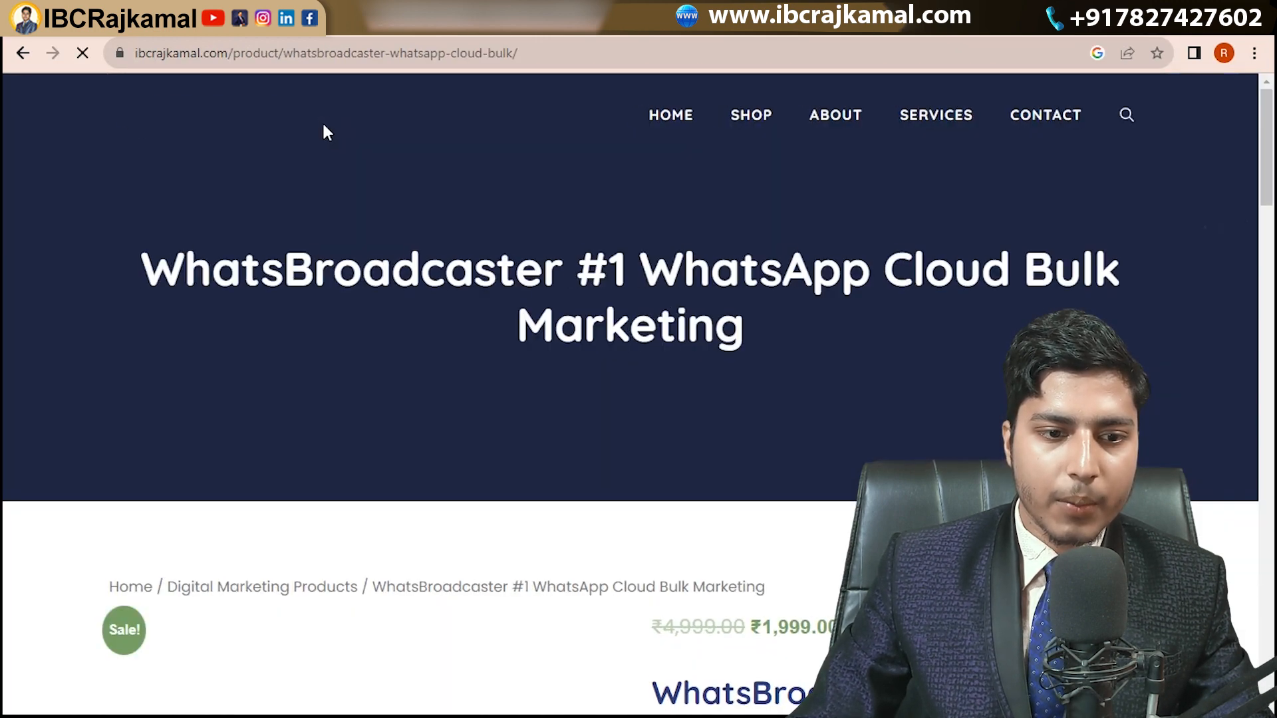
{"action": "scroll", "coordinate": [508, 351], "scroll_direction": "down", "scroll_amount": 15}
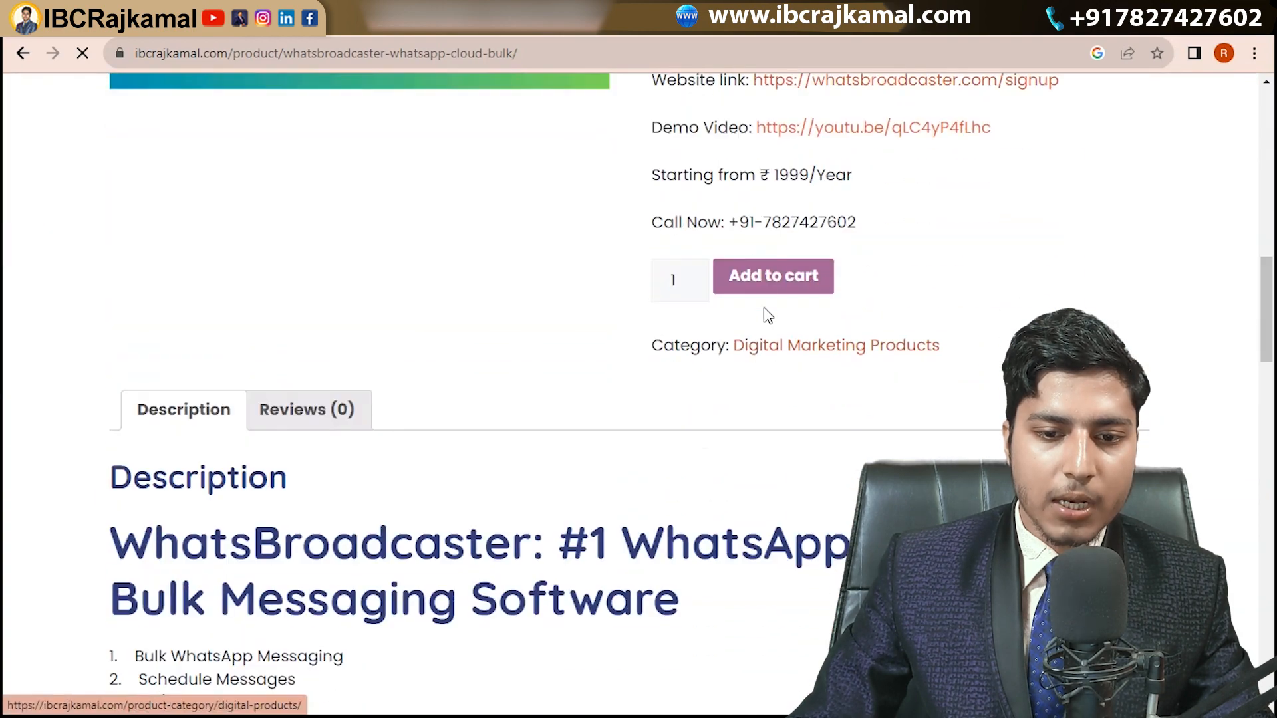
{"action": "left_click", "coordinate": [16, 54]}
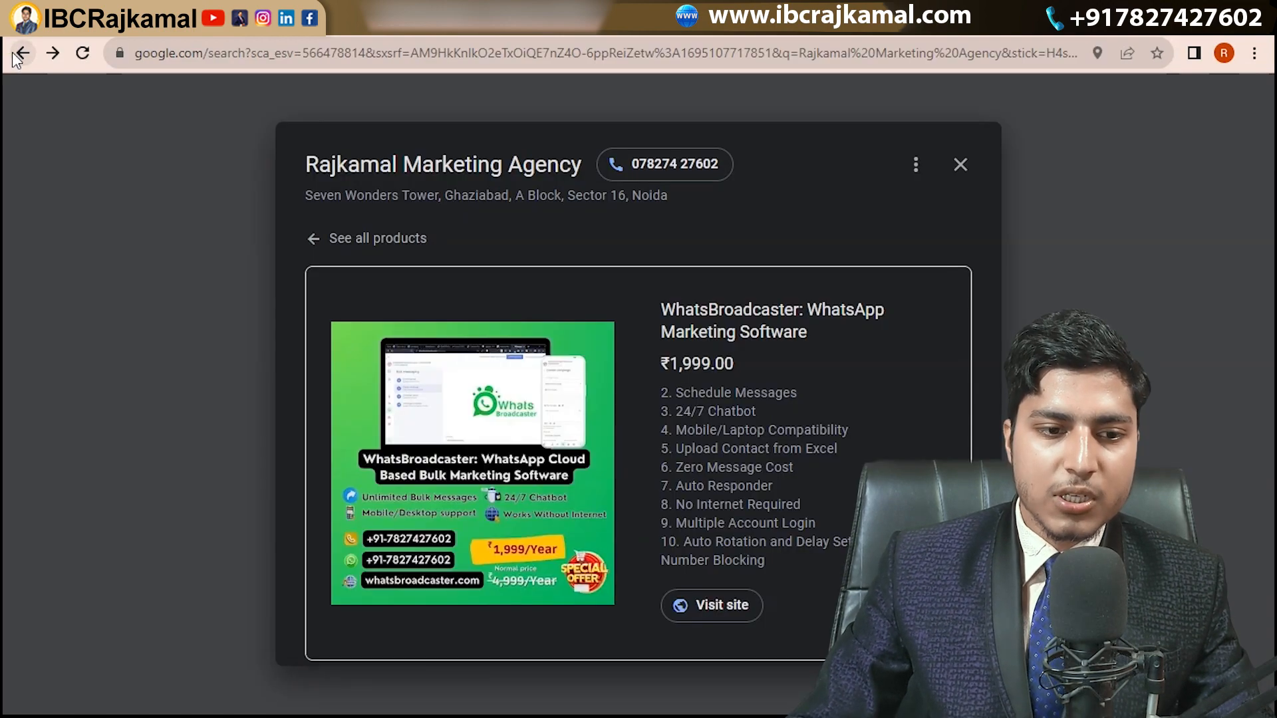
{"action": "left_click", "coordinate": [959, 163]}
Open the profile's product management list and review all existing products.
{"action": "scroll", "coordinate": [359, 332], "scroll_direction": "up", "scroll_amount": 5}
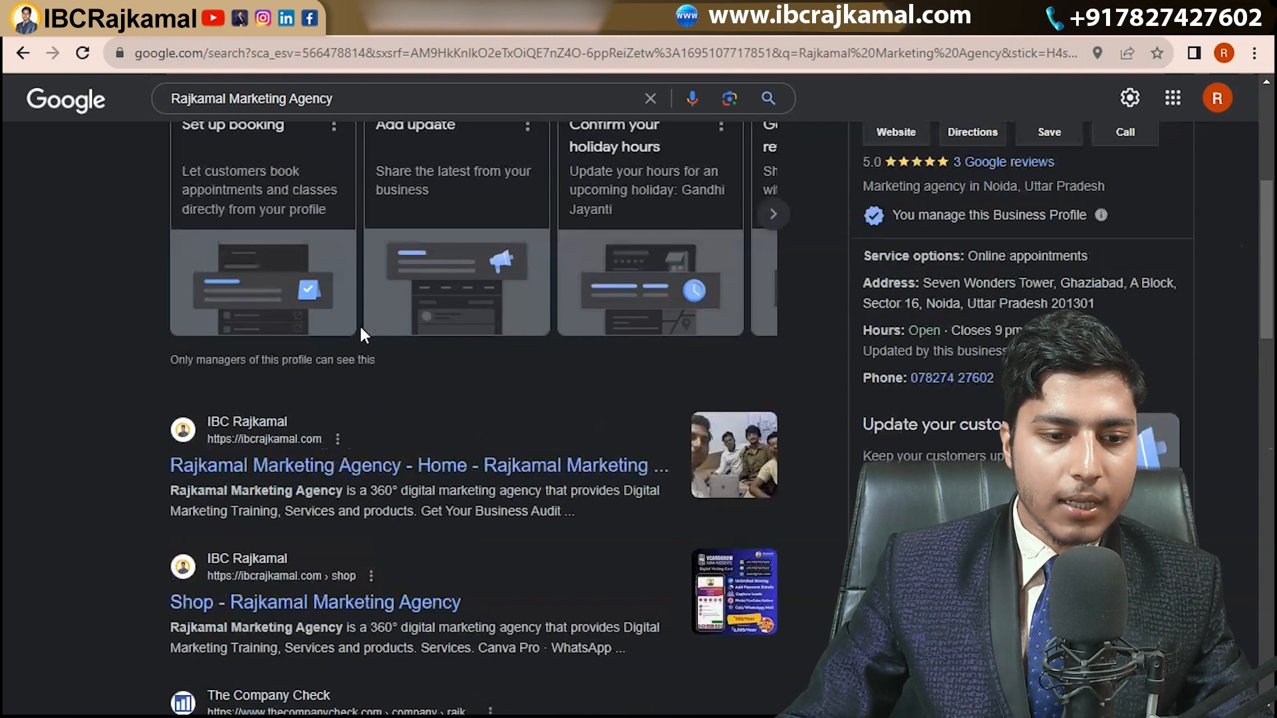
{"action": "scroll", "coordinate": [359, 329], "scroll_direction": "up", "scroll_amount": 5}
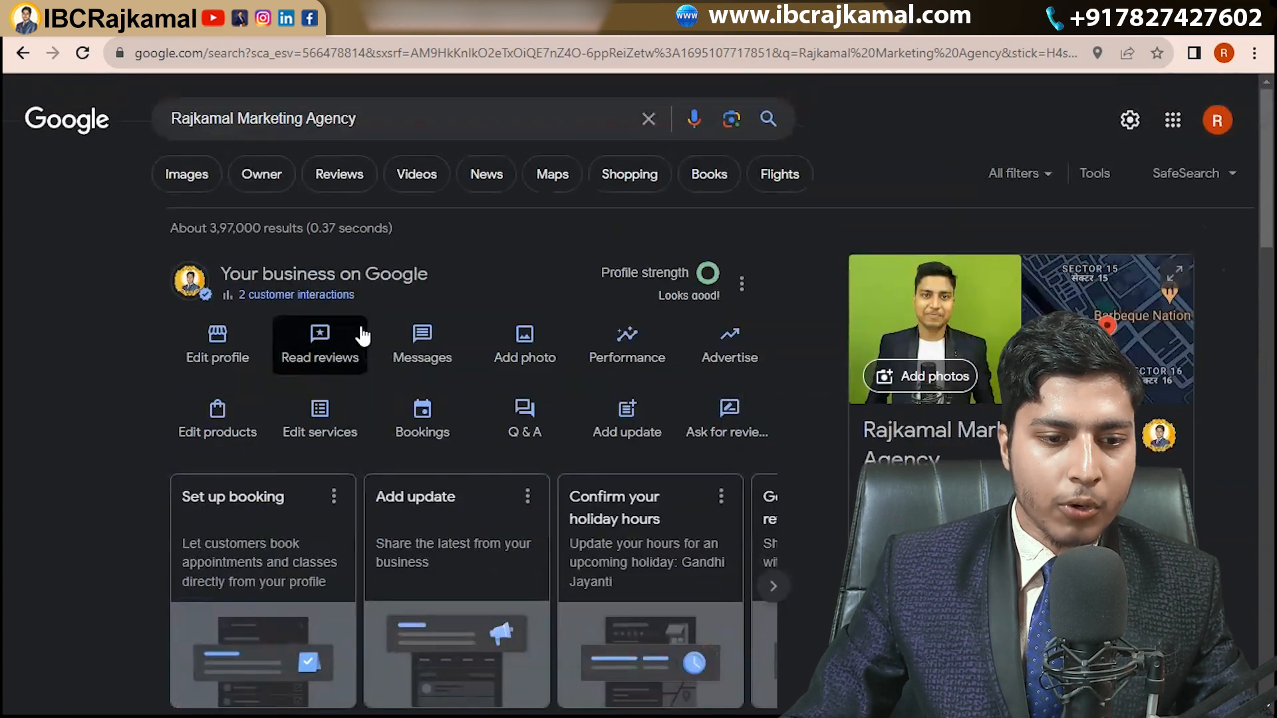
{"action": "left_click", "coordinate": [212, 433]}
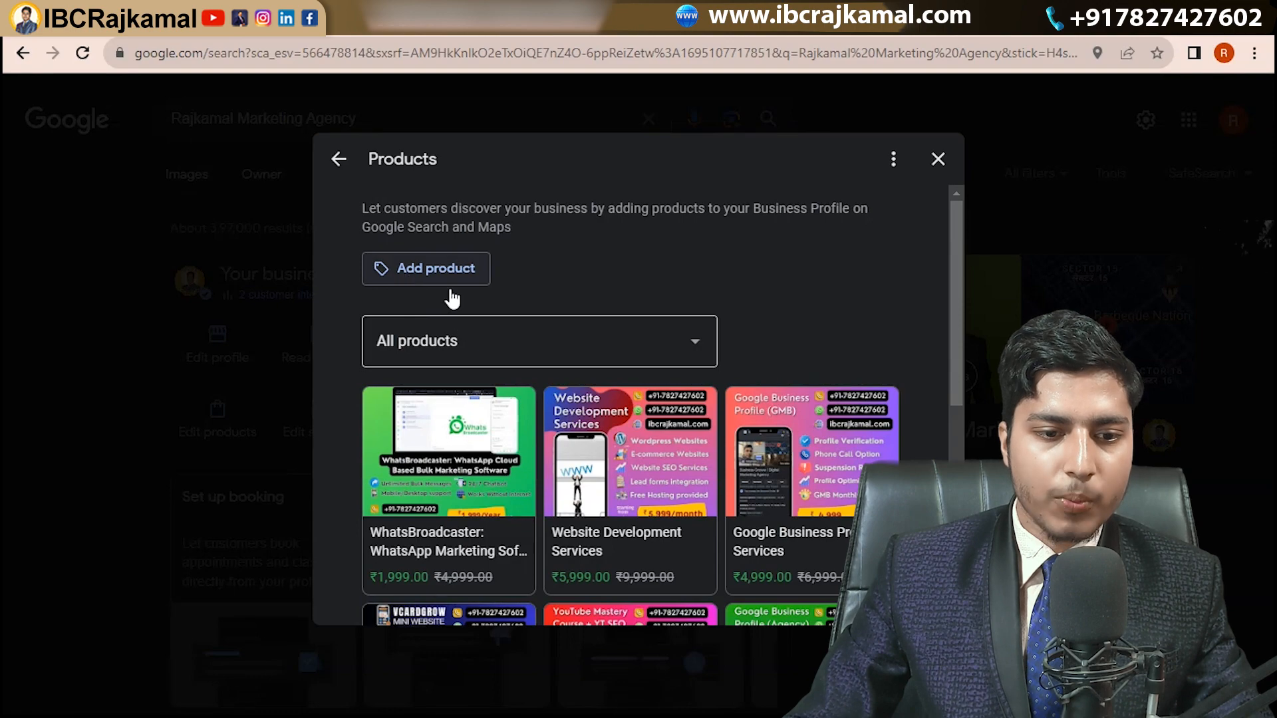
{"action": "scroll", "coordinate": [628, 333], "scroll_direction": "down", "scroll_amount": 6}
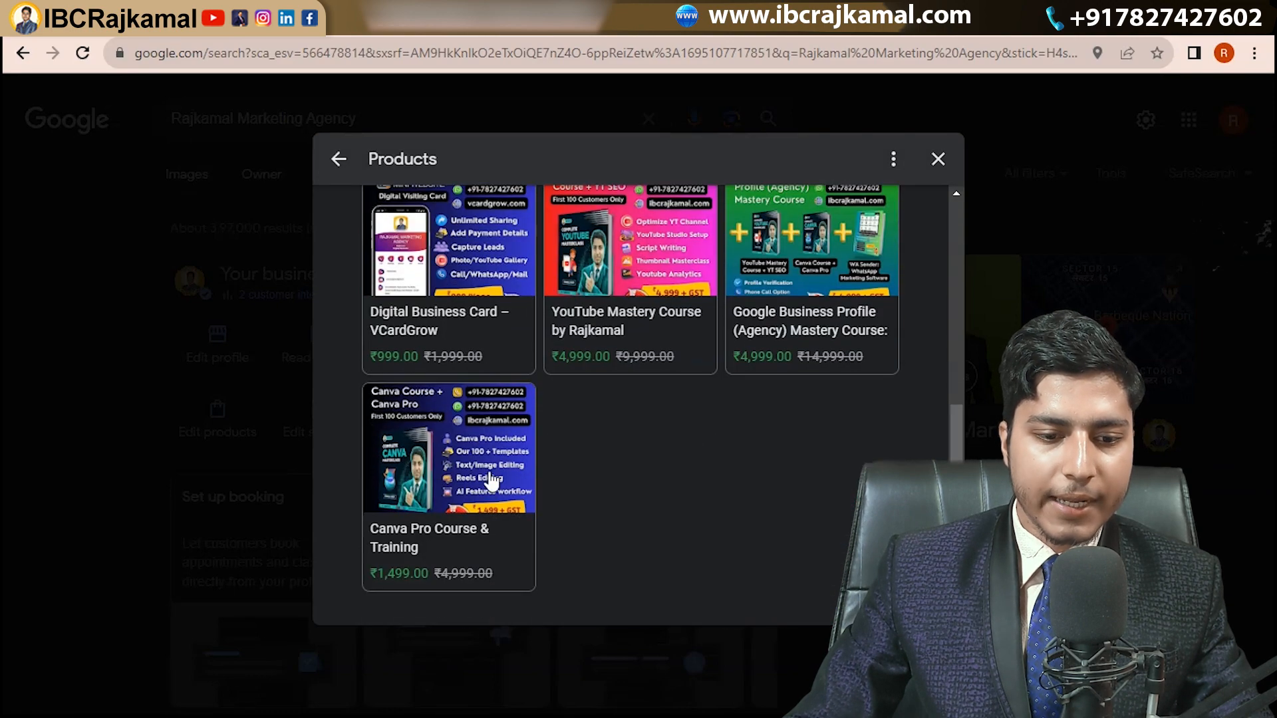
{"action": "scroll", "coordinate": [492, 472], "scroll_direction": "up", "scroll_amount": 4}
{"action": "scroll", "coordinate": [500, 462], "scroll_direction": "up", "scroll_amount": 2}
Open the form for adding a product, examine its photo, name, category, price, description and landing page fields, and close it unsaved.
{"action": "left_click", "coordinate": [423, 271]}
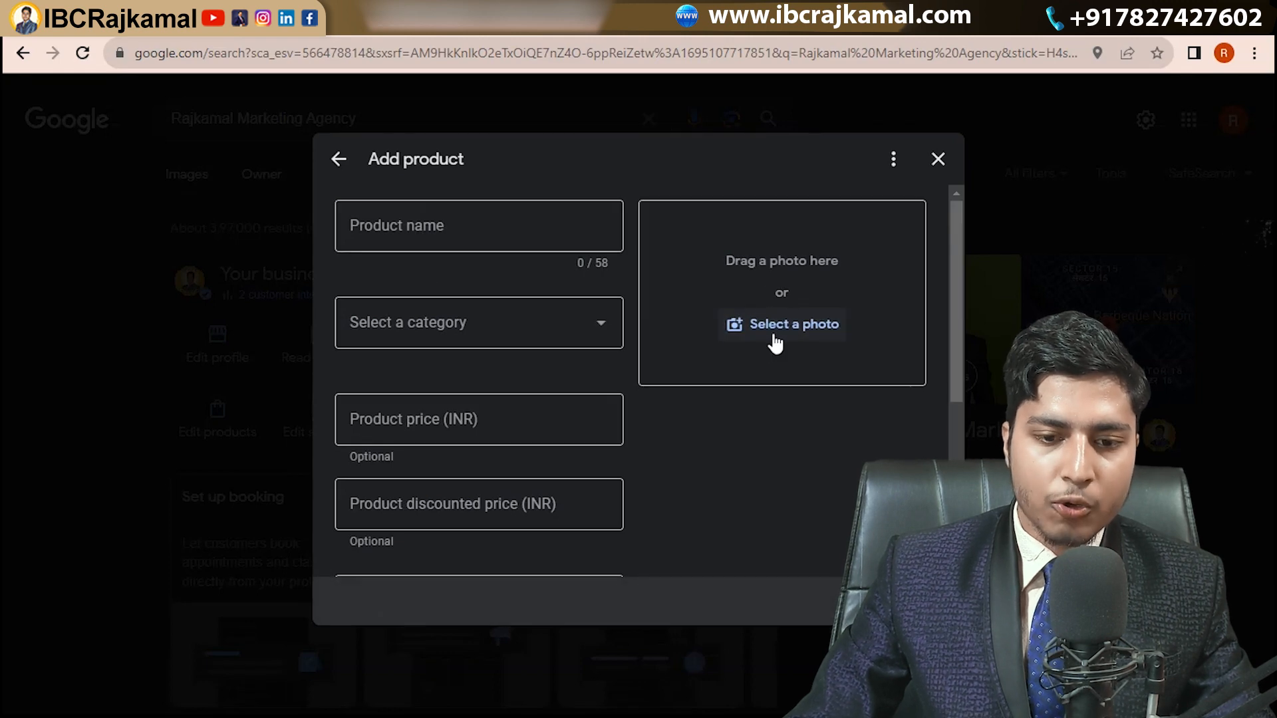
{"action": "scroll", "coordinate": [442, 320], "scroll_direction": "down", "scroll_amount": 2}
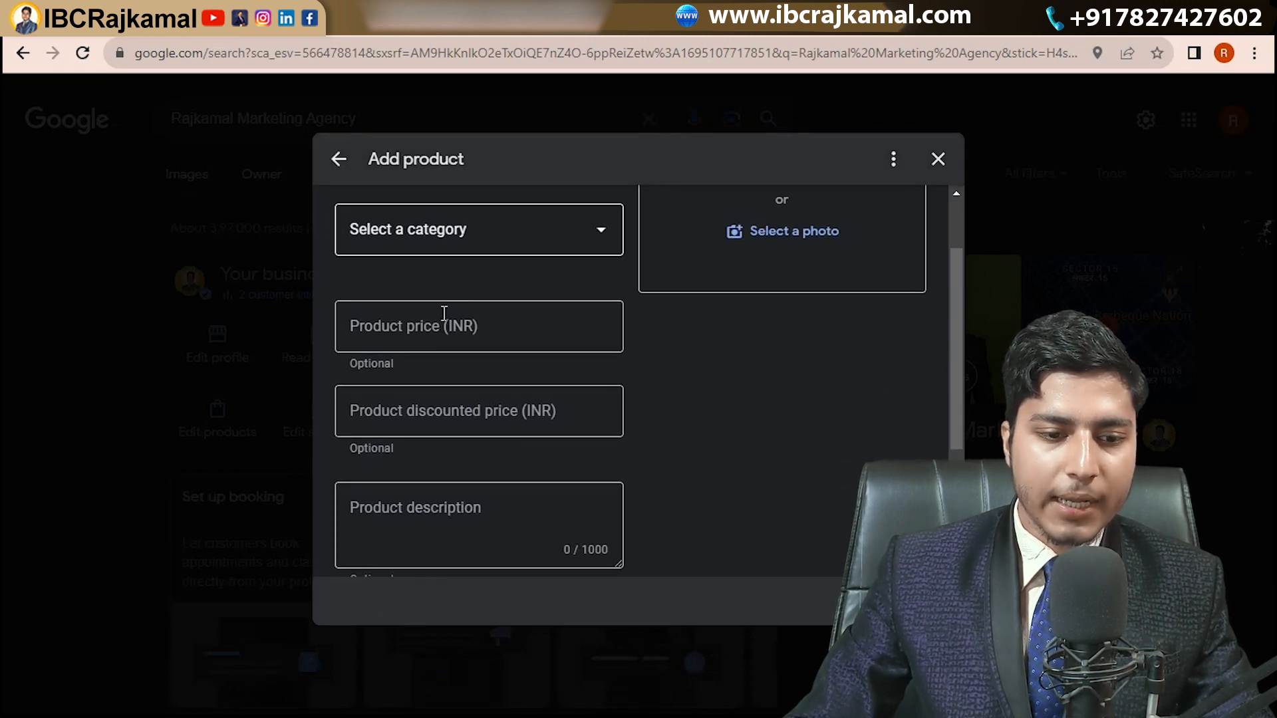
{"action": "left_click", "coordinate": [450, 403]}
{"action": "scroll", "coordinate": [527, 367], "scroll_direction": "down", "scroll_amount": 2}
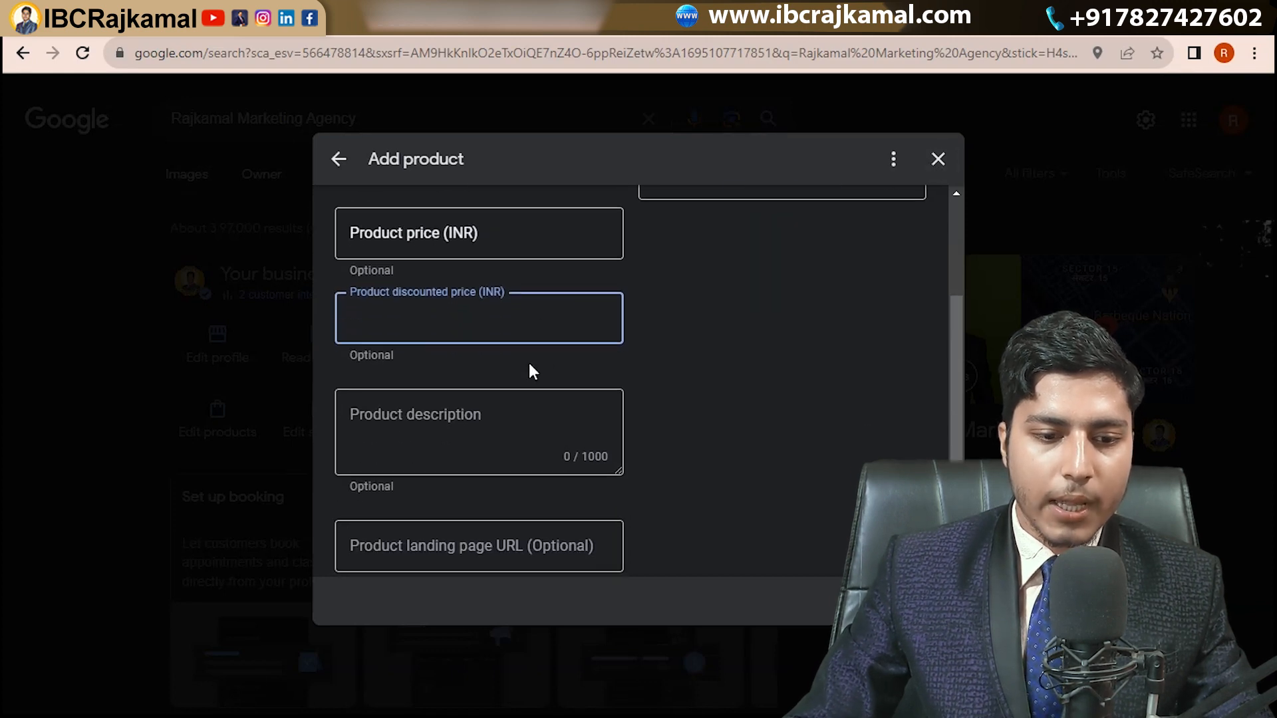
{"action": "left_click", "coordinate": [440, 413]}
{"action": "scroll", "coordinate": [440, 412], "scroll_direction": "down", "scroll_amount": 2}
{"action": "left_click", "coordinate": [436, 433]}
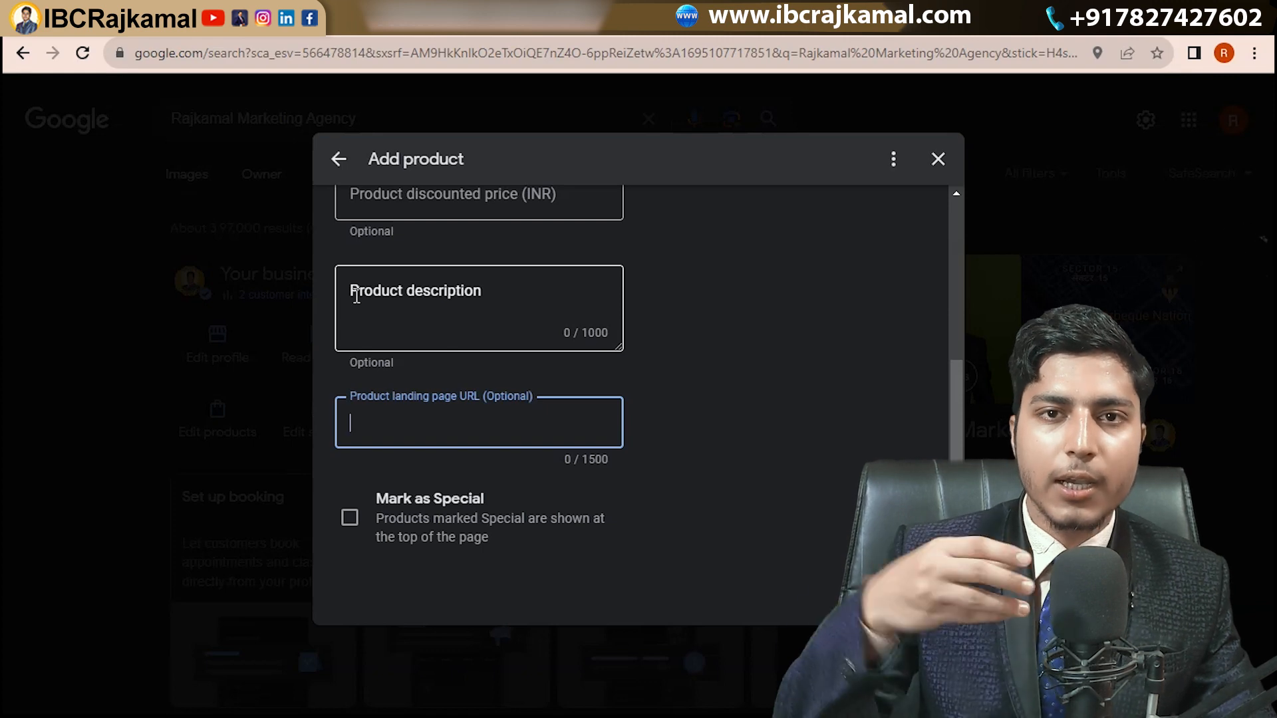
{"action": "scroll", "coordinate": [413, 273], "scroll_direction": "up", "scroll_amount": 5}
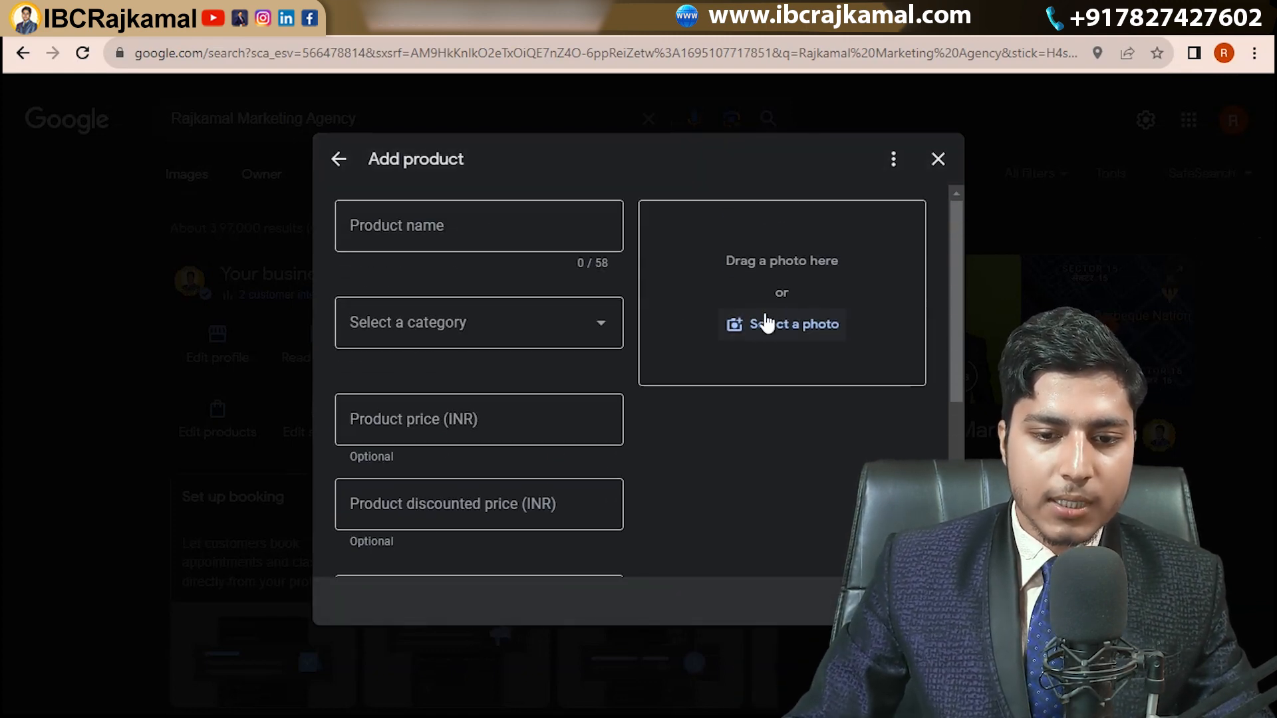
{"action": "left_click", "coordinate": [938, 159]}
View the Google Business Profile Services product in the public product list, highlight its service description, and return to the profile's management options.
{"action": "scroll", "coordinate": [716, 372], "scroll_direction": "down", "scroll_amount": 2}
{"action": "scroll", "coordinate": [715, 372], "scroll_direction": "down", "scroll_amount": 5}
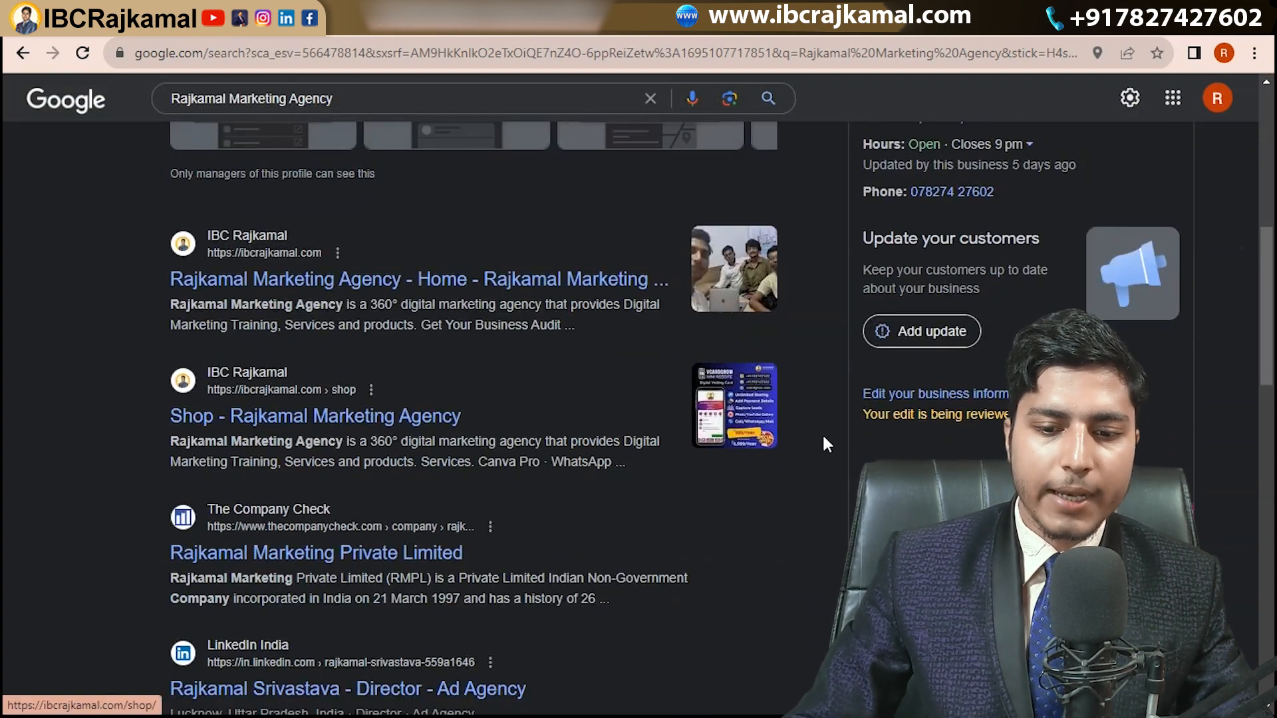
{"action": "key", "text": "F5"}
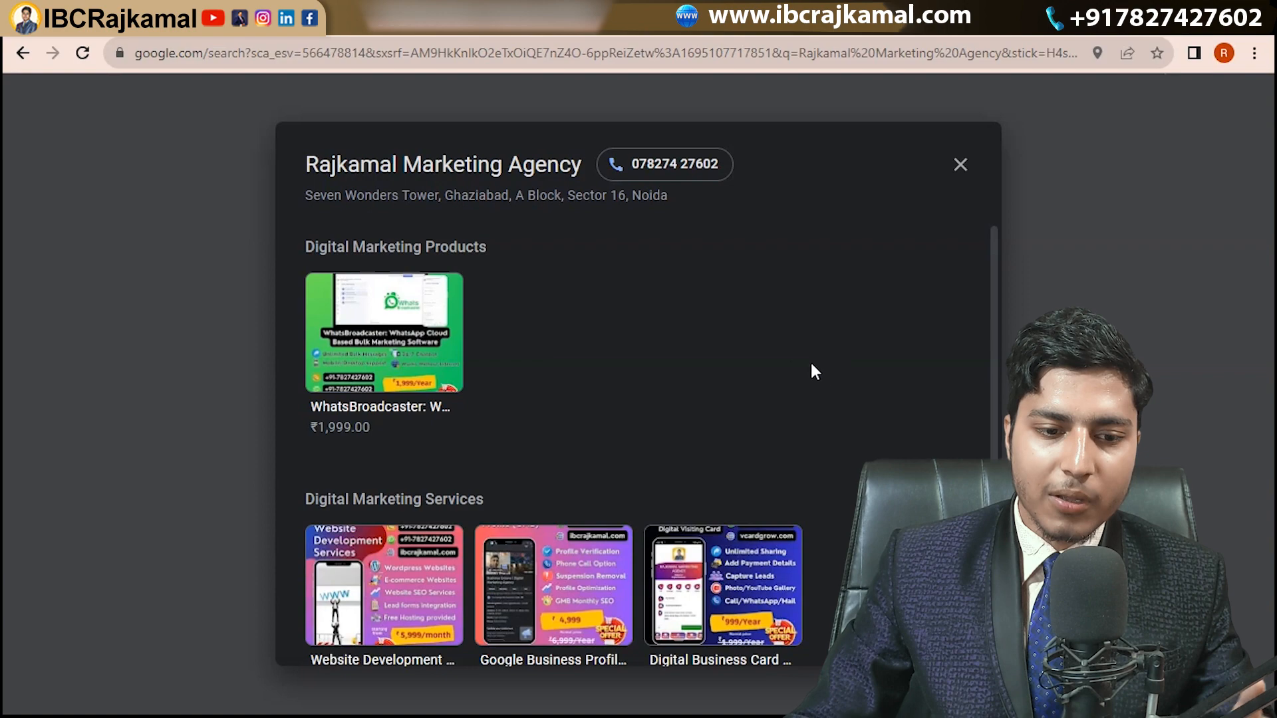
{"action": "scroll", "coordinate": [763, 365], "scroll_direction": "down", "scroll_amount": 4}
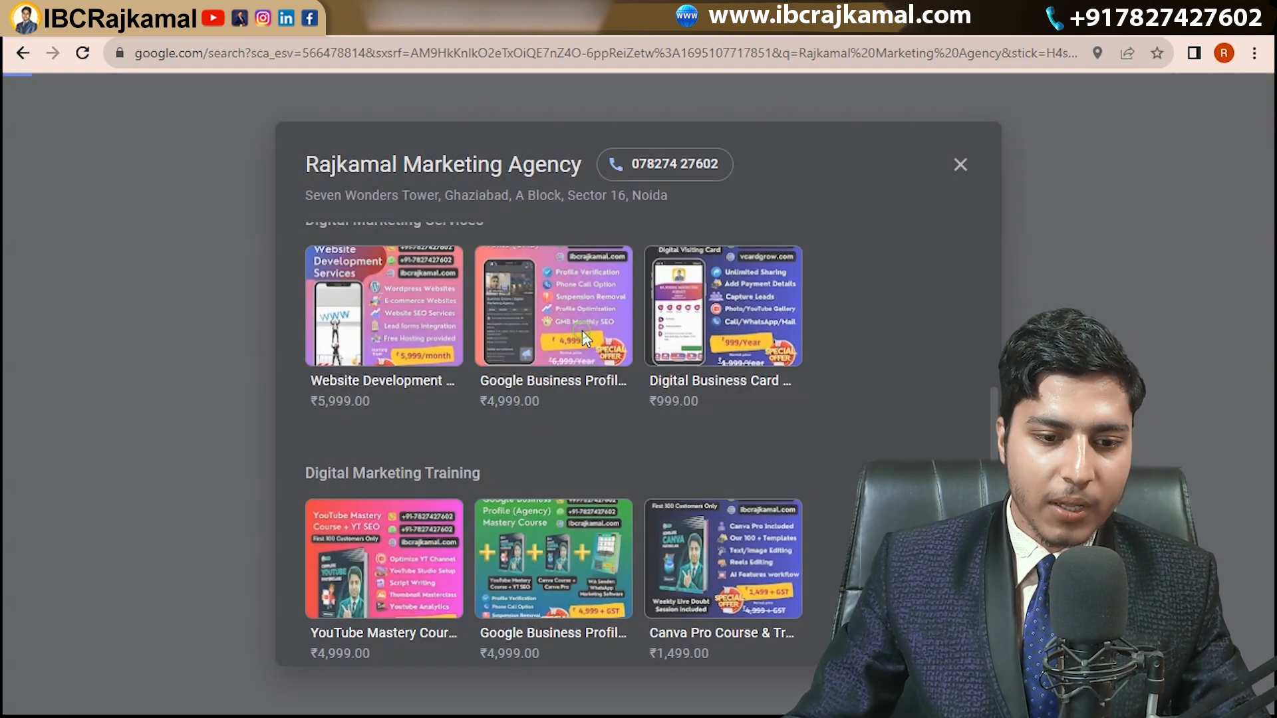
{"action": "left_click", "coordinate": [587, 339]}
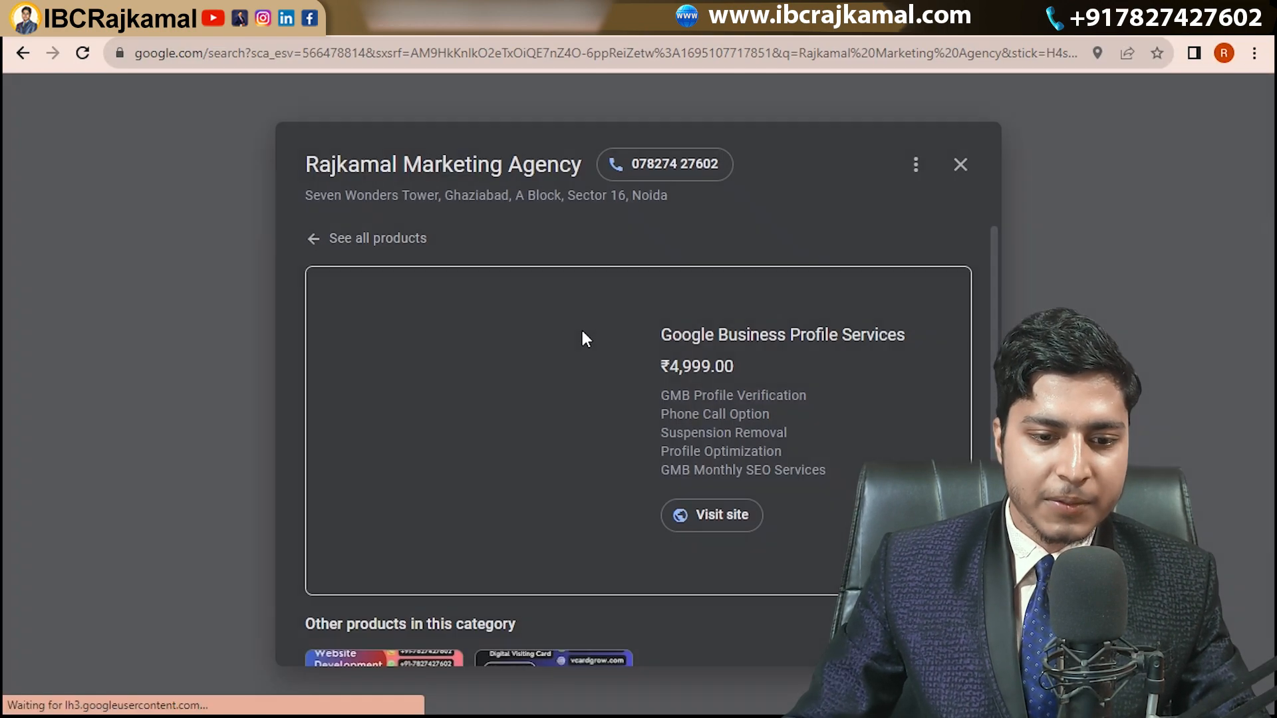
{"action": "scroll", "coordinate": [734, 373], "scroll_direction": "down", "scroll_amount": 3}
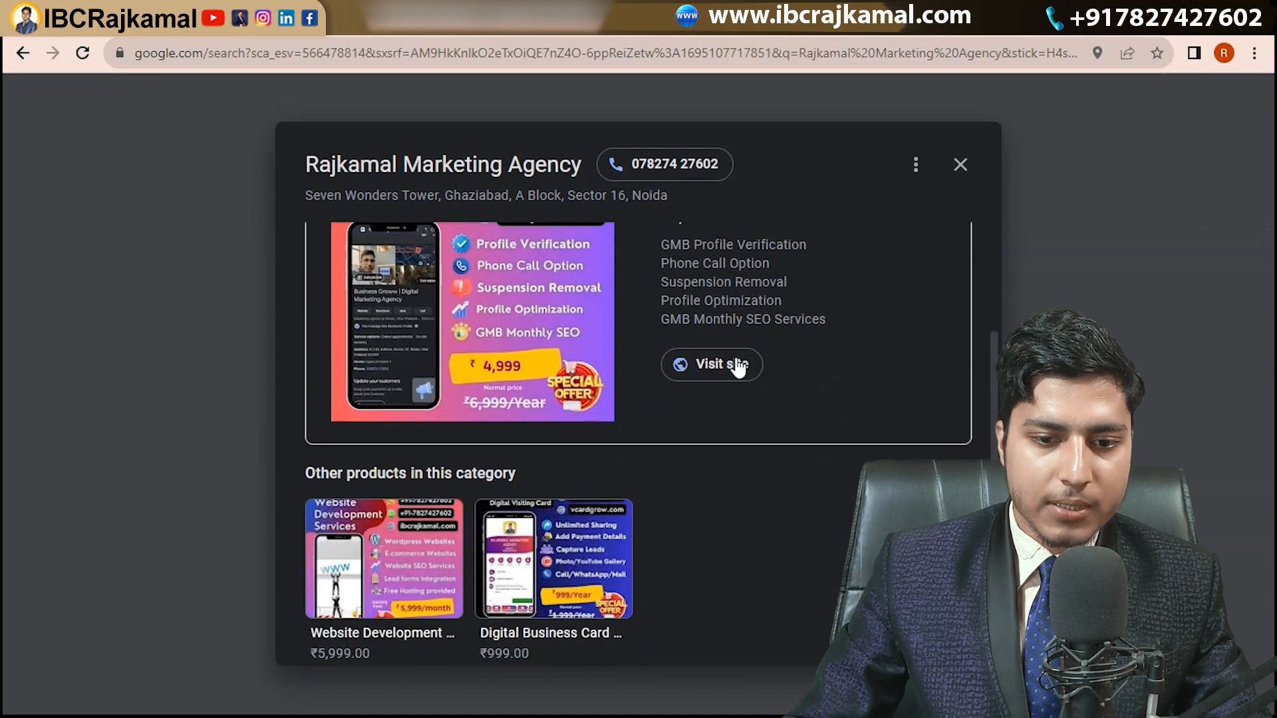
{"action": "scroll", "coordinate": [736, 381], "scroll_direction": "up", "scroll_amount": 3}
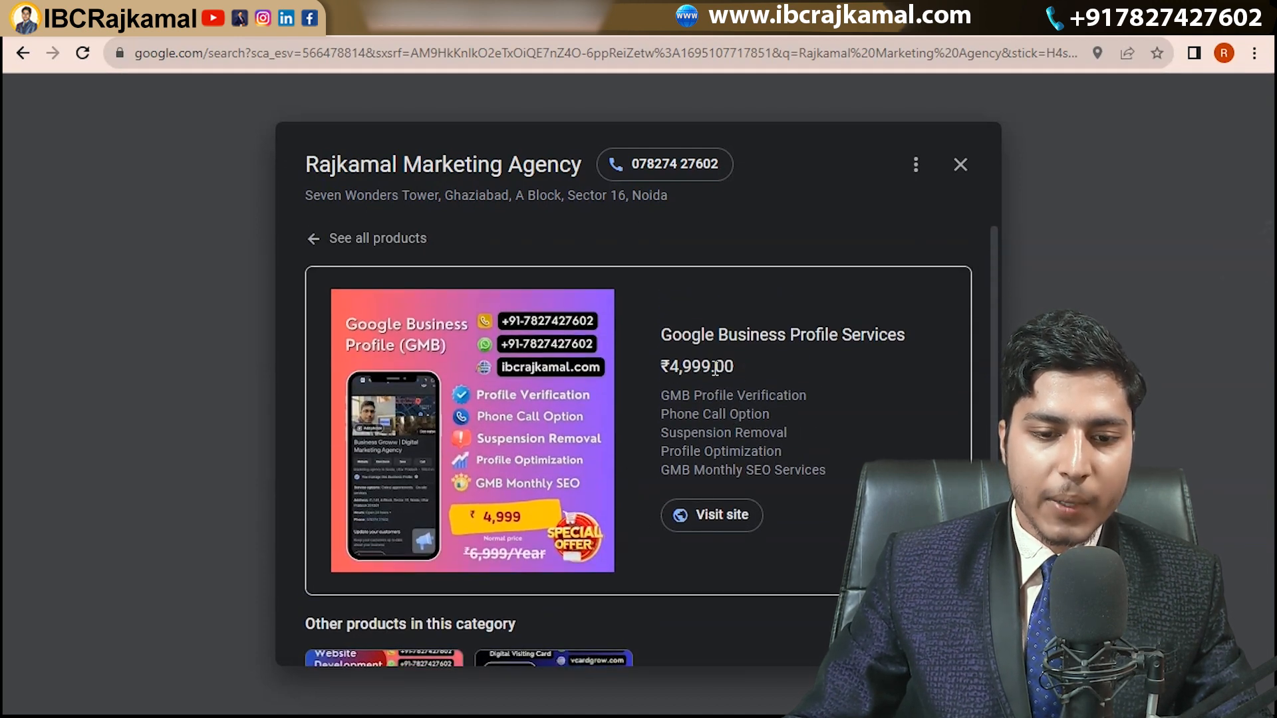
{"action": "left_click_drag", "start_coordinate": [665, 391], "coordinate": [819, 470]}
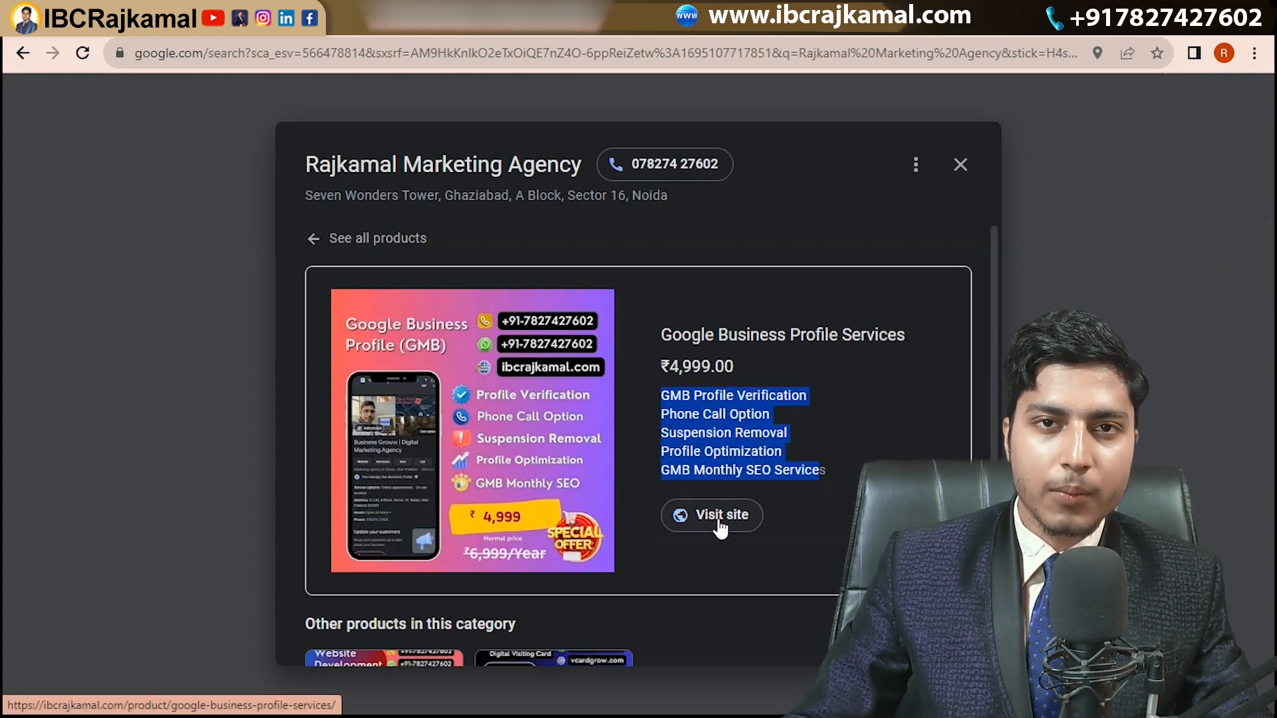
{"action": "left_click", "coordinate": [960, 164]}
{"action": "scroll", "coordinate": [448, 320], "scroll_direction": "up", "scroll_amount": 10}
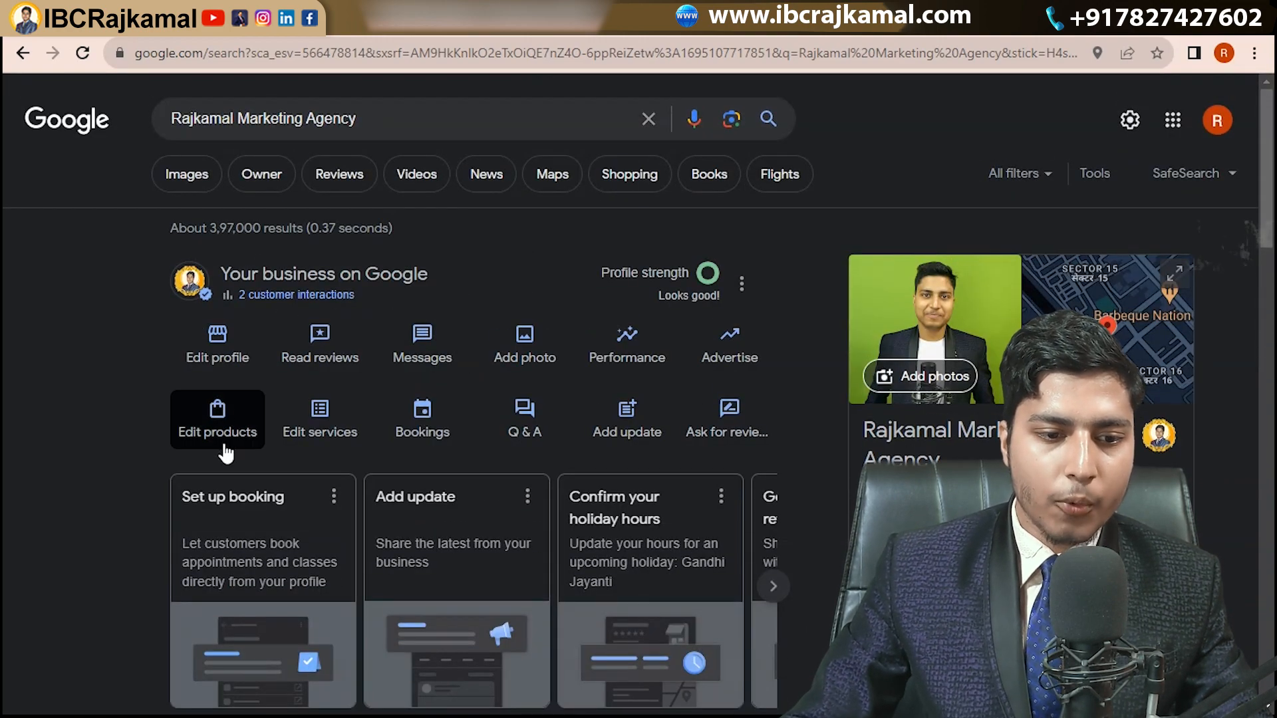
Open the profile's customer reviews and examine the newest review, its owner response and the sorting options.
{"action": "left_click", "coordinate": [328, 359]}
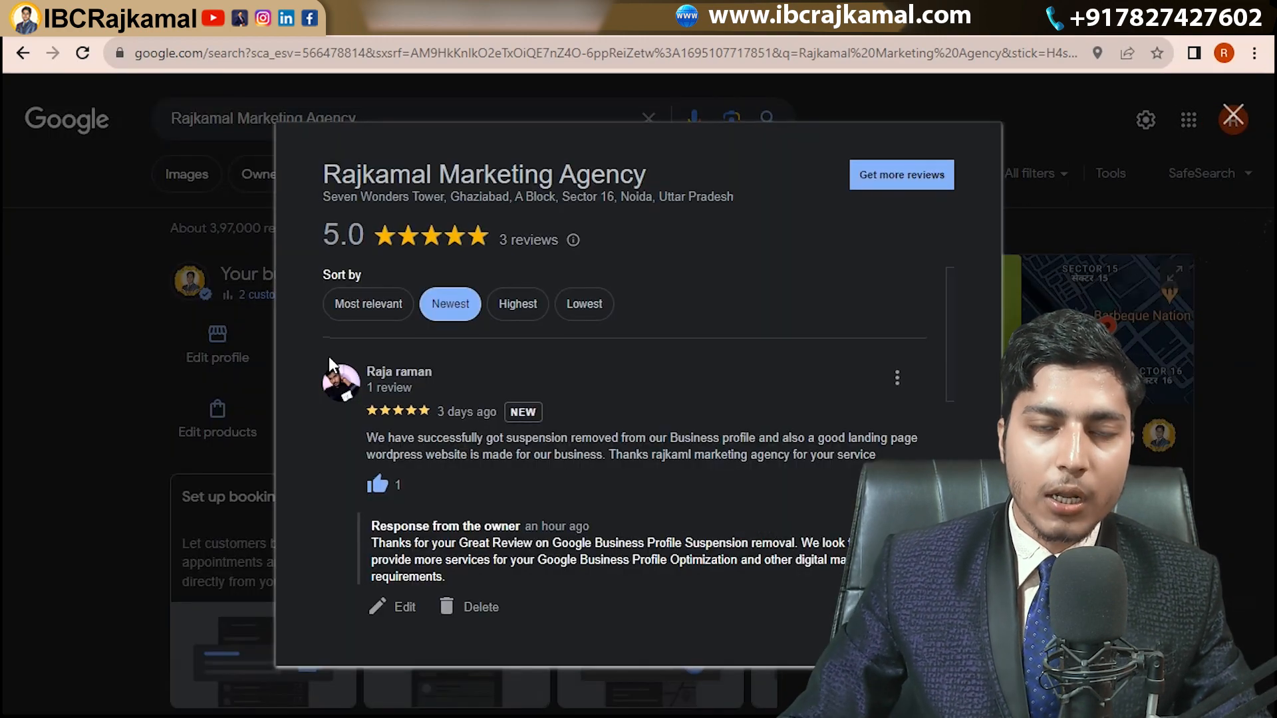
{"action": "scroll", "coordinate": [430, 429], "scroll_direction": "down", "scroll_amount": 2}
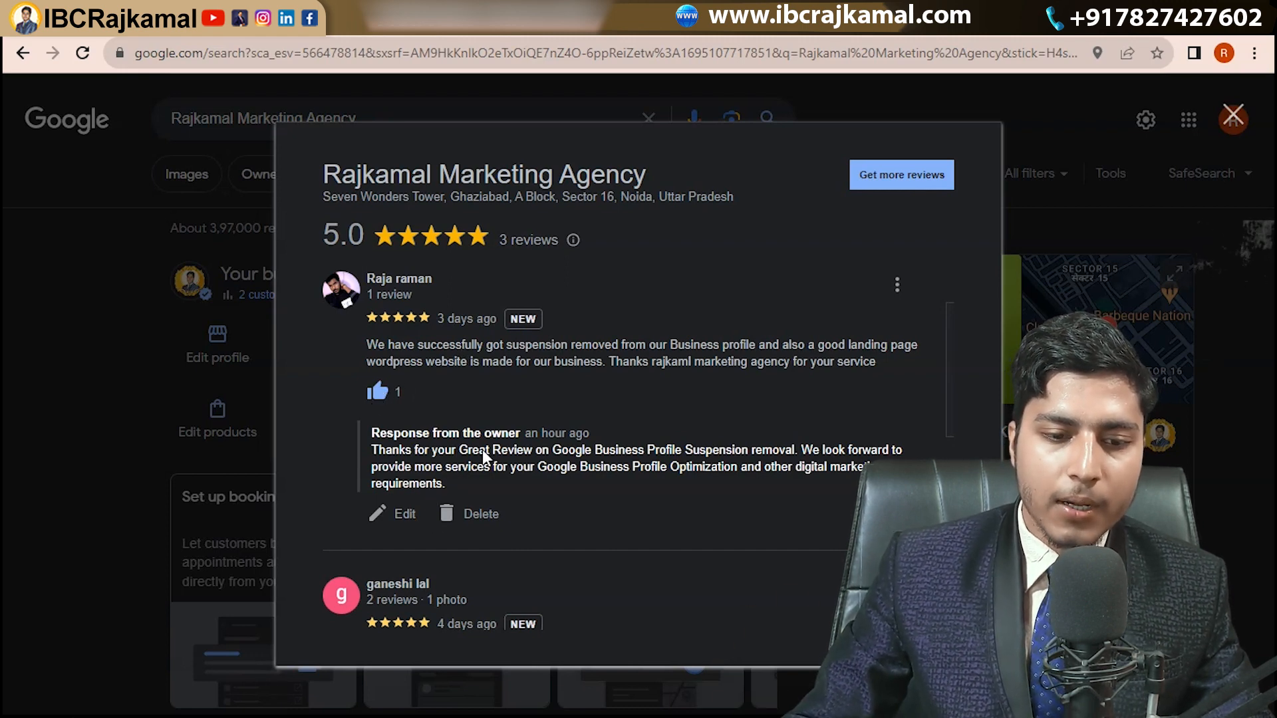
{"action": "scroll", "coordinate": [515, 371], "scroll_direction": "up", "scroll_amount": 2}
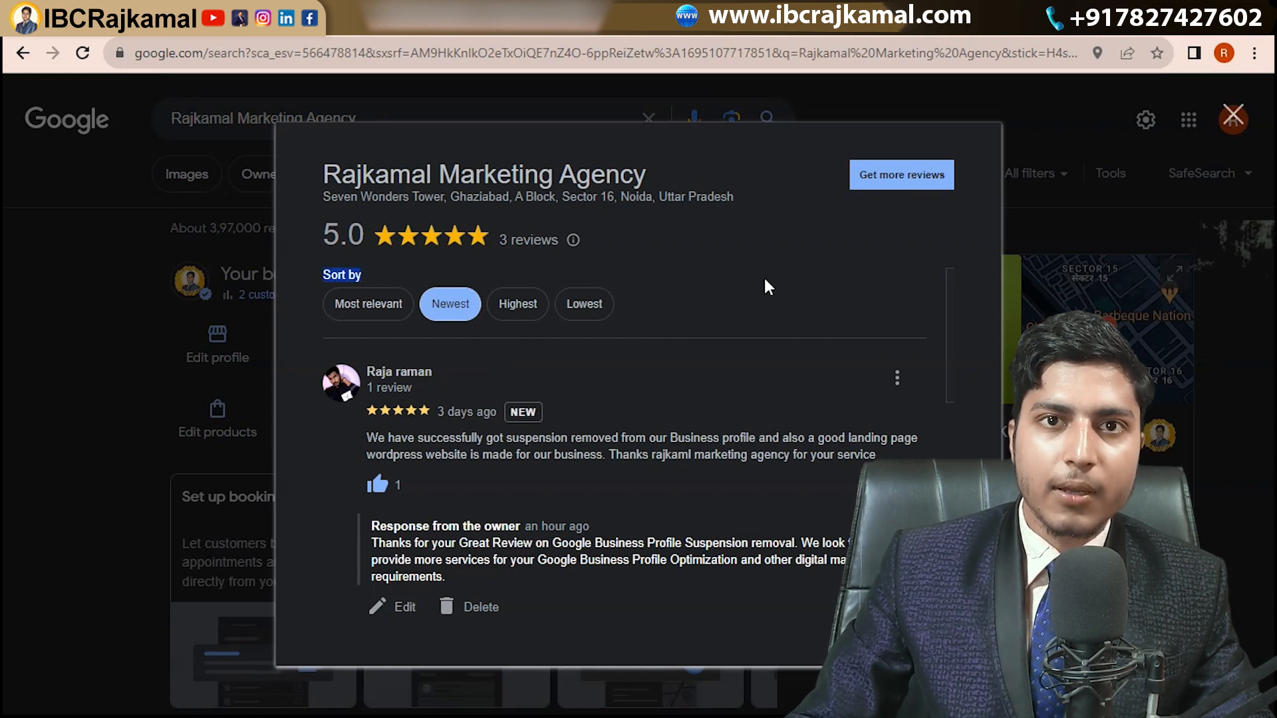
{"action": "left_click_drag", "start_coordinate": [765, 285], "coordinate": [719, 297]}
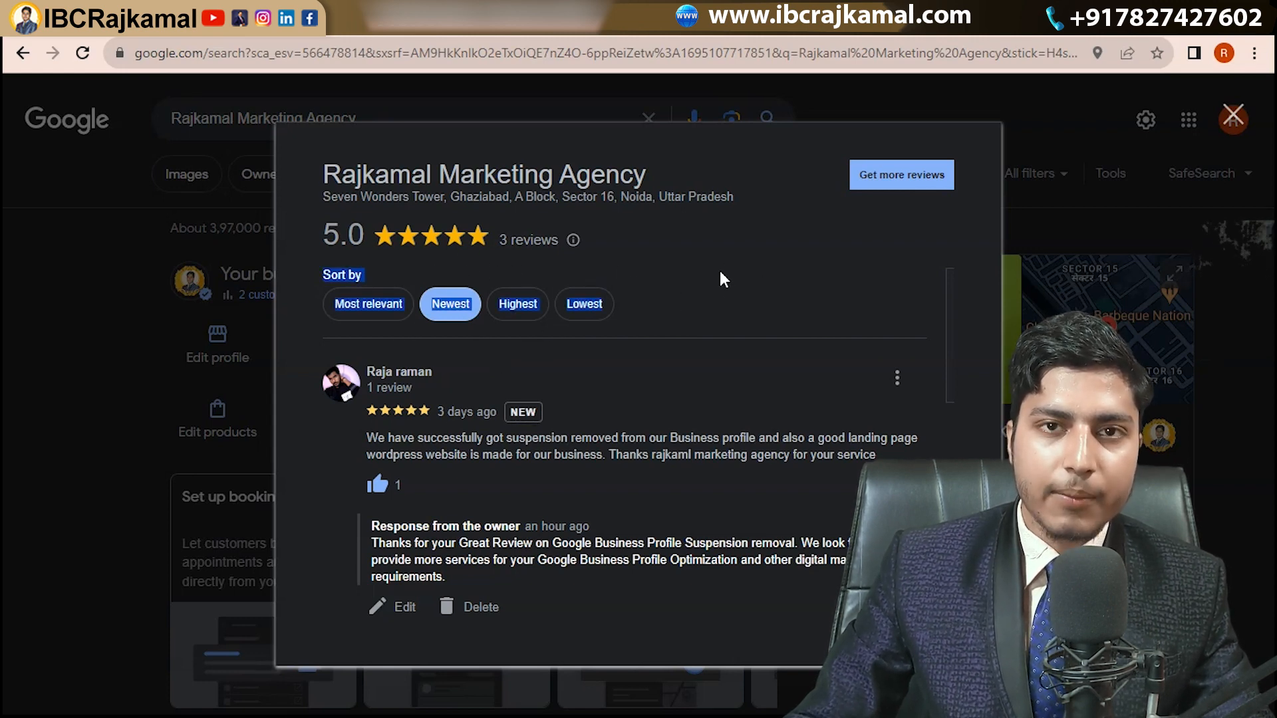
{"action": "scroll", "coordinate": [572, 372], "scroll_direction": "down", "scroll_amount": 1}
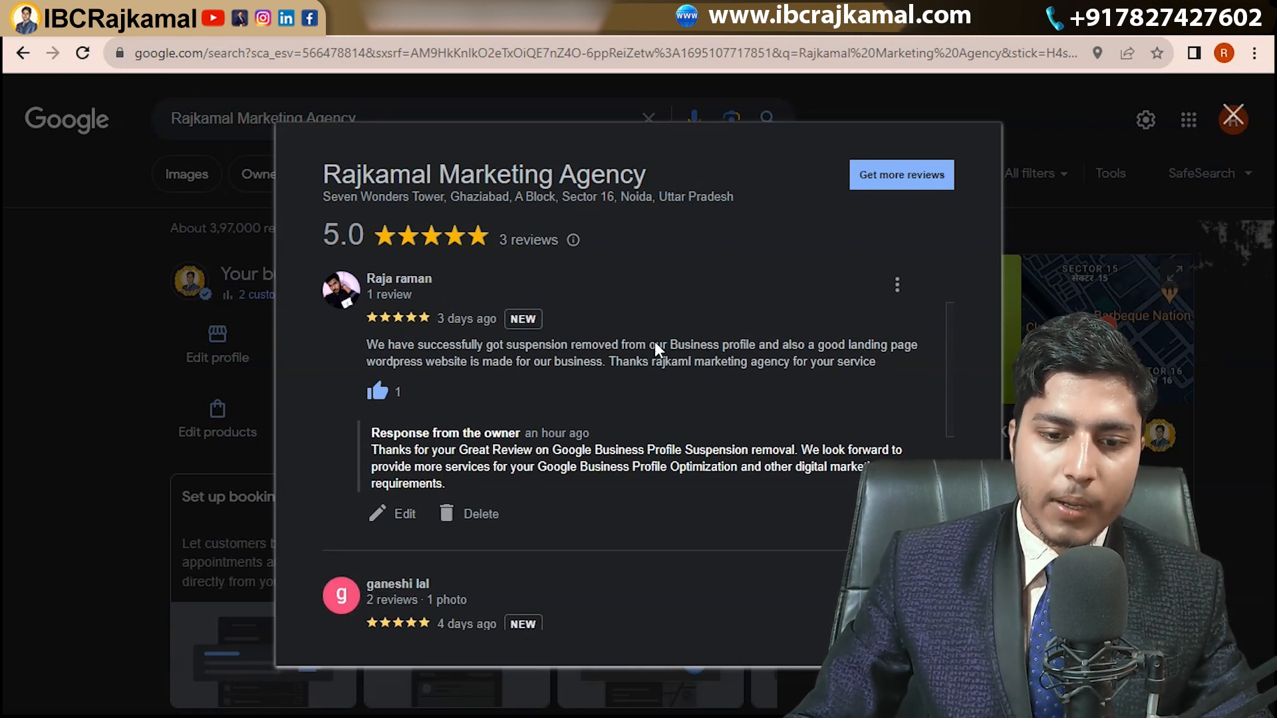
Highlight the keywords "Business profile", "wordpress website" and the marketing agency's name in the newest customer review.
{"action": "left_click_drag", "start_coordinate": [673, 341], "coordinate": [750, 346]}
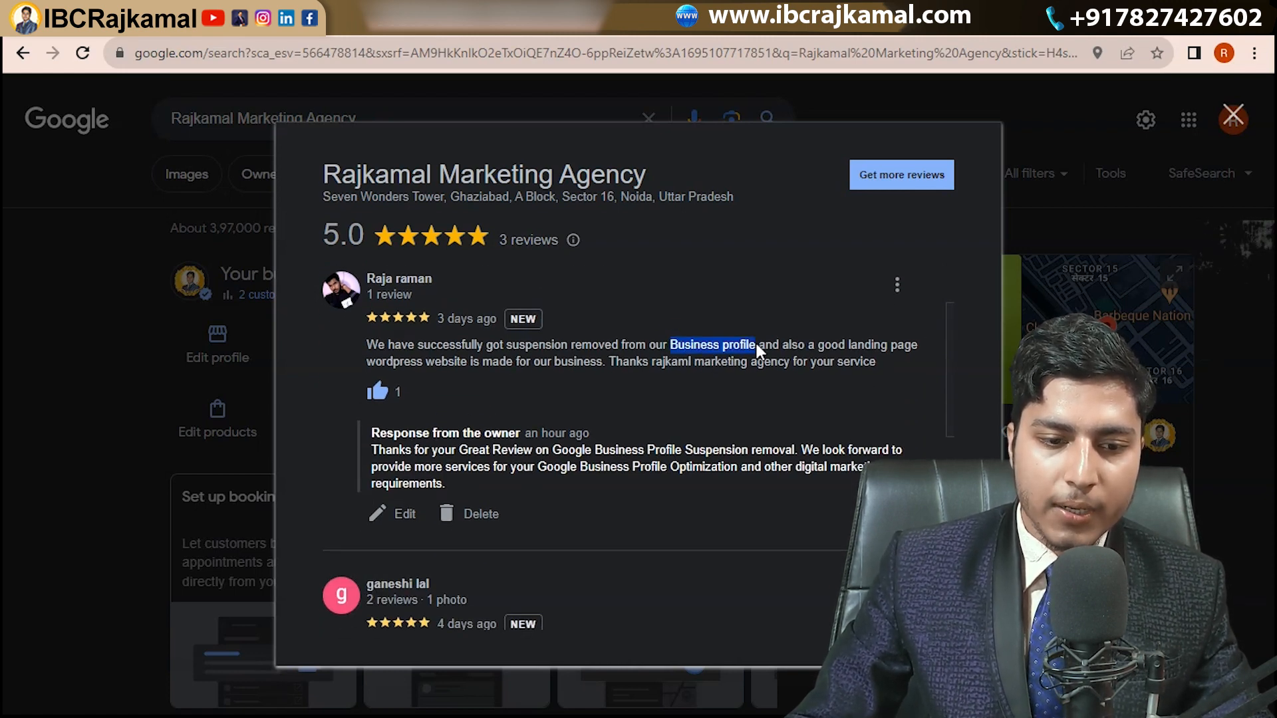
{"action": "left_click_drag", "start_coordinate": [370, 364], "coordinate": [447, 360]}
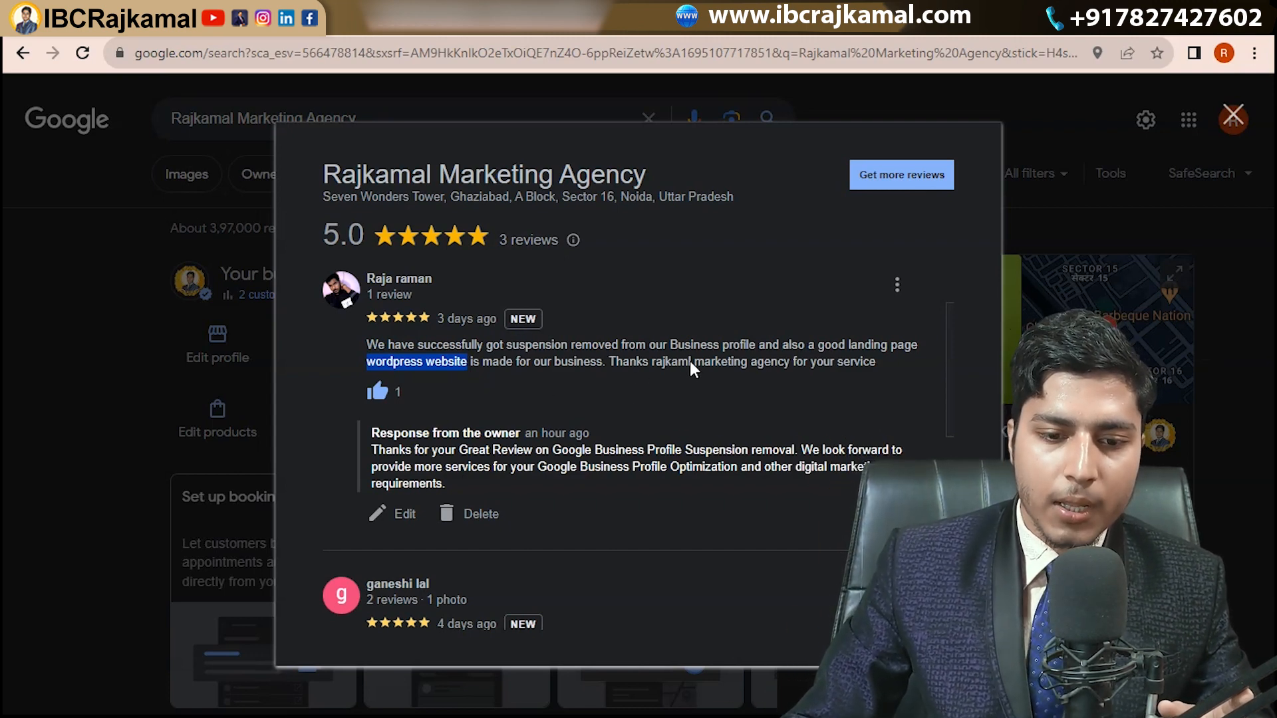
{"action": "left_click_drag", "start_coordinate": [656, 362], "coordinate": [776, 364]}
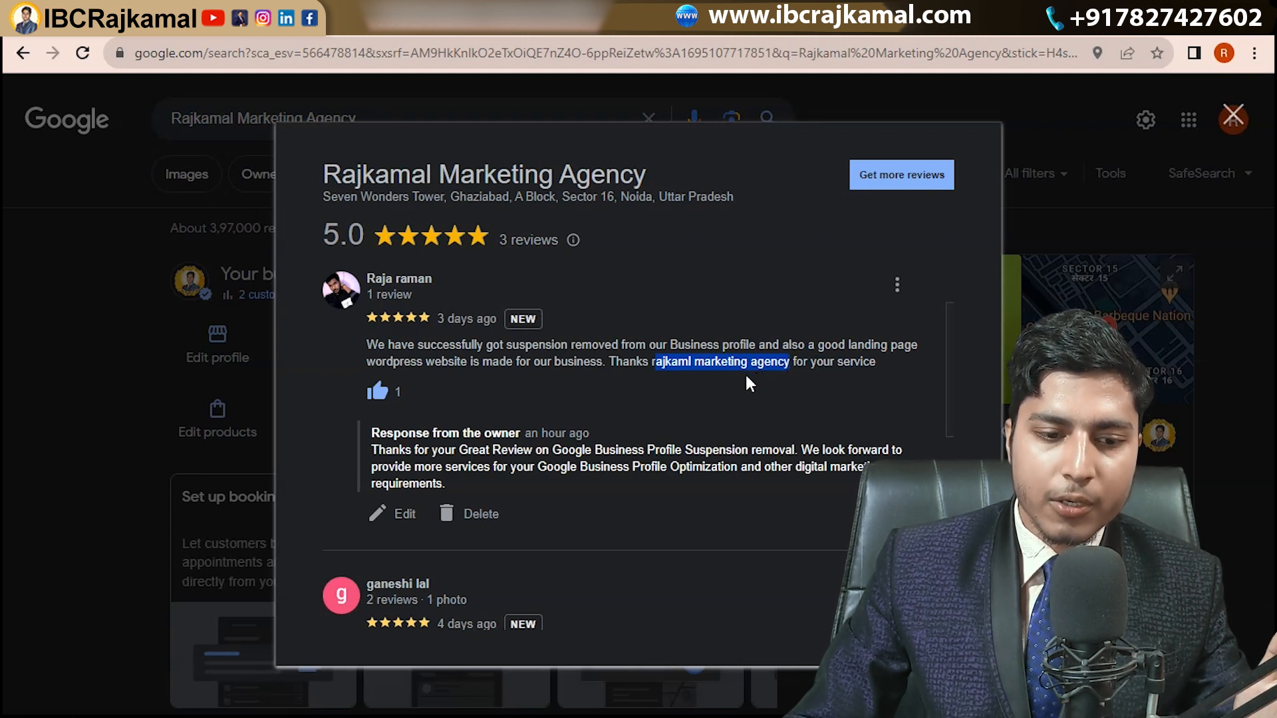
{"action": "scroll", "coordinate": [678, 379], "scroll_direction": "down", "scroll_amount": 3}
{"action": "scroll", "coordinate": [536, 357], "scroll_direction": "up", "scroll_amount": 3}
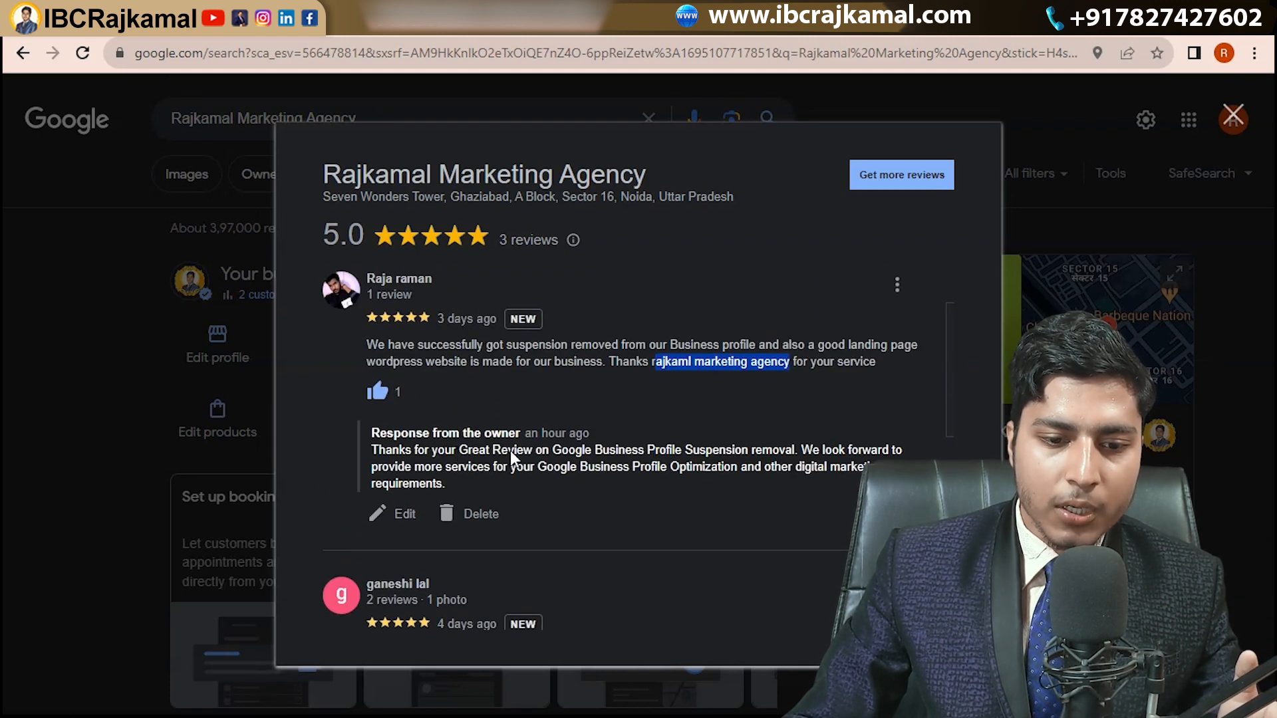
Highlight the service keywords "Google Business Profile Suspension removal" in the owner's response to the newest review.
{"action": "left_click_drag", "start_coordinate": [551, 450], "coordinate": [661, 453]}
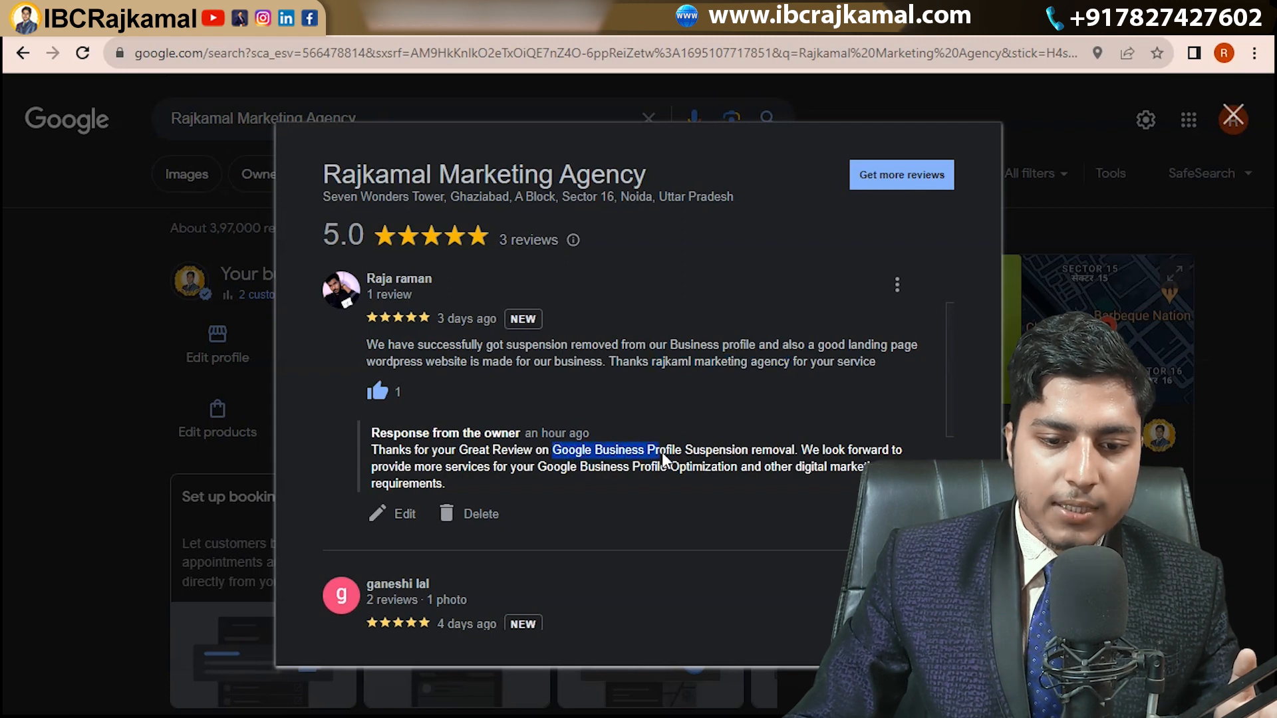
{"action": "left_click", "coordinate": [677, 343]}
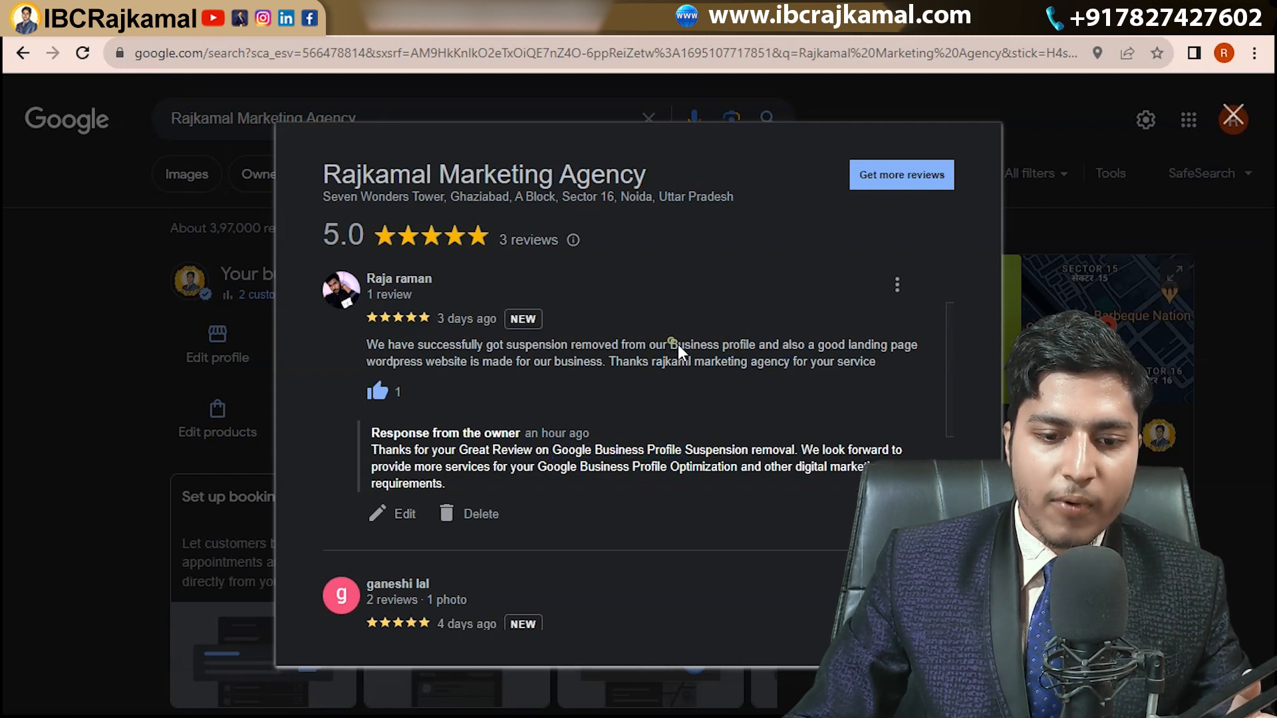
{"action": "left_click_drag", "start_coordinate": [749, 348], "coordinate": [735, 363]}
{"action": "left_click_drag", "start_coordinate": [552, 450], "coordinate": [617, 449]}
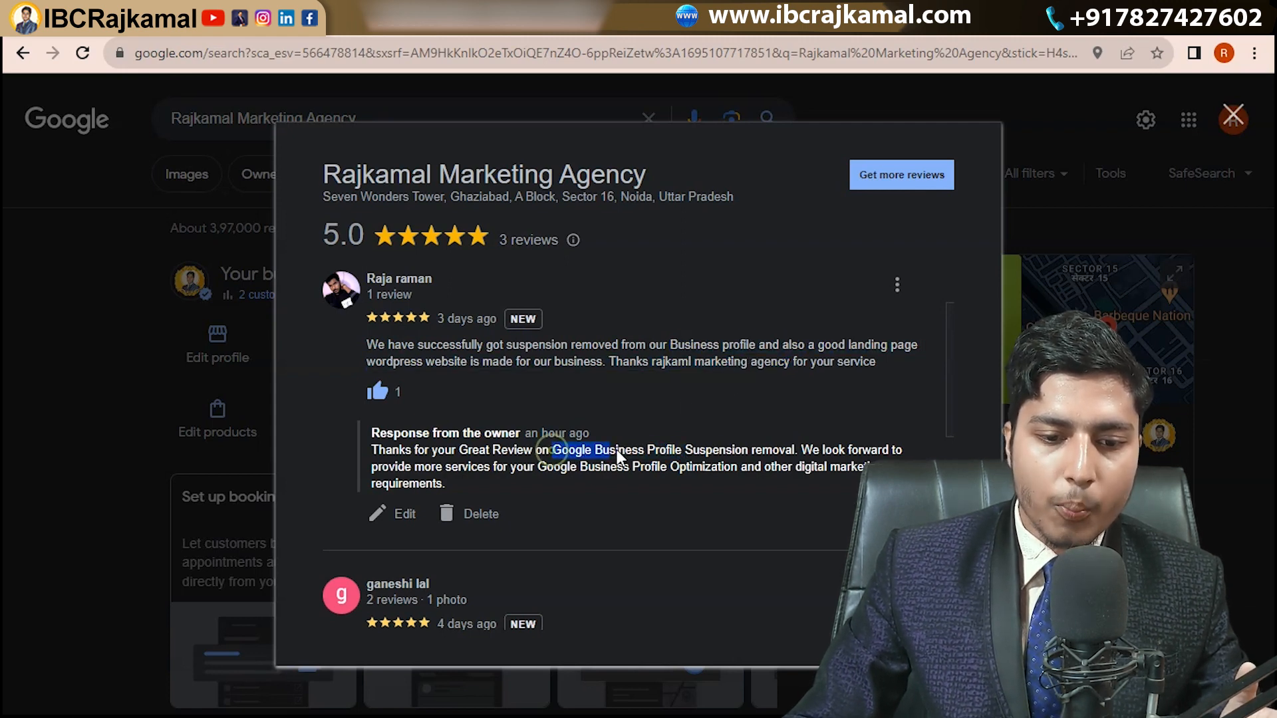
{"action": "left_click", "coordinate": [692, 451]}
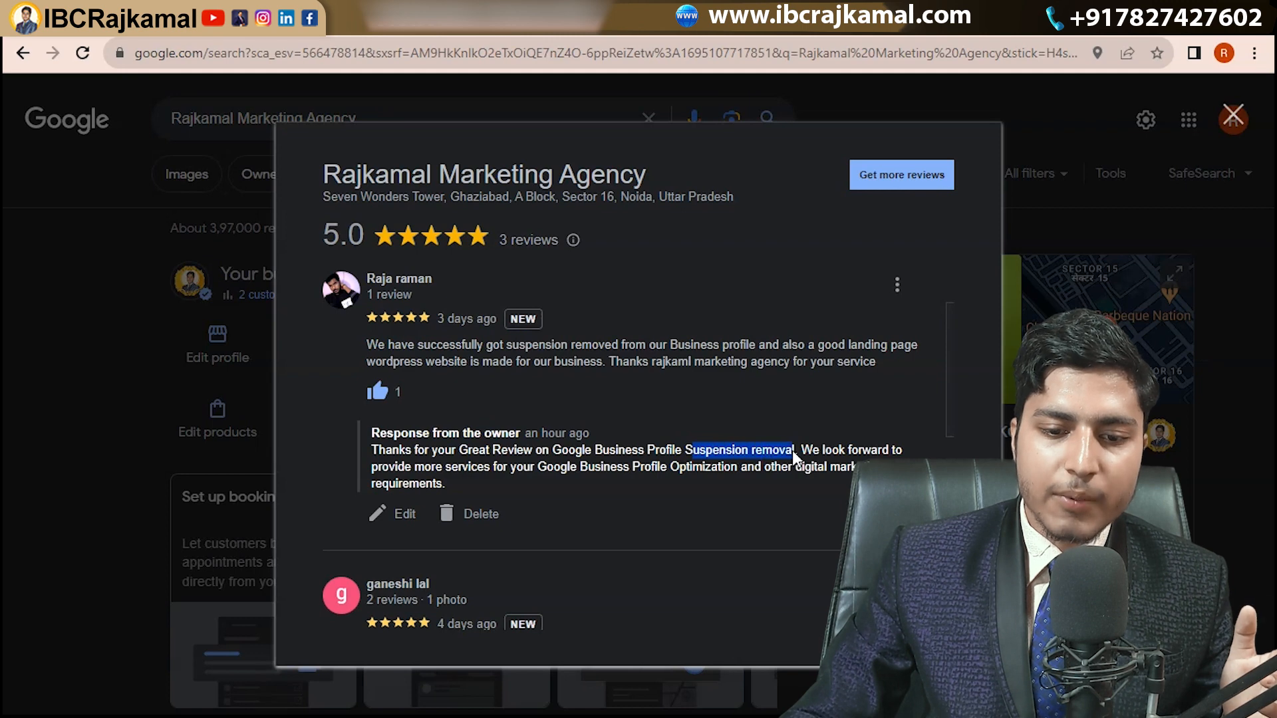
{"action": "left_click_drag", "start_coordinate": [792, 450], "coordinate": [794, 450]}
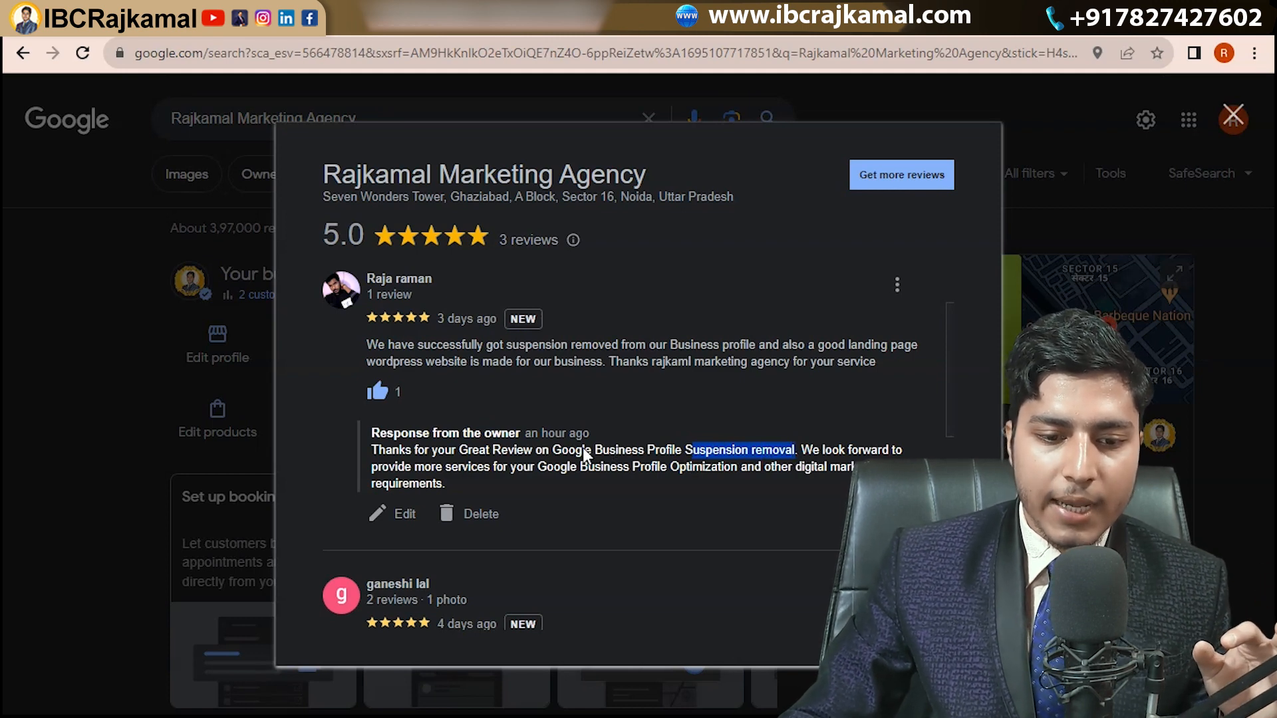
{"action": "left_click_drag", "start_coordinate": [554, 451], "coordinate": [653, 452]}
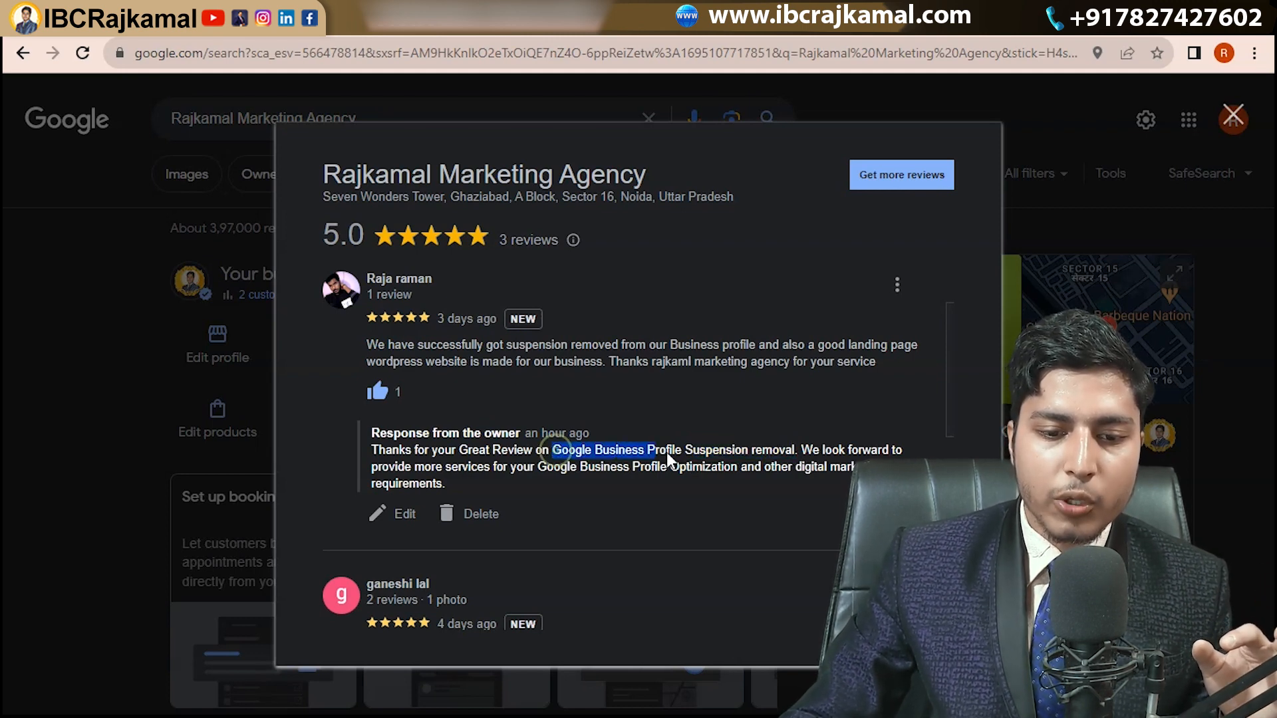
{"action": "left_click_drag", "start_coordinate": [768, 449], "coordinate": [787, 448]}
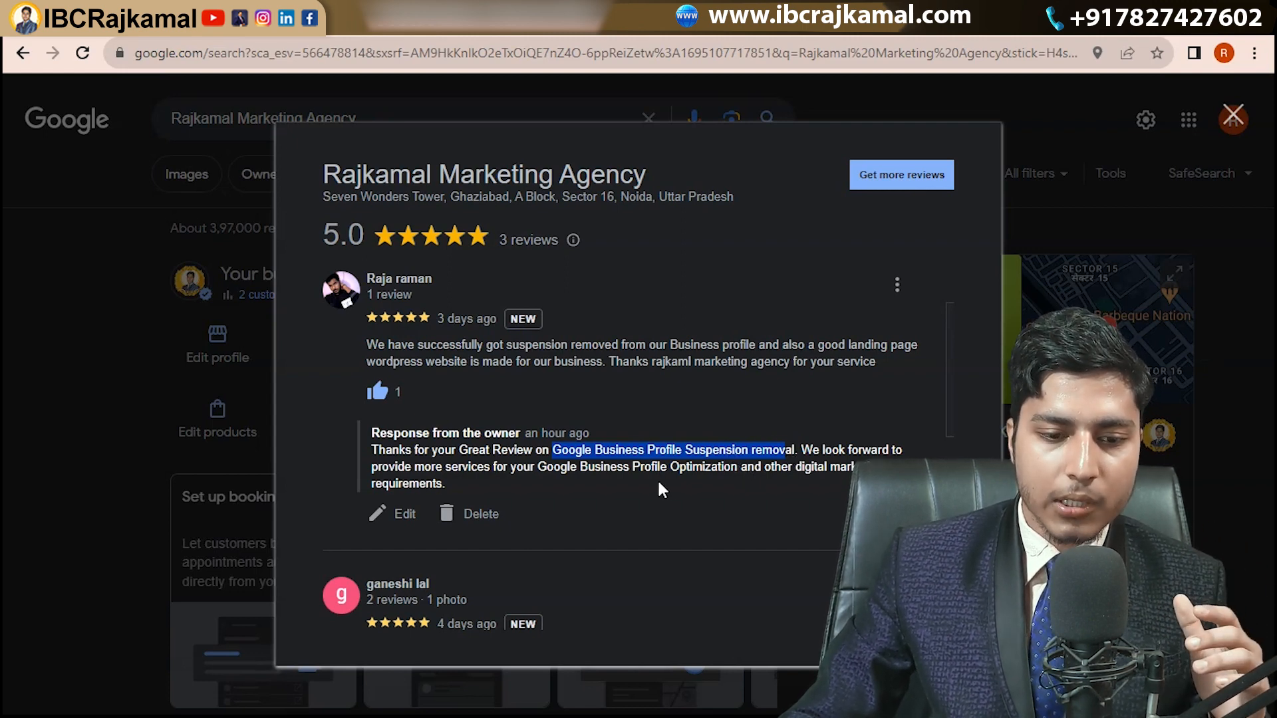
Examine the second review and its owner response, highlighting the two-day turnaround and the "GMB profile" and "Google Business Profile" keywords.
{"action": "scroll", "coordinate": [638, 478], "scroll_direction": "down", "scroll_amount": 3}
{"action": "scroll", "coordinate": [445, 471], "scroll_direction": "down", "scroll_amount": 3}
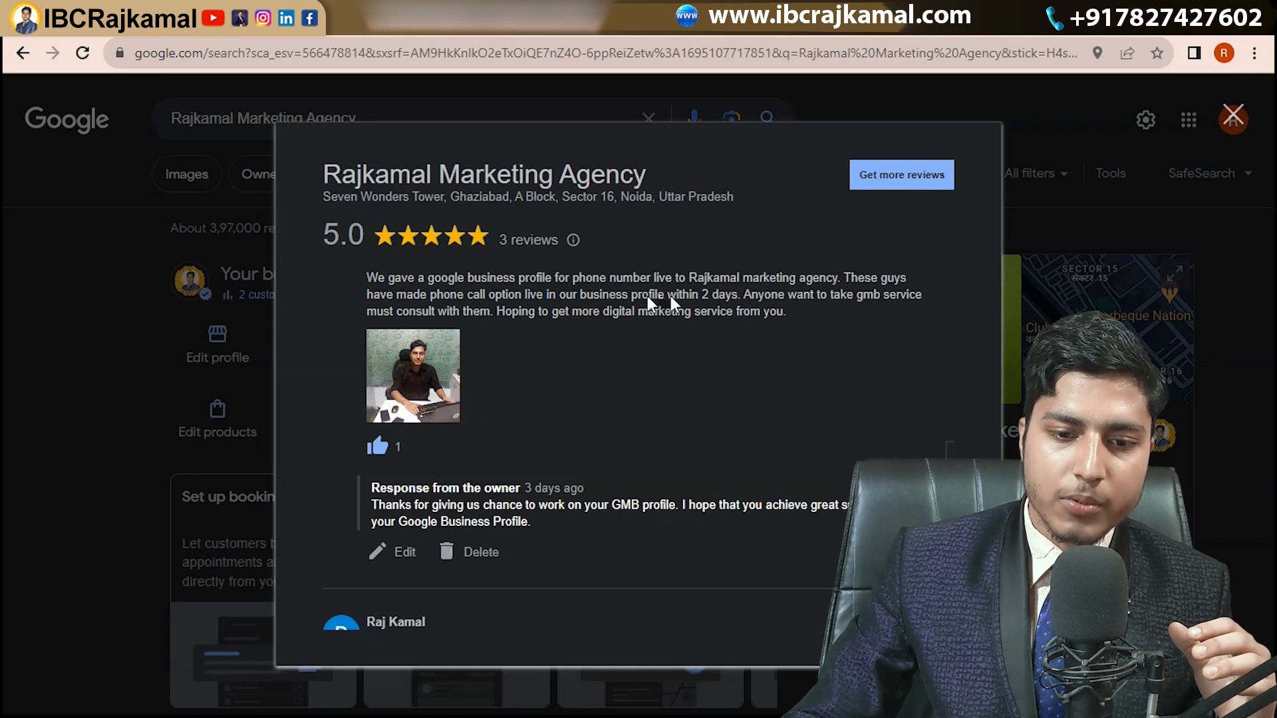
{"action": "left_click_drag", "start_coordinate": [675, 294], "coordinate": [732, 294]}
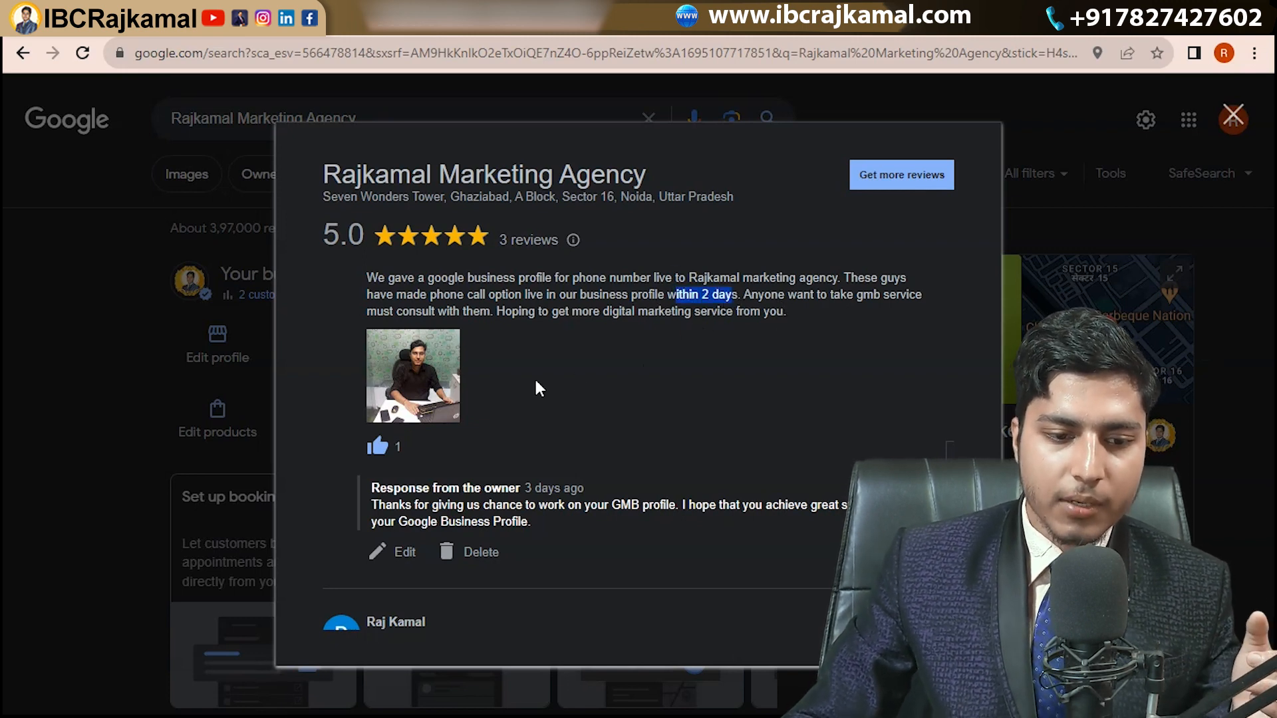
{"action": "scroll", "coordinate": [532, 393], "scroll_direction": "down", "scroll_amount": 2}
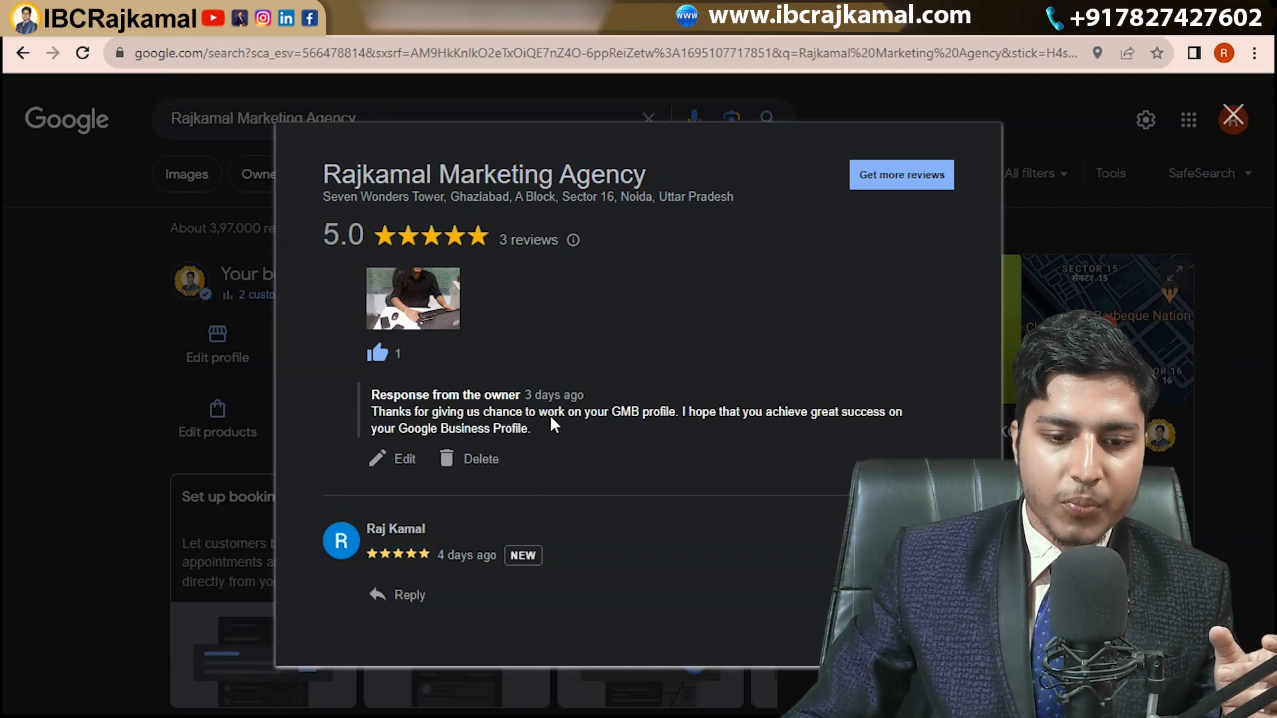
{"action": "left_click_drag", "start_coordinate": [608, 411], "coordinate": [673, 413]}
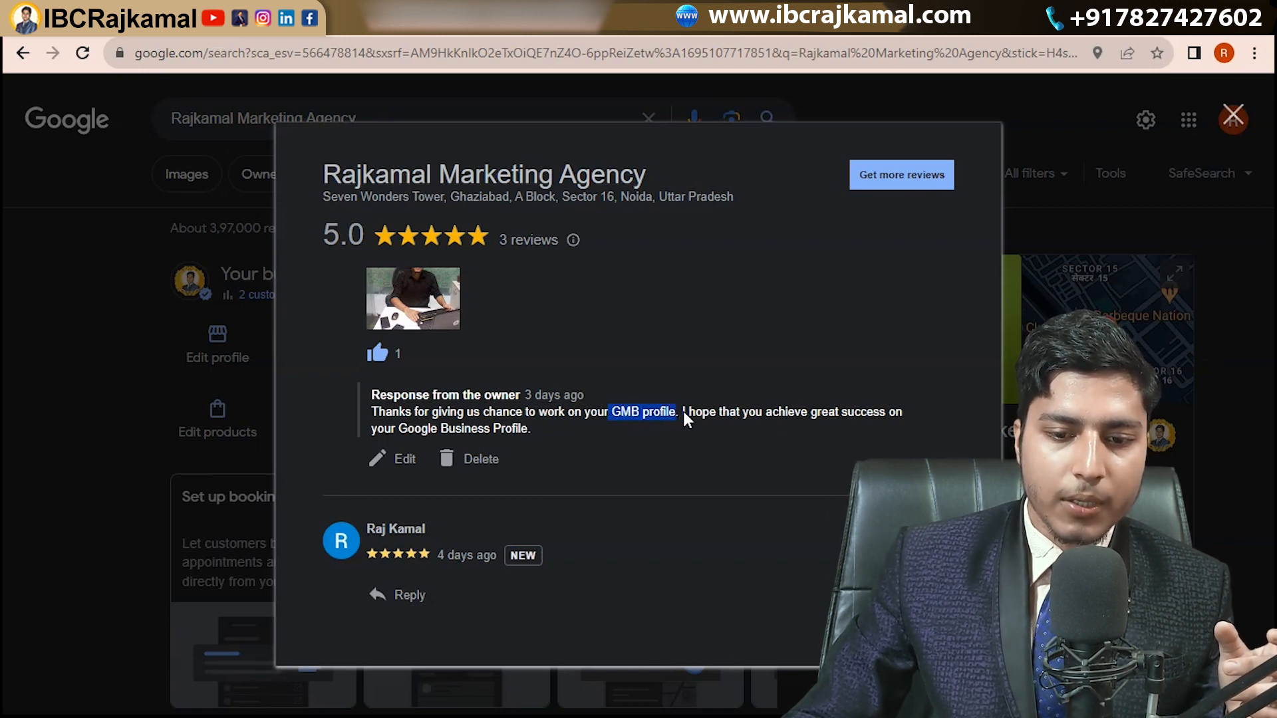
{"action": "left_click_drag", "start_coordinate": [407, 432], "coordinate": [528, 429]}
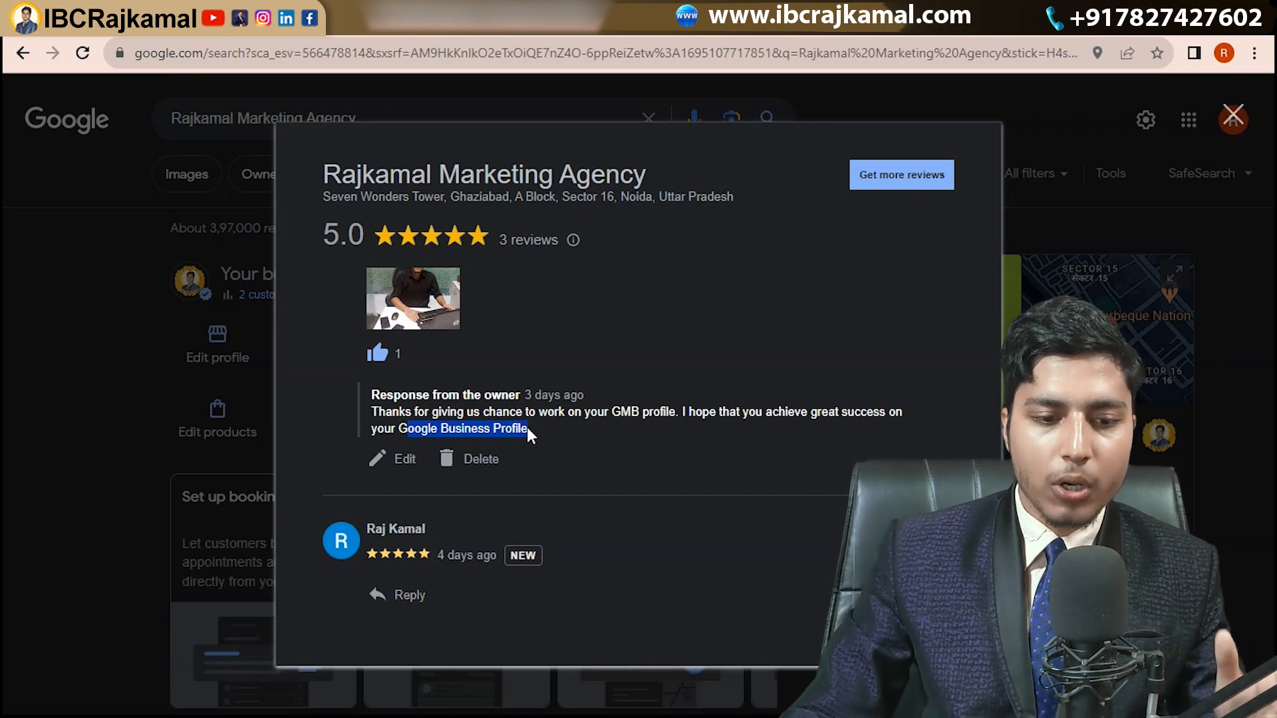
Look through all reviews and owner responses once more and close the reviews window.
{"action": "scroll", "coordinate": [527, 427], "scroll_direction": "up", "scroll_amount": 5}
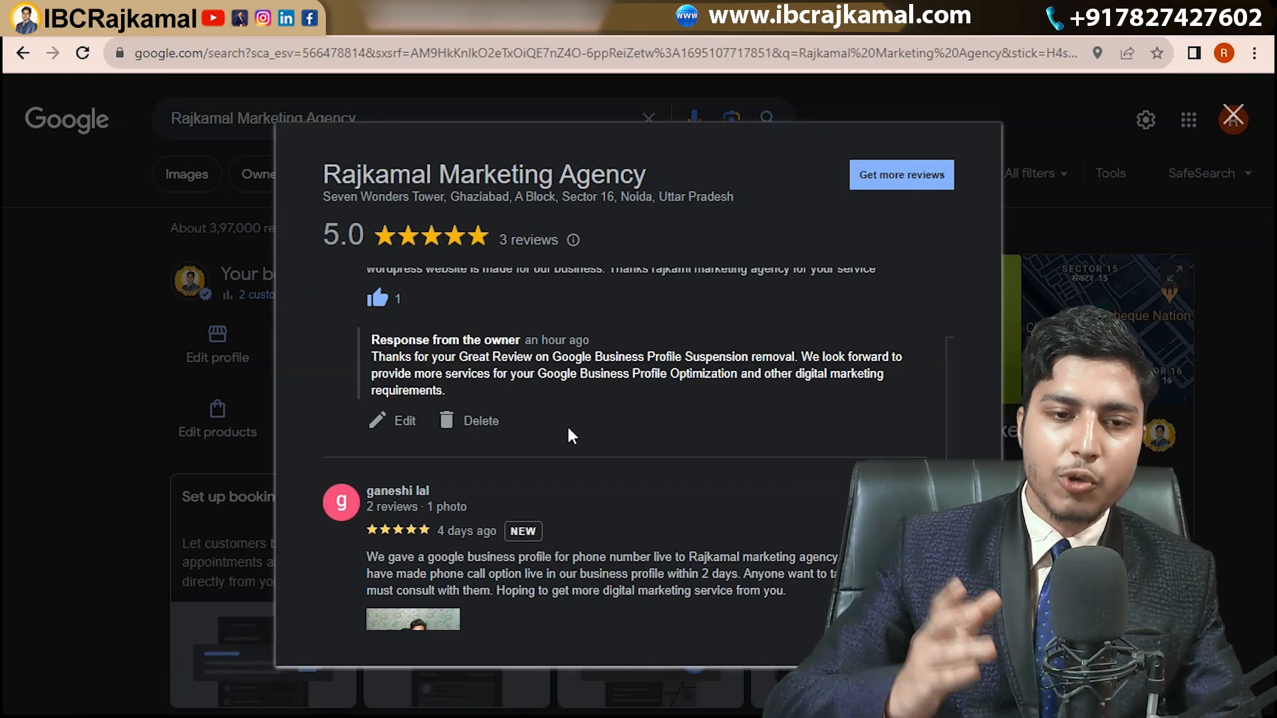
{"action": "scroll", "coordinate": [569, 436], "scroll_direction": "up", "scroll_amount": 3}
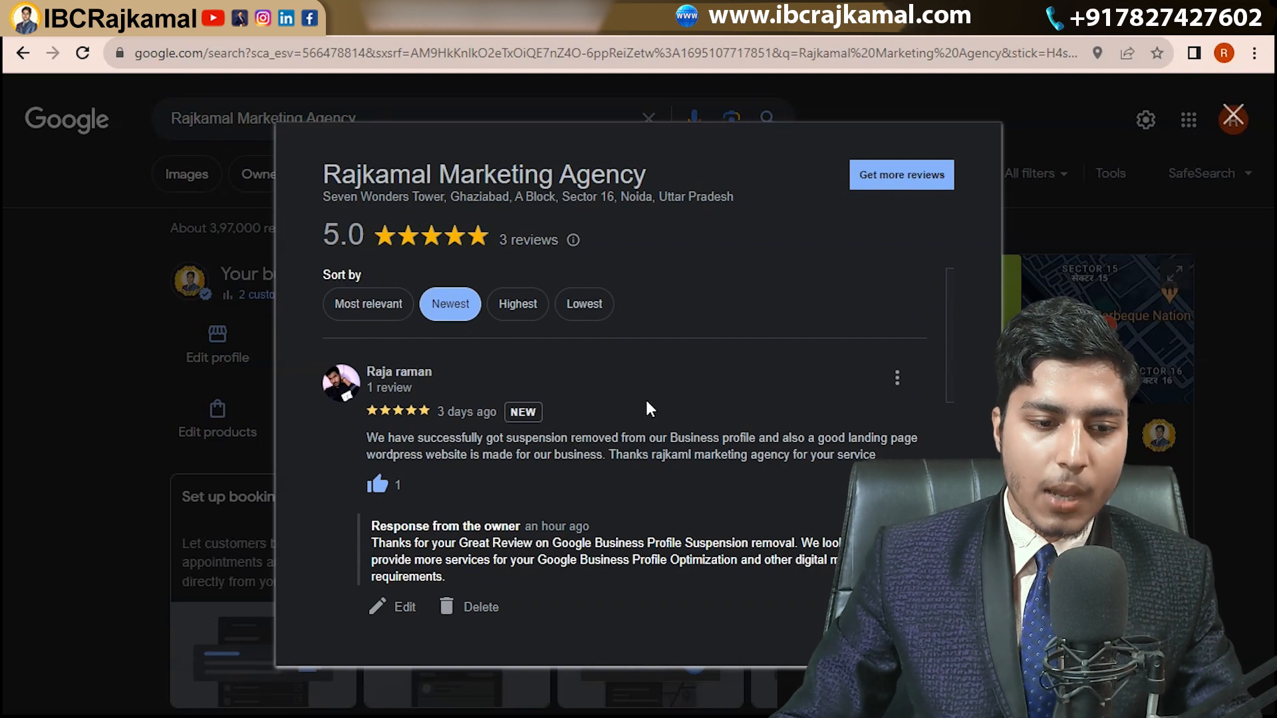
{"action": "scroll", "coordinate": [504, 412], "scroll_direction": "down", "scroll_amount": 5}
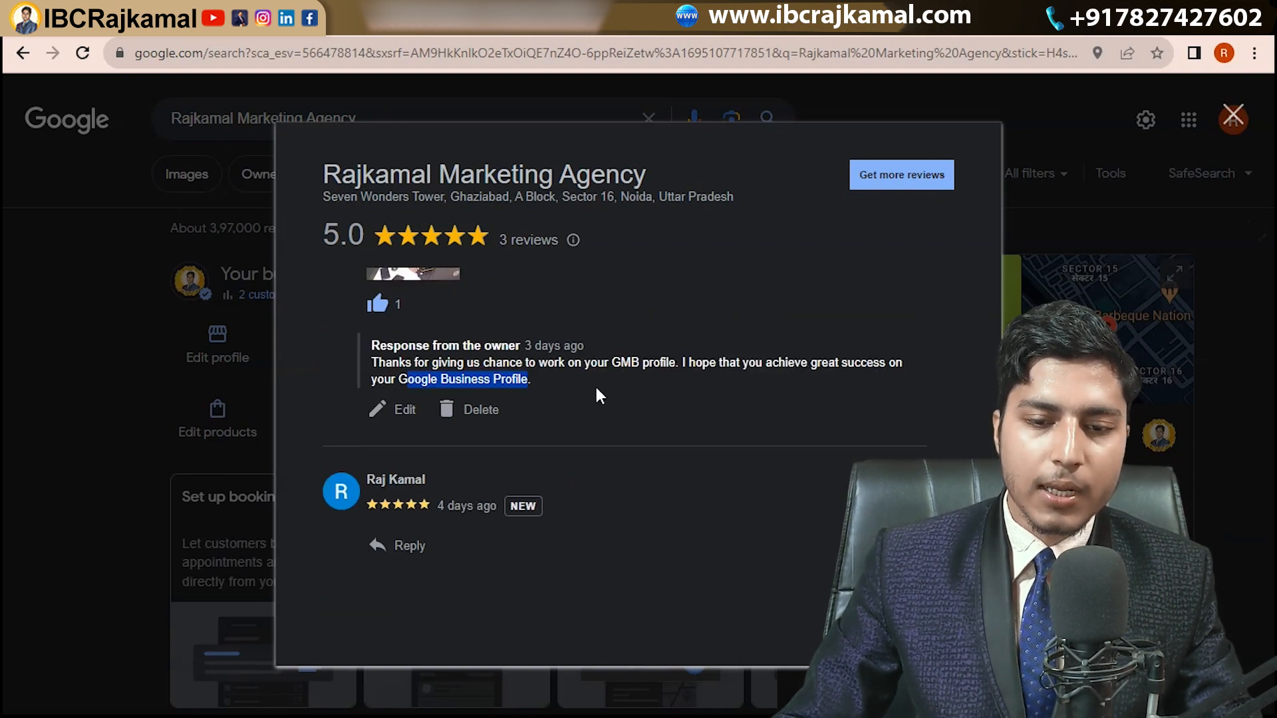
{"action": "scroll", "coordinate": [585, 399], "scroll_direction": "up", "scroll_amount": 3}
{"action": "left_click", "coordinate": [1233, 116]}
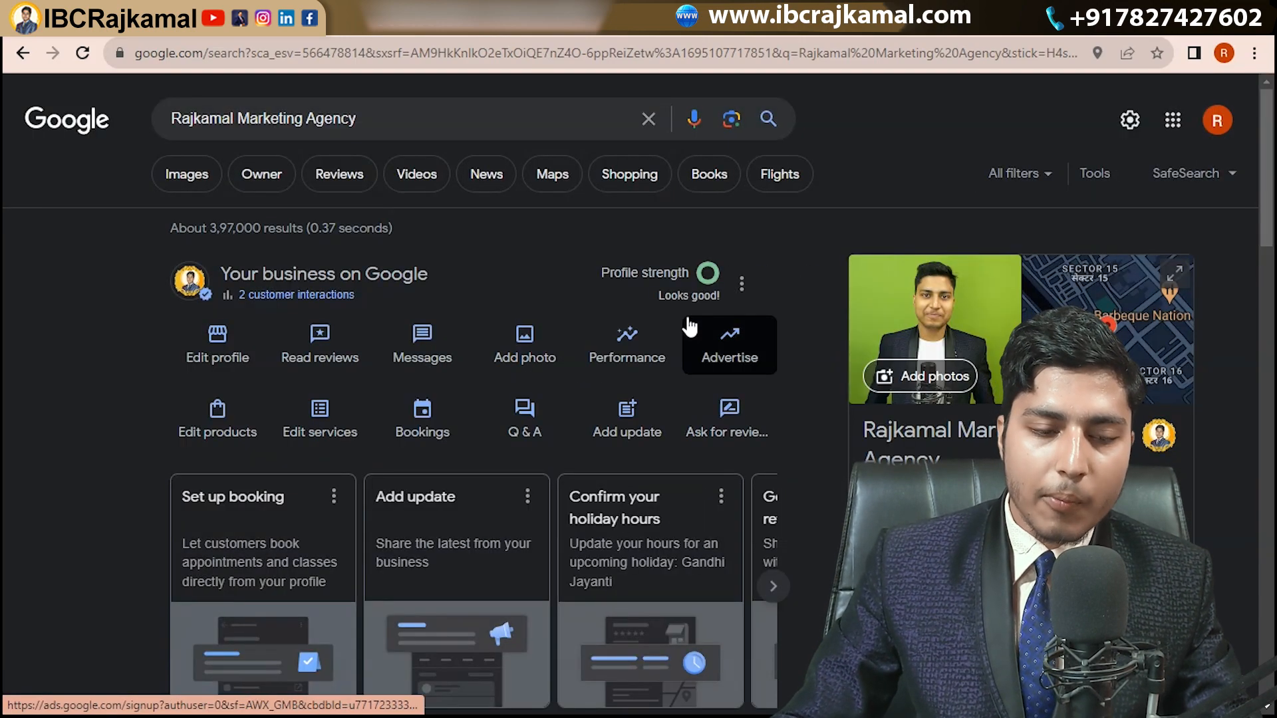
Read the Google Business Profile conversation in the business's messages and open the chat settings.
{"action": "left_click", "coordinate": [417, 354]}
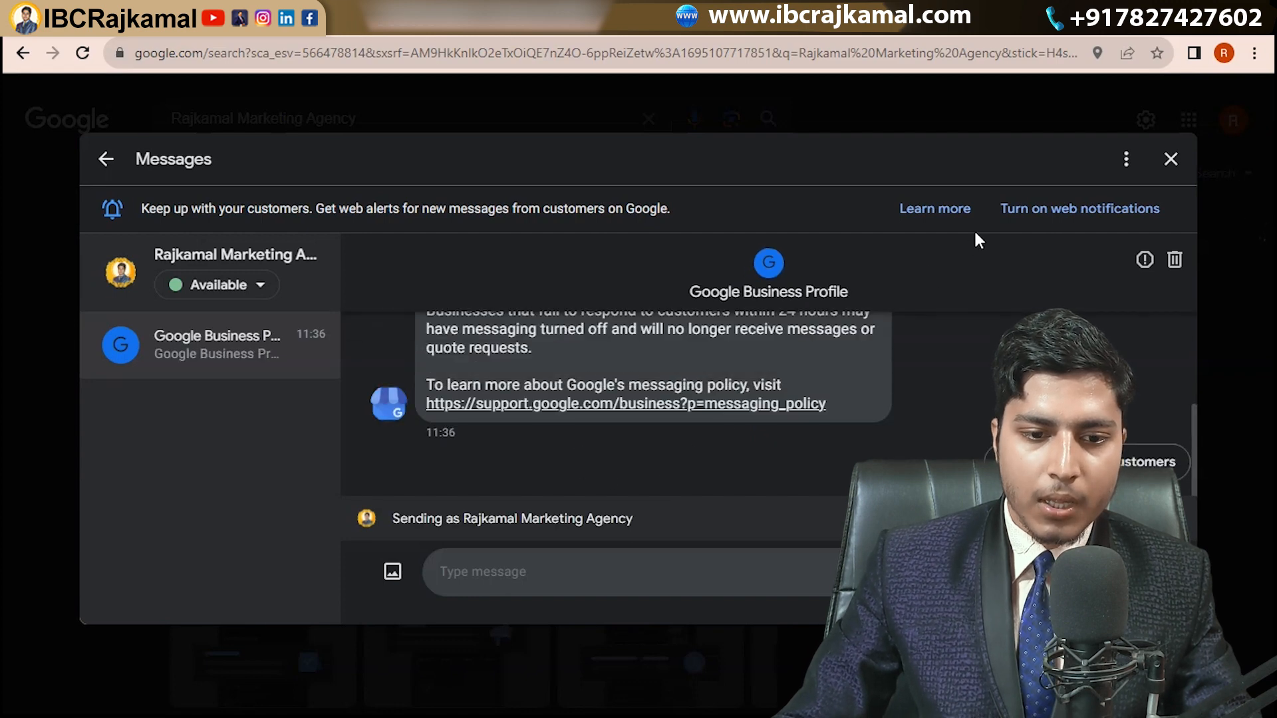
{"action": "scroll", "coordinate": [934, 338], "scroll_direction": "up", "scroll_amount": 3}
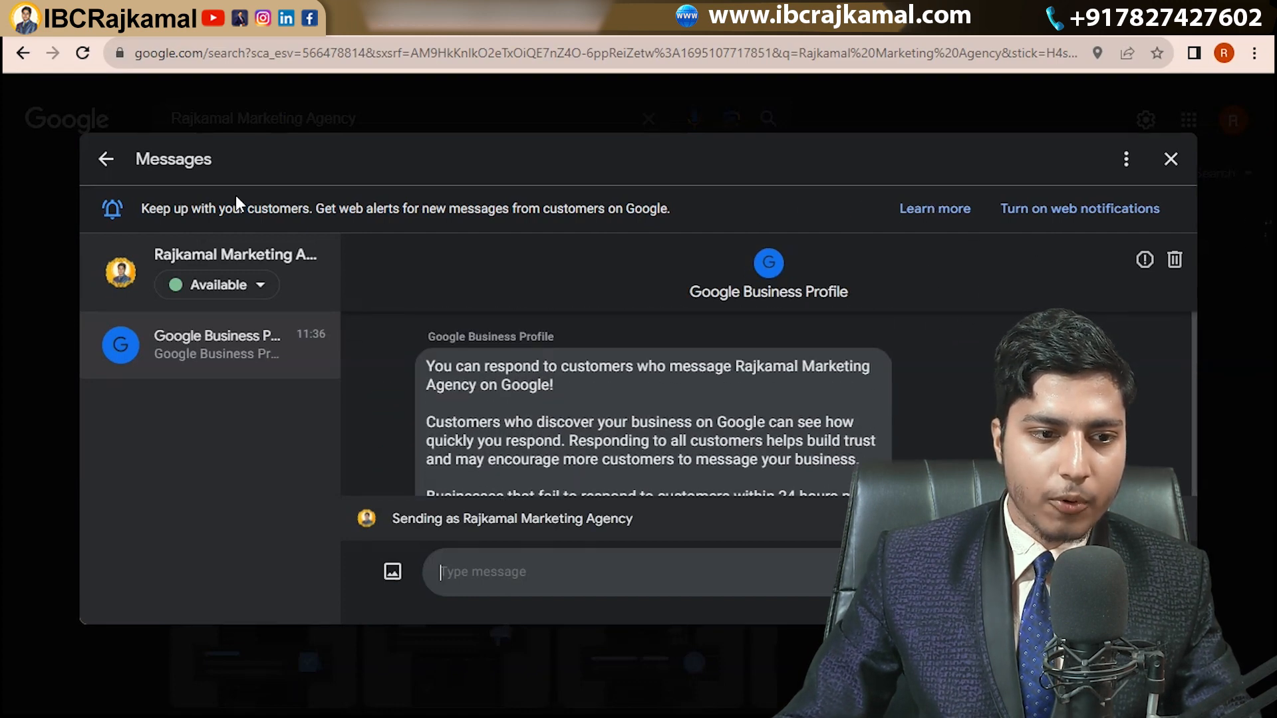
{"action": "left_click", "coordinate": [115, 165]}
{"action": "left_click", "coordinate": [401, 338]}
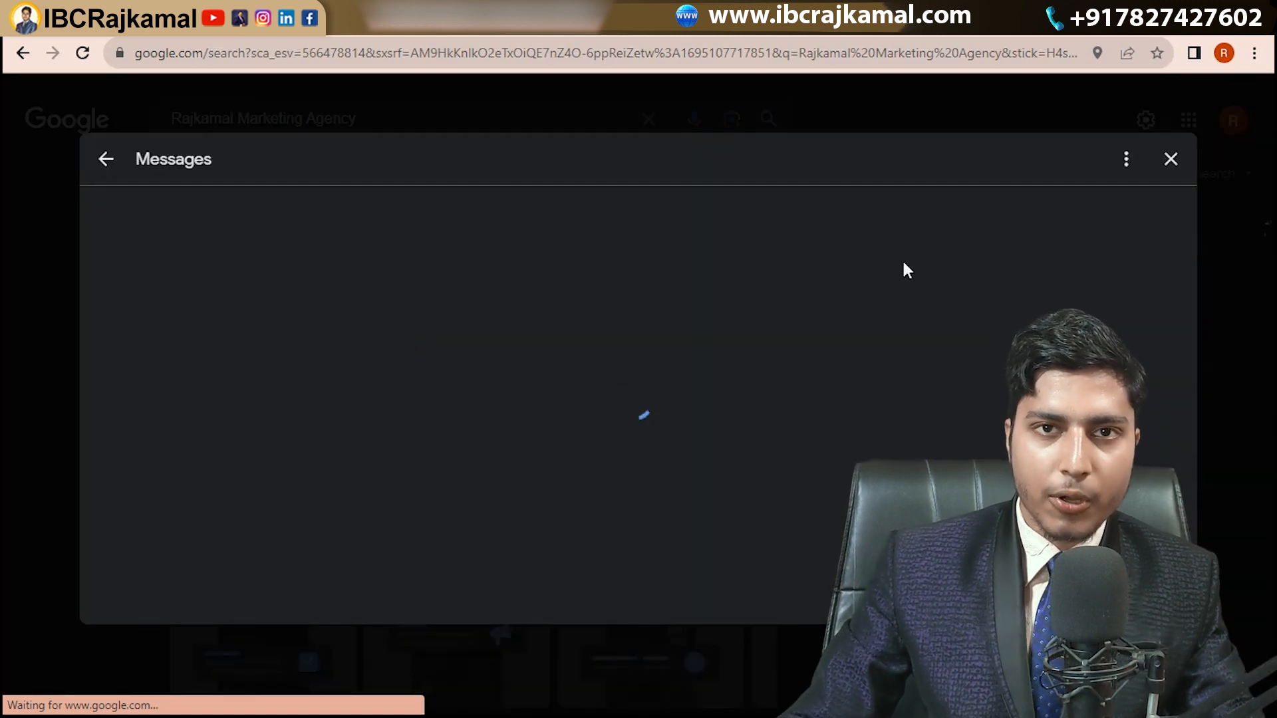
{"action": "left_click", "coordinate": [1126, 159]}
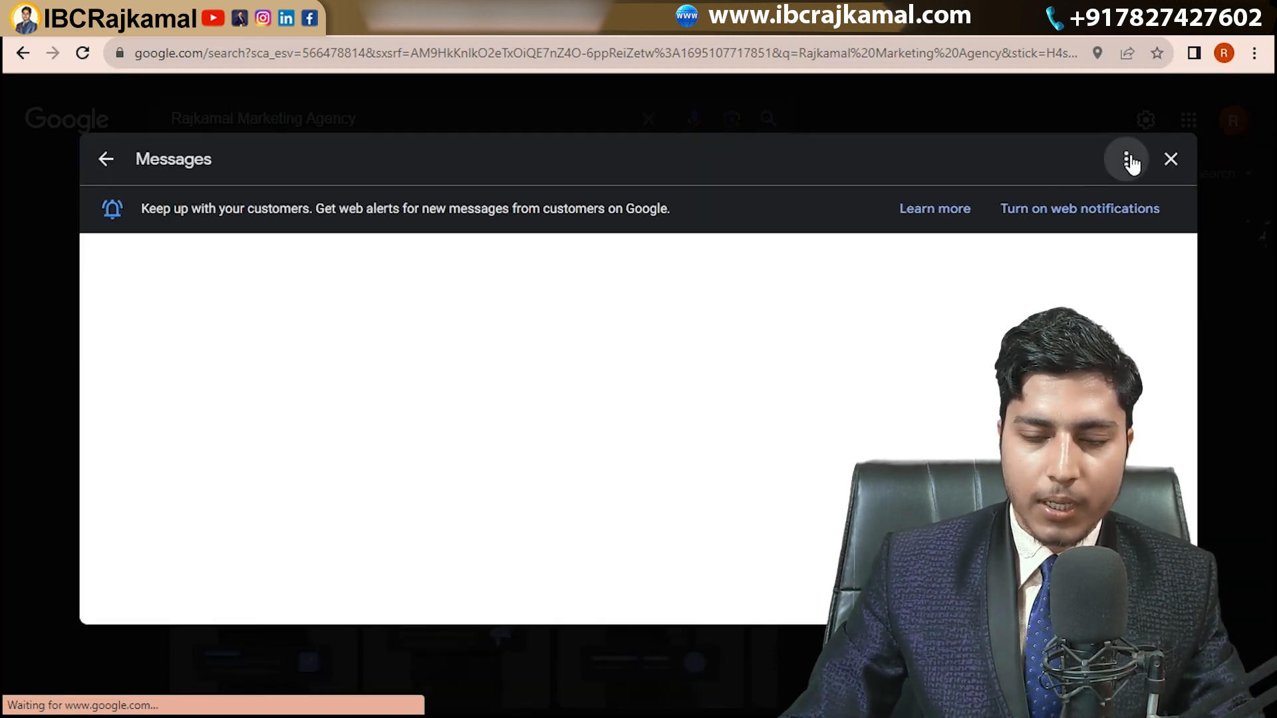
{"action": "left_click", "coordinate": [1151, 214]}
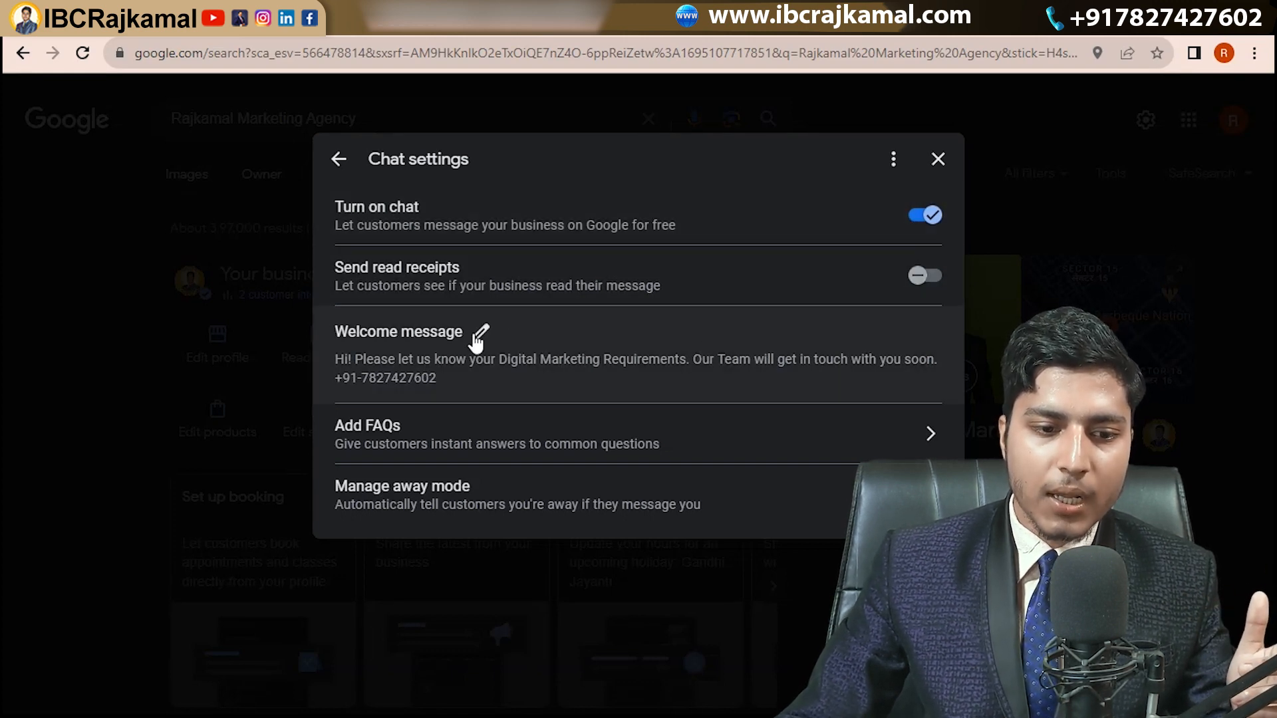
Open the chat welcome message for editing and highlight its text through to the phone number.
{"action": "left_click", "coordinate": [482, 336]}
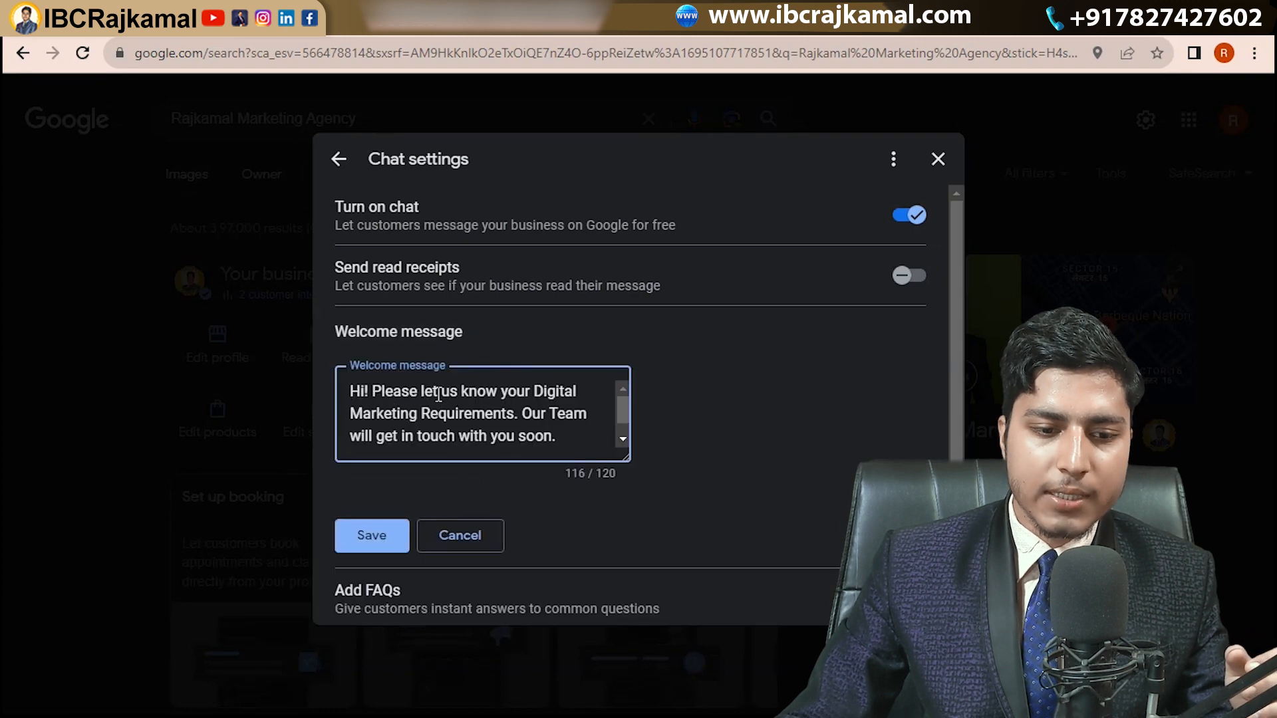
{"action": "left_click_drag", "start_coordinate": [383, 395], "coordinate": [548, 437]}
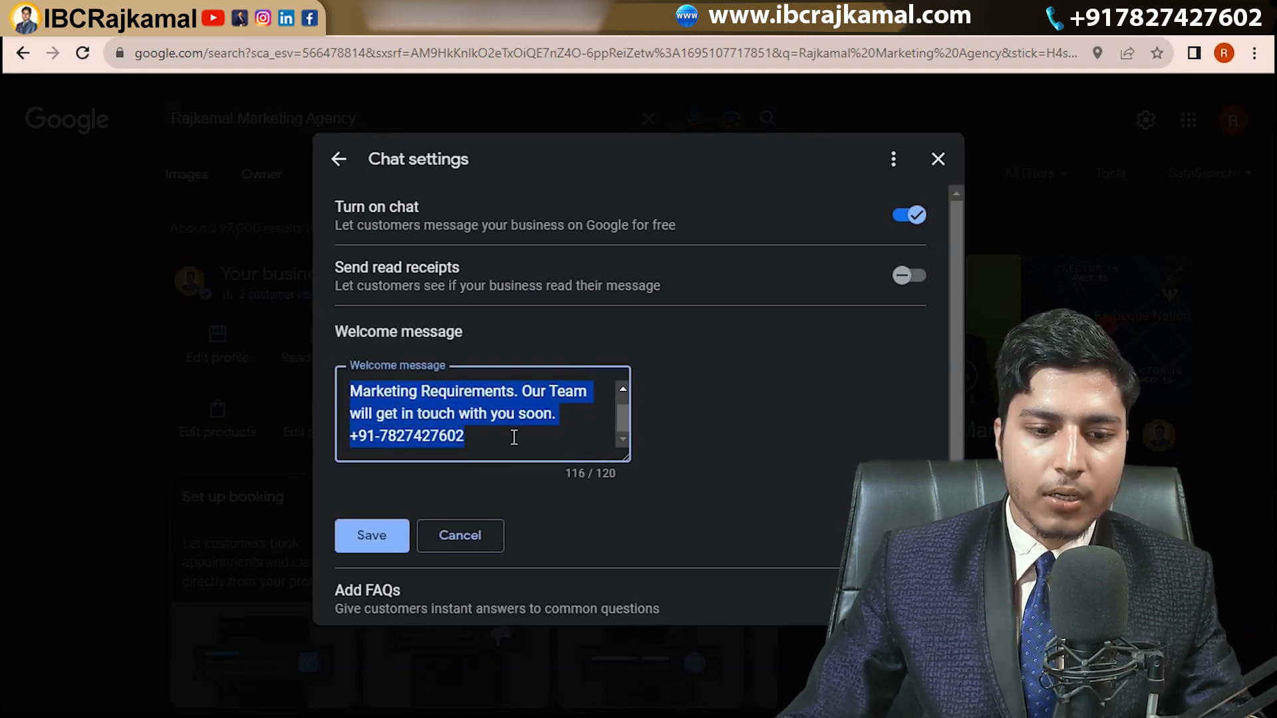
{"action": "scroll", "coordinate": [479, 445], "scroll_direction": "down", "scroll_amount": 1}
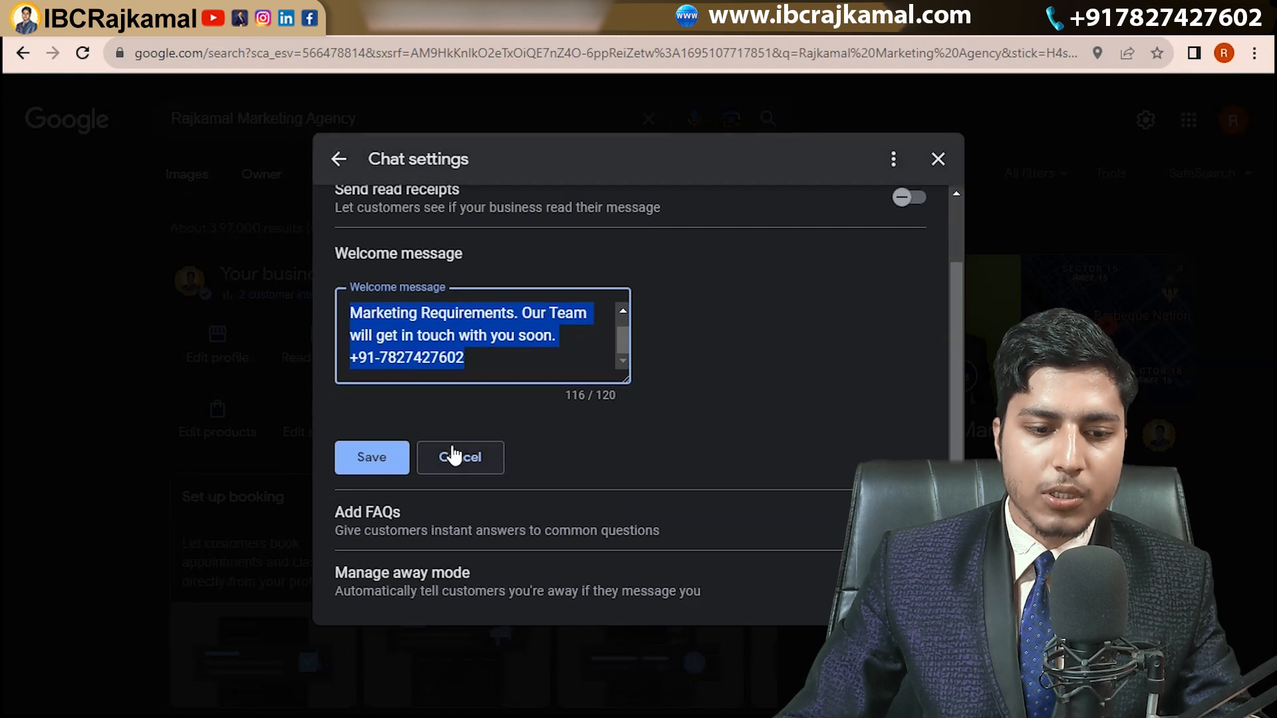
Examine the question and automated response fields of a new custom FAQ and close the chat settings without adding one.
{"action": "left_click", "coordinate": [495, 518]}
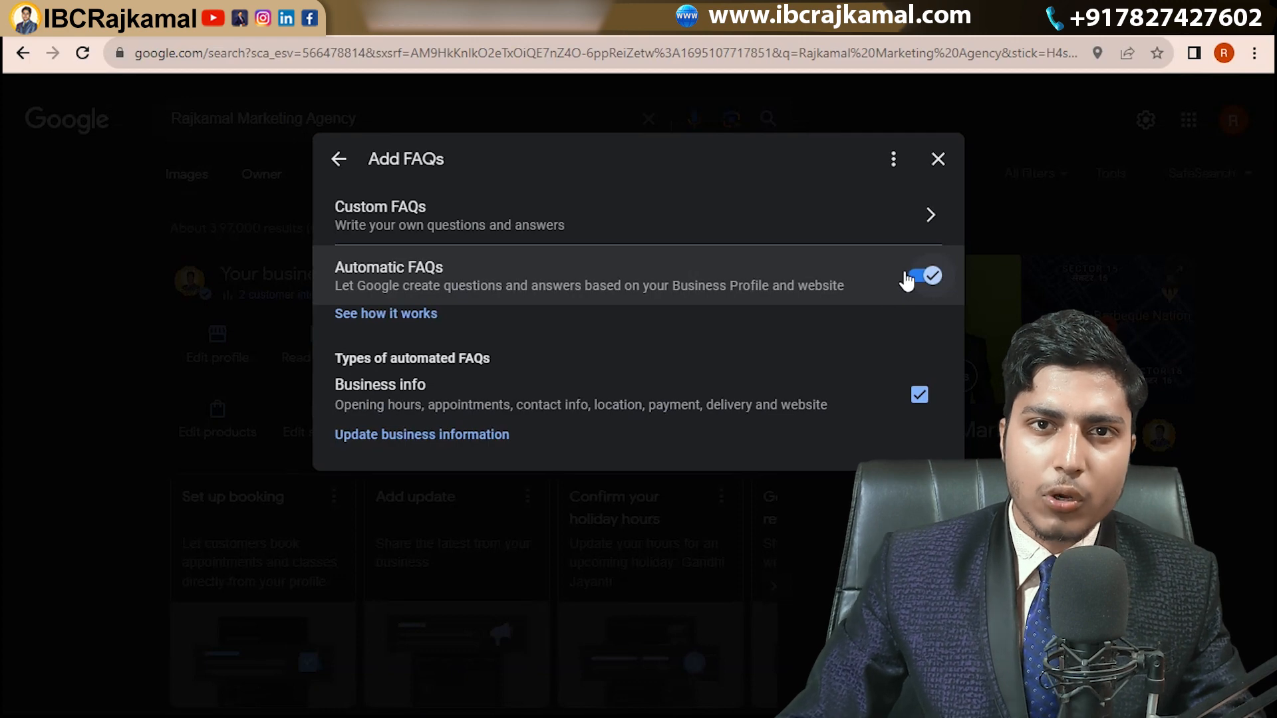
{"action": "left_click", "coordinate": [641, 241]}
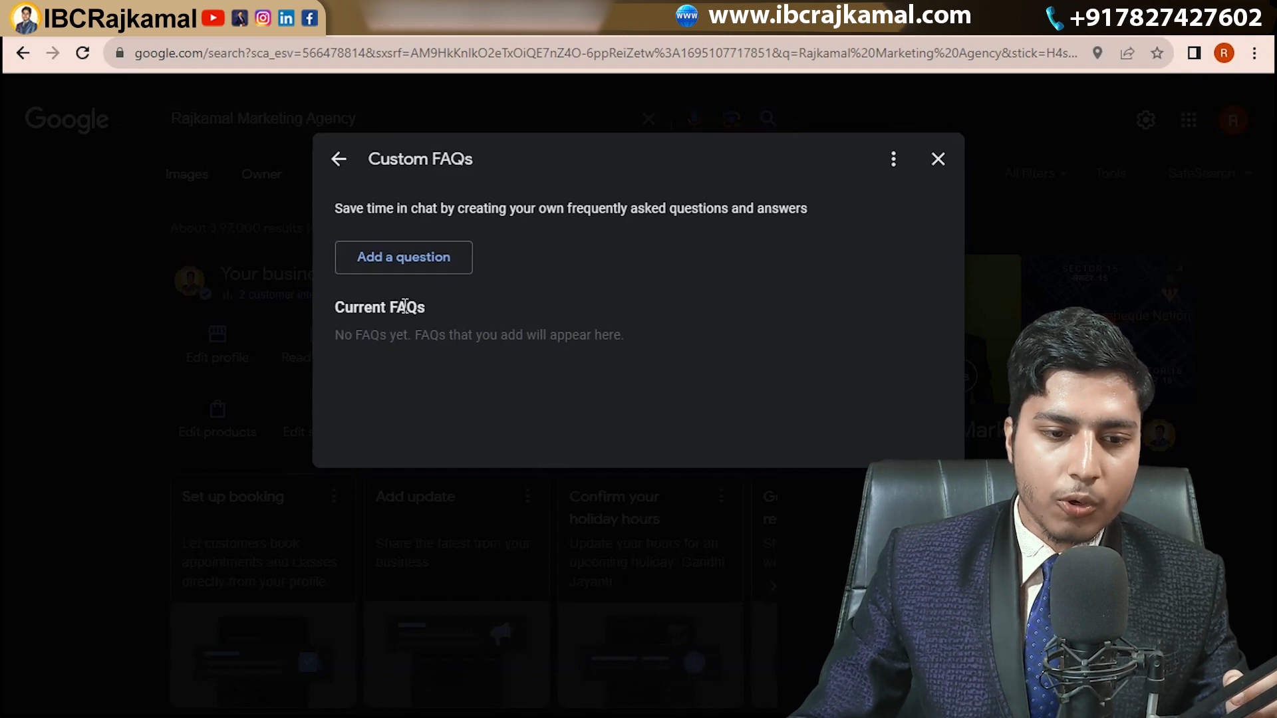
{"action": "left_click", "coordinate": [404, 260]}
{"action": "left_click", "coordinate": [433, 286]}
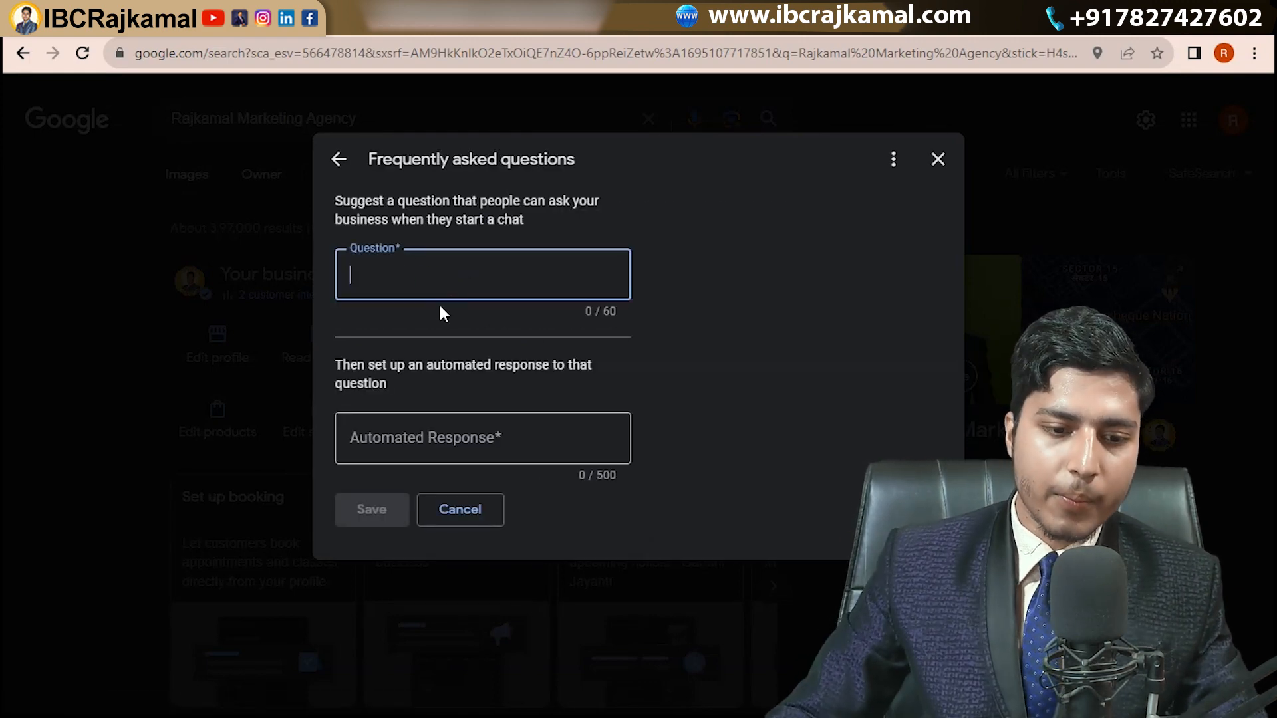
{"action": "left_click", "coordinate": [444, 436]}
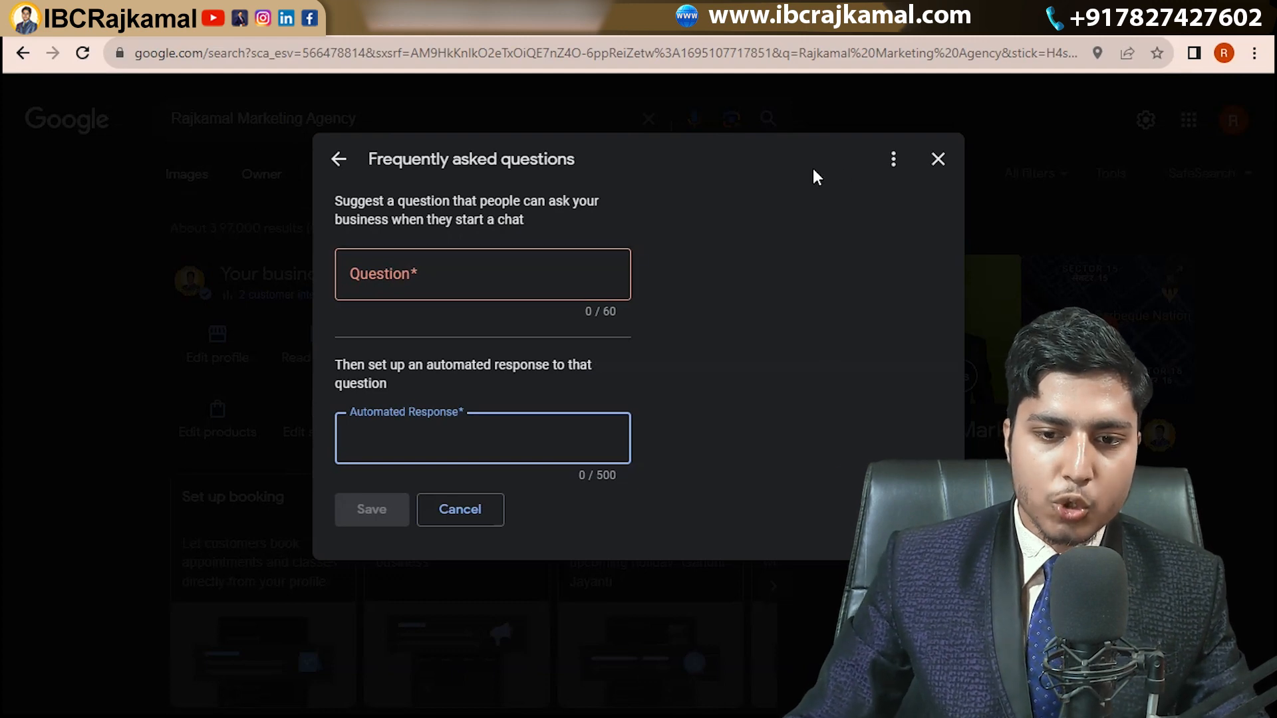
{"action": "left_click", "coordinate": [937, 160]}
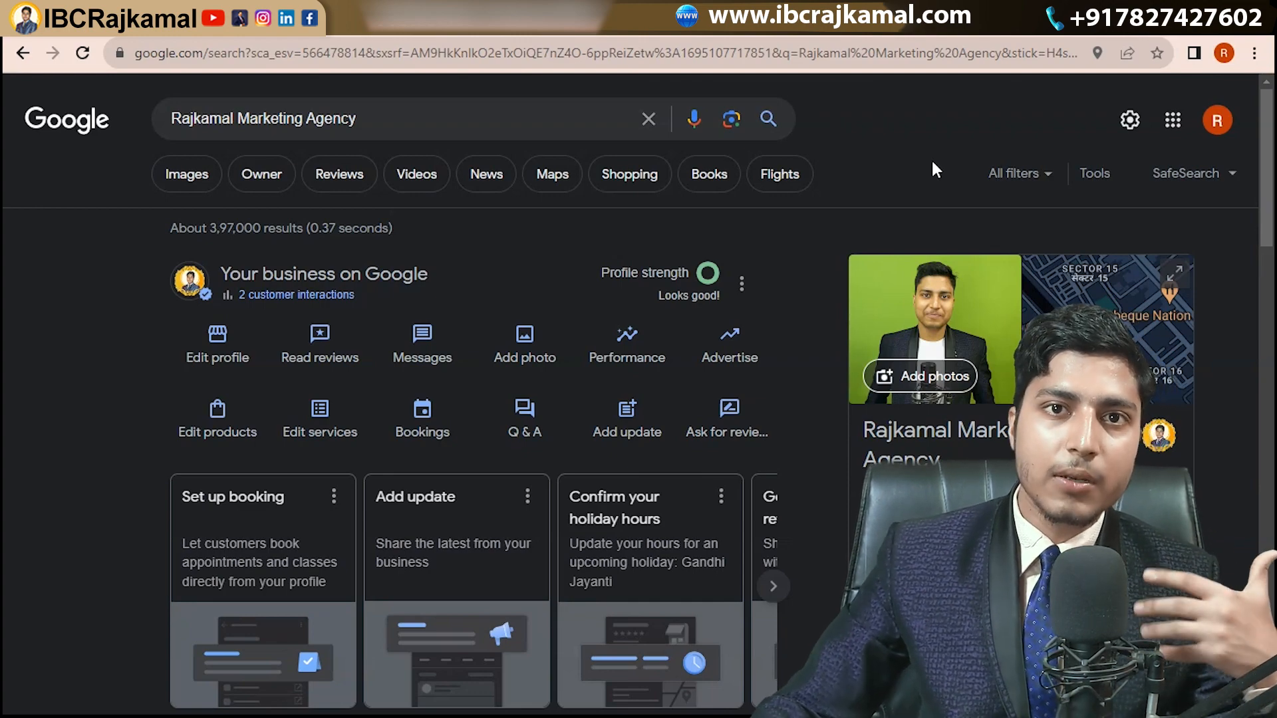
Switch to the Brave window with Google's local ranking help article and review its list of recommendations for updating business info.
{"action": "scroll", "coordinate": [782, 329], "scroll_direction": "down", "scroll_amount": 3}
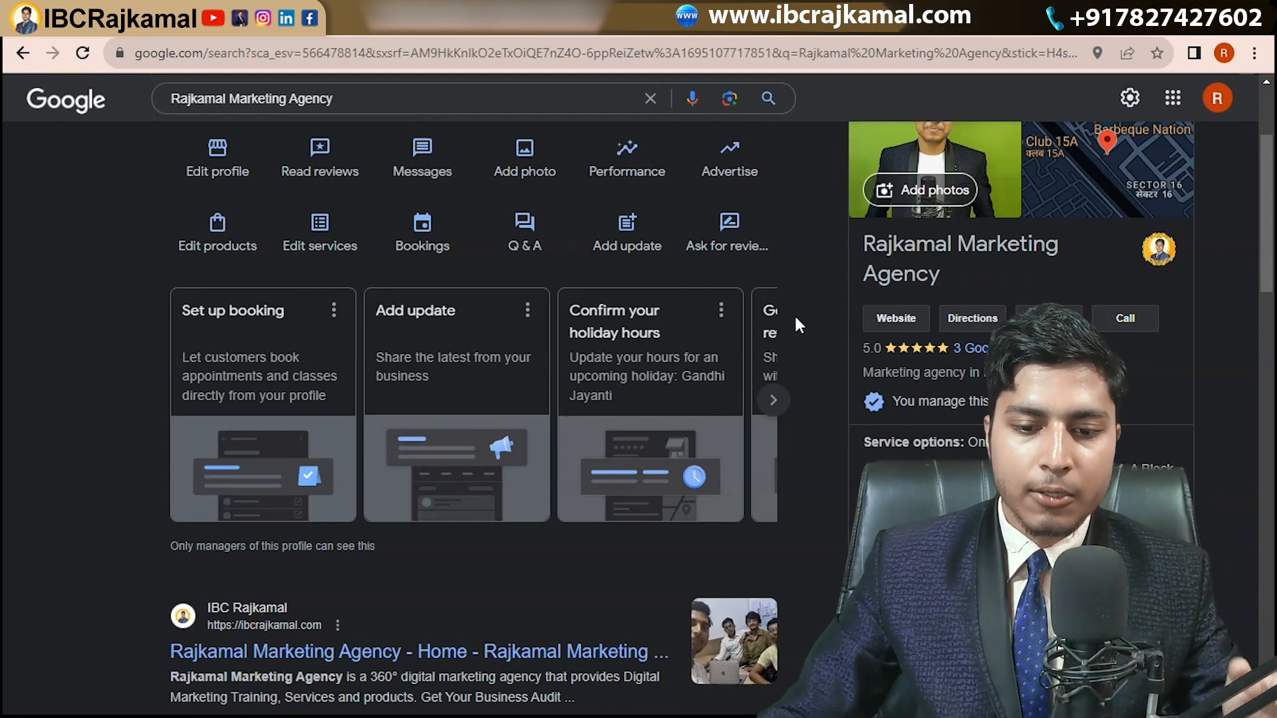
{"action": "scroll", "coordinate": [796, 319], "scroll_direction": "down", "scroll_amount": 5}
{"action": "key", "text": "super+Tab"}
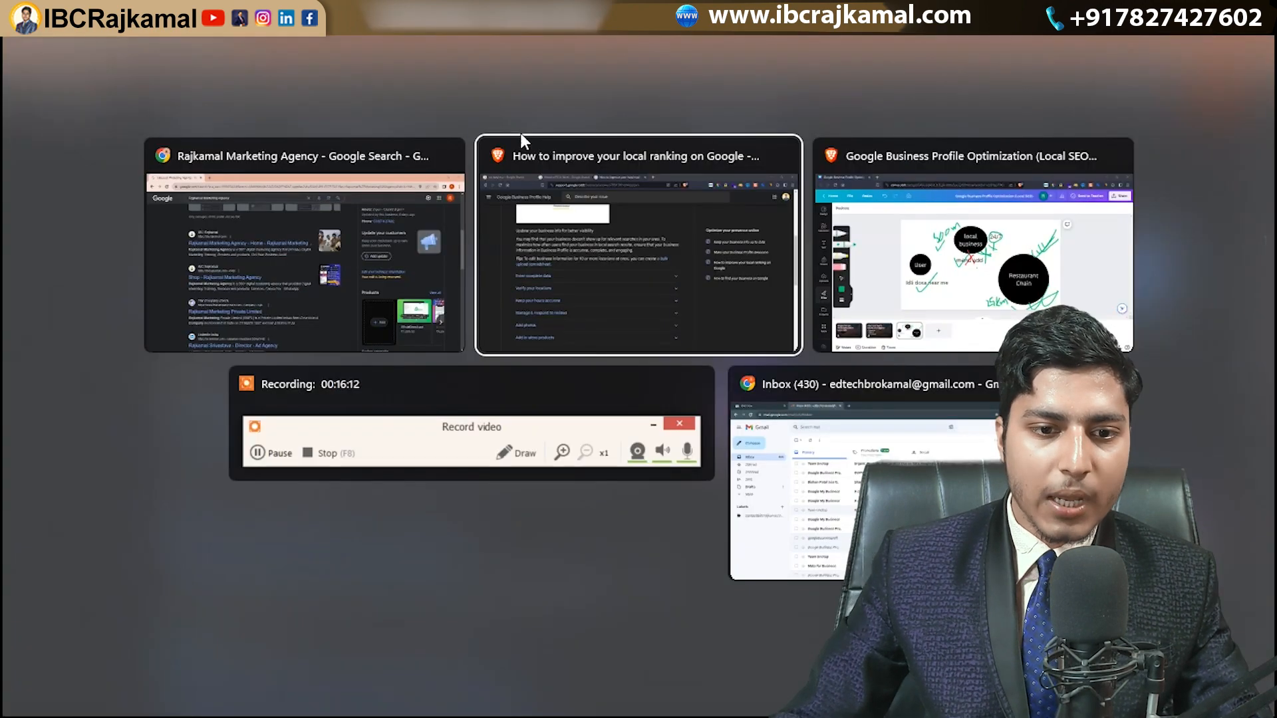
{"action": "left_click", "coordinate": [520, 137]}
{"action": "scroll", "coordinate": [314, 308], "scroll_direction": "down", "scroll_amount": 2}
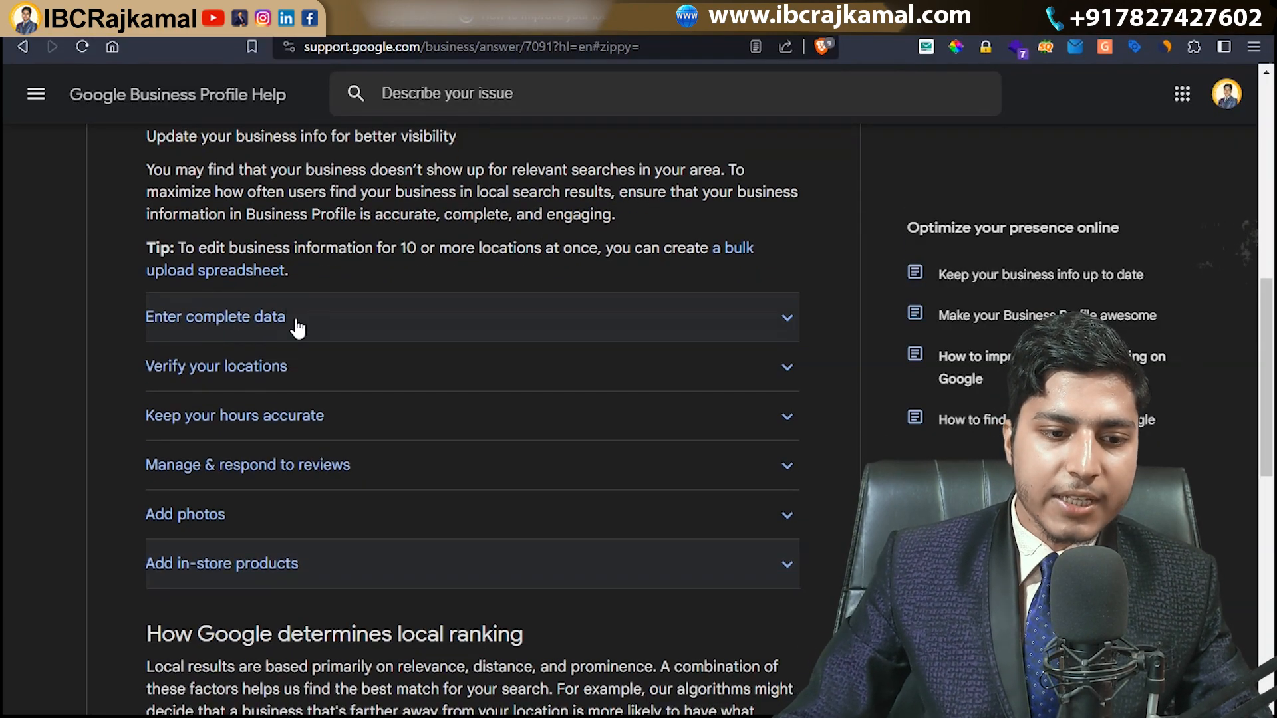
{"action": "scroll", "coordinate": [298, 304], "scroll_direction": "down", "scroll_amount": 1}
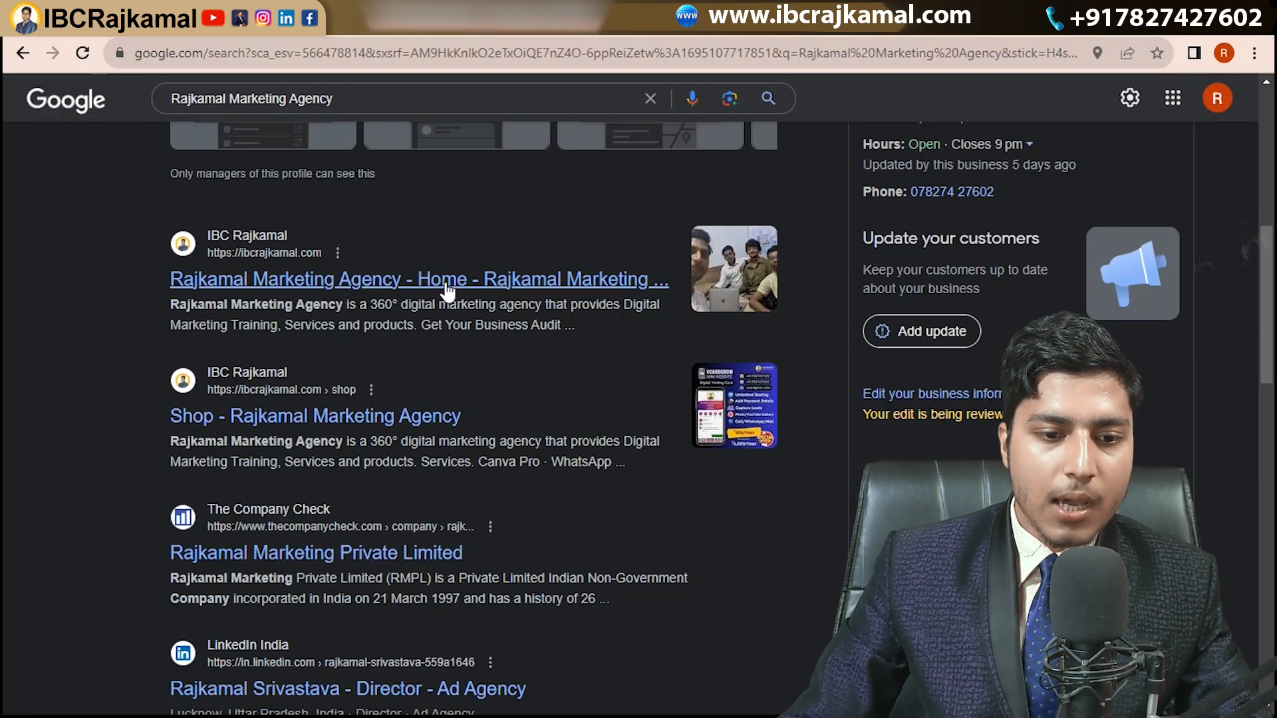
Return to the business profile in Chrome, view its Performance overview and close it.
{"action": "scroll", "coordinate": [436, 350], "scroll_direction": "up", "scroll_amount": 6}
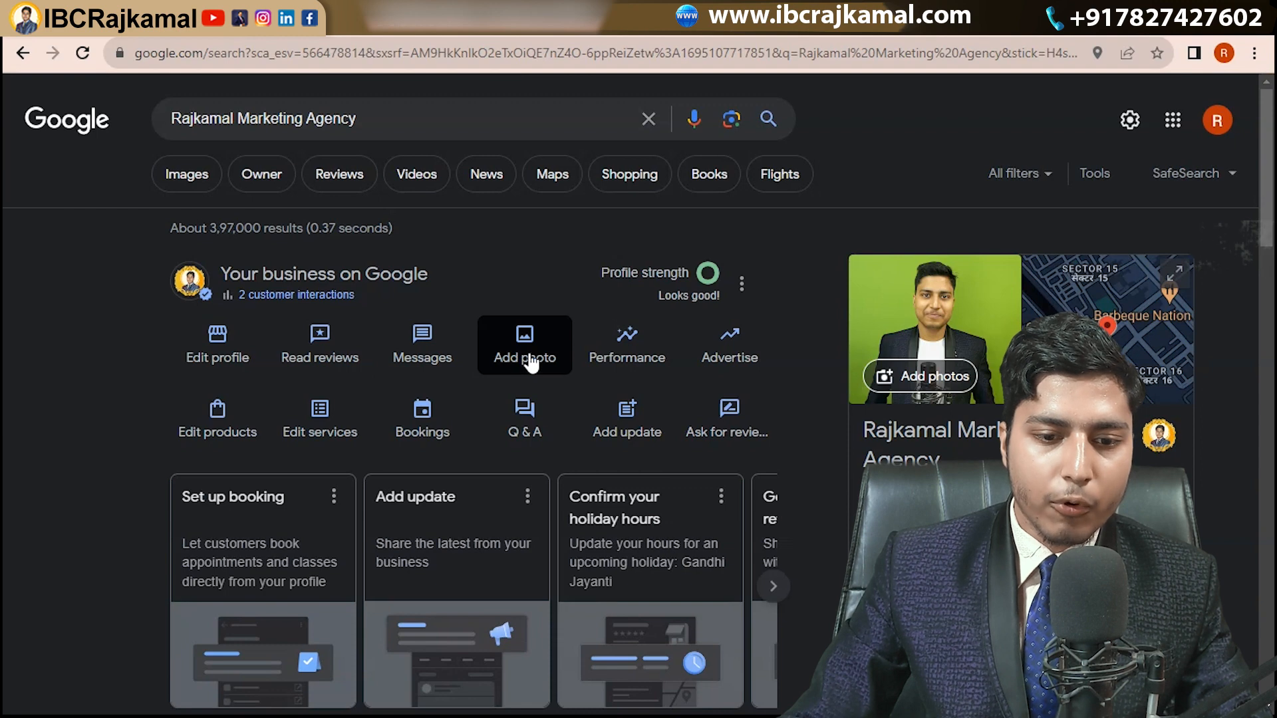
{"action": "left_click", "coordinate": [643, 358]}
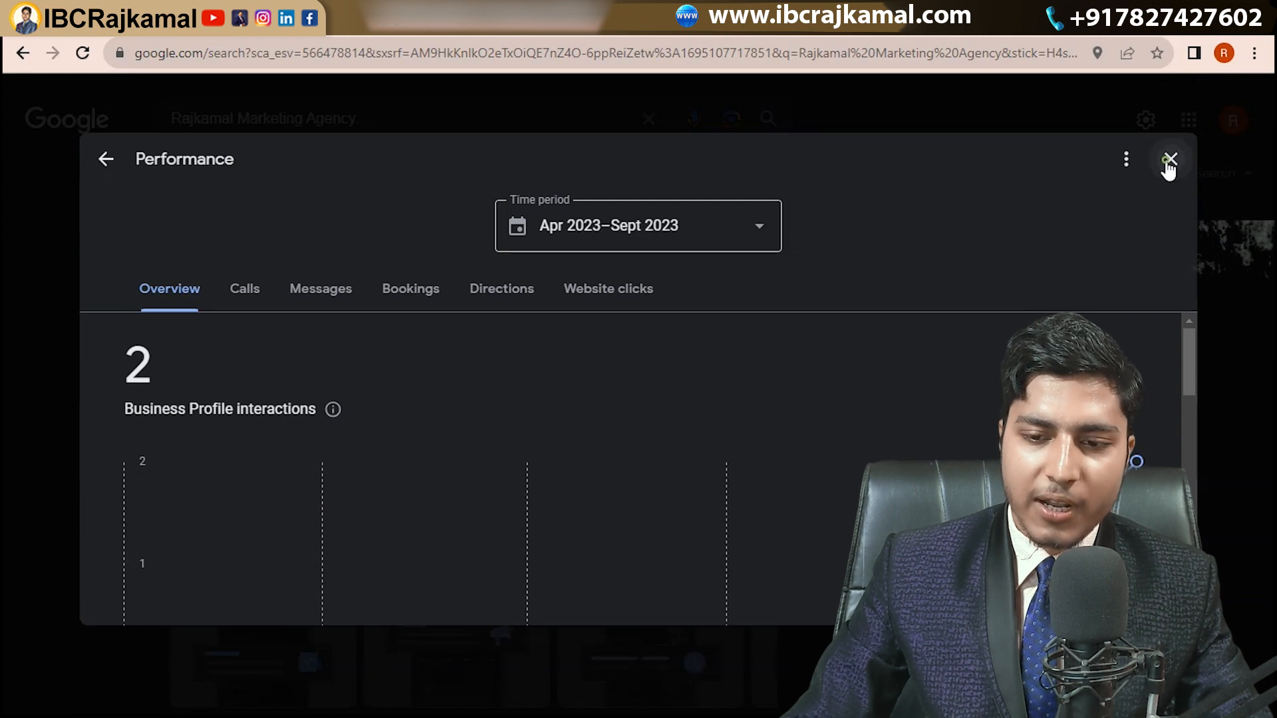
{"action": "left_click", "coordinate": [1169, 162]}
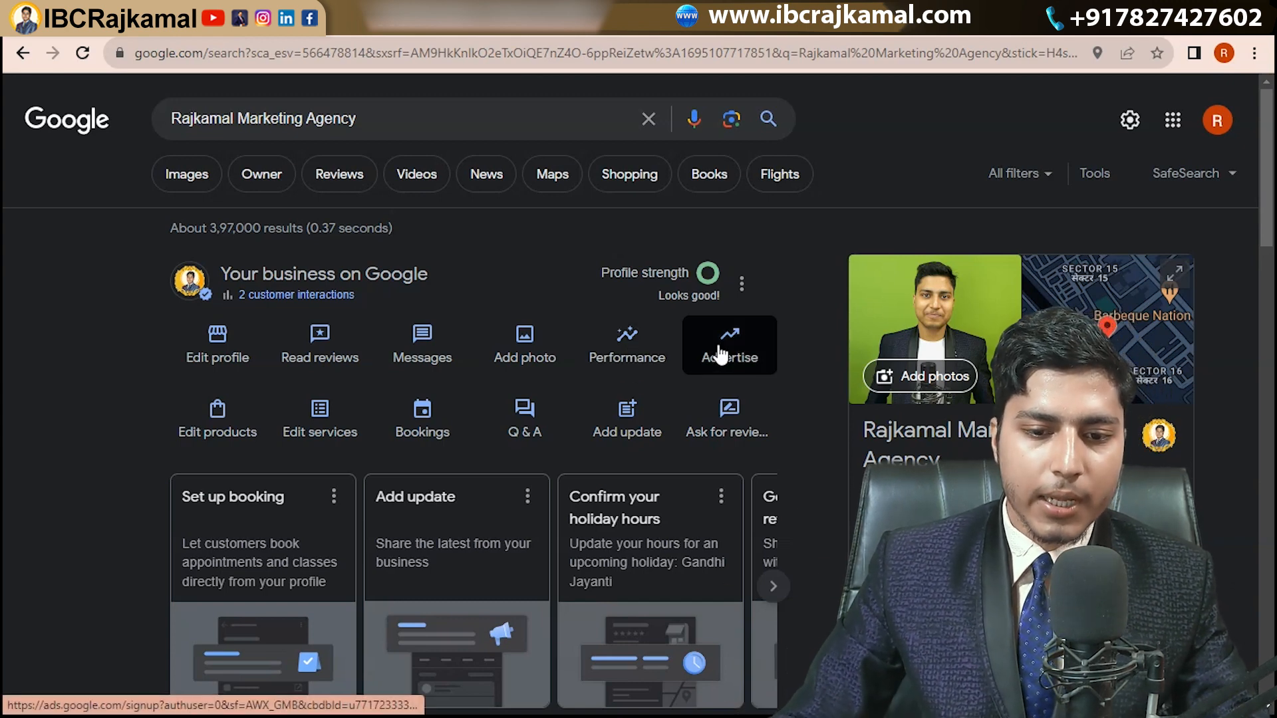
Open the profile's Advertise option in Google Ads and return to the business profile.
{"action": "left_click", "coordinate": [726, 353]}
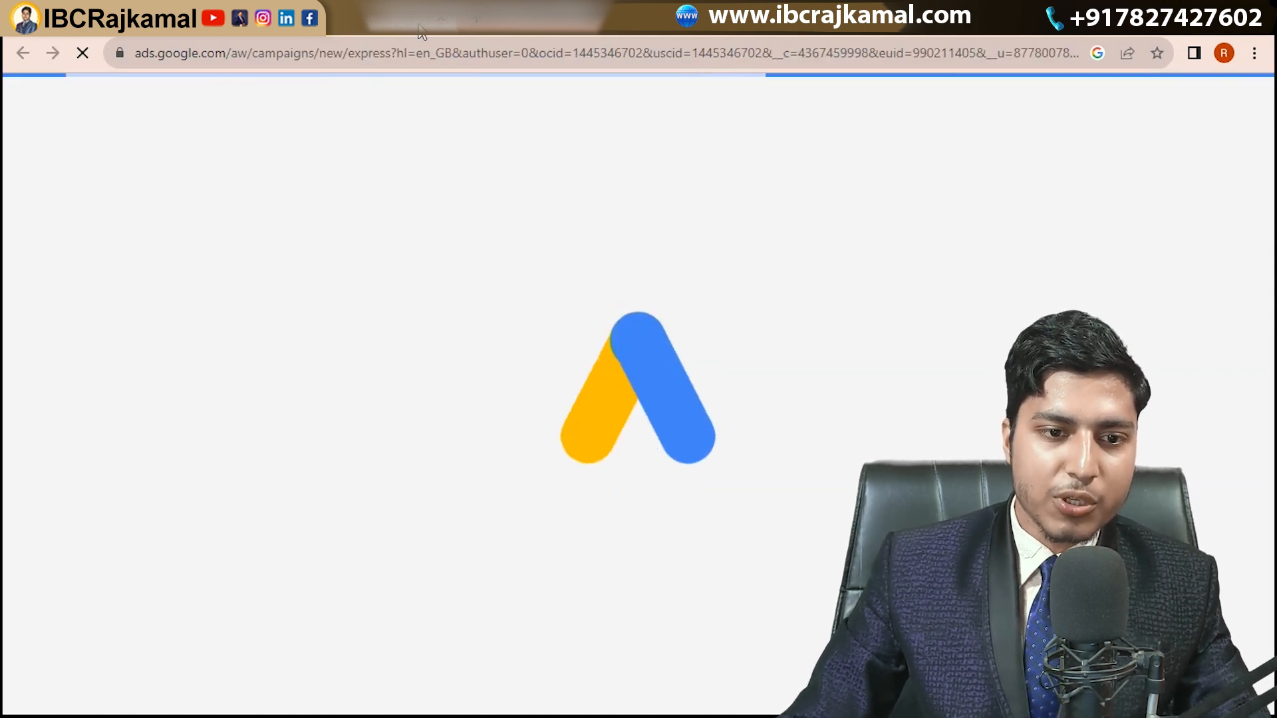
{"action": "left_click", "coordinate": [179, 21]}
{"action": "left_click", "coordinate": [332, 21]}
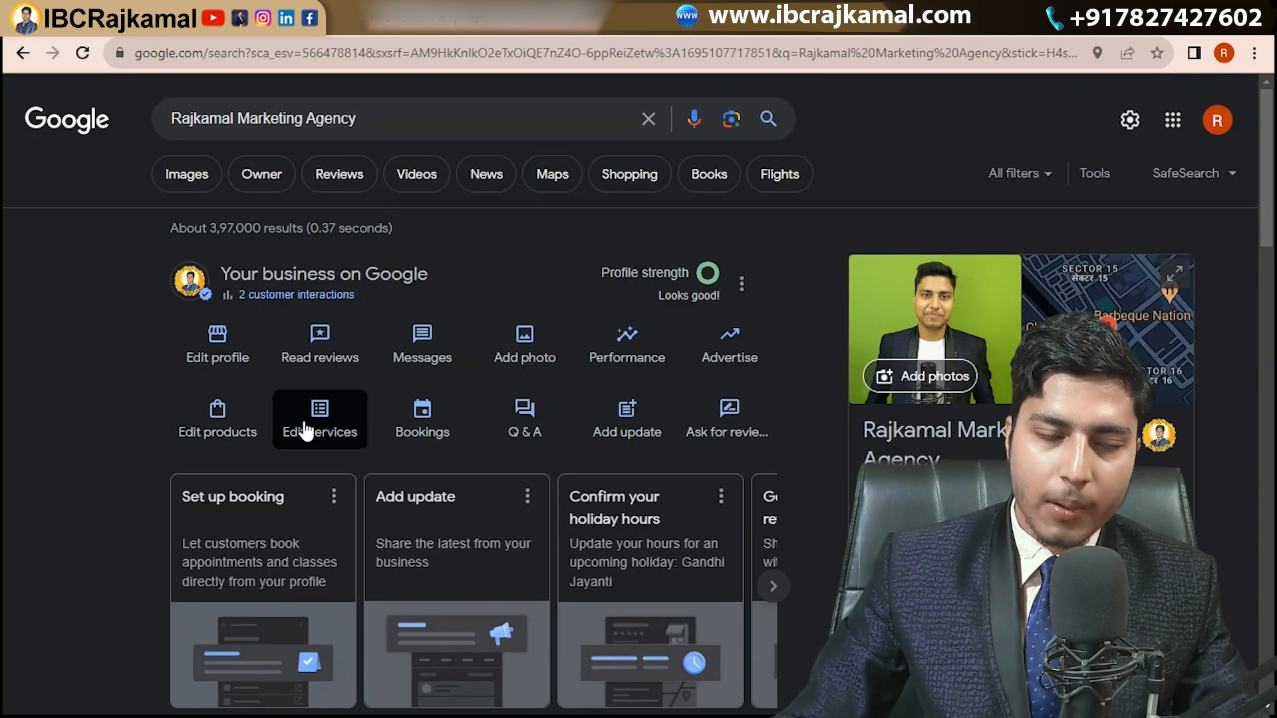
Open the profile's services, highlight the primary category label and look through the listed services.
{"action": "left_click", "coordinate": [322, 429]}
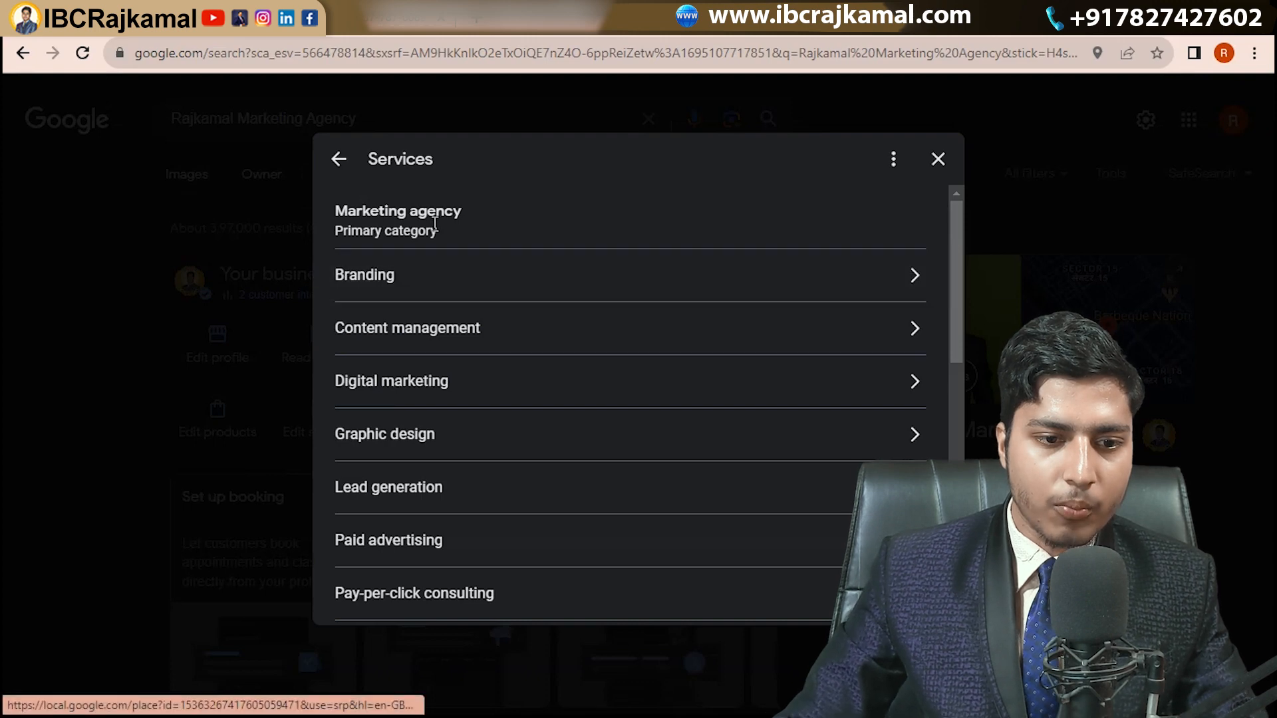
{"action": "left_click_drag", "start_coordinate": [389, 241], "coordinate": [331, 241]}
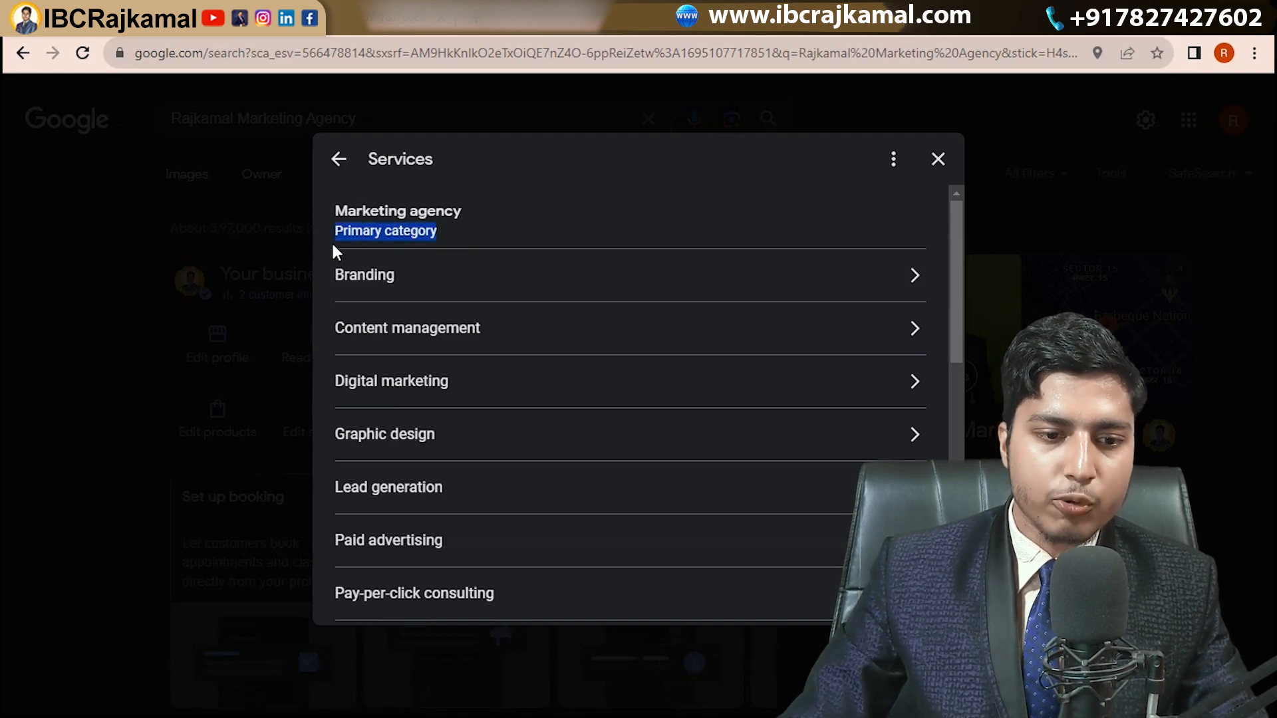
{"action": "scroll", "coordinate": [422, 436], "scroll_direction": "down", "scroll_amount": 7}
{"action": "scroll", "coordinate": [444, 479], "scroll_direction": "down", "scroll_amount": 3}
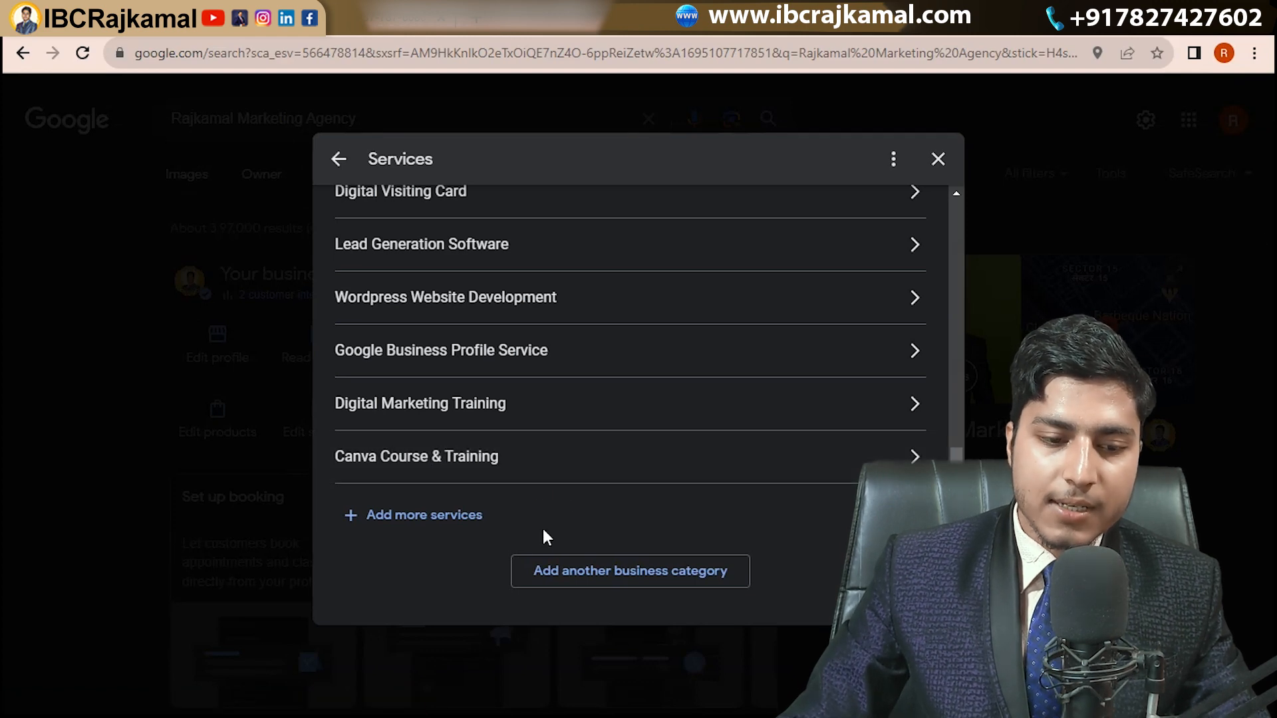
Draft a custom service named "Google Business Profile Services" under the Marketing agency category and discard the changes.
{"action": "left_click", "coordinate": [439, 517]}
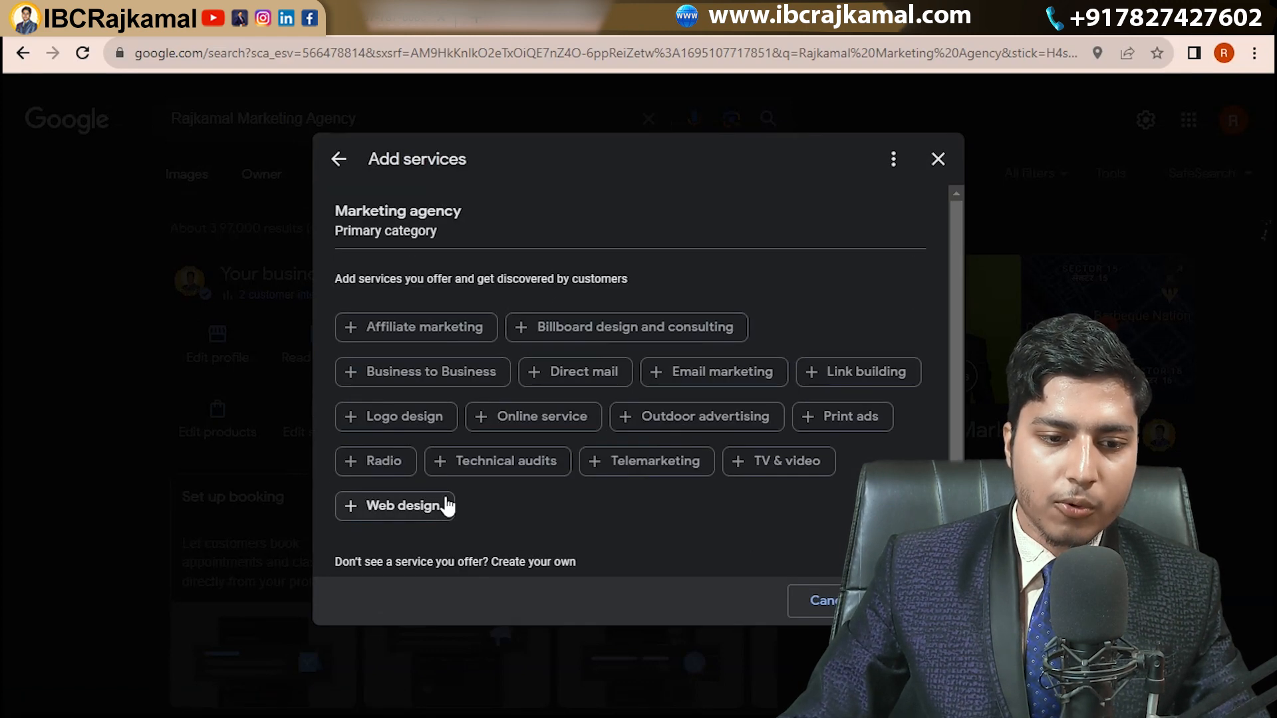
{"action": "scroll", "coordinate": [441, 526], "scroll_direction": "down", "scroll_amount": 2}
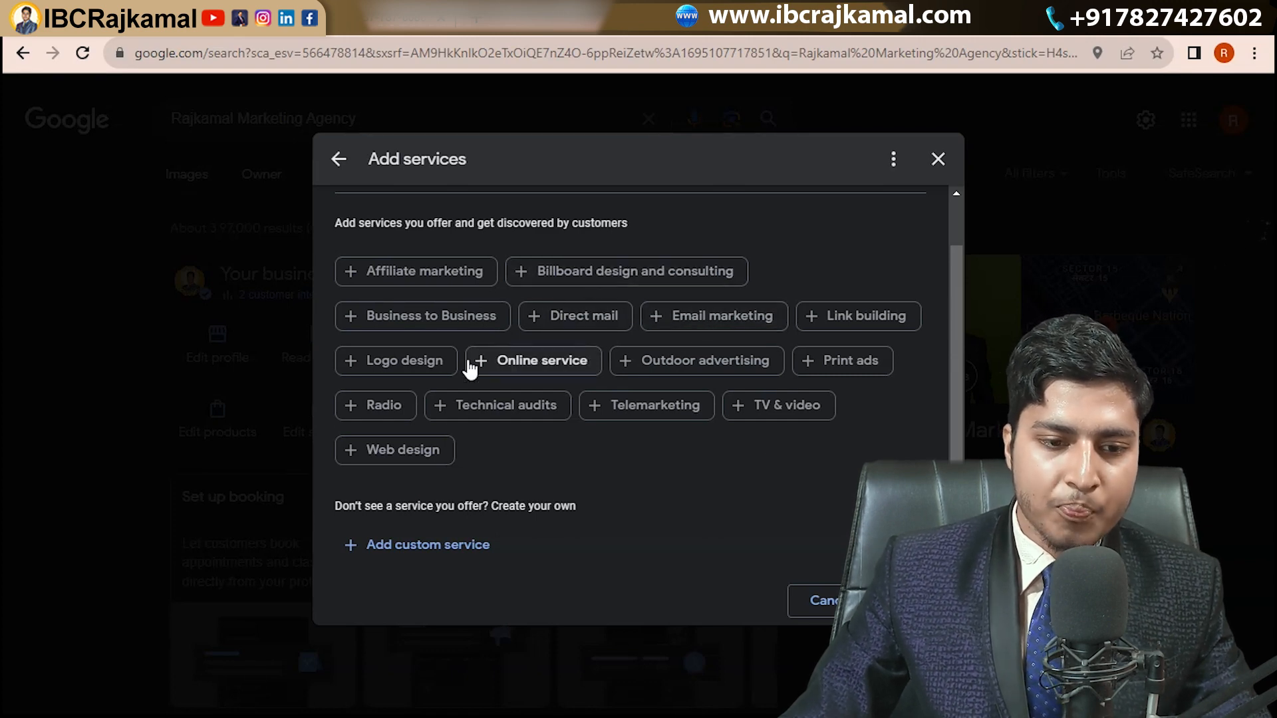
{"action": "left_click", "coordinate": [445, 542]}
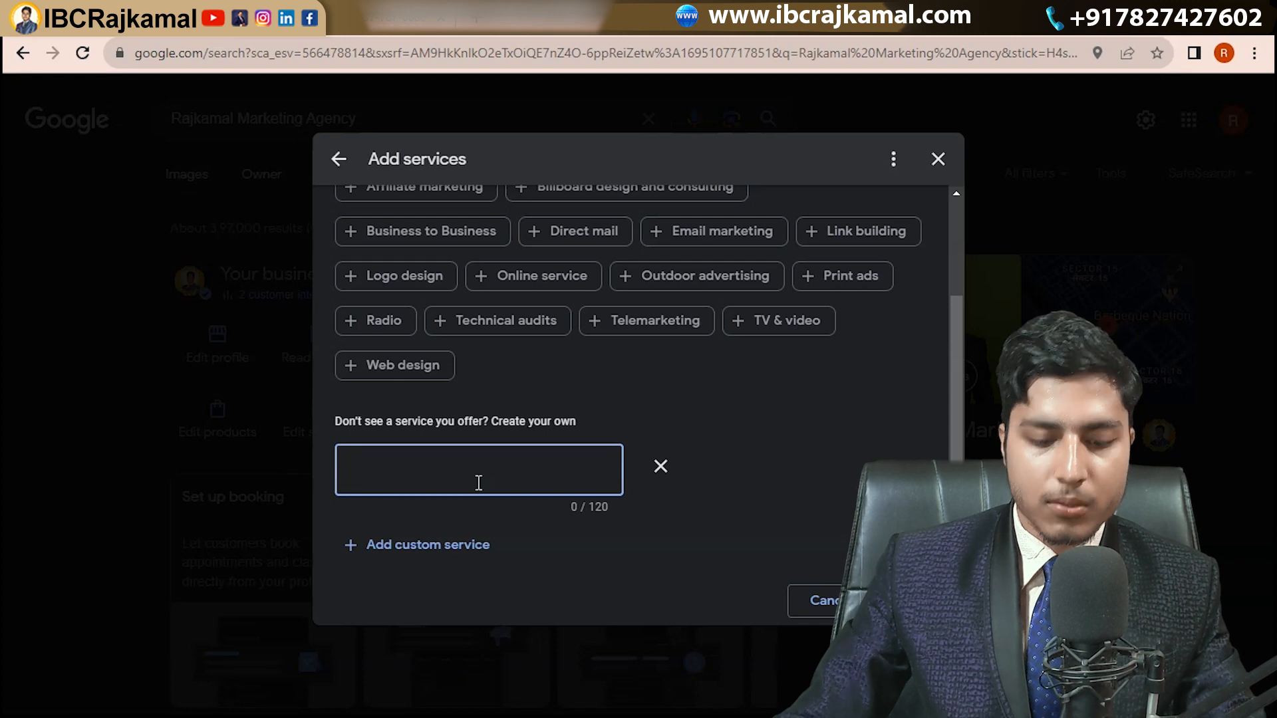
{"action": "type", "text": "GOolg e"}
{"action": "key", "text": "BackSpace"}
{"action": "key", "text": "BackSpace"}
{"action": "key", "text": "BackSpace"}
{"action": "key", "text": "BackSpace"}
{"action": "key", "text": "BackSpace"}
{"action": "key", "text": "BackSpace"}
{"action": "type", "text": "oo"}
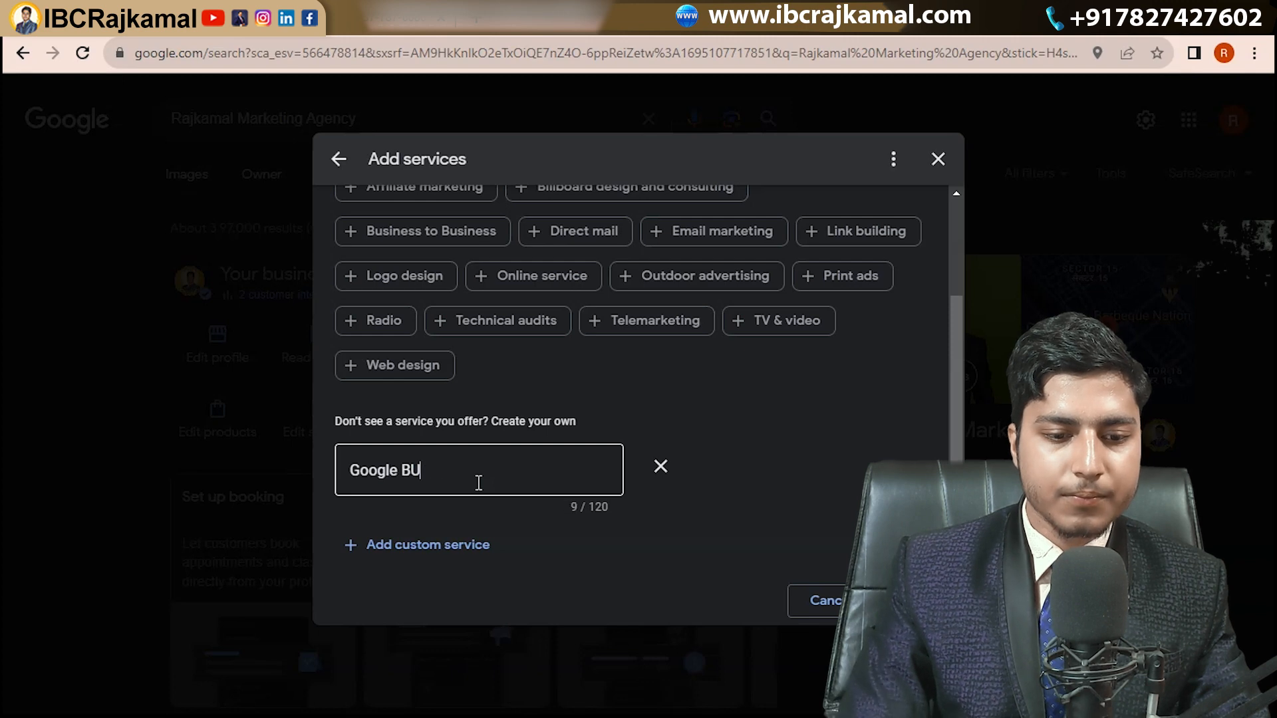
{"action": "type", "text": "gle Business Pro"}
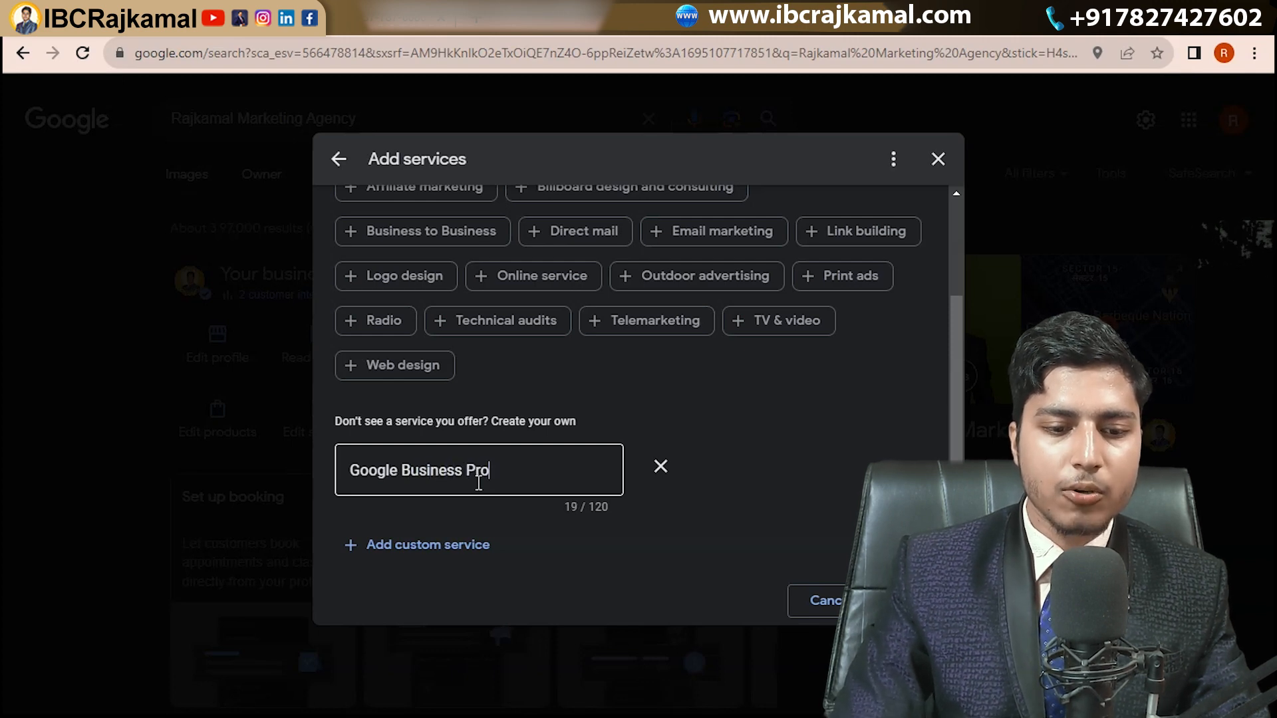
{"action": "type", "text": "file Services"}
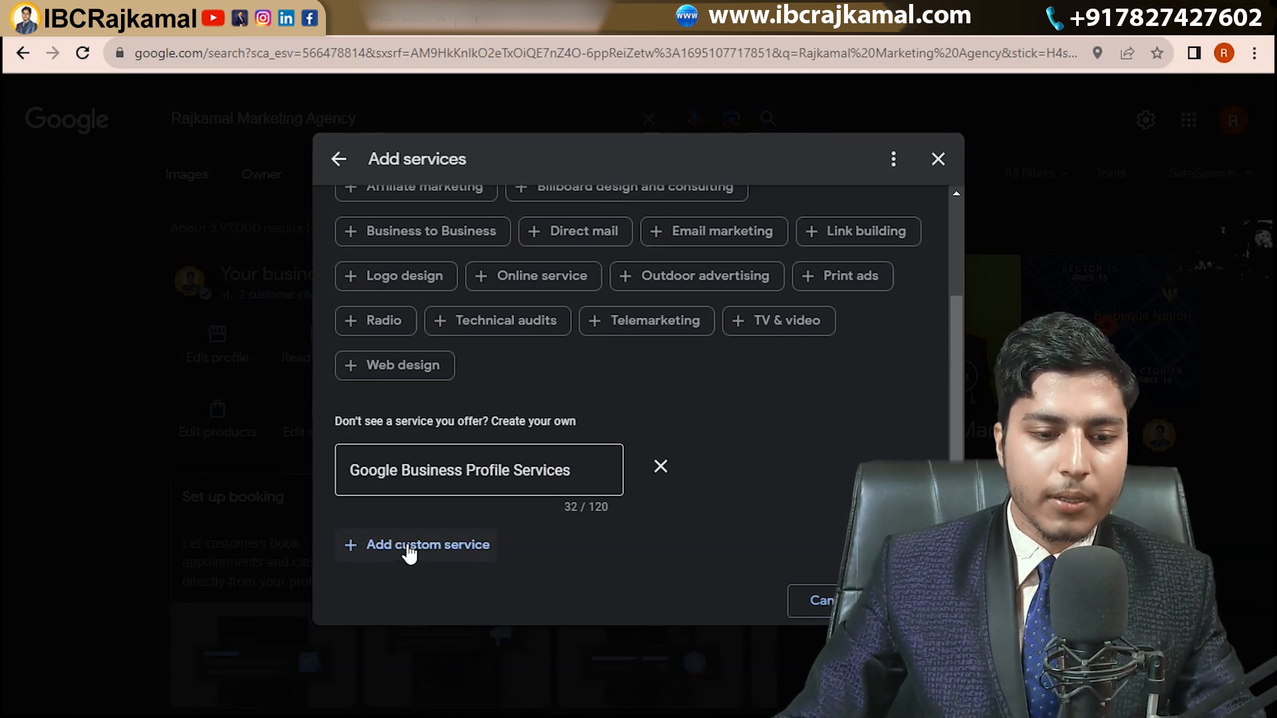
{"action": "left_click", "coordinate": [409, 546]}
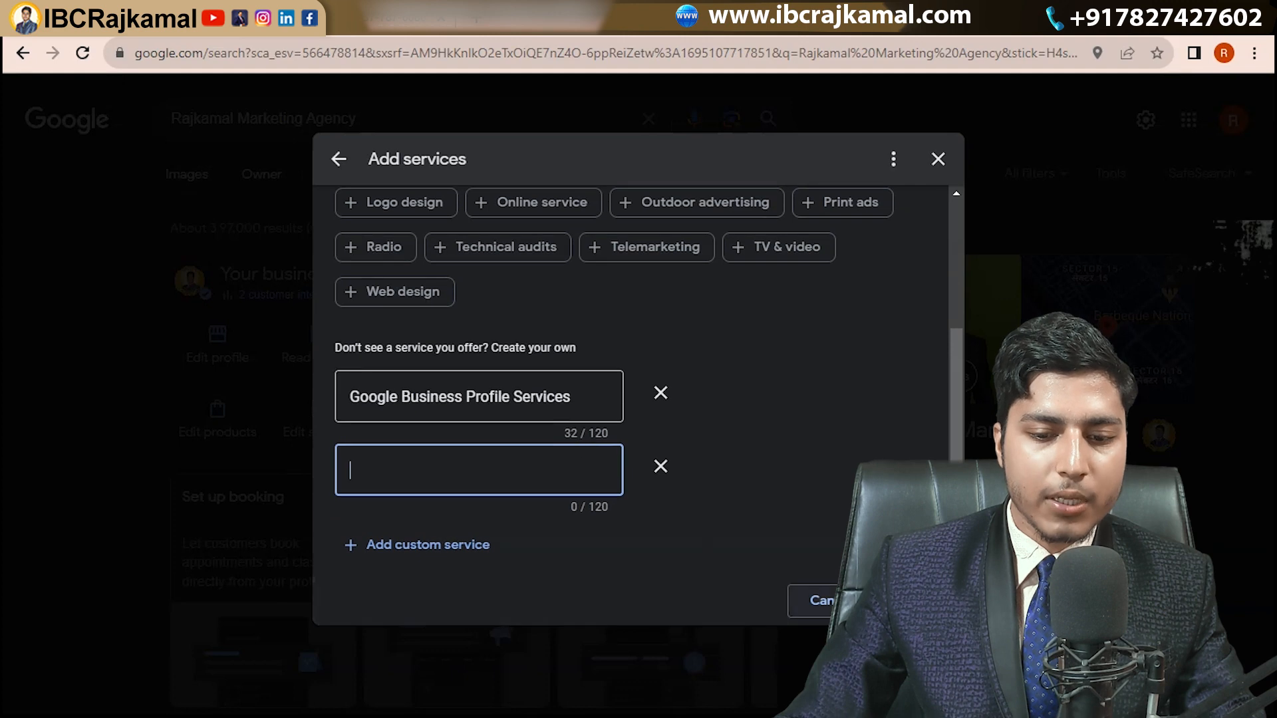
{"action": "key", "text": "Escape"}
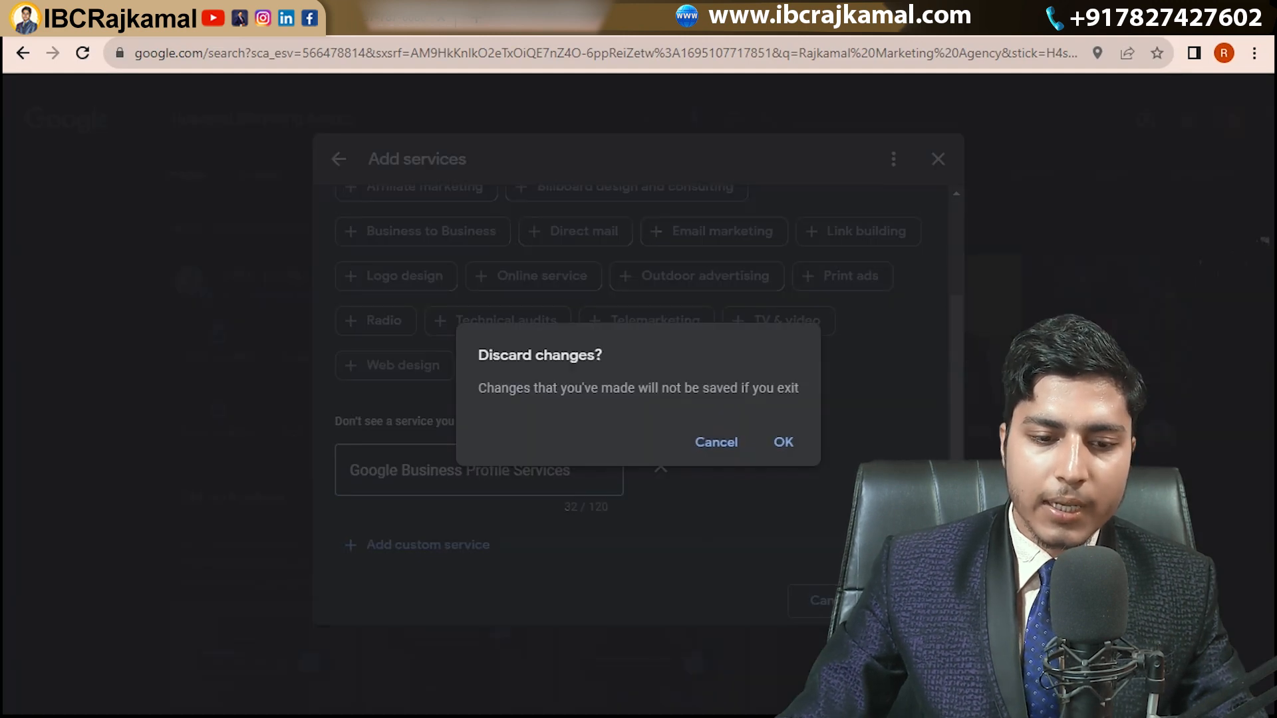
{"action": "left_click", "coordinate": [785, 456]}
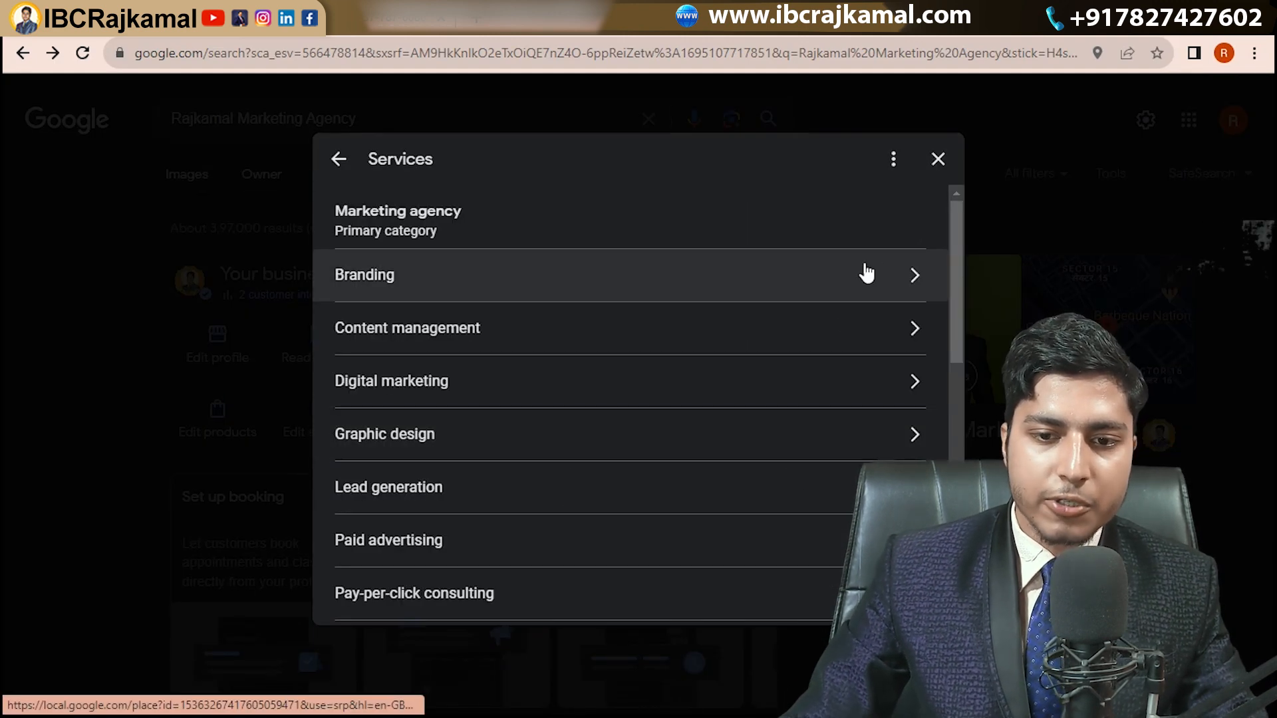
Look through the rest of the listed services and close the services list.
{"action": "scroll", "coordinate": [835, 339], "scroll_direction": "down", "scroll_amount": 10}
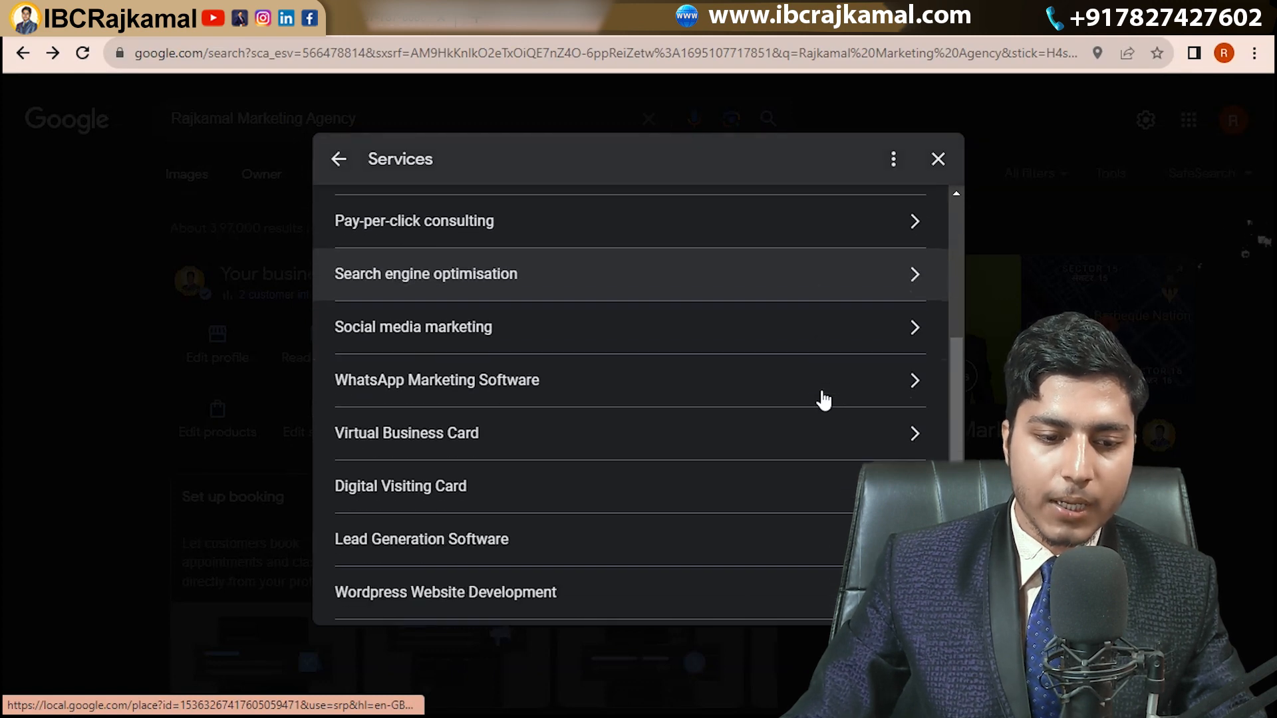
{"action": "left_click", "coordinate": [938, 159]}
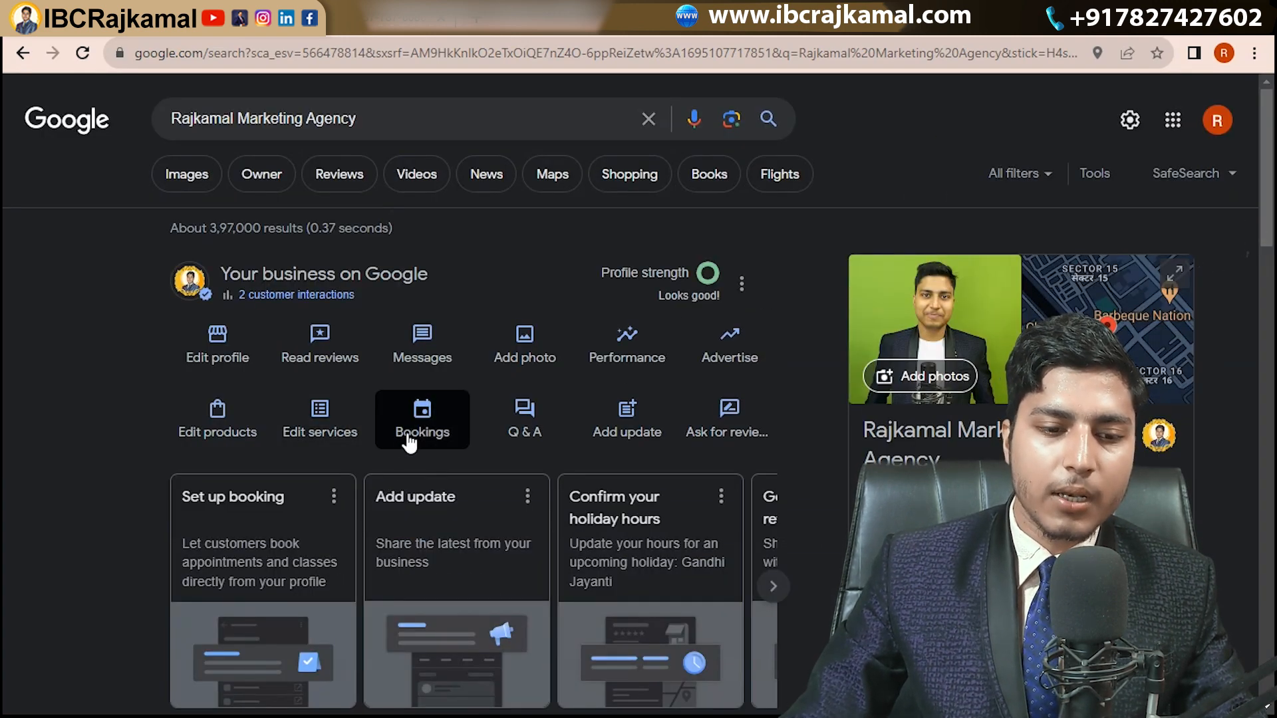
Open the profile's booking setup and add a link to online booking tools with the URL ibcrajkamal.com.
{"action": "left_click", "coordinate": [431, 432]}
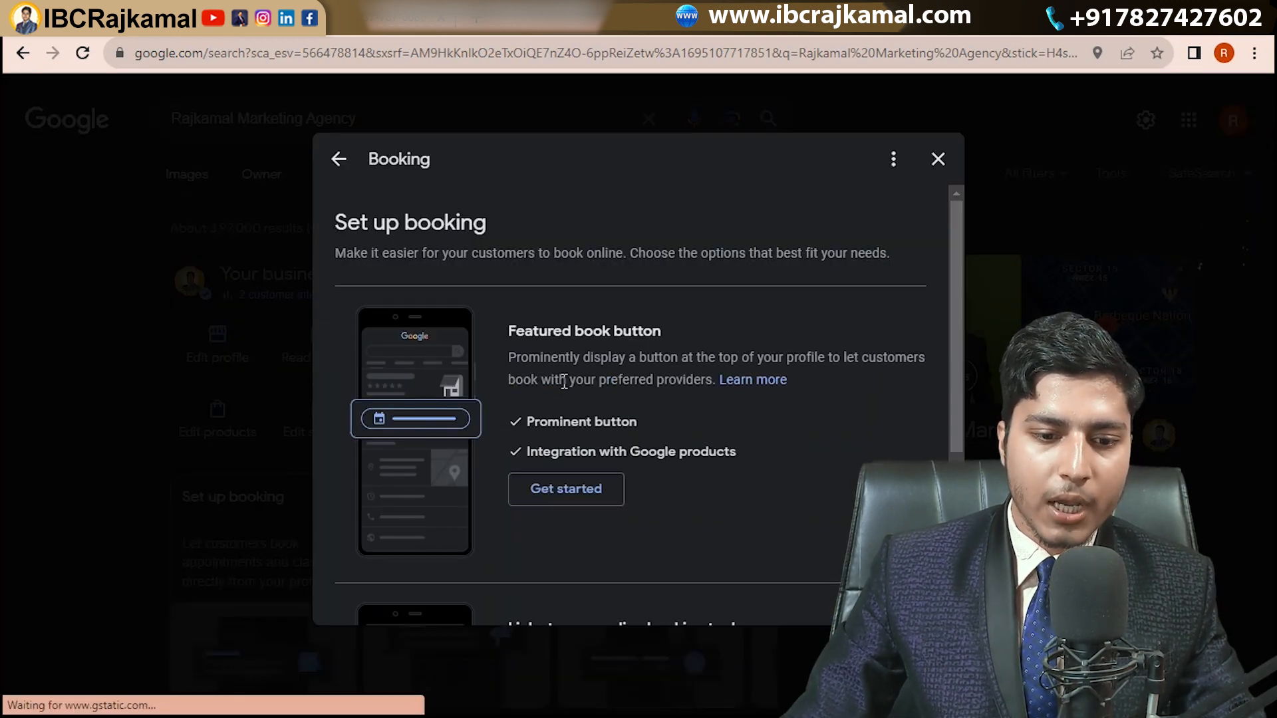
{"action": "scroll", "coordinate": [666, 367], "scroll_direction": "down", "scroll_amount": 3}
{"action": "scroll", "coordinate": [600, 397], "scroll_direction": "down", "scroll_amount": 1}
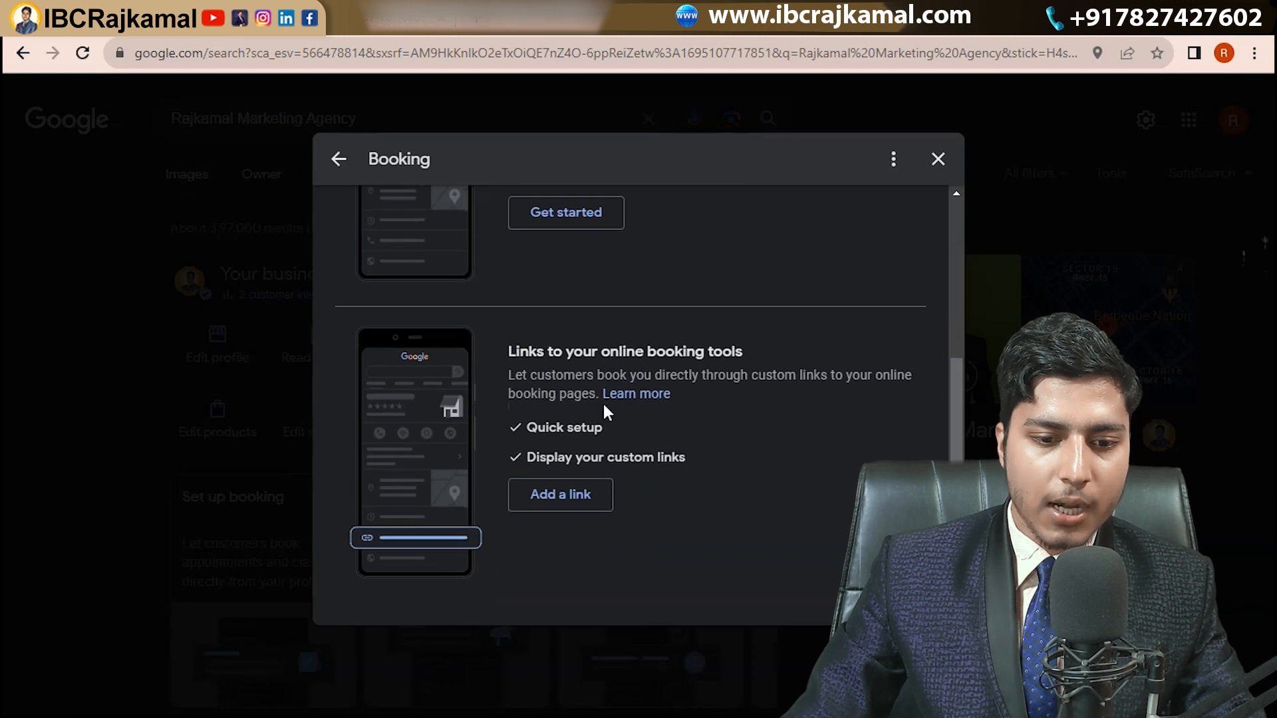
{"action": "left_click", "coordinate": [580, 502]}
{"action": "type", "text": "ibcrajkamal.com"}
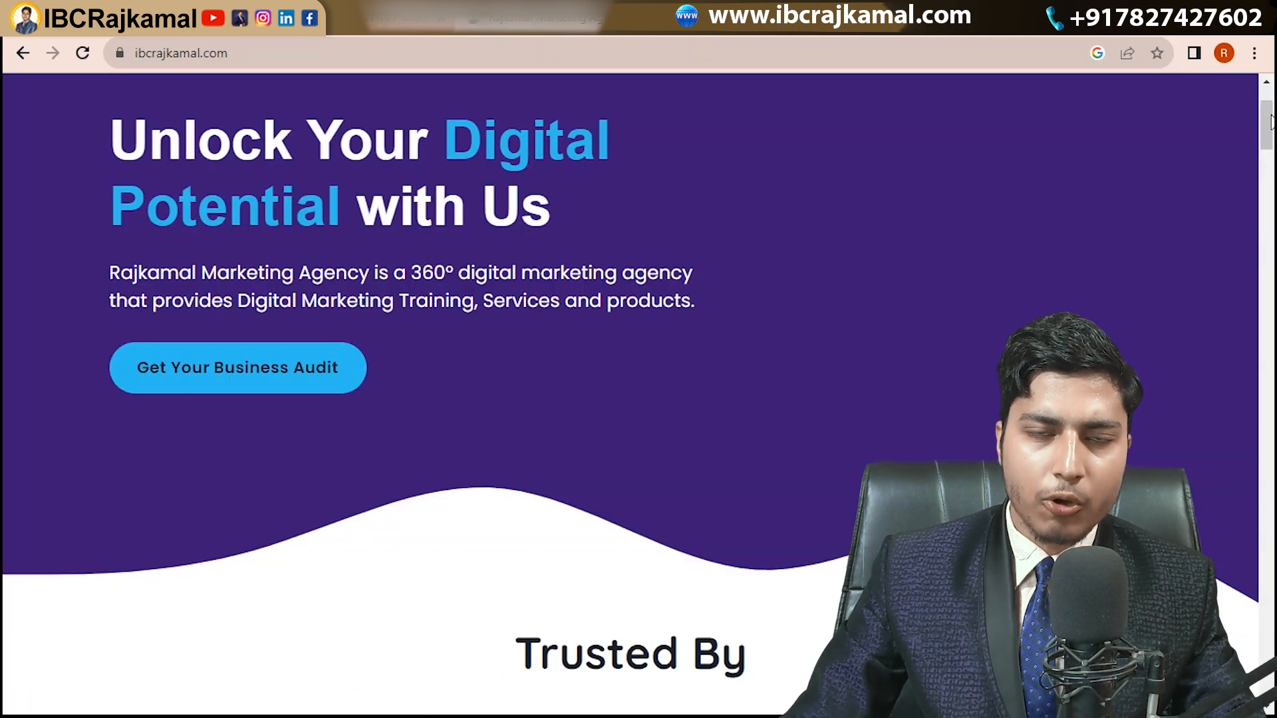
Copy the address of the Contact link from the ibcrajkamal.com website.
{"action": "left_click_drag", "start_coordinate": [1270, 122], "coordinate": [1267, 592]}
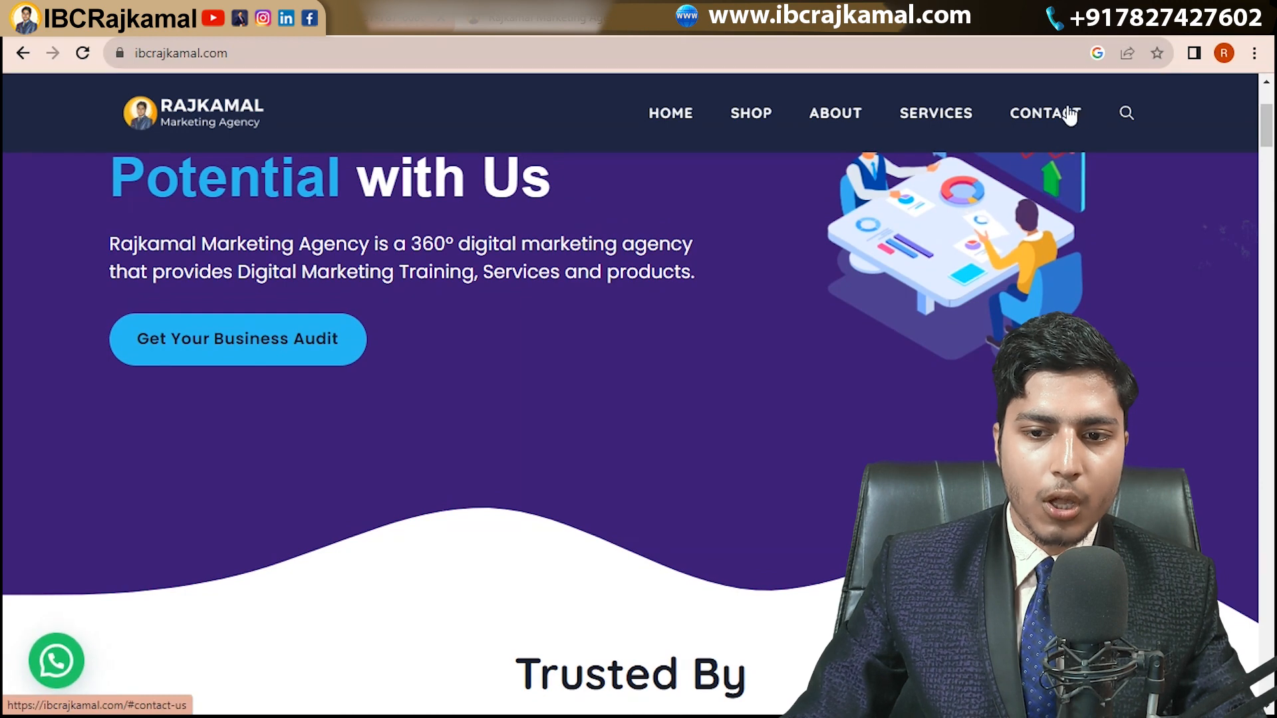
{"action": "right_click", "coordinate": [1066, 108]}
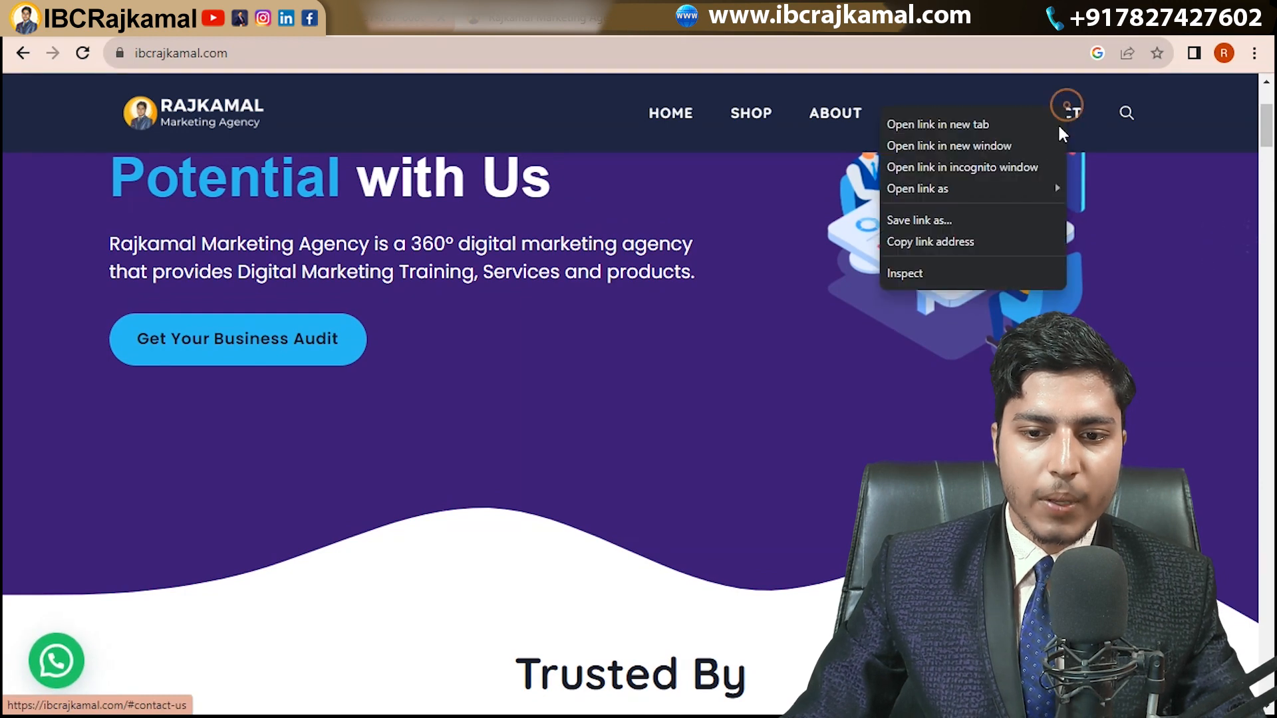
{"action": "left_click", "coordinate": [930, 242]}
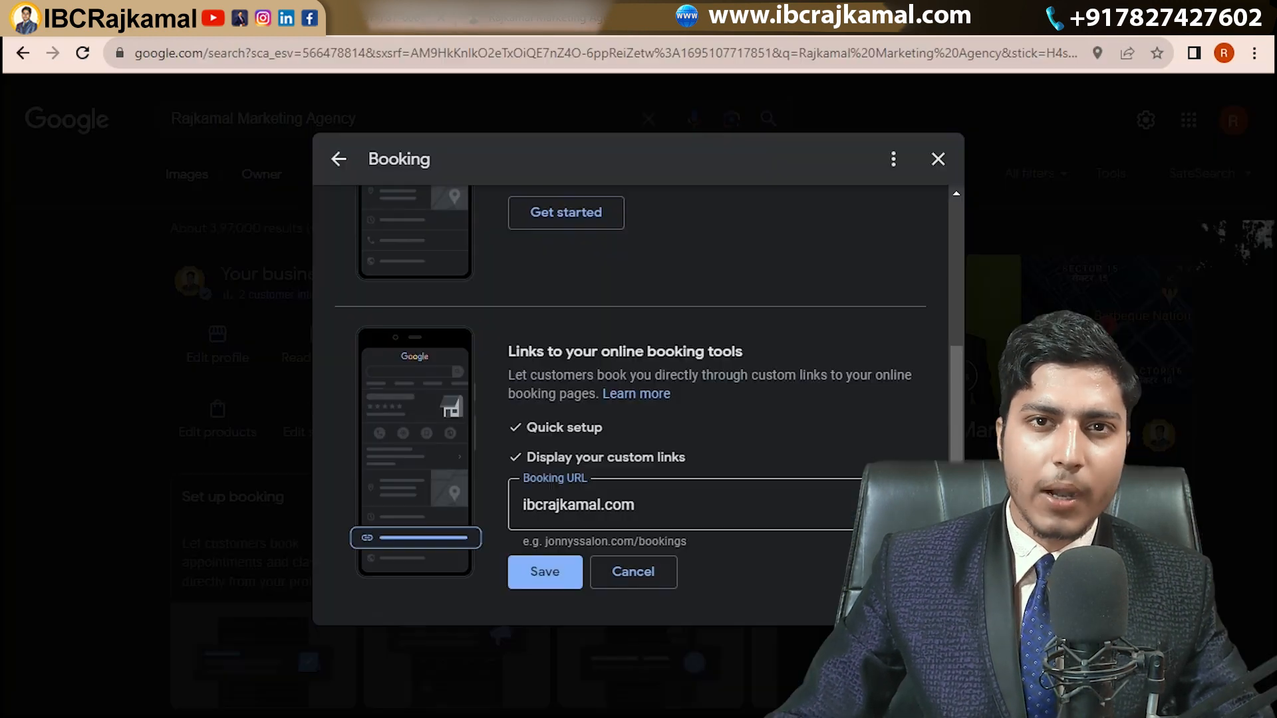
{"action": "key", "text": "ctrl+a"}
{"action": "key", "text": "ctrl+v"}
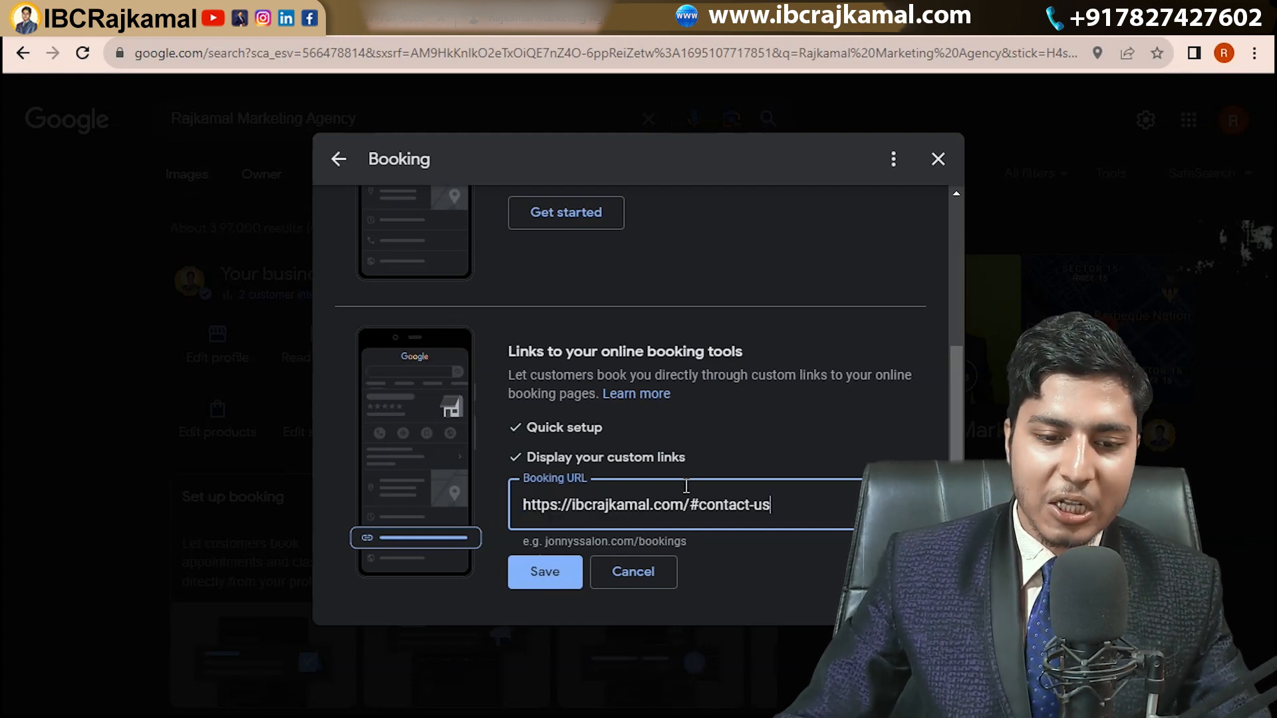
{"action": "left_click", "coordinate": [538, 578]}
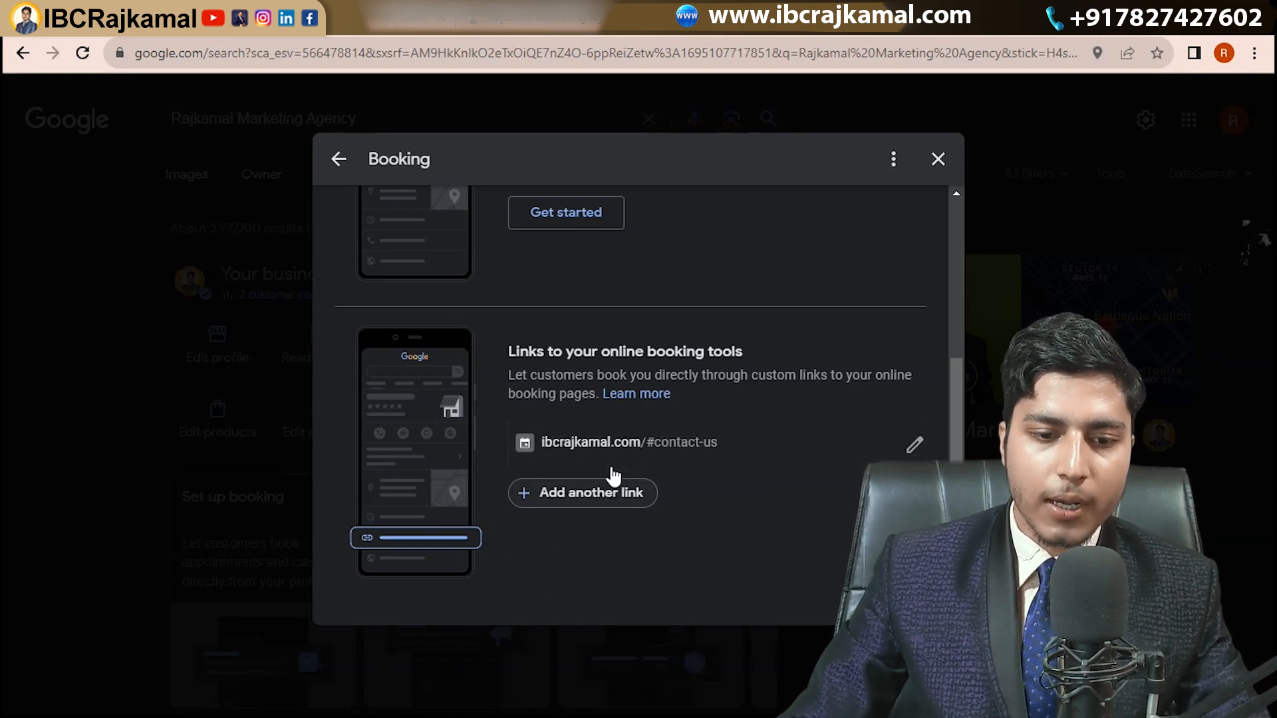
View the whizzQ registration page offered for the featured book button, return to the profile and close the booking setup.
{"action": "scroll", "coordinate": [578, 470], "scroll_direction": "up", "scroll_amount": 3}
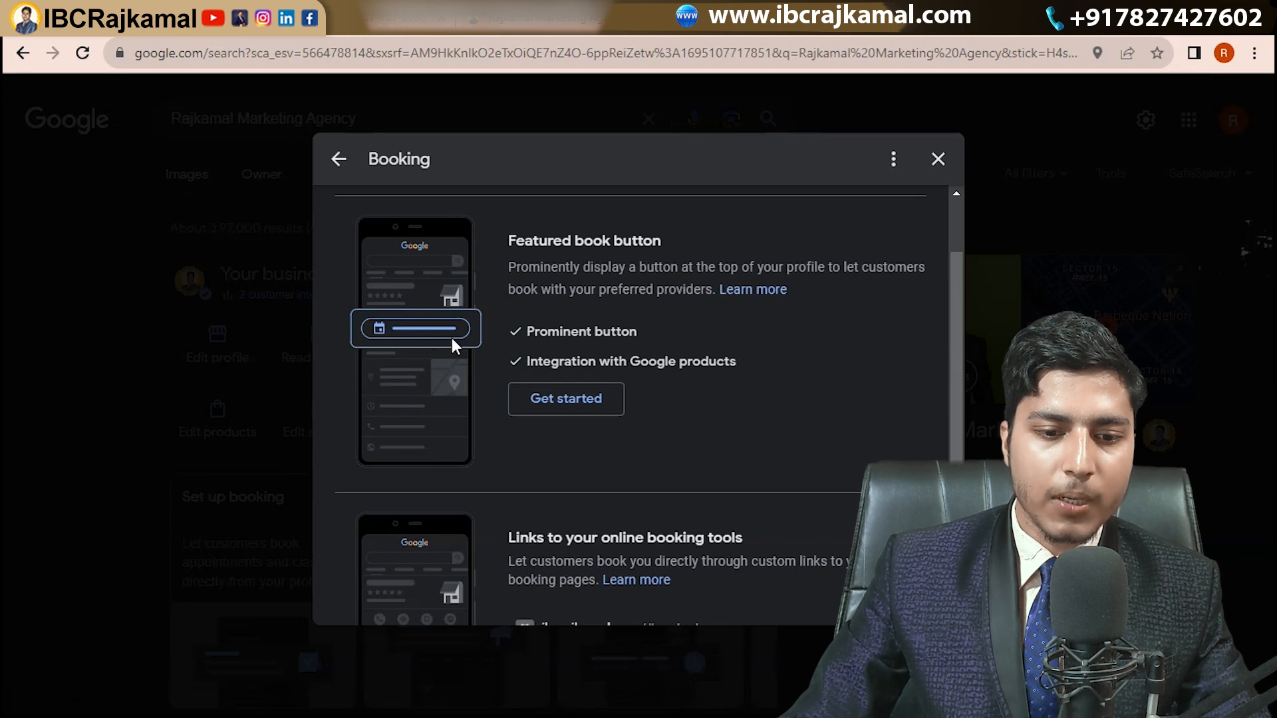
{"action": "left_click", "coordinate": [562, 399]}
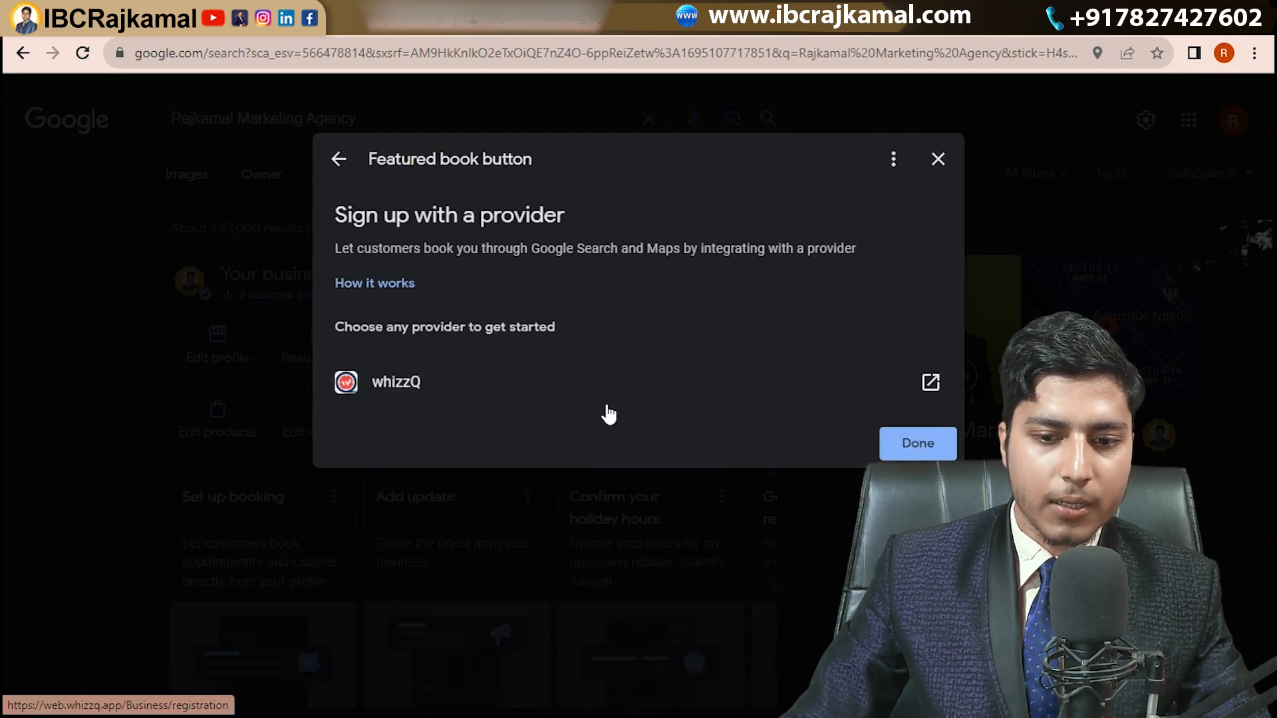
{"action": "left_click", "coordinate": [562, 381]}
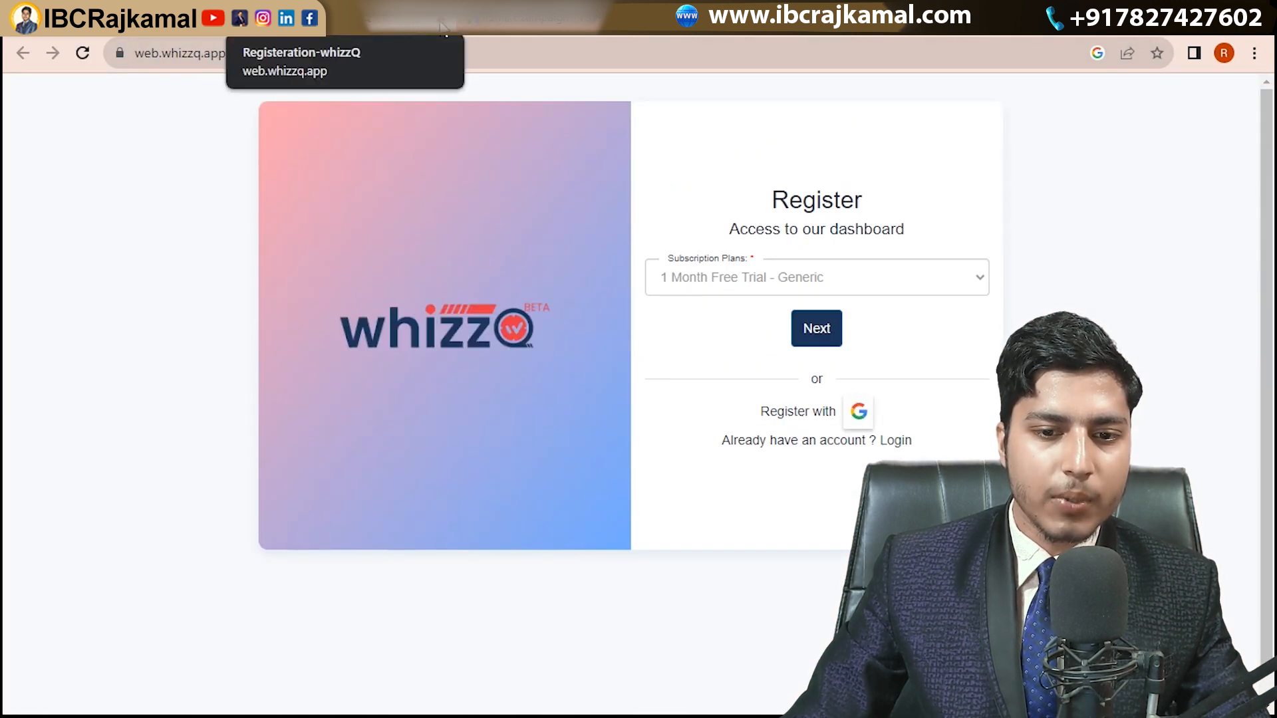
{"action": "left_click", "coordinate": [413, 28]}
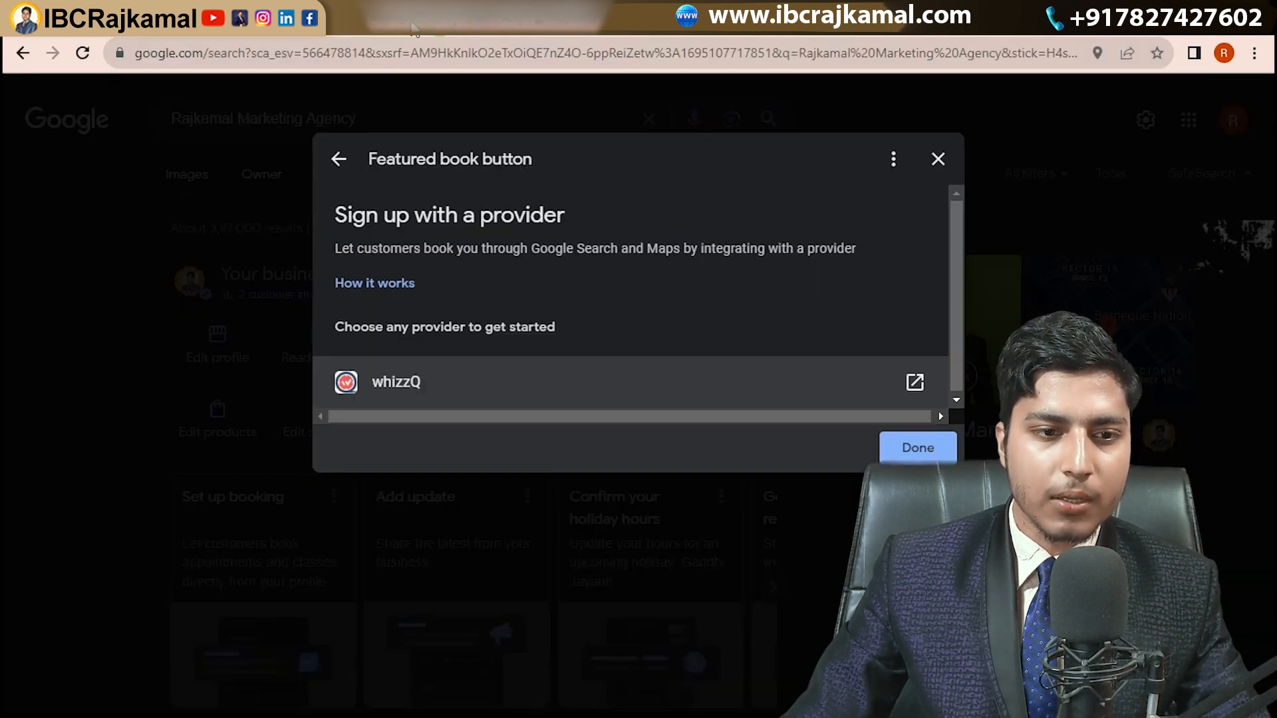
{"action": "left_click", "coordinate": [937, 161]}
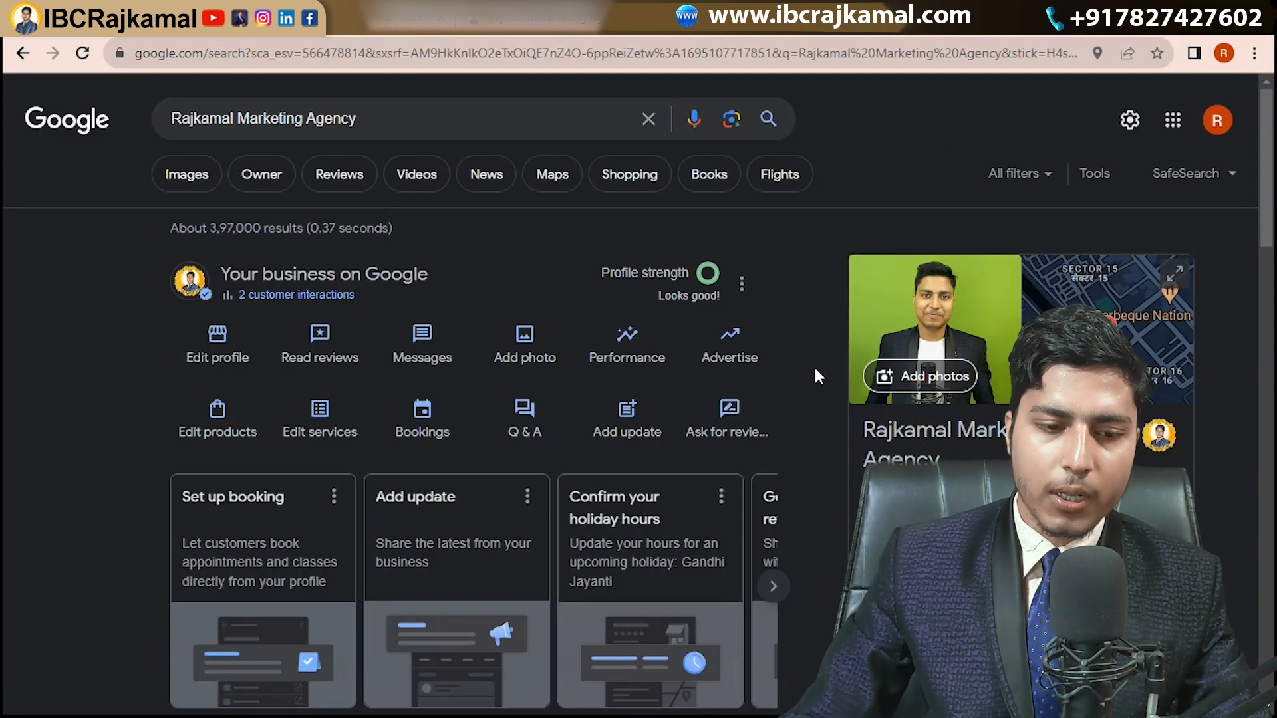
Open the question about the starting price of GMB SEO services in the profile's Q & A and read the owner's answer.
{"action": "left_click", "coordinate": [507, 420]}
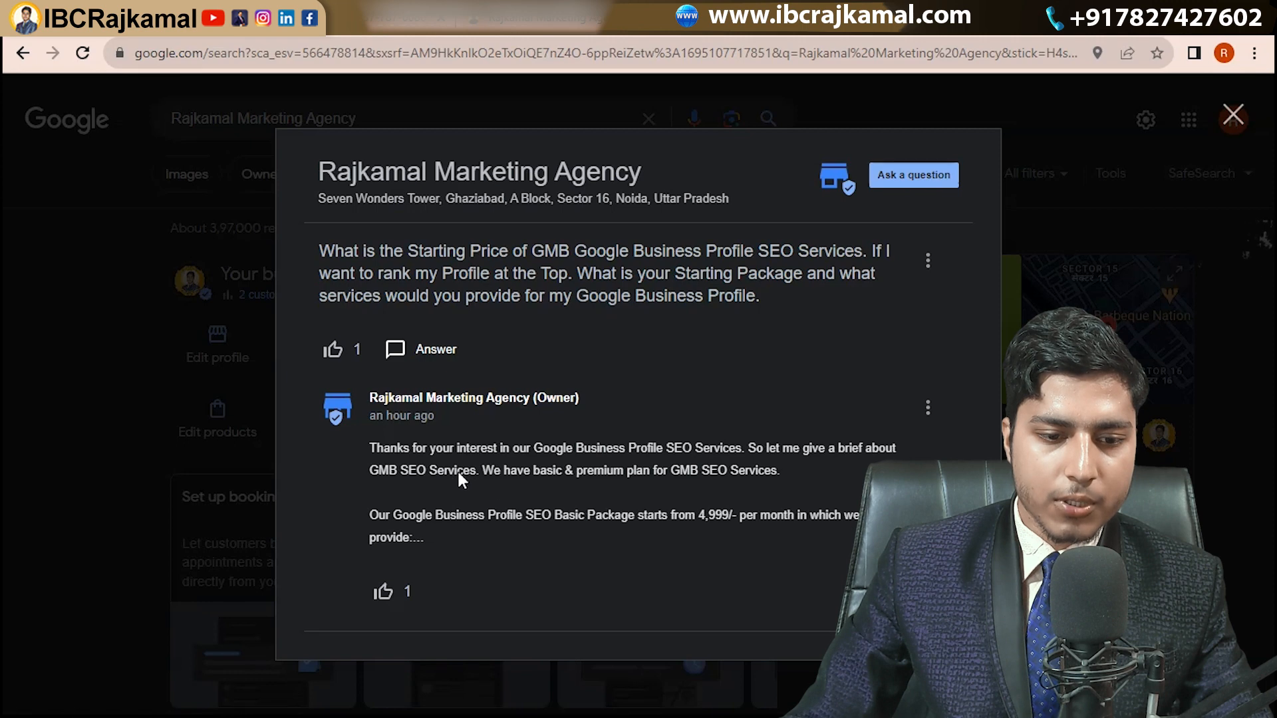
{"action": "left_click_drag", "start_coordinate": [337, 249], "coordinate": [612, 270]}
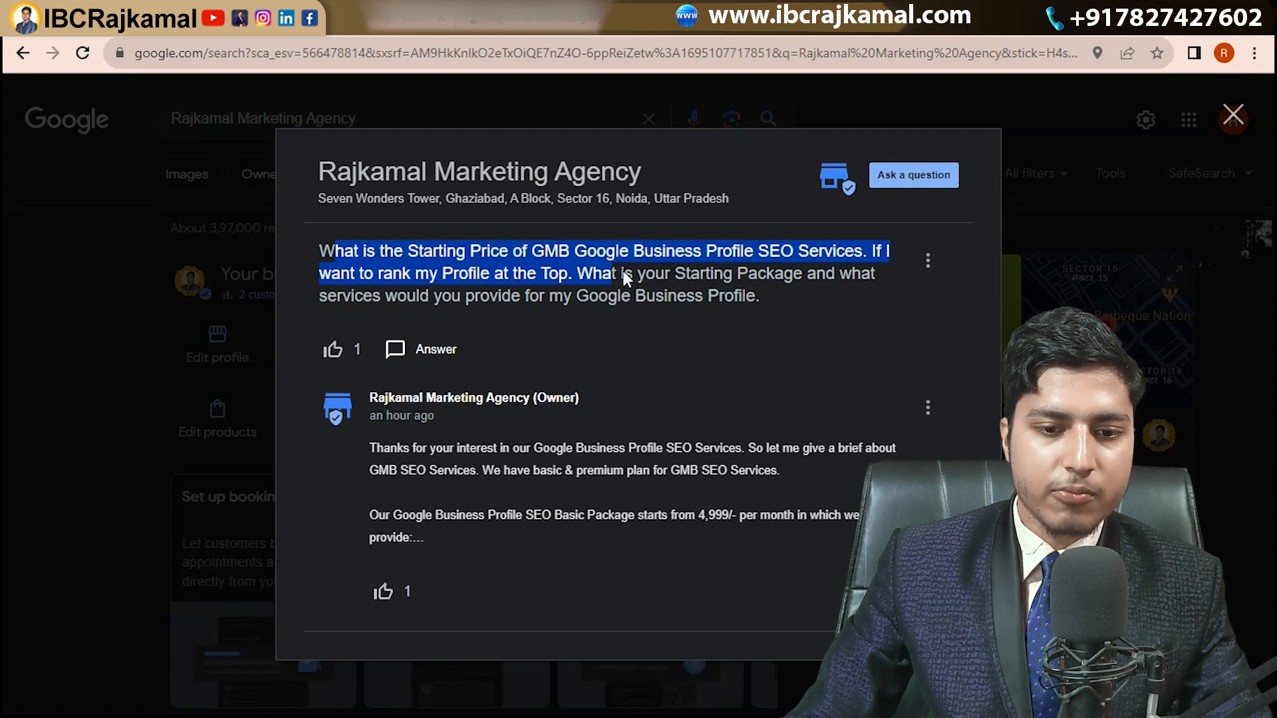
{"action": "left_click_drag", "start_coordinate": [776, 279], "coordinate": [789, 280]}
{"action": "left_click", "coordinate": [597, 270]}
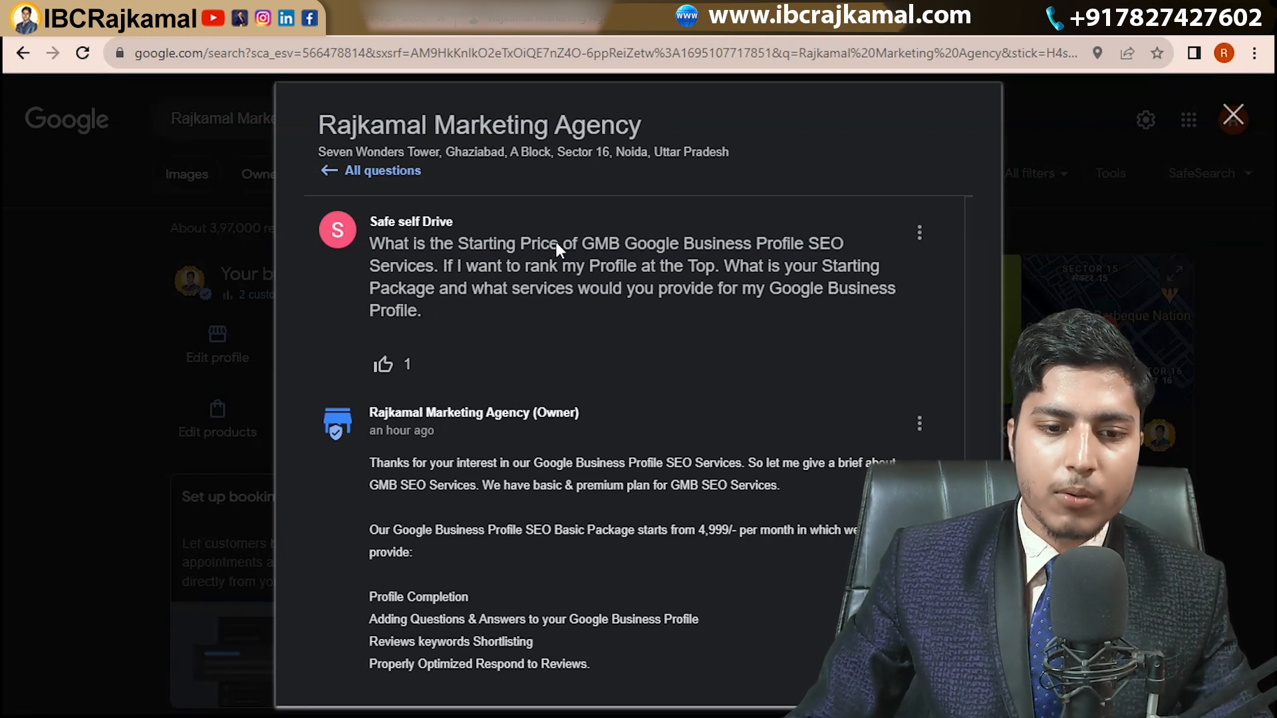
{"action": "scroll", "coordinate": [593, 292], "scroll_direction": "down", "scroll_amount": 3}
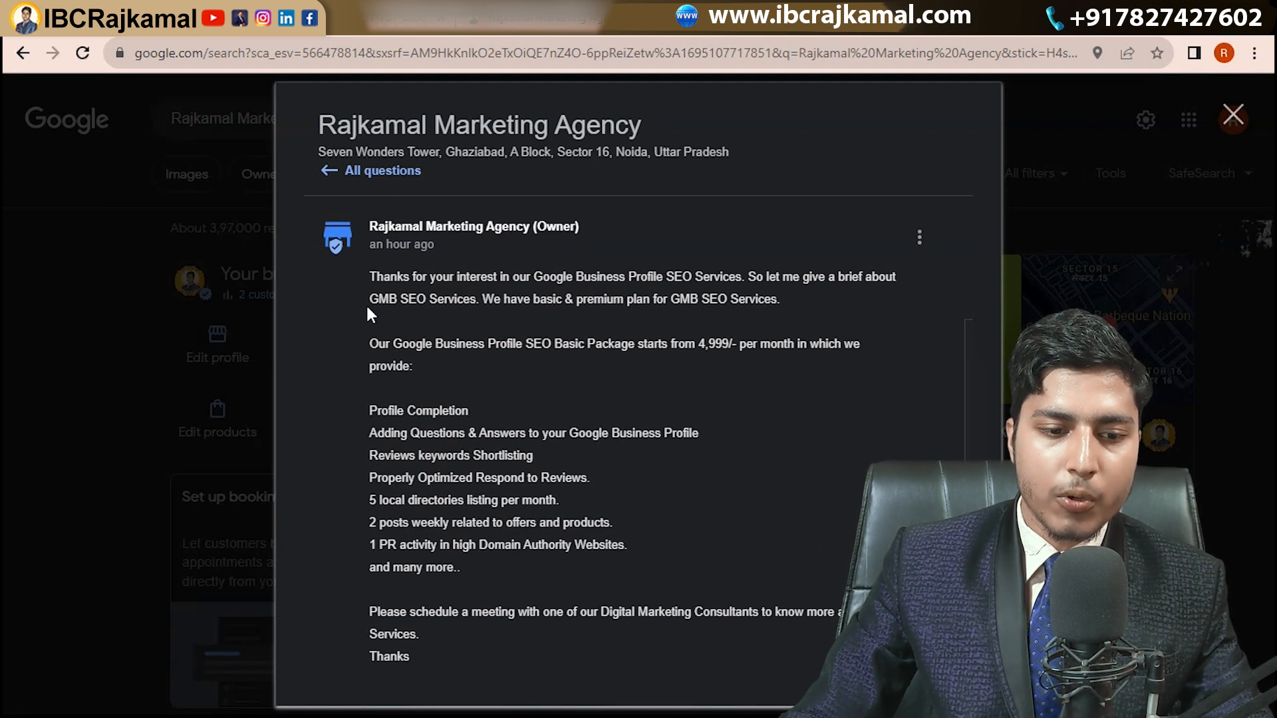
{"action": "scroll", "coordinate": [370, 314], "scroll_direction": "down", "scroll_amount": 1}
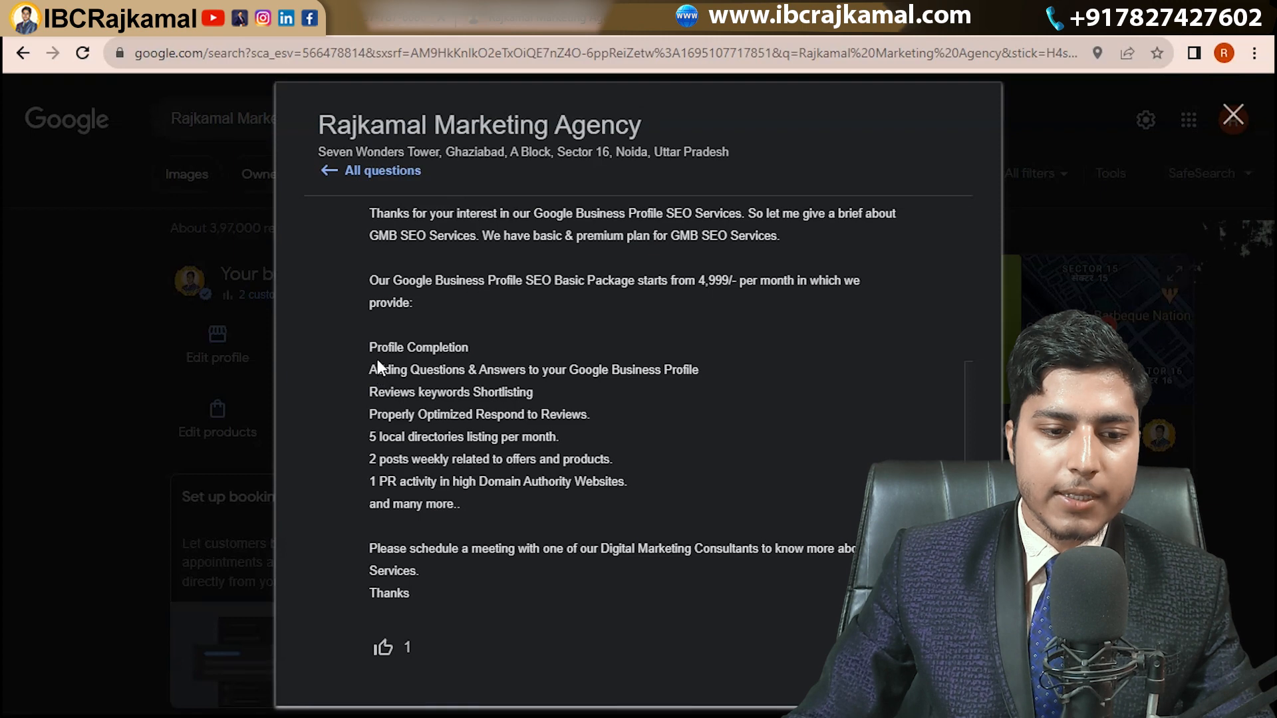
{"action": "scroll", "coordinate": [427, 361], "scroll_direction": "up", "scroll_amount": 2}
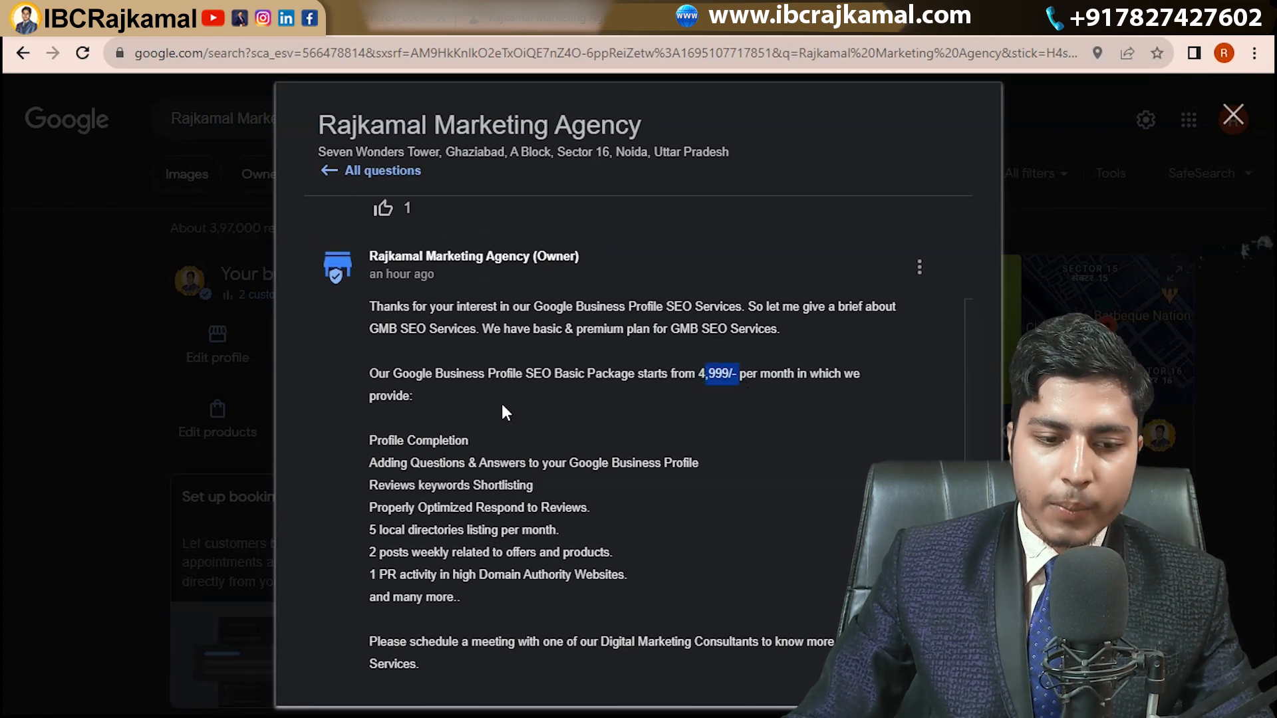
{"action": "scroll", "coordinate": [465, 419], "scroll_direction": "down", "scroll_amount": 2}
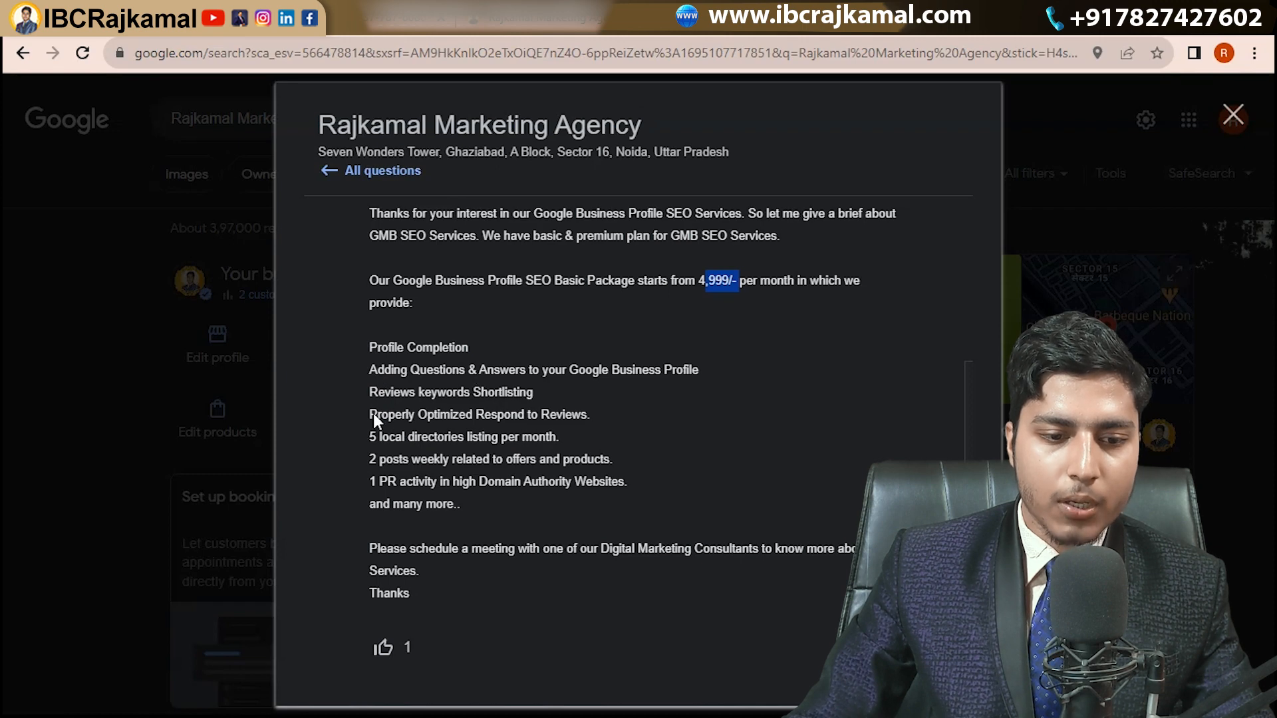
Highlight the answer's lines on directory listings, weekly posts, PR activity, review responses and review keywords, and close the Q & A.
{"action": "left_click_drag", "start_coordinate": [371, 436], "coordinate": [524, 436]}
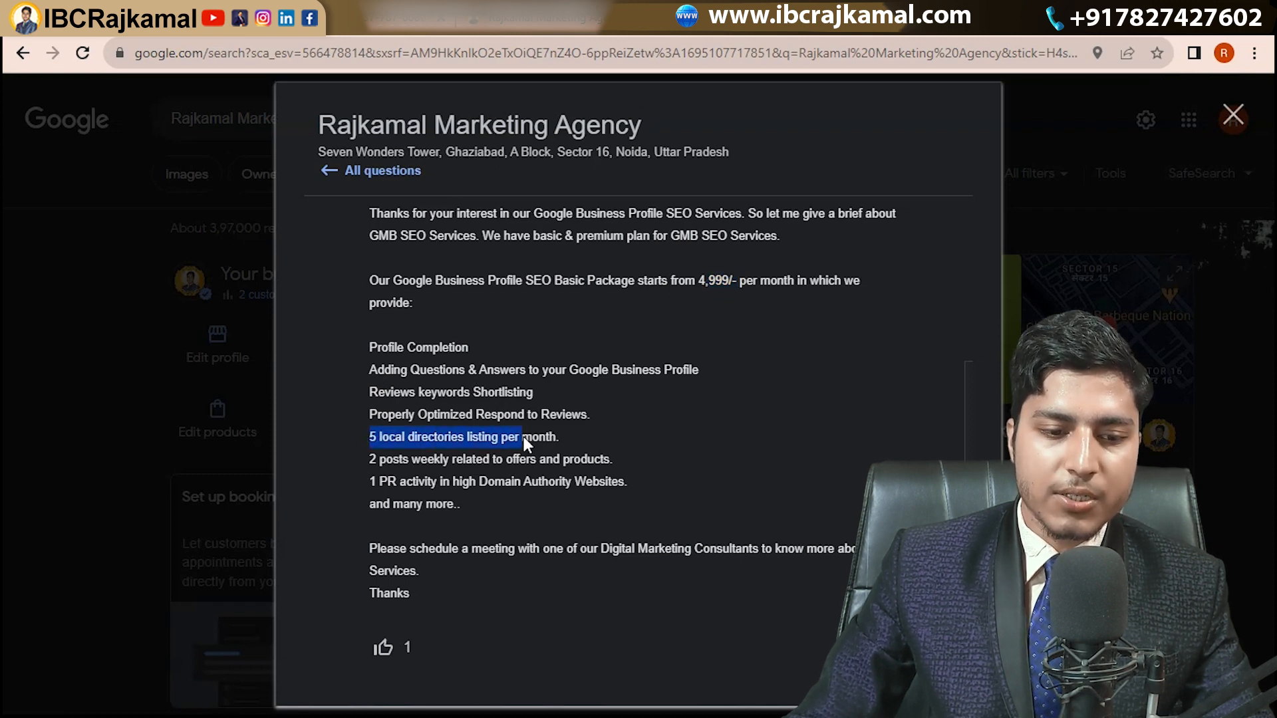
{"action": "left_click_drag", "start_coordinate": [369, 460], "coordinate": [504, 460]}
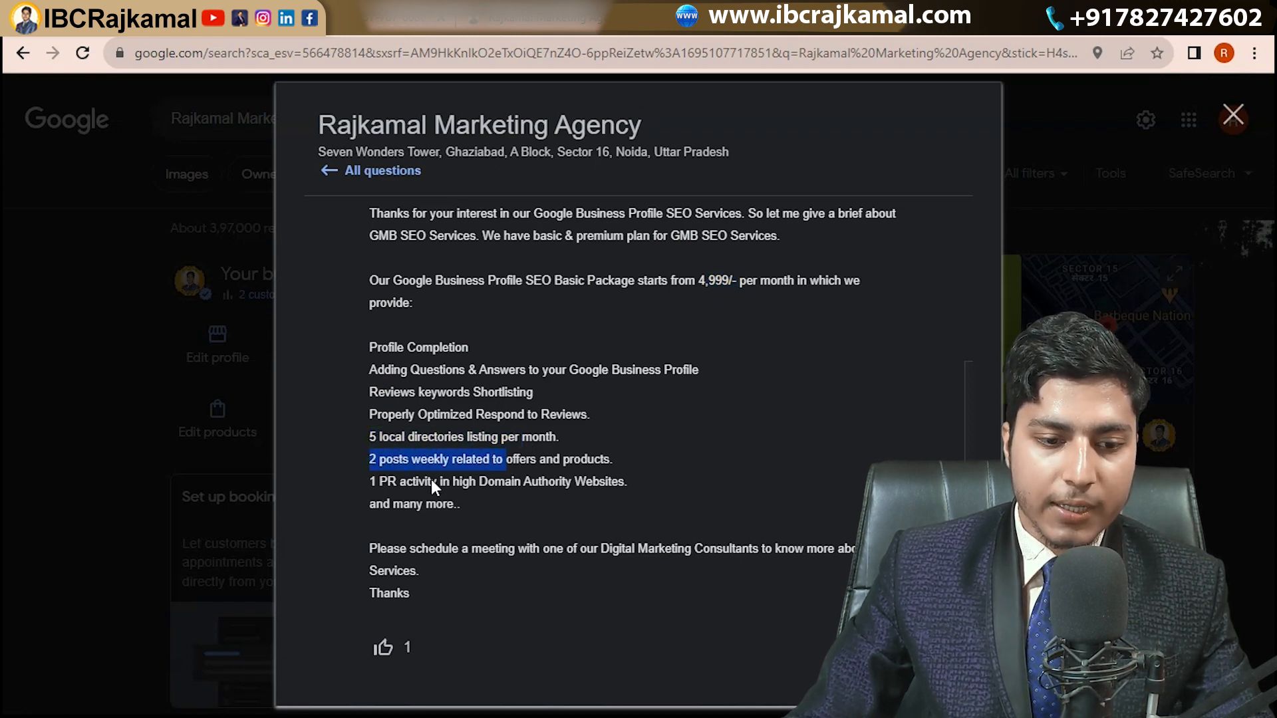
{"action": "left_click_drag", "start_coordinate": [374, 481], "coordinate": [443, 485]}
{"action": "left_click", "coordinate": [389, 477]}
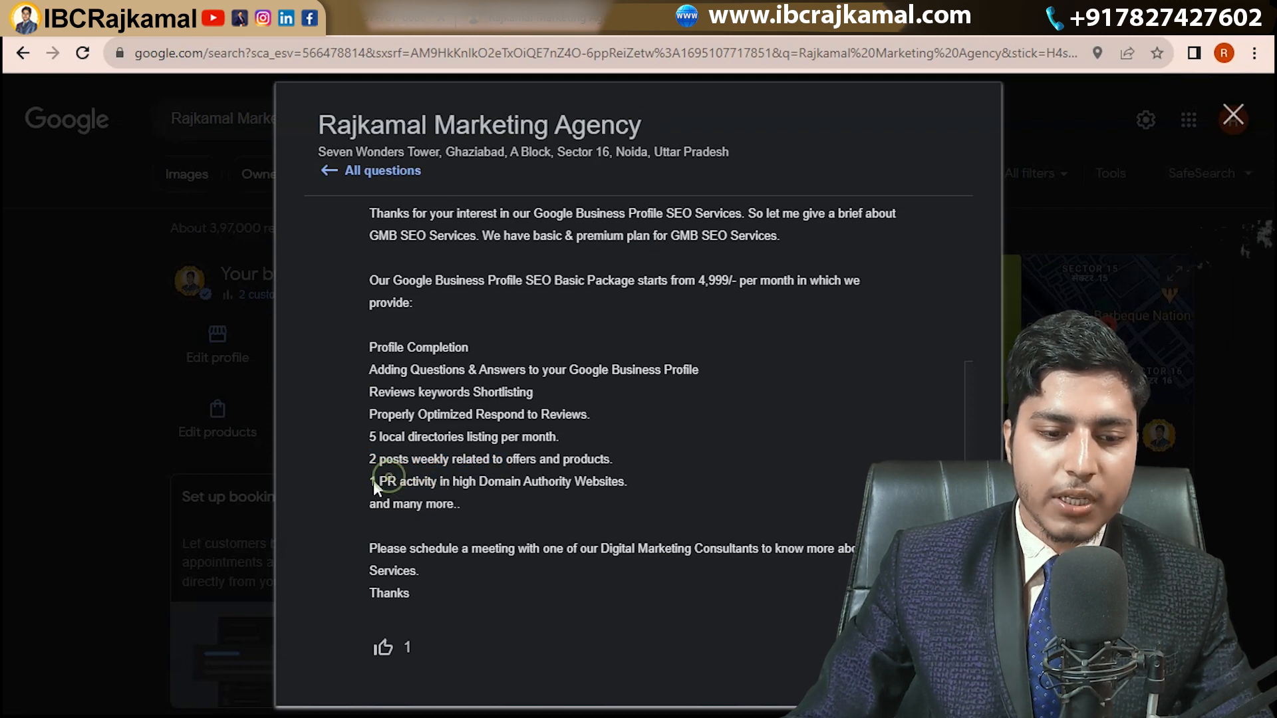
{"action": "left_click_drag", "start_coordinate": [410, 481], "coordinate": [628, 482]}
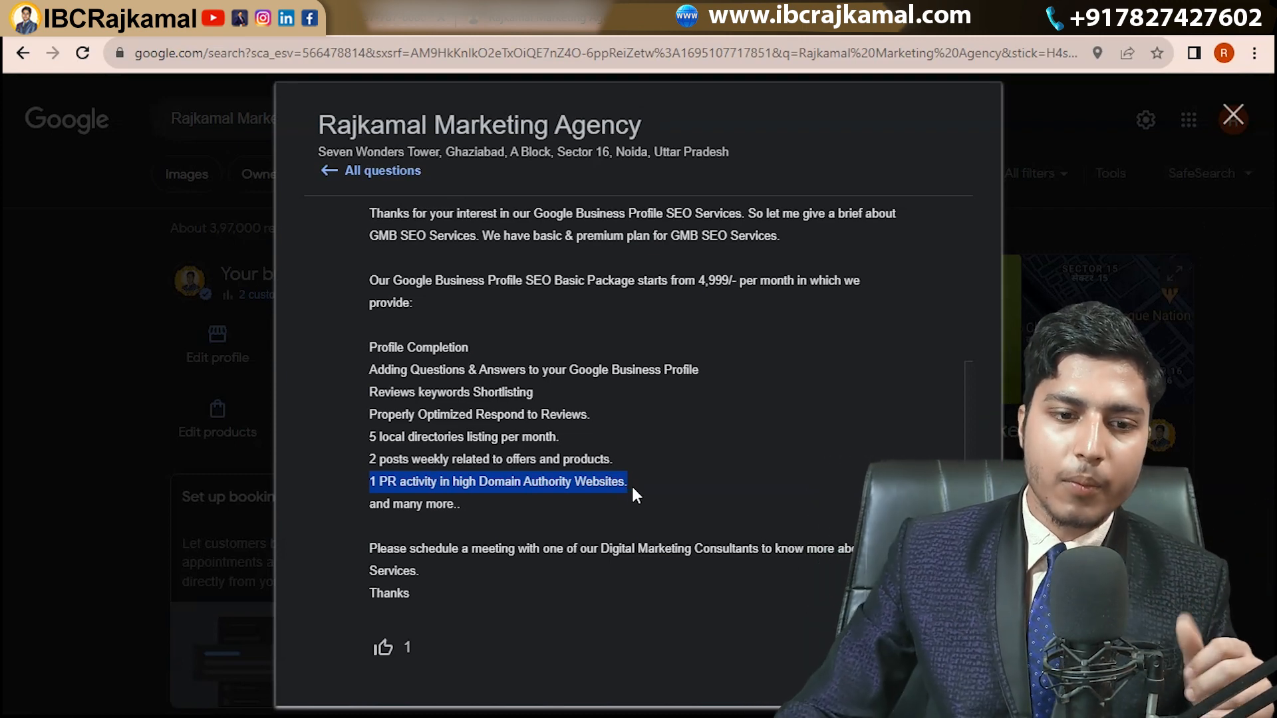
{"action": "left_click_drag", "start_coordinate": [370, 414], "coordinate": [557, 417]}
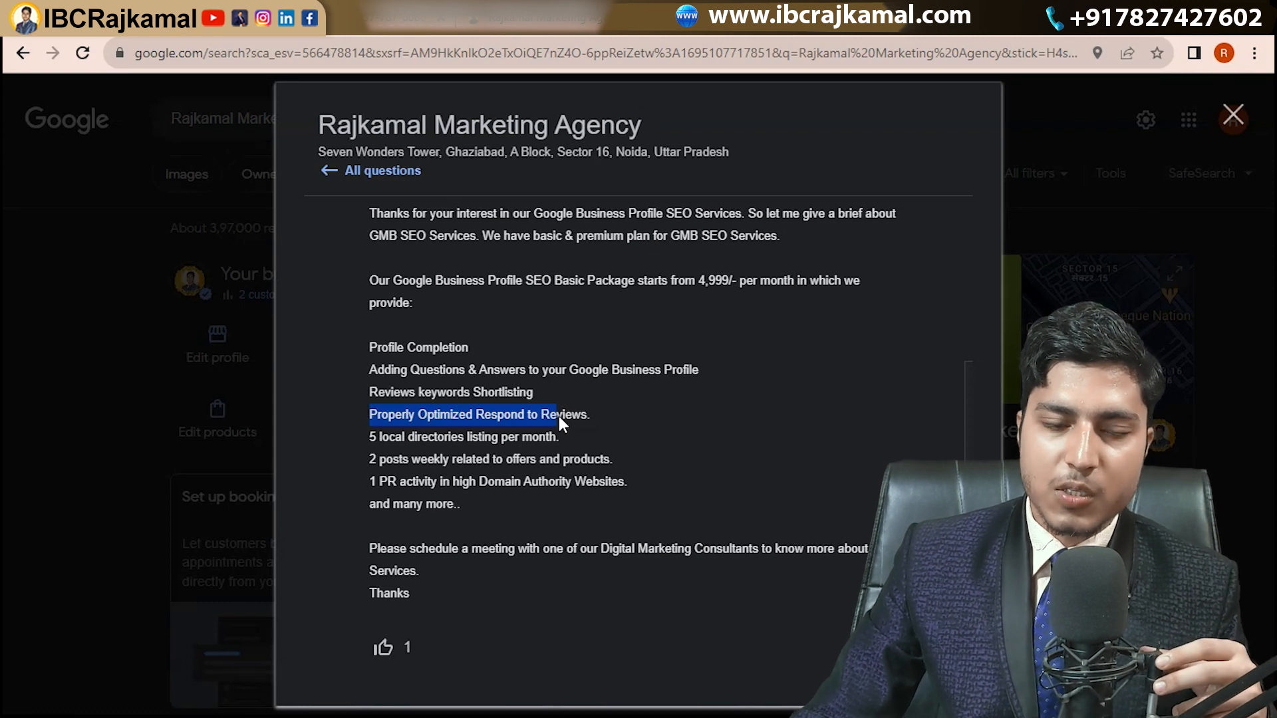
{"action": "left_click", "coordinate": [379, 419]}
{"action": "left_click_drag", "start_coordinate": [373, 394], "coordinate": [537, 392]}
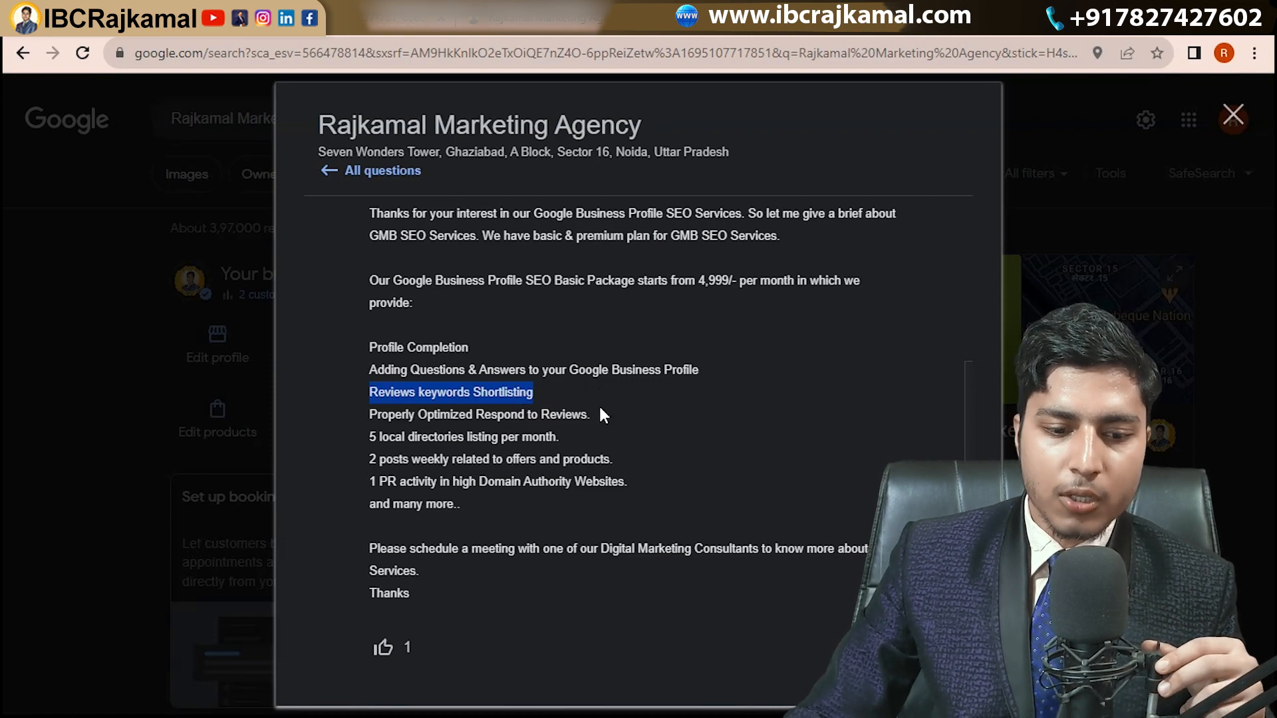
{"action": "scroll", "coordinate": [655, 393], "scroll_direction": "up", "scroll_amount": 3}
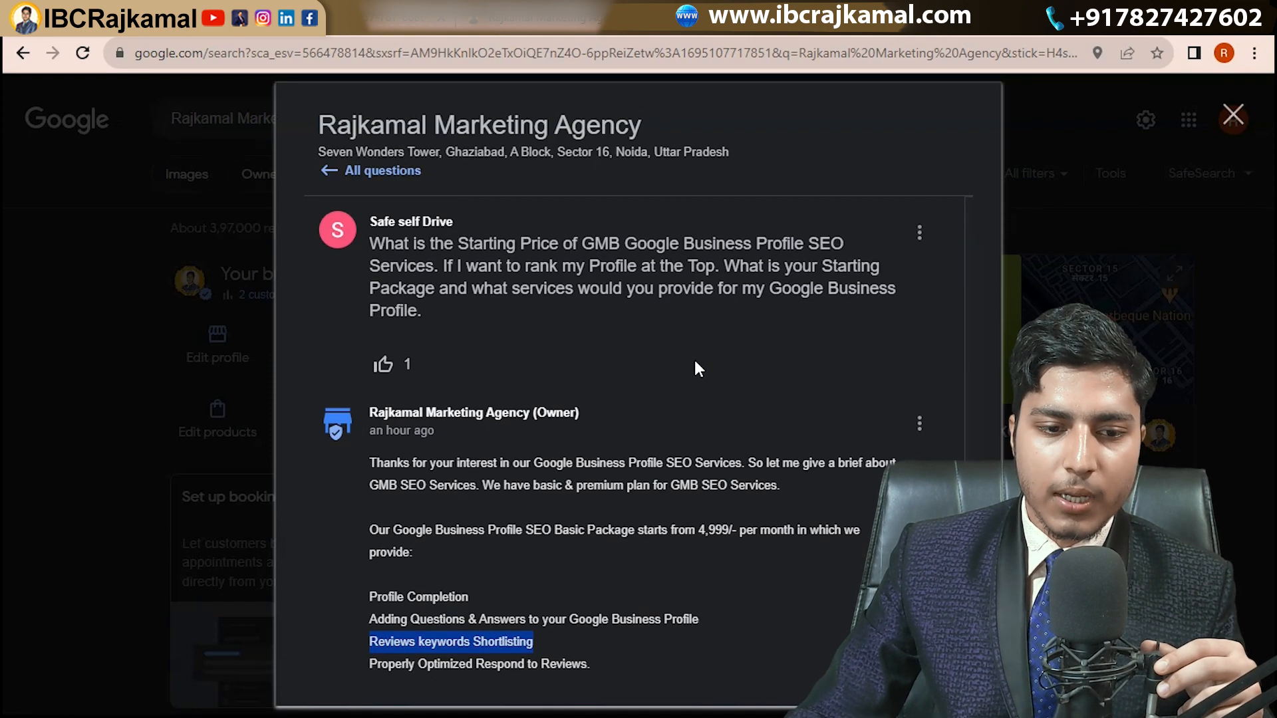
{"action": "left_click", "coordinate": [1227, 133]}
Open the Ask a question form from the business panel's Questions & answers, close it without posting and reopen the Q & A.
{"action": "scroll", "coordinate": [859, 489], "scroll_direction": "down", "scroll_amount": 10}
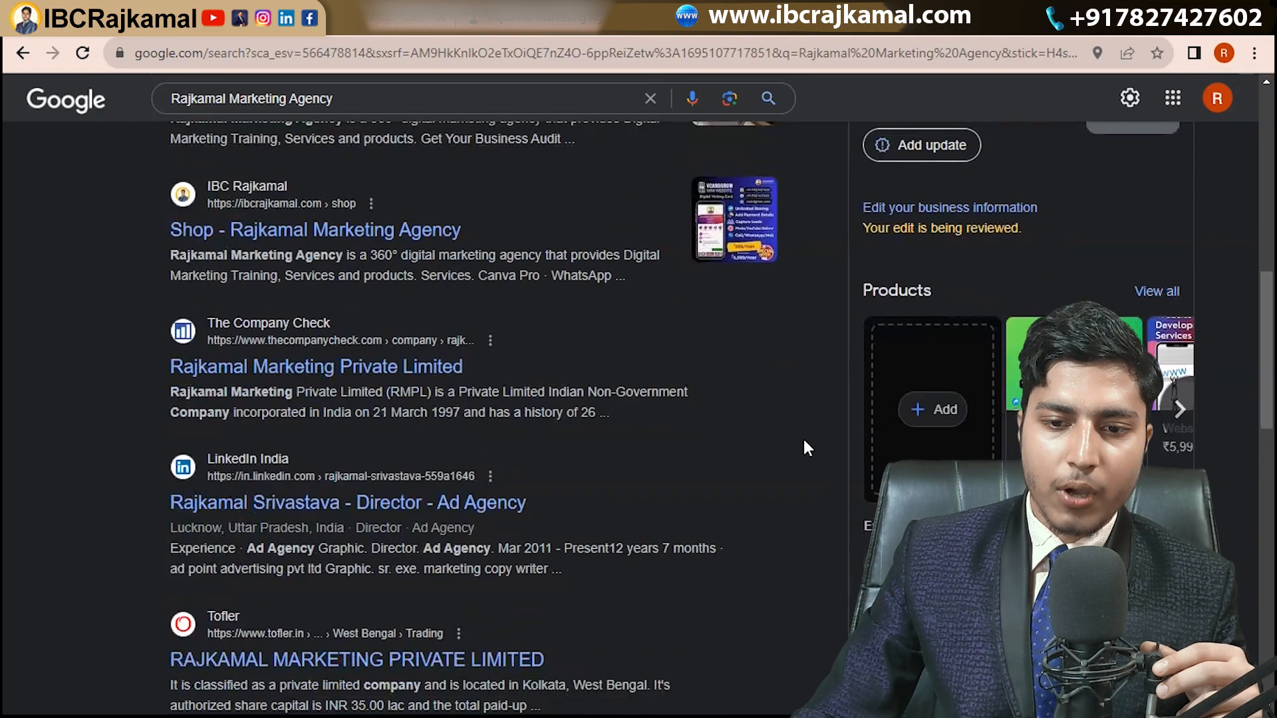
{"action": "scroll", "coordinate": [803, 439], "scroll_direction": "down", "scroll_amount": 5}
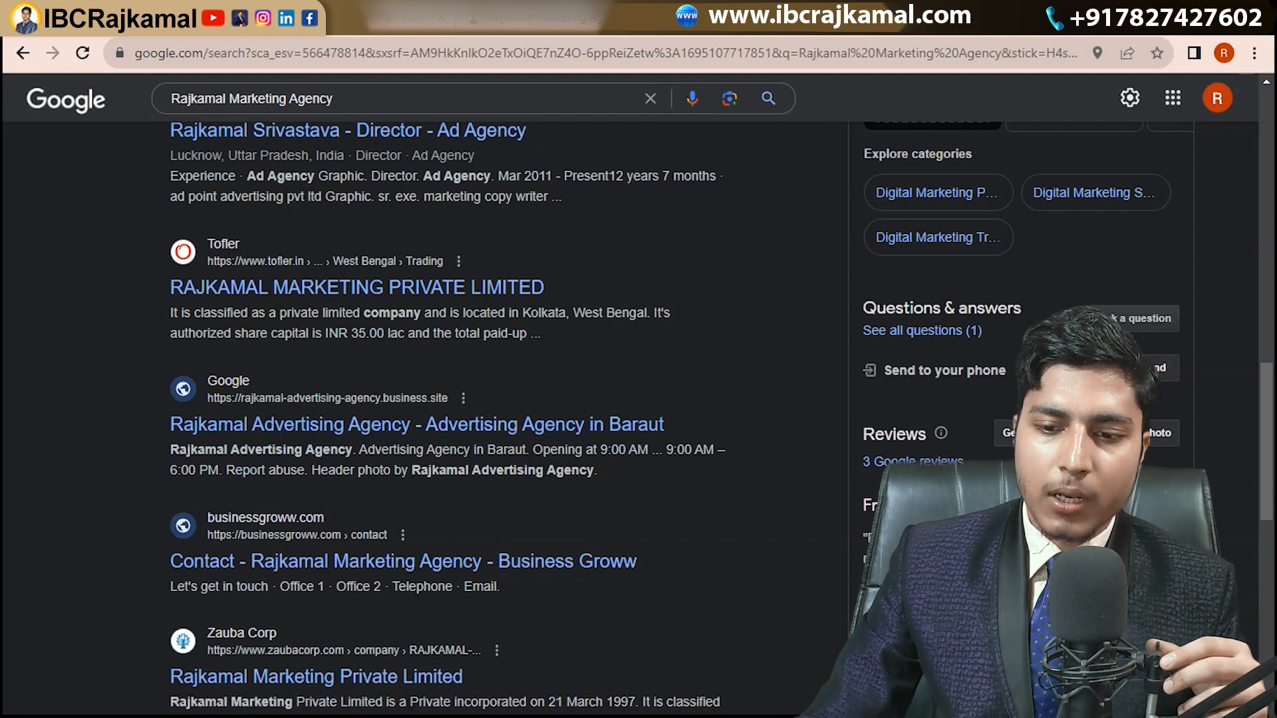
{"action": "left_click", "coordinate": [1134, 318]}
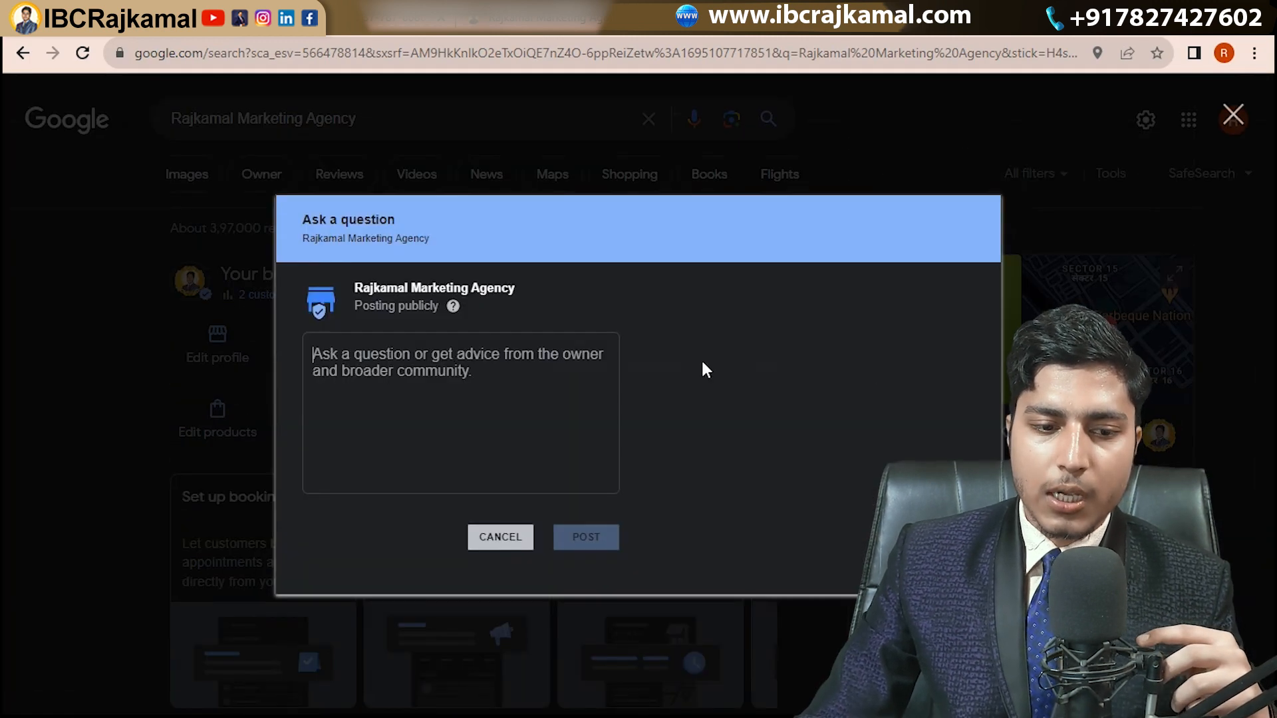
{"action": "left_click", "coordinate": [380, 365]}
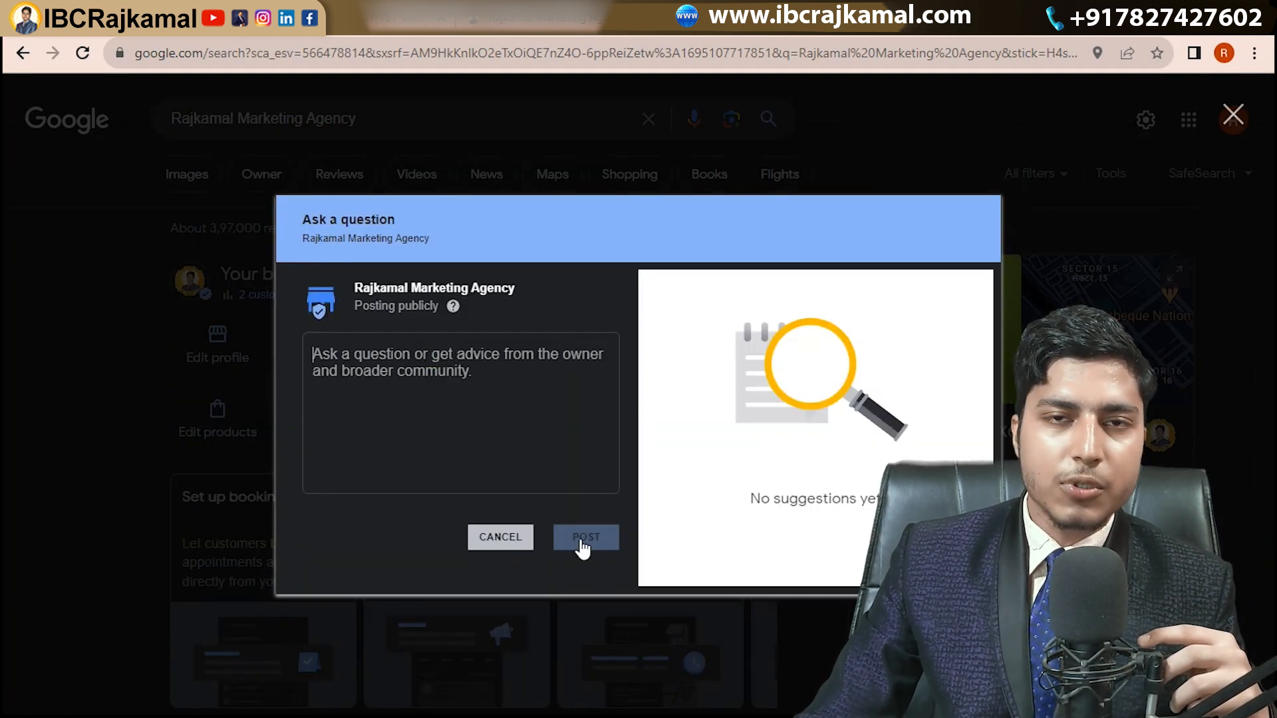
{"action": "left_click", "coordinate": [1232, 117]}
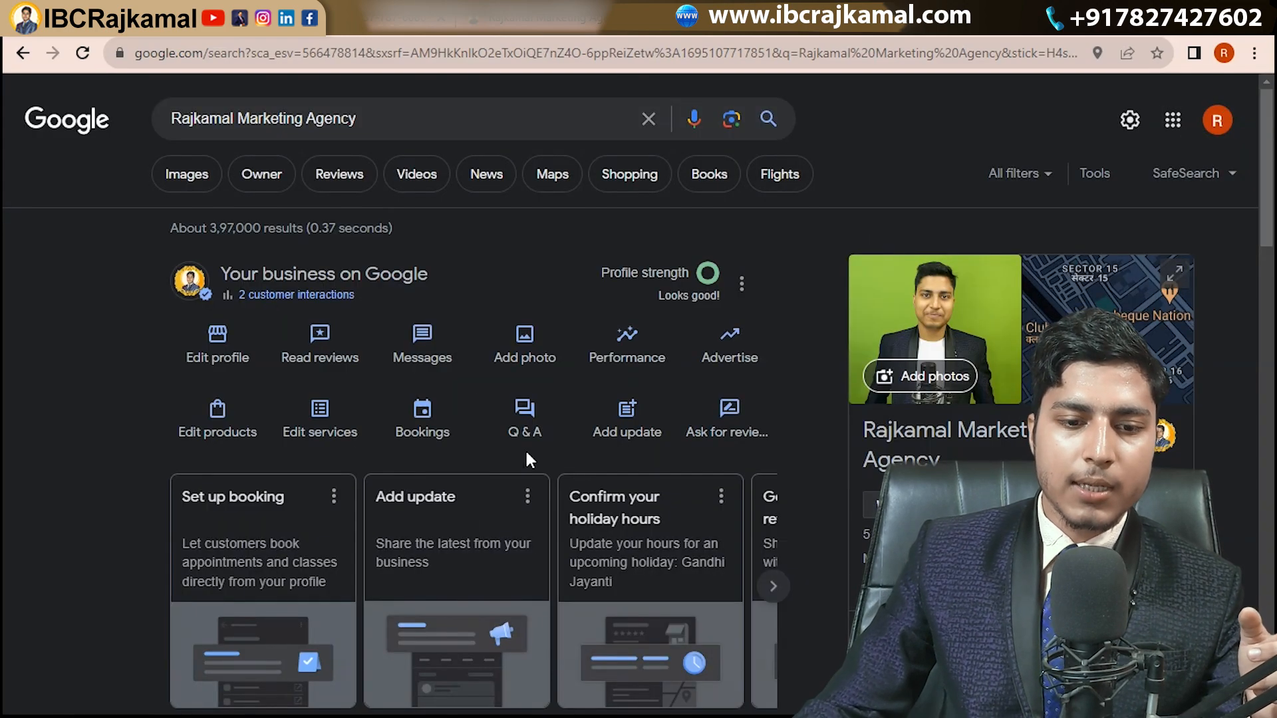
{"action": "left_click", "coordinate": [522, 413]}
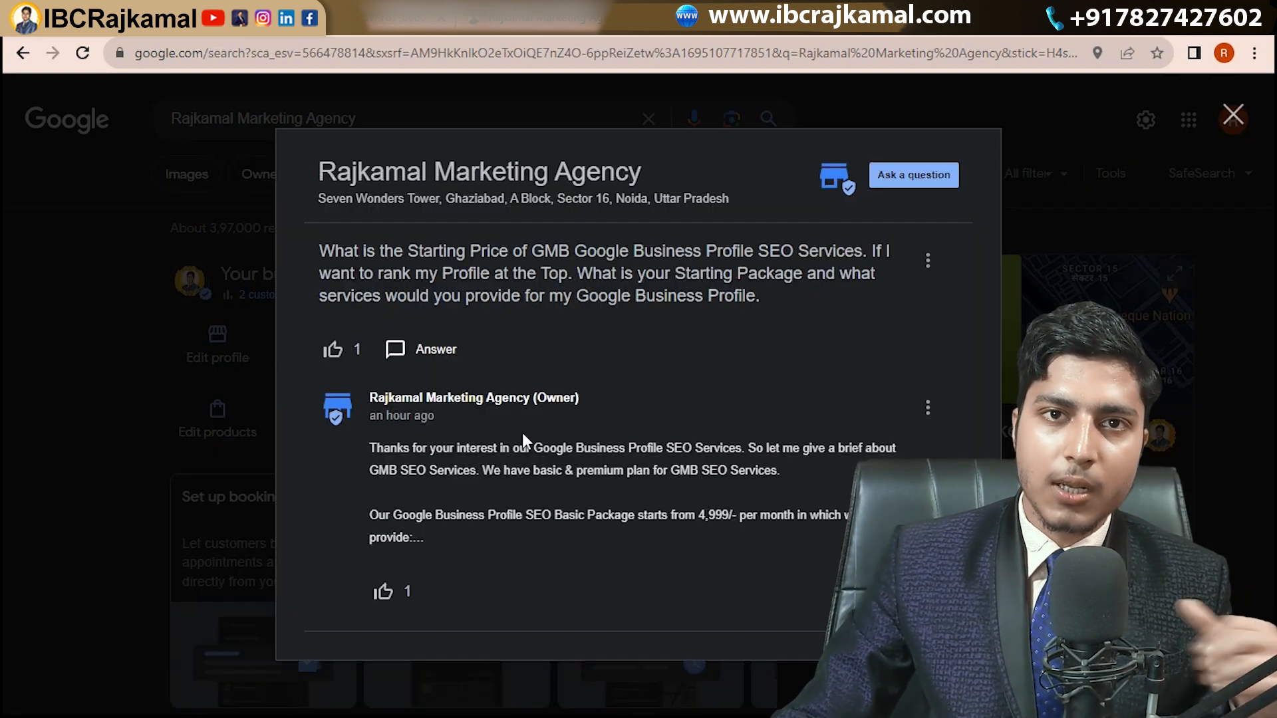
Close the Q & A, open the Add update post form, look through its optional button choices and close it without posting.
{"action": "left_click", "coordinate": [1232, 117]}
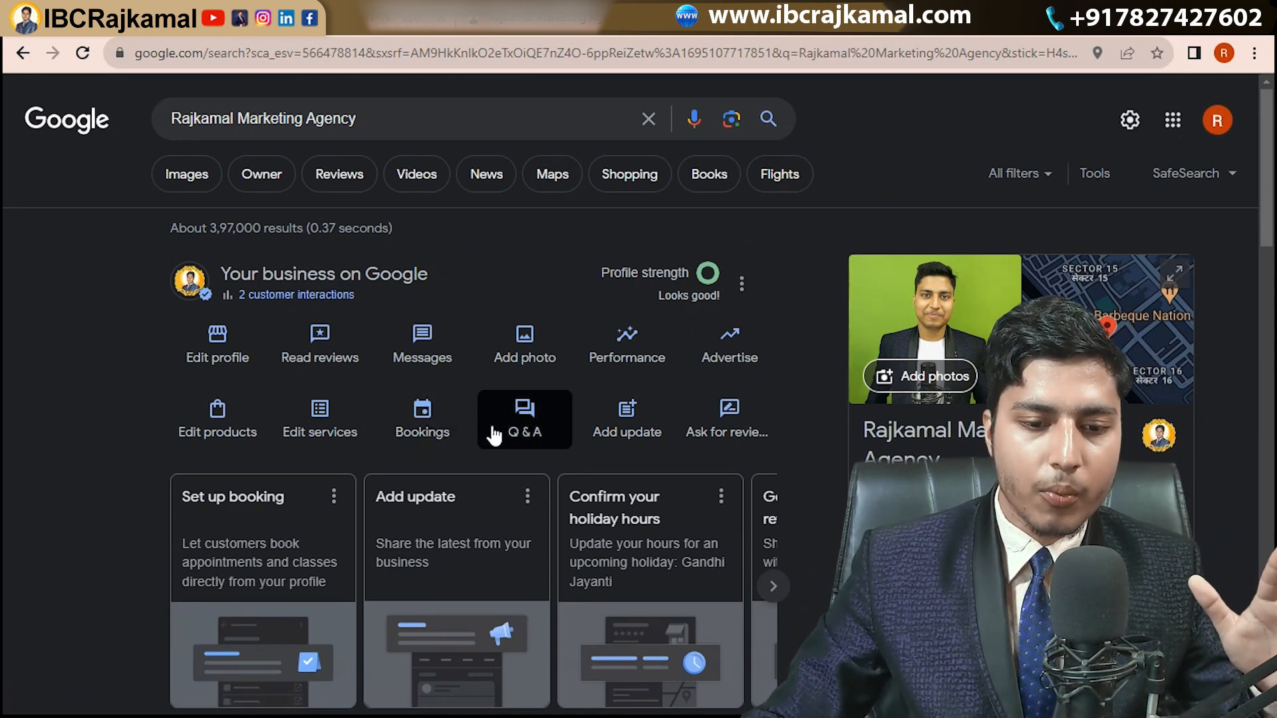
{"action": "left_click", "coordinate": [631, 431]}
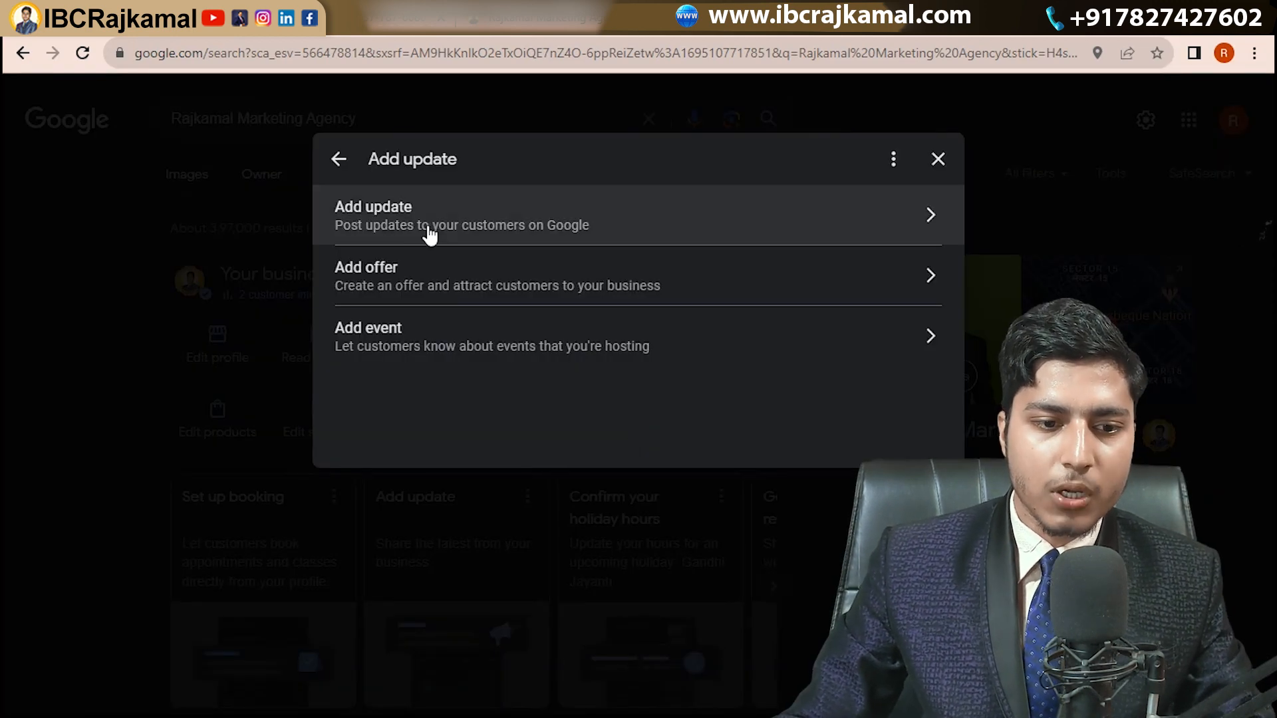
{"action": "left_click", "coordinate": [409, 212]}
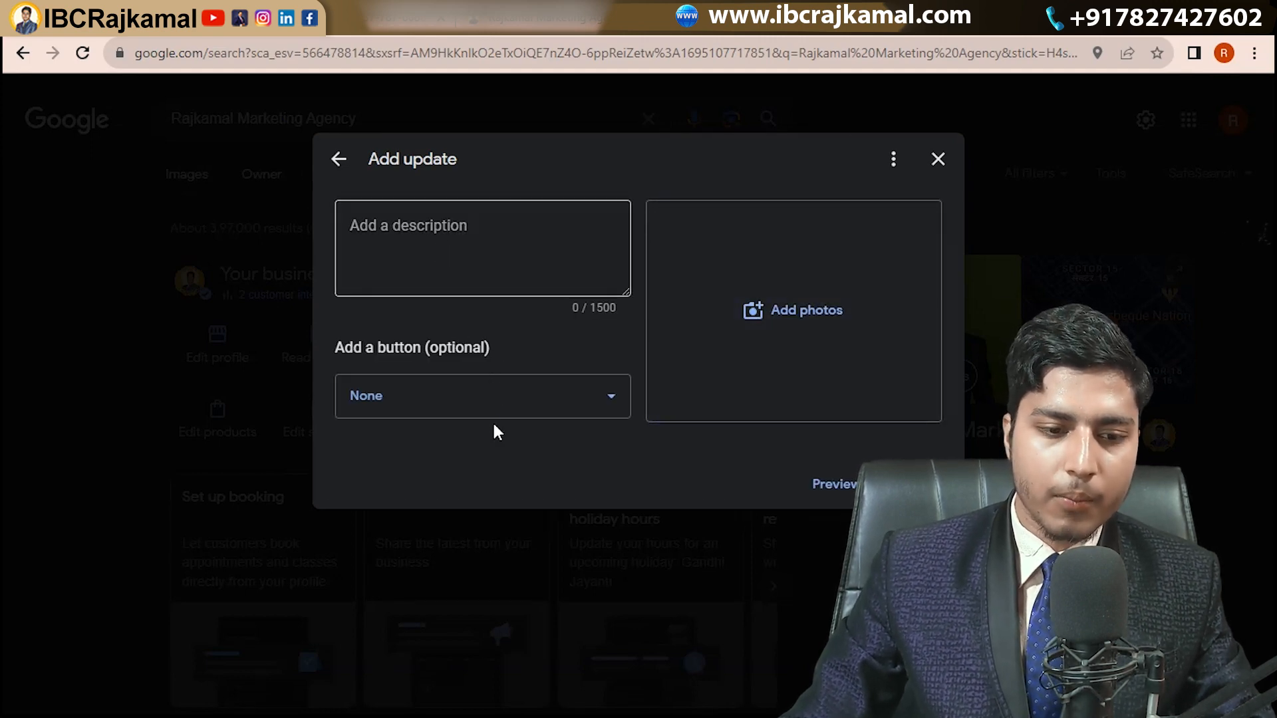
{"action": "left_click", "coordinate": [487, 401]}
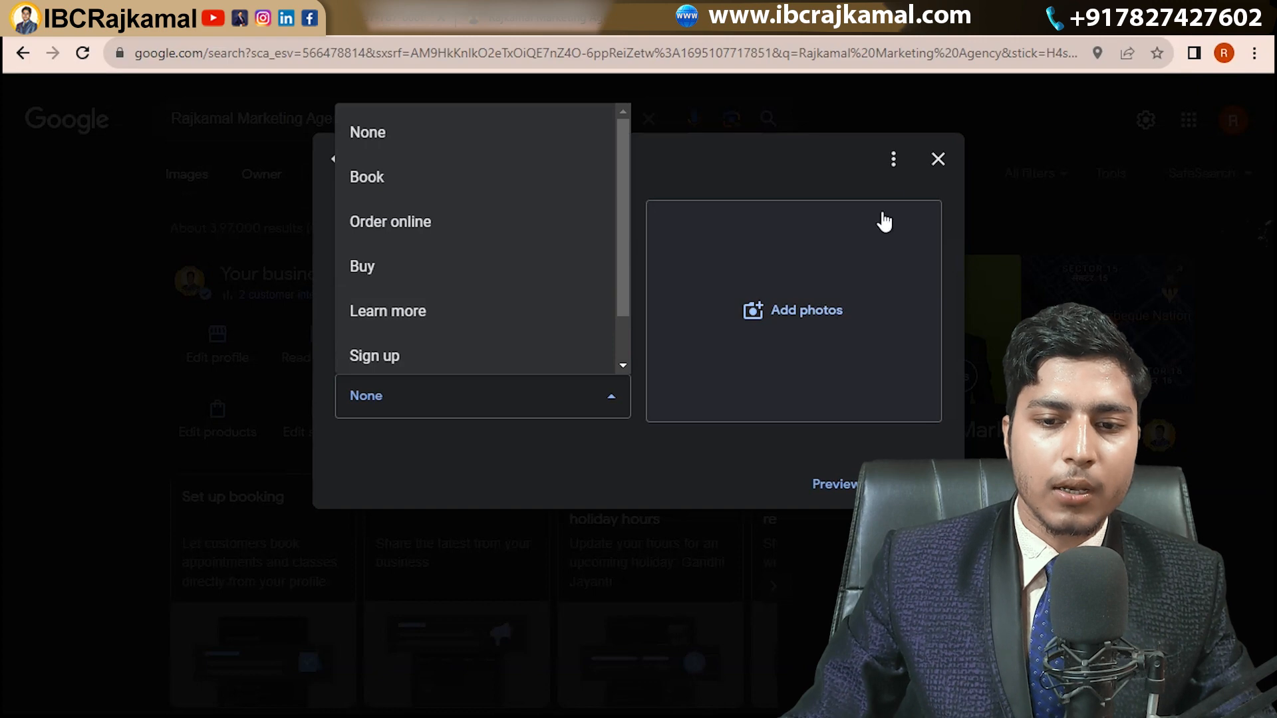
{"action": "left_click", "coordinate": [937, 159]}
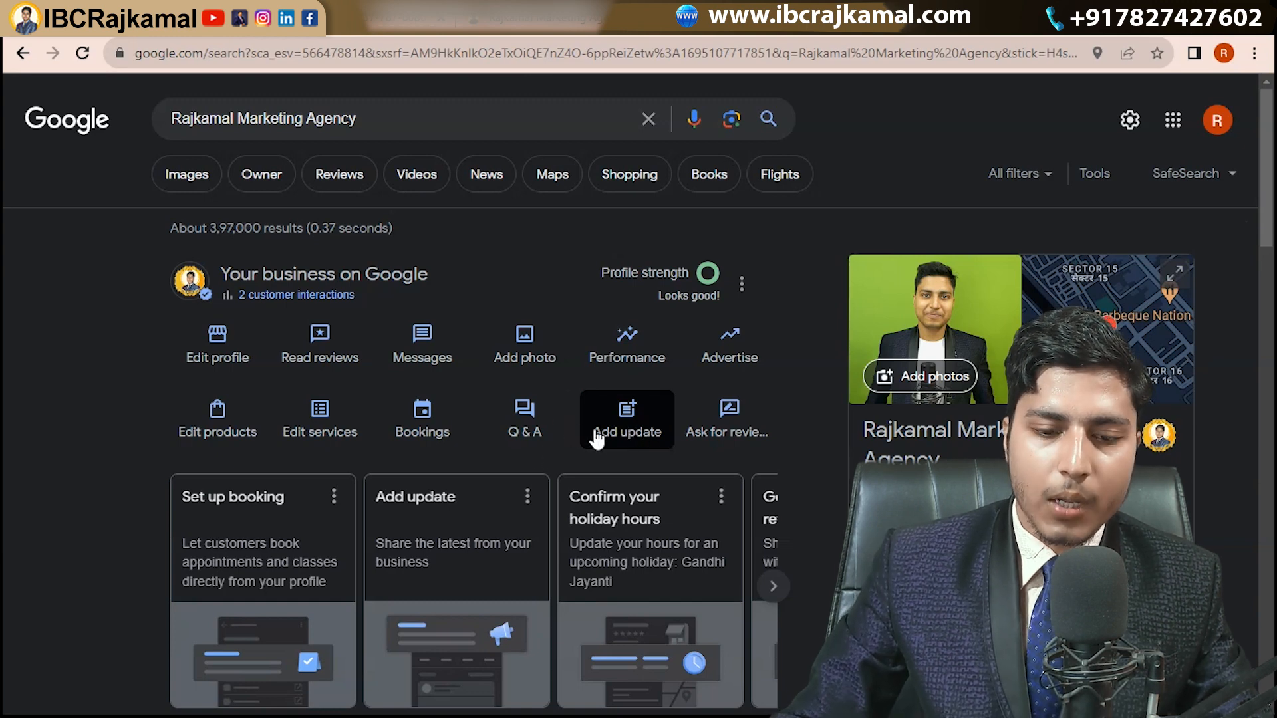
Copy the review link from Ask for reviews, check it in a new incognito window and close that window.
{"action": "left_click", "coordinate": [735, 431]}
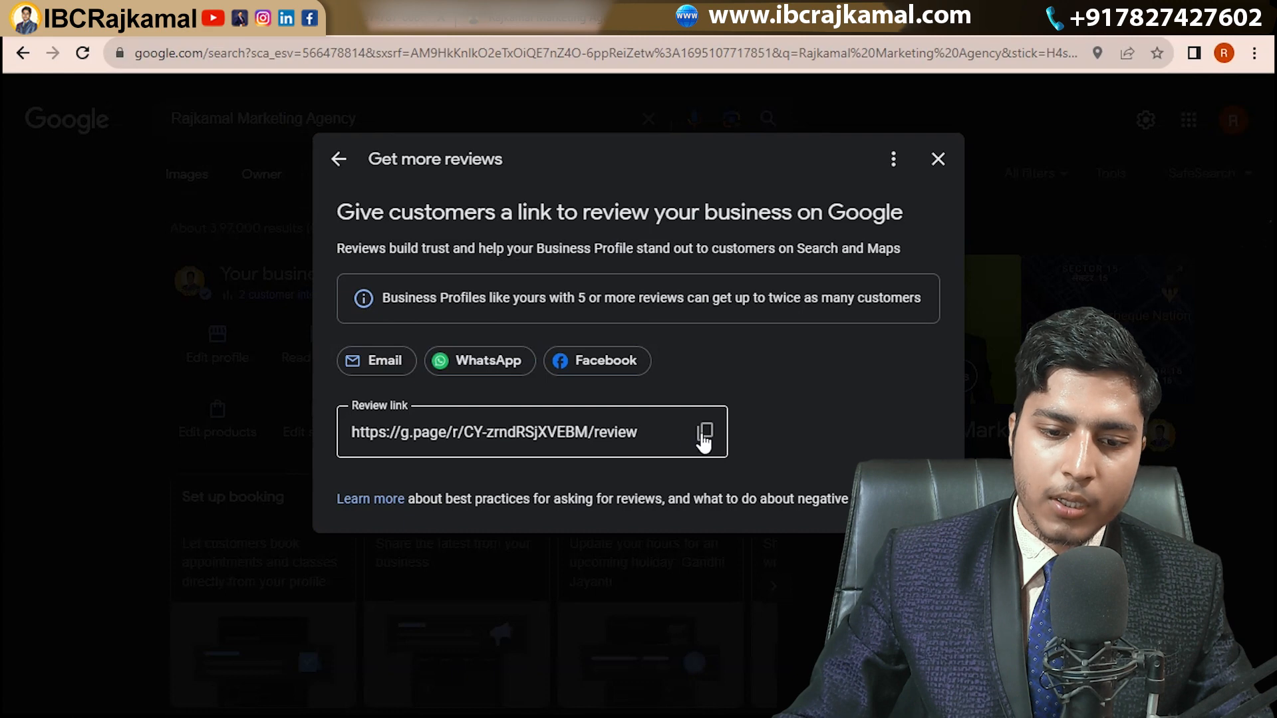
{"action": "left_click", "coordinate": [704, 433]}
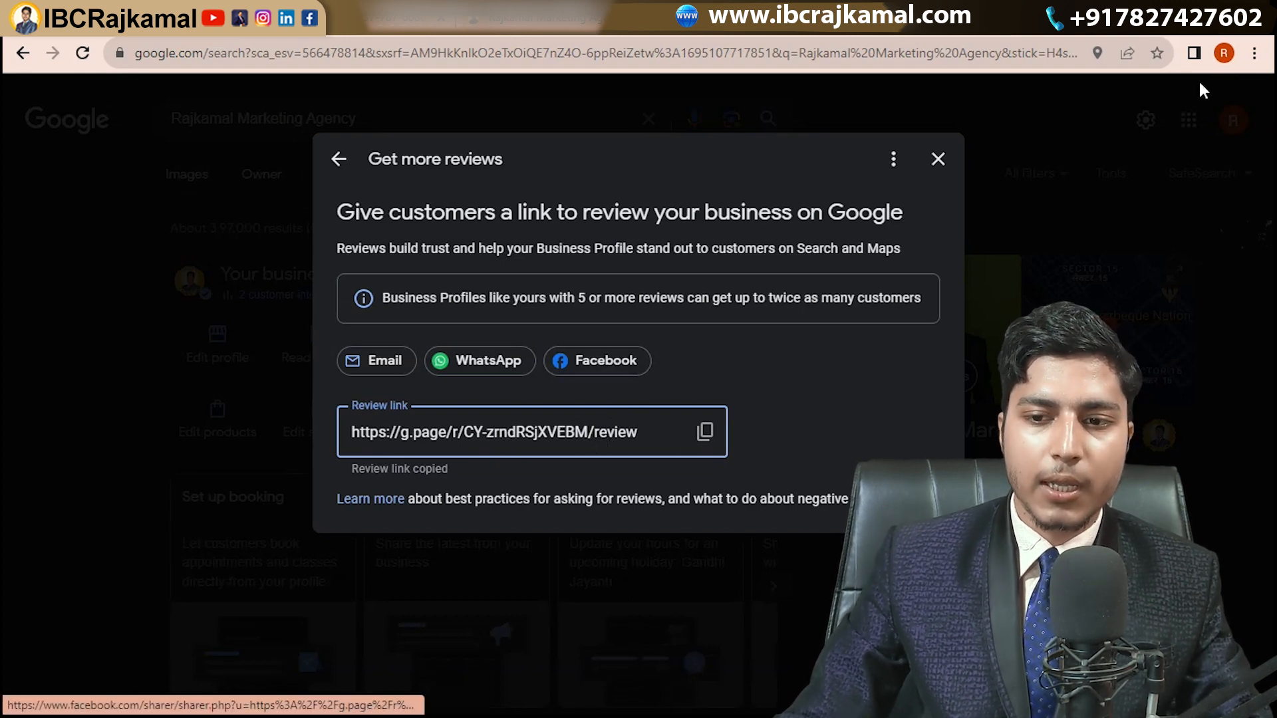
{"action": "left_click", "coordinate": [1254, 53]}
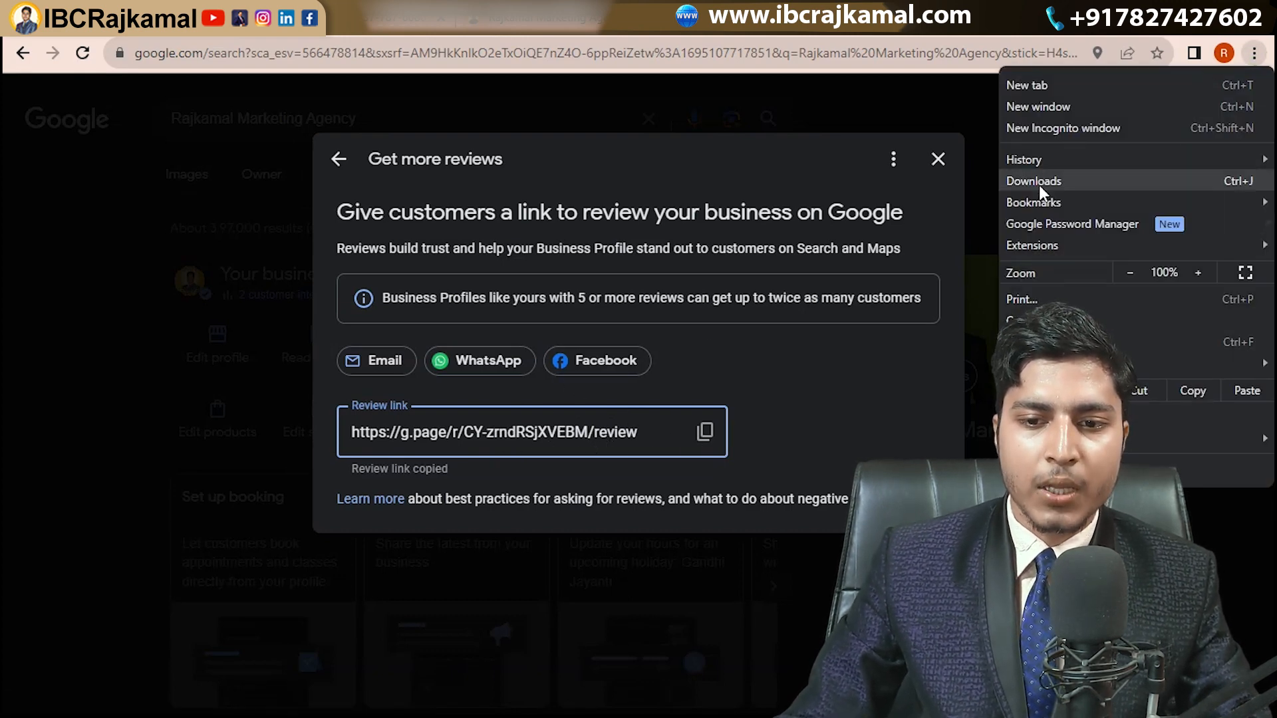
{"action": "left_click", "coordinate": [1051, 128]}
{"action": "key", "text": "ctrl+v"}
{"action": "key", "text": "Return"}
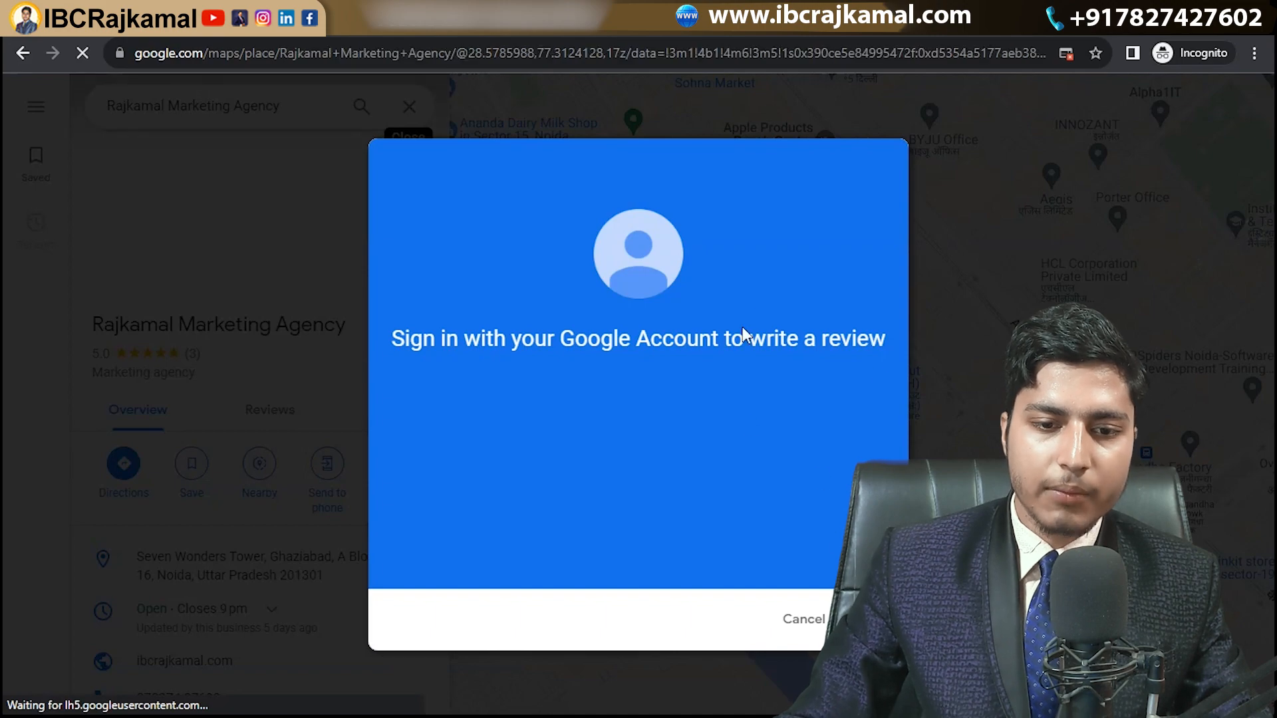
{"action": "key", "text": "ctrl+w"}
Switch to the Canva design Google Business Profile Optimization (Local SEO) and add a blank page 4.
{"action": "key", "text": "alt+Tab"}
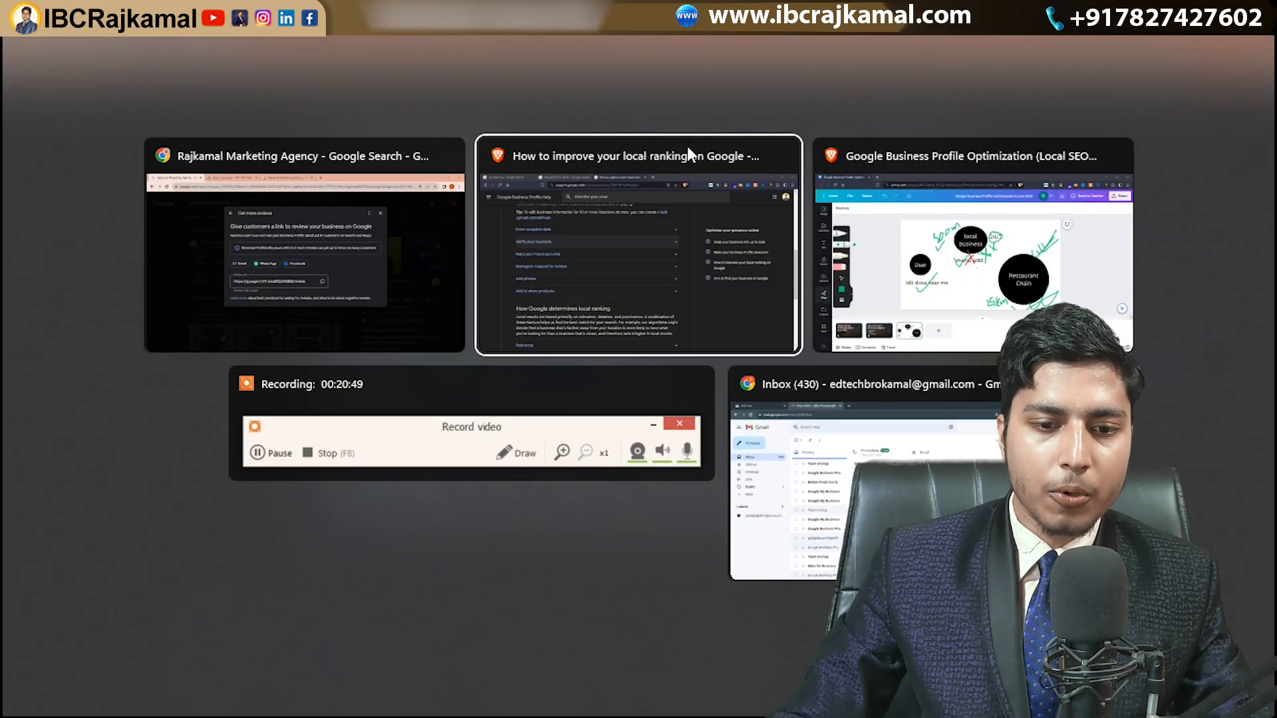
{"action": "key", "text": "alt+Tab"}
{"action": "key", "text": "alt+Tab"}
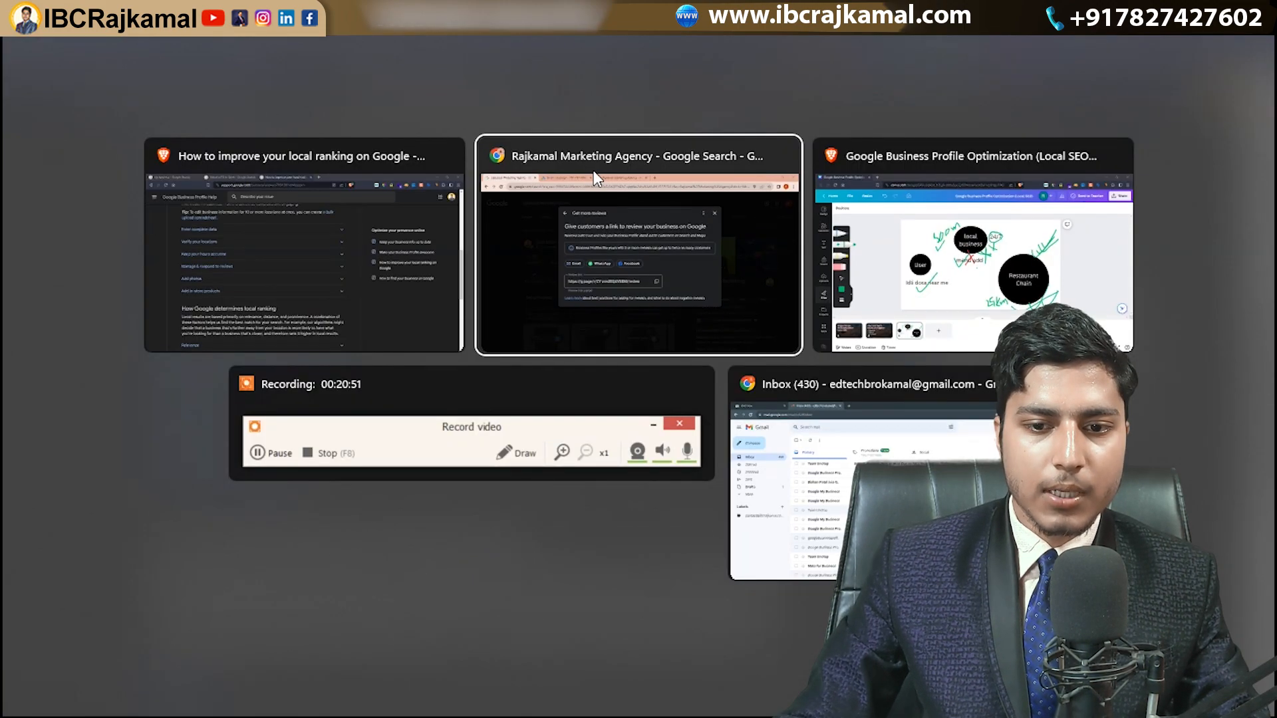
{"action": "left_click", "coordinate": [480, 652]}
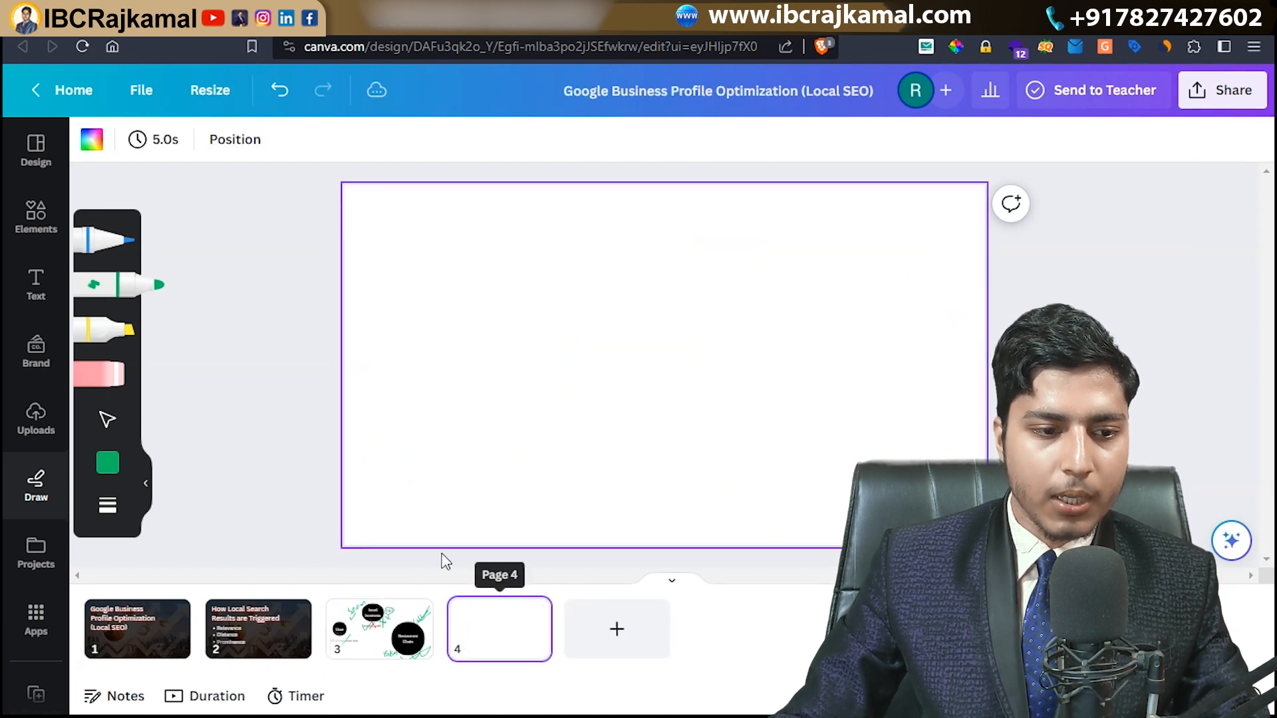
Search the Canva apps for "qr", choose the QR code suggestion and open the QR Code app.
{"action": "scroll", "coordinate": [36, 426], "scroll_direction": "down", "scroll_amount": 5}
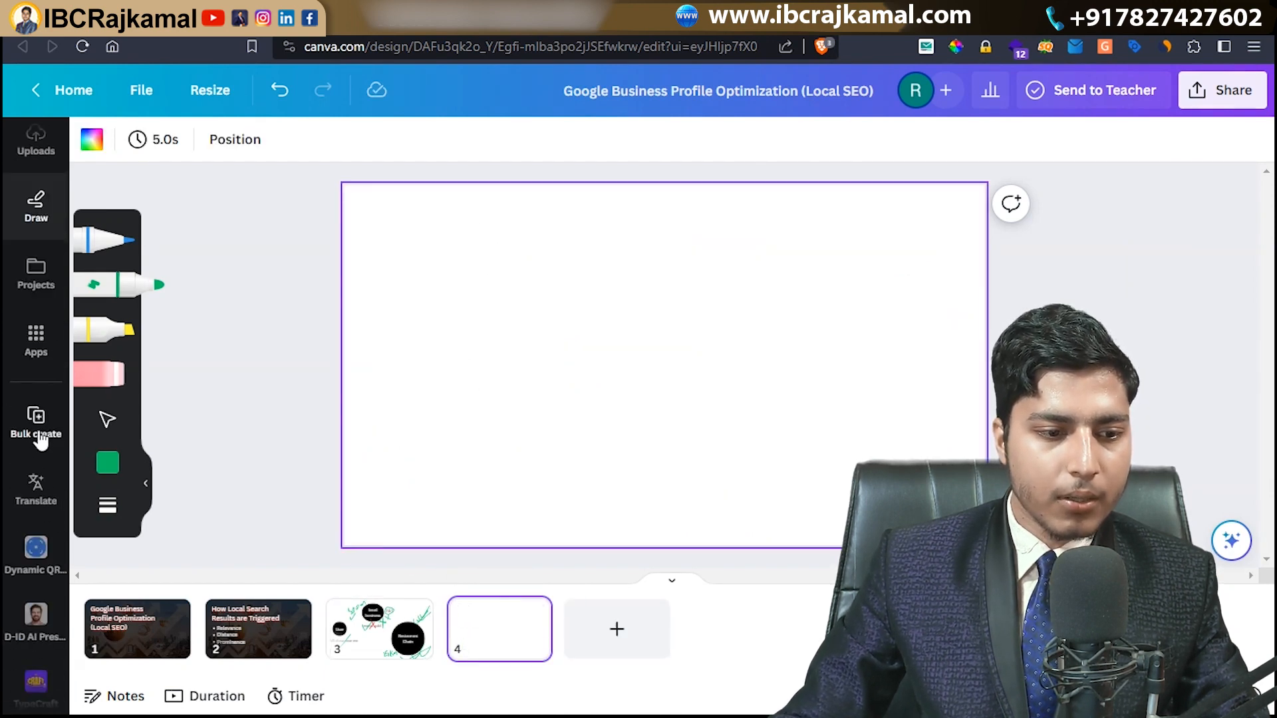
{"action": "left_click", "coordinate": [35, 346]}
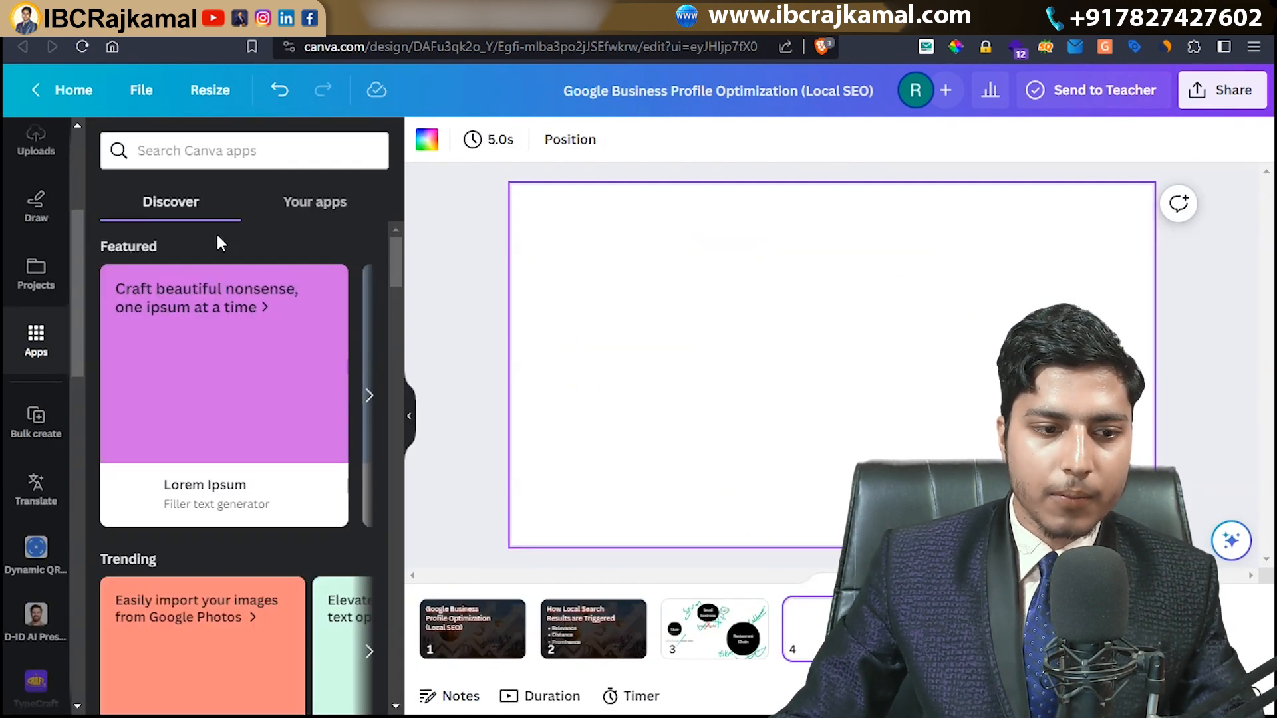
{"action": "left_click", "coordinate": [223, 146]}
{"action": "type", "text": "qr"}
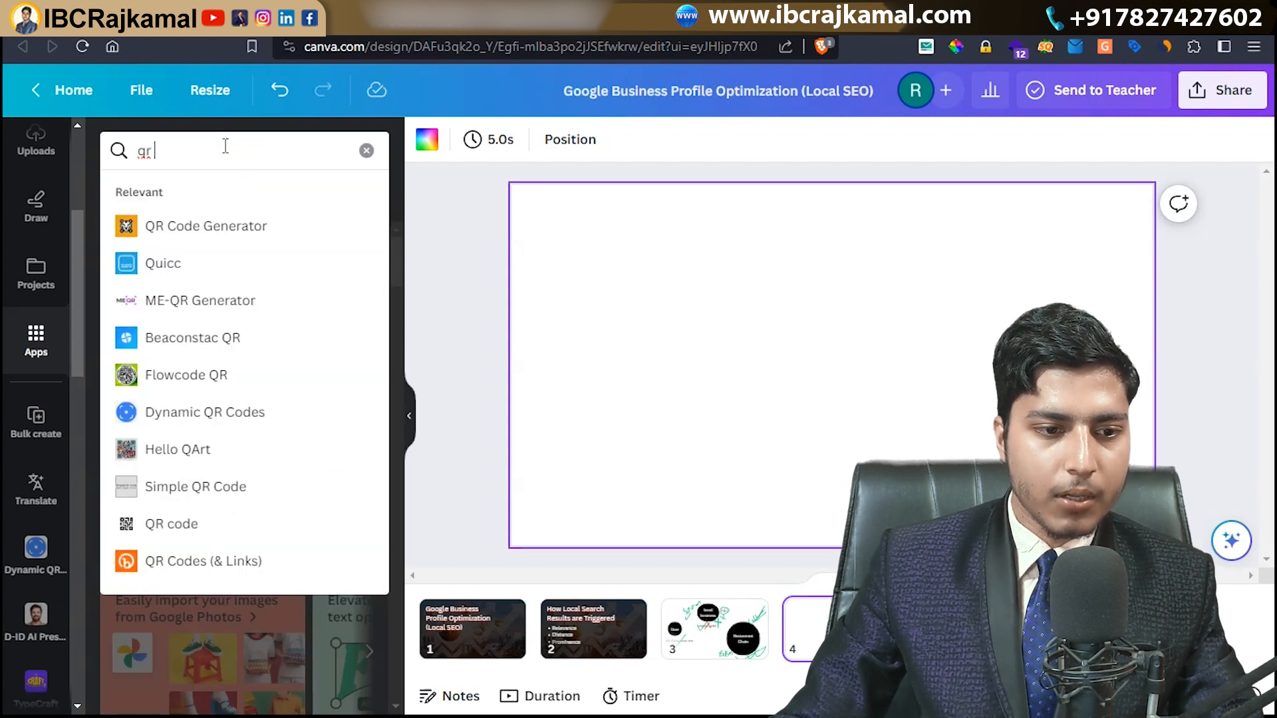
{"action": "left_click", "coordinate": [174, 296]}
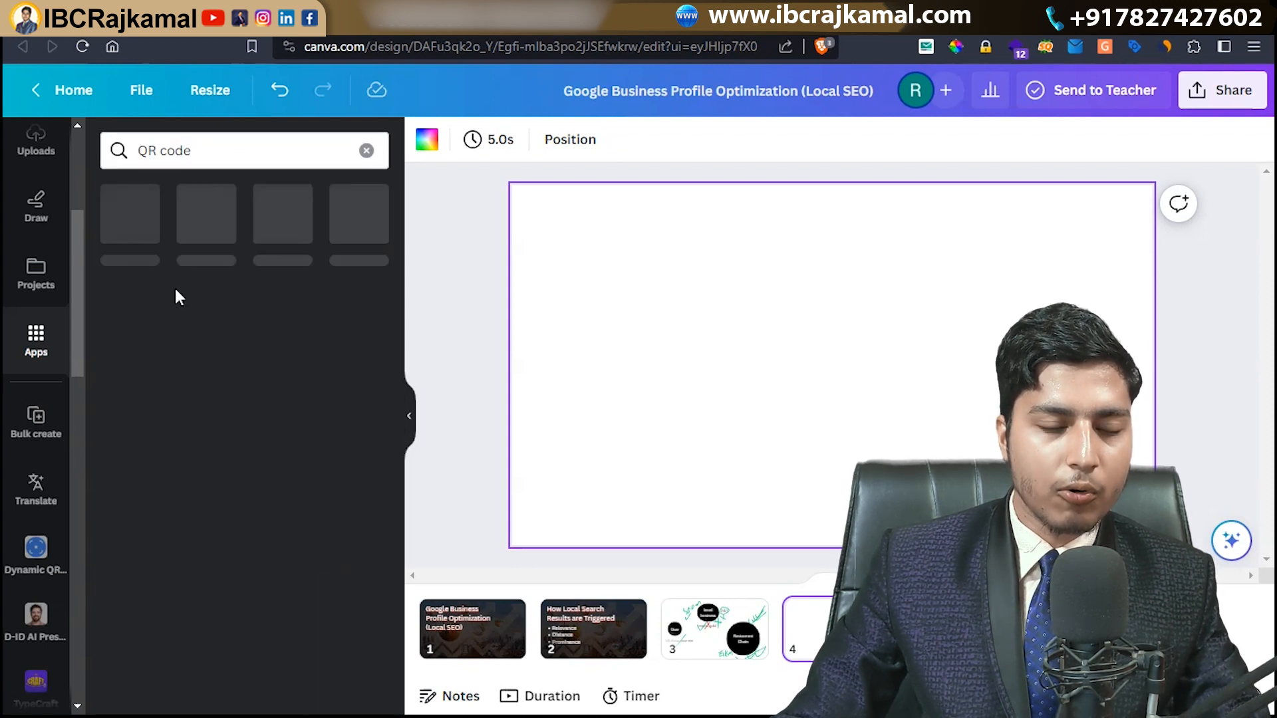
{"action": "left_click", "coordinate": [119, 238]}
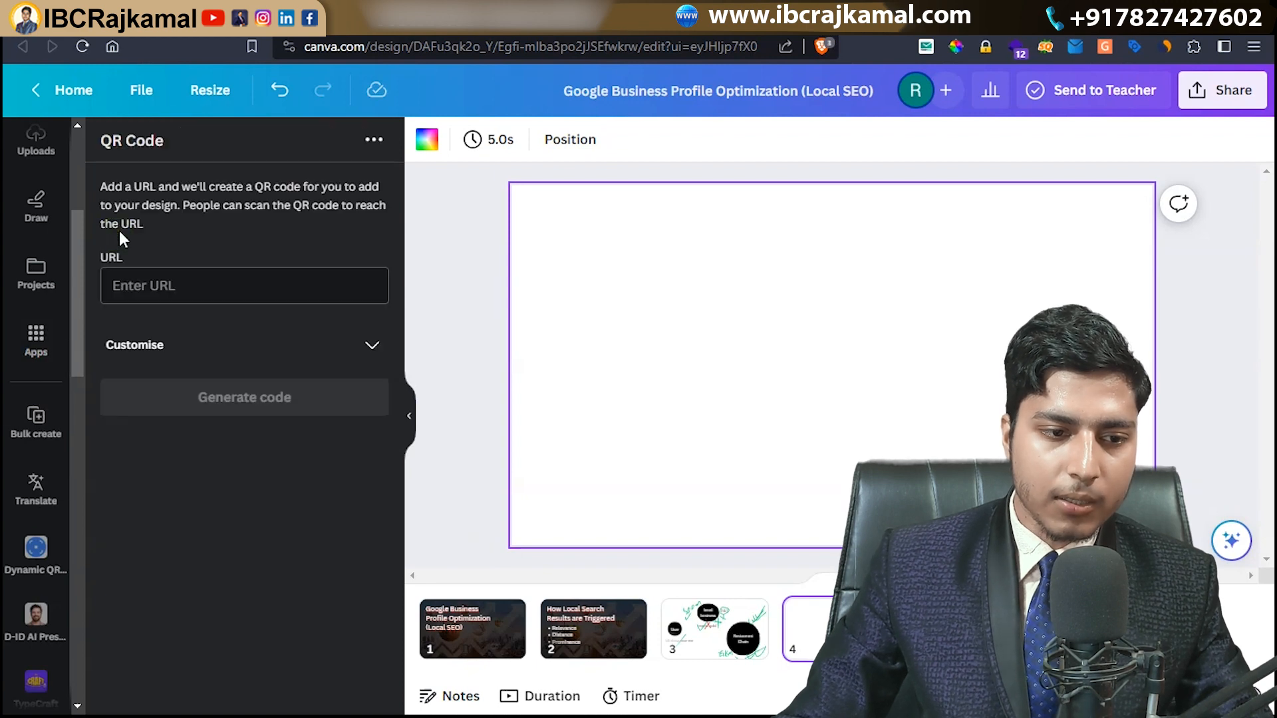
{"action": "left_click", "coordinate": [171, 285]}
{"action": "type", "text": "https://g.page/r/CY-zrndRSjXVEBM/review"}
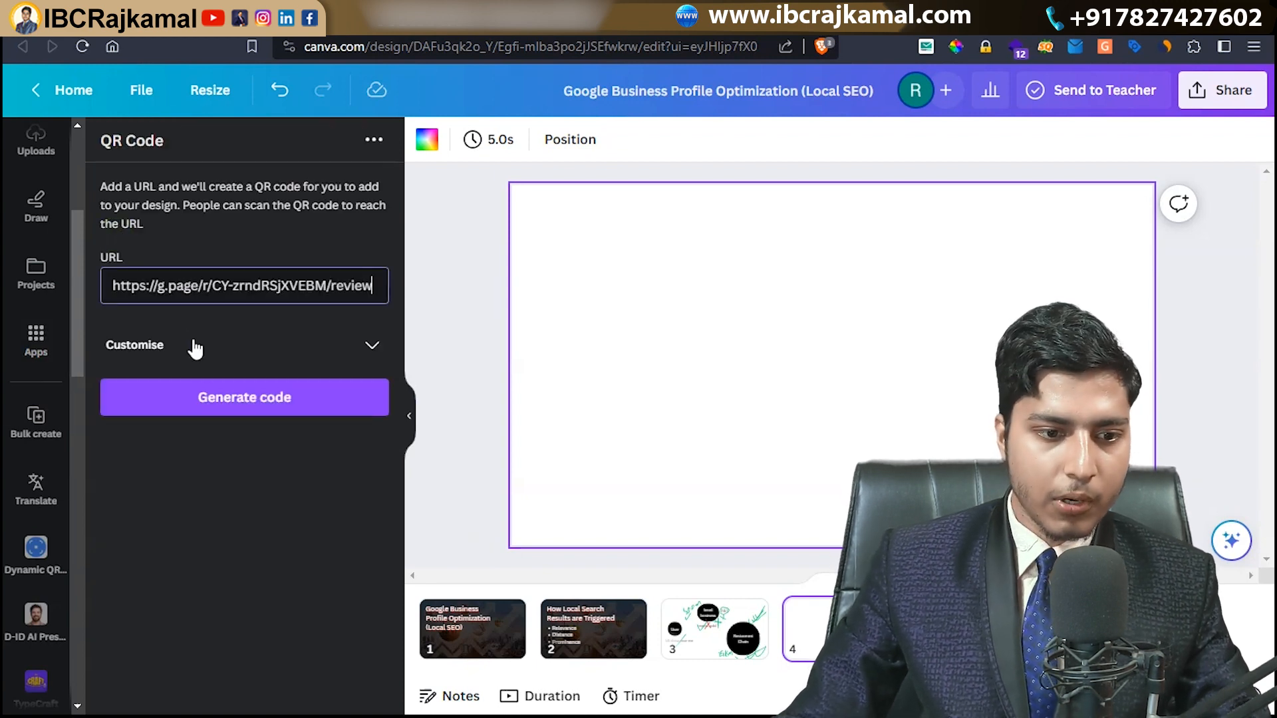
{"action": "left_click", "coordinate": [208, 399]}
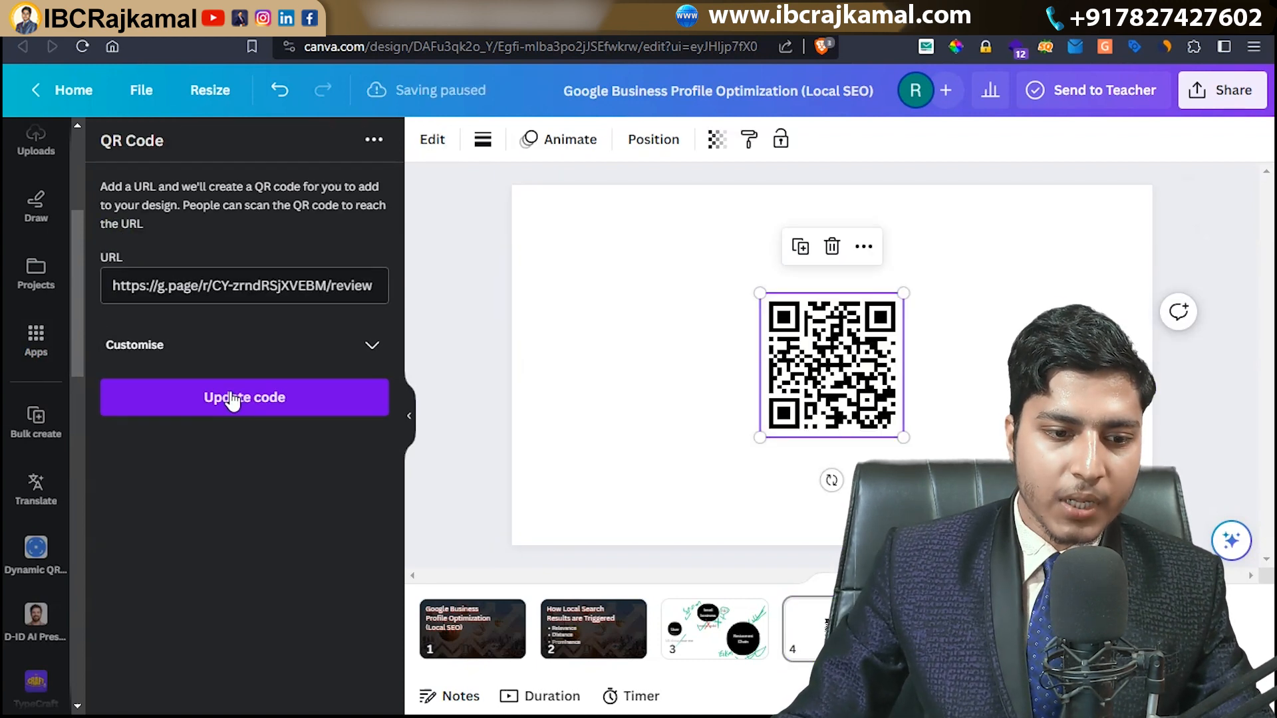
{"action": "left_click_drag", "start_coordinate": [902, 433], "coordinate": [968, 501]}
{"action": "left_click", "coordinate": [1188, 382]}
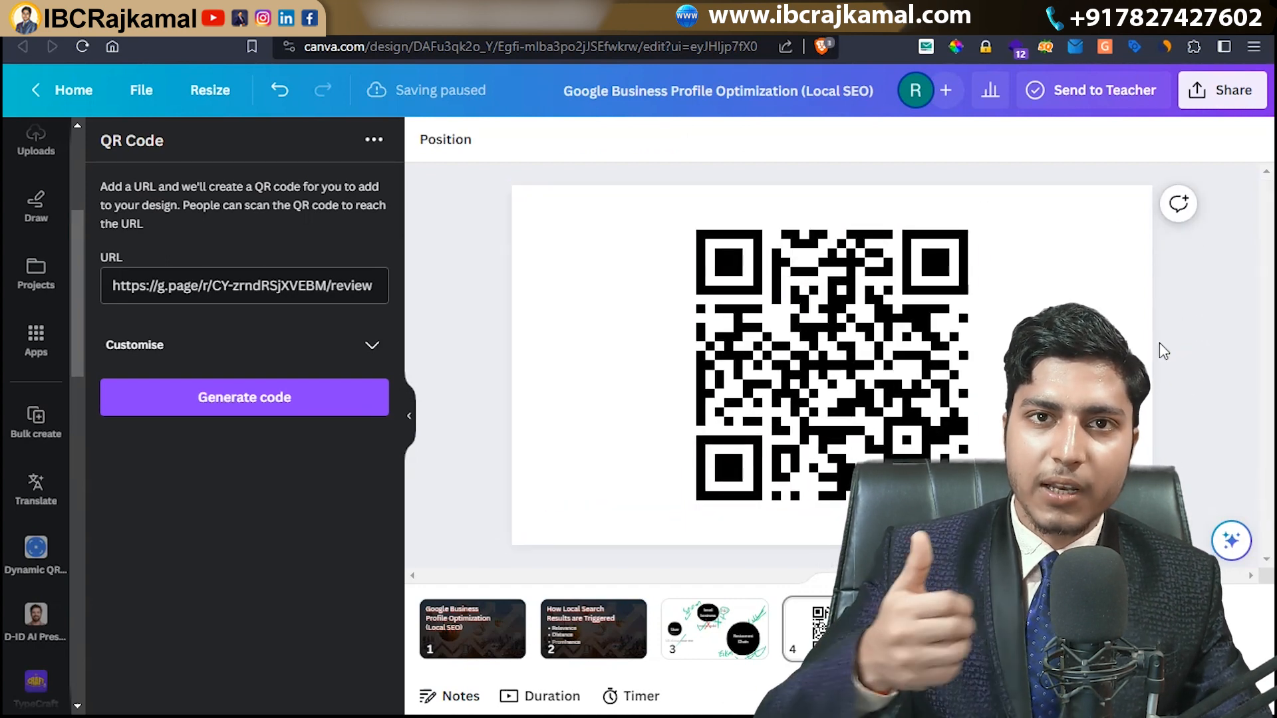
Move the enlarged QR code into the left half of page 4 and deselect it.
{"action": "left_click", "coordinate": [918, 376]}
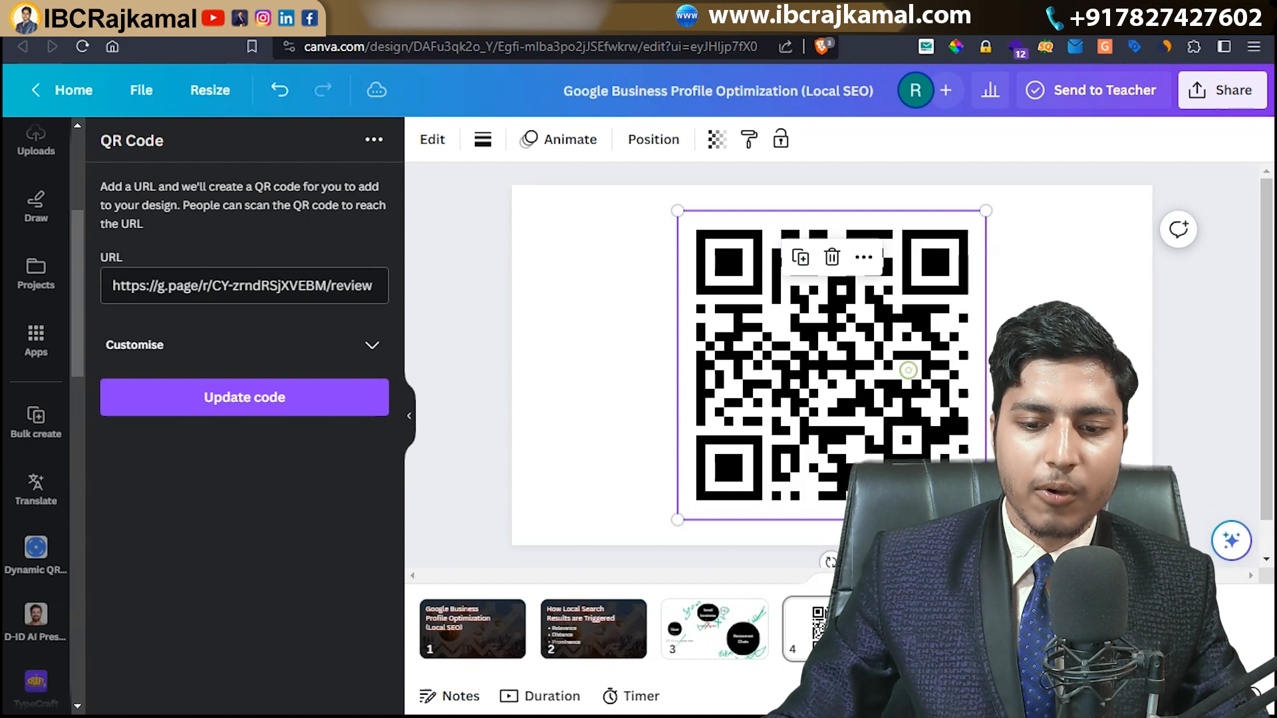
{"action": "left_click_drag", "start_coordinate": [918, 469], "coordinate": [790, 469]}
{"action": "left_click", "coordinate": [929, 419]}
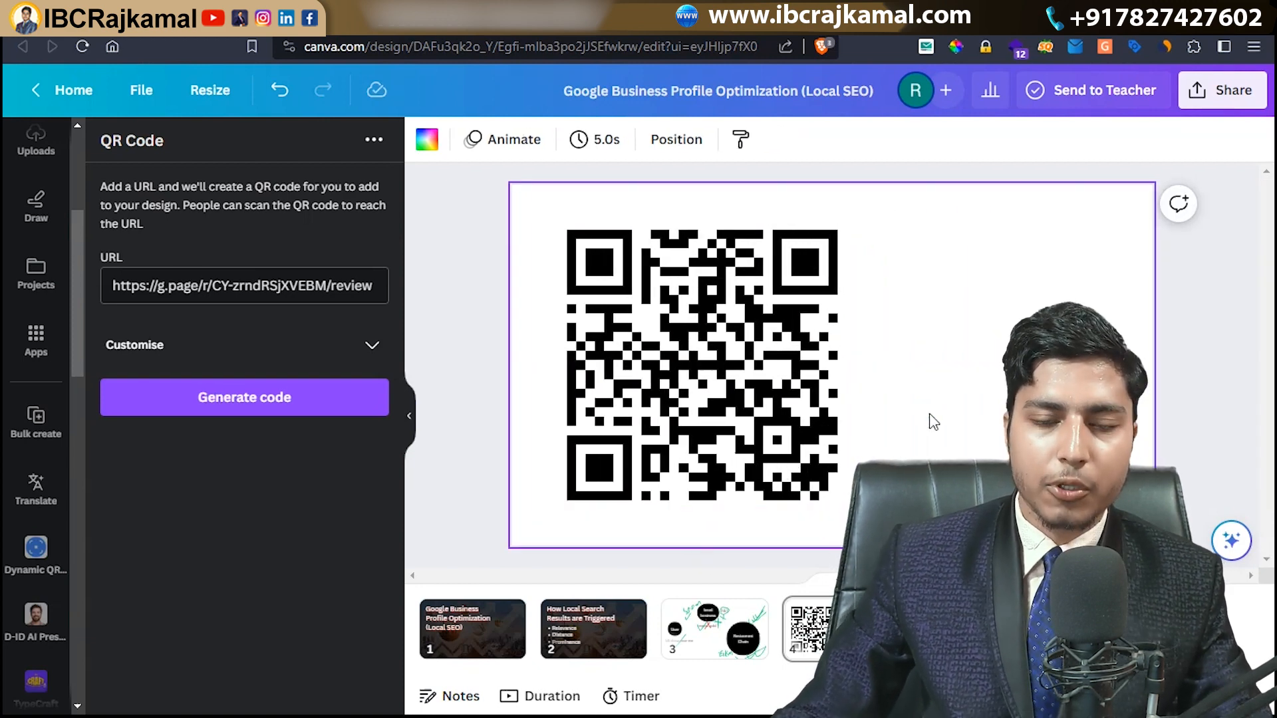
{"action": "left_click_drag", "start_coordinate": [915, 268], "coordinate": [958, 379]}
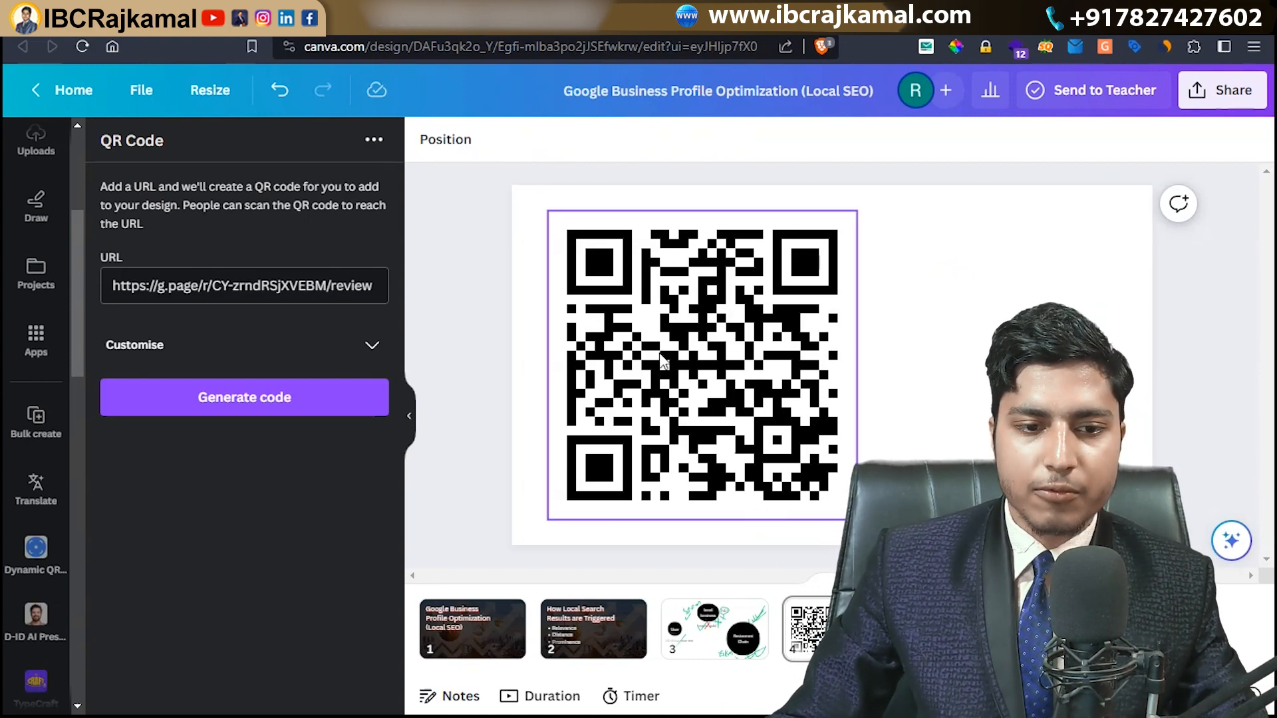
Look at the Keep your hours accurate tip in the local ranking help article, return to the business profile and close Get more reviews.
{"action": "key", "text": "ctrl+Tab"}
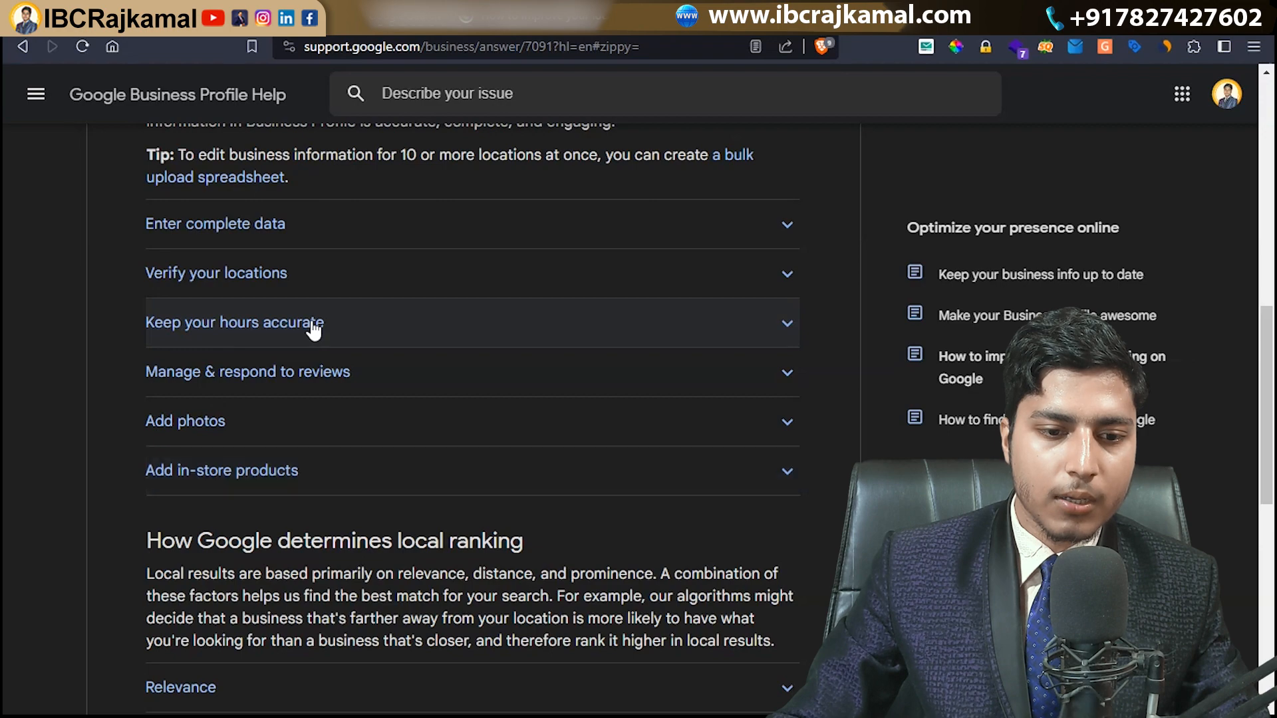
{"action": "key", "text": "ctrl+shift+Tab"}
{"action": "key", "text": "alt+Tab"}
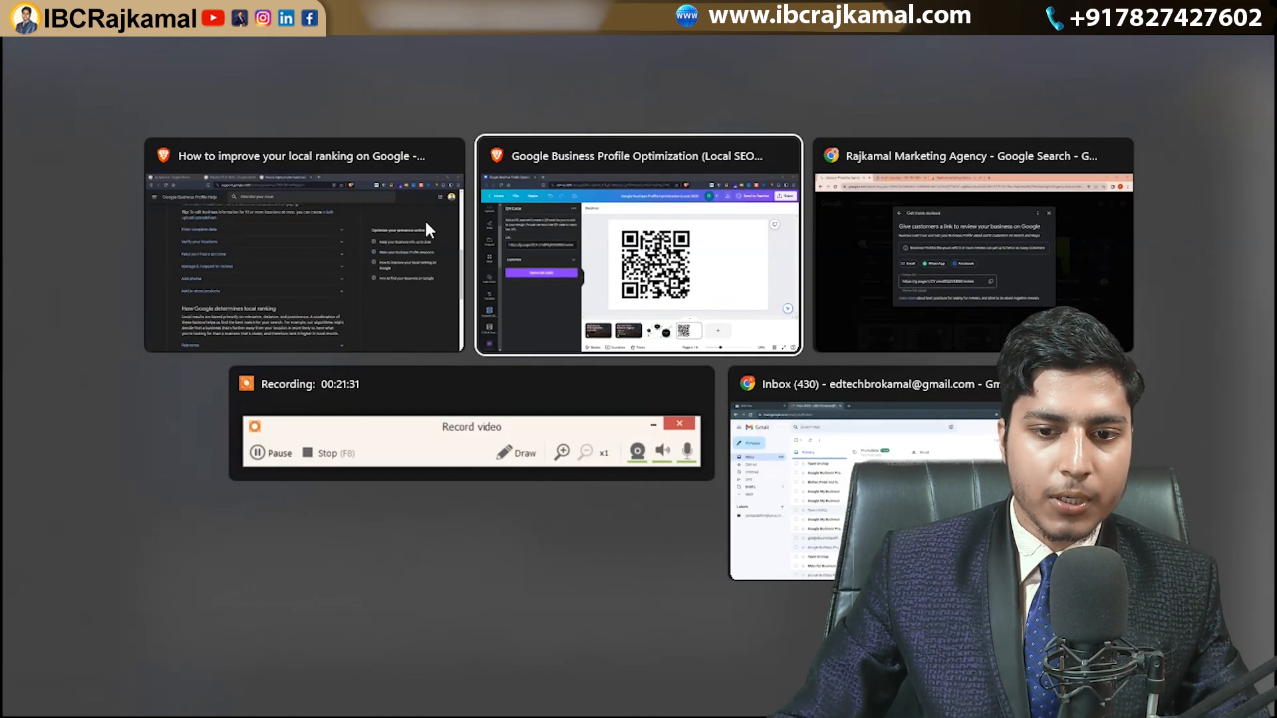
{"action": "left_click", "coordinate": [938, 159]}
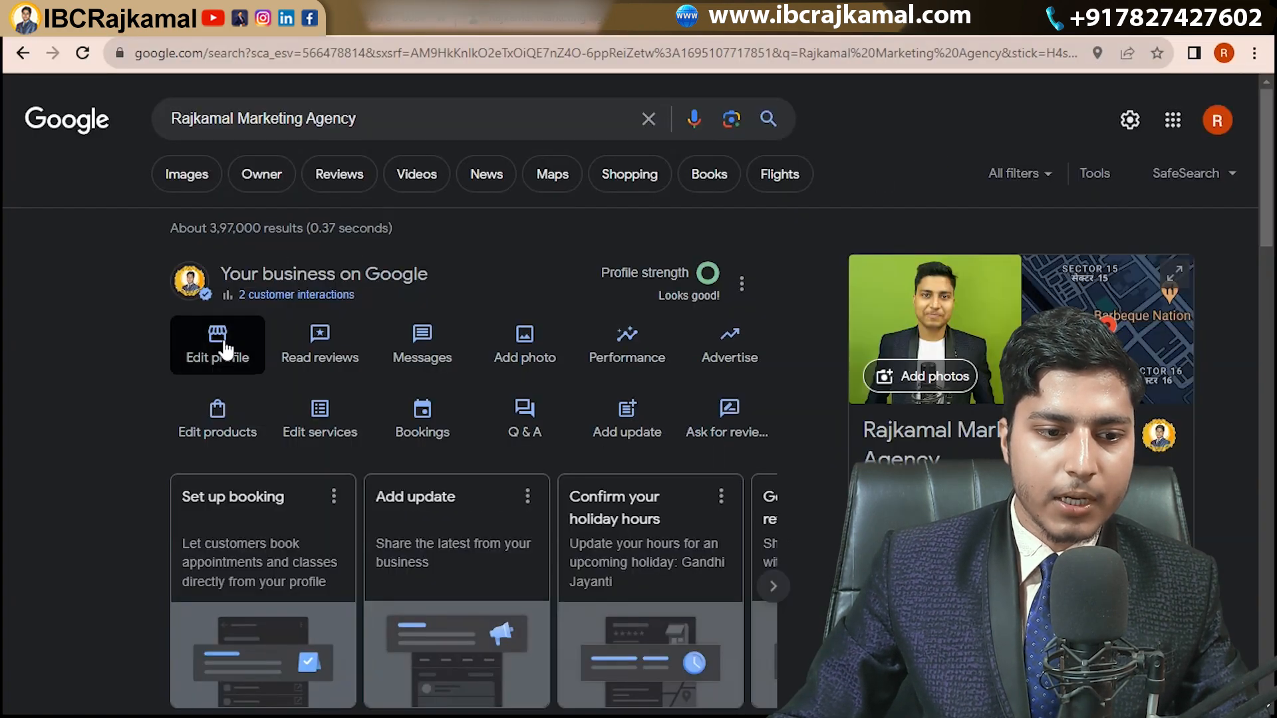
Review the profile's business information, open the opening hours for editing, look through the status options and weekday times, and close without saving.
{"action": "left_click", "coordinate": [224, 341]}
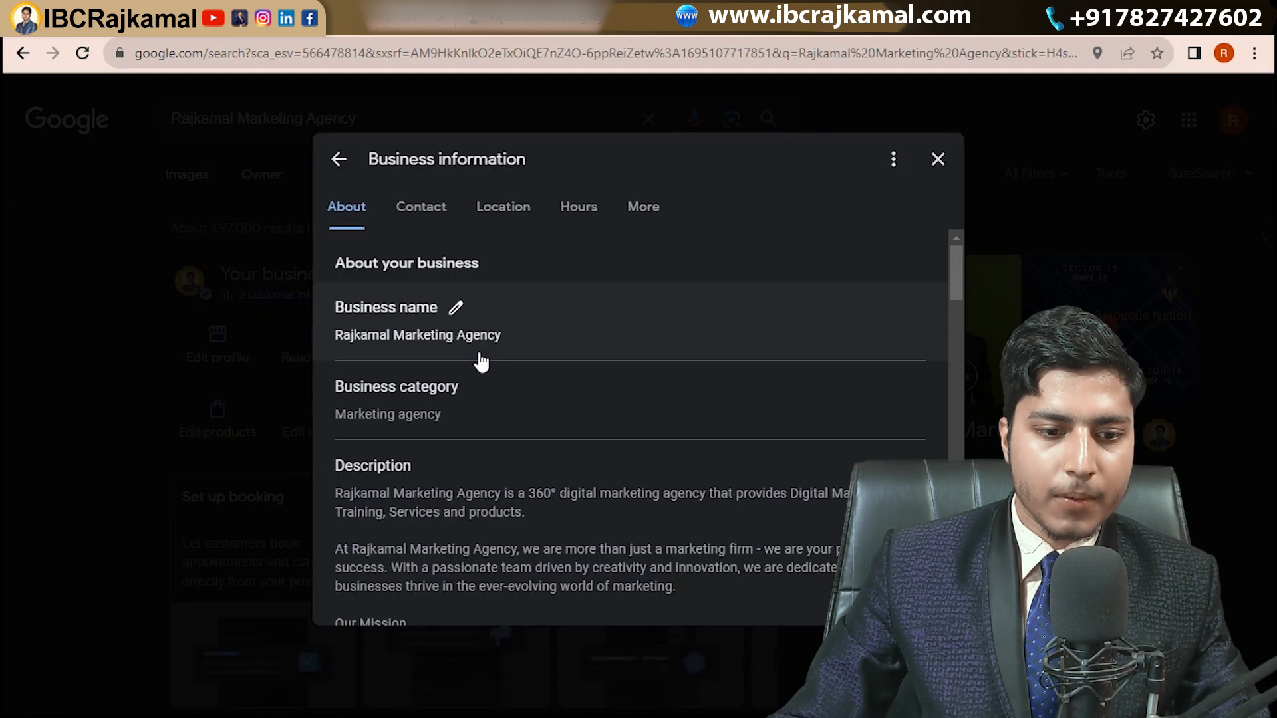
{"action": "scroll", "coordinate": [405, 434], "scroll_direction": "down", "scroll_amount": 1}
{"action": "scroll", "coordinate": [404, 434], "scroll_direction": "down", "scroll_amount": 12}
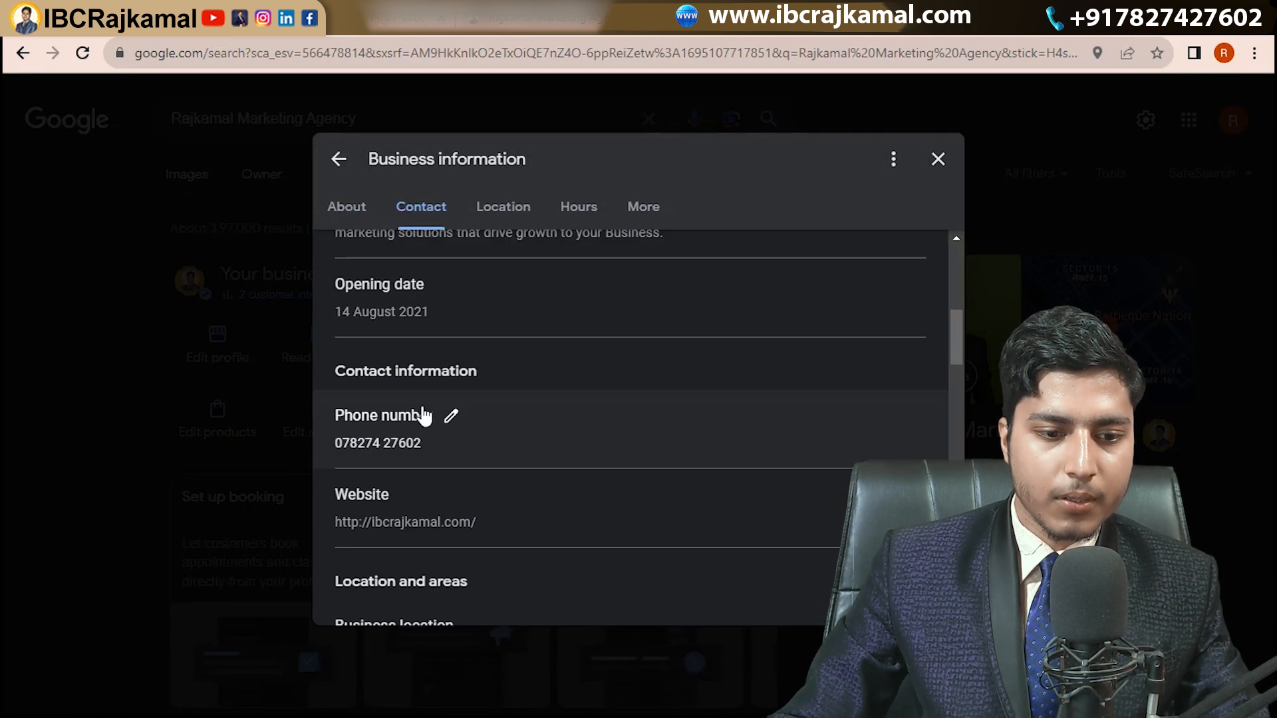
{"action": "scroll", "coordinate": [409, 394], "scroll_direction": "down", "scroll_amount": 2}
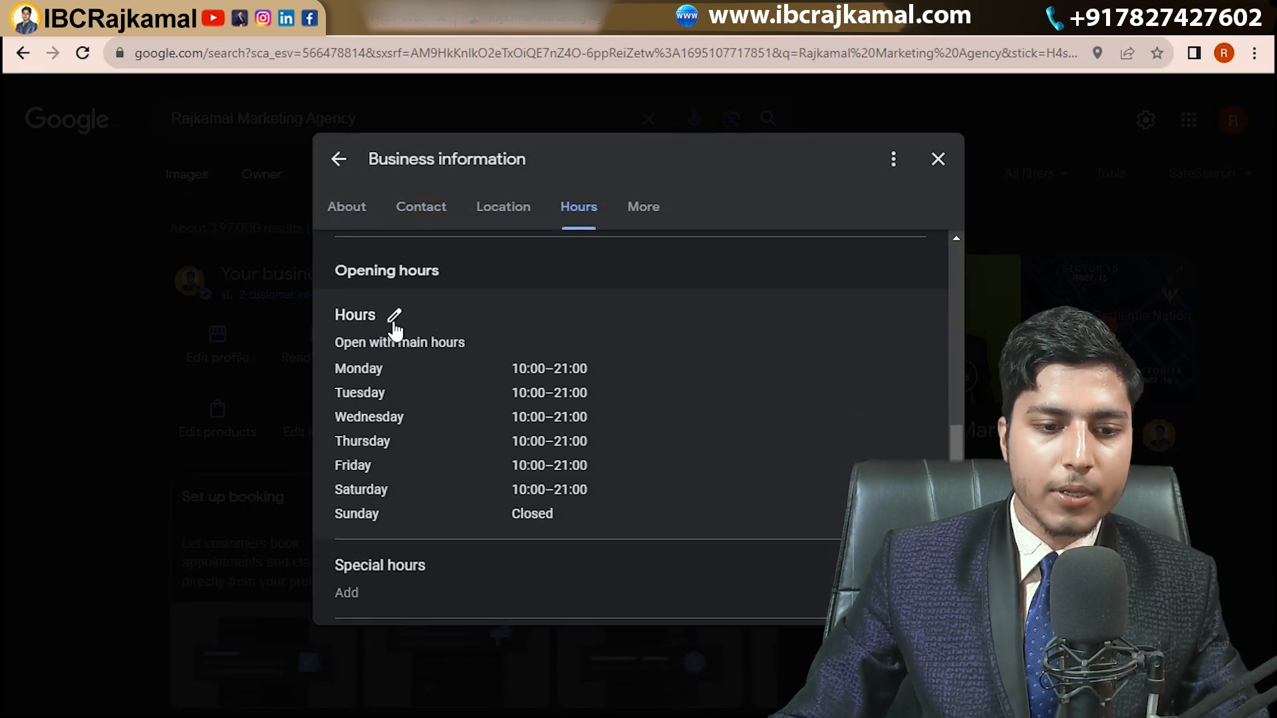
{"action": "left_click", "coordinate": [393, 317]}
{"action": "scroll", "coordinate": [413, 393], "scroll_direction": "down", "scroll_amount": 3}
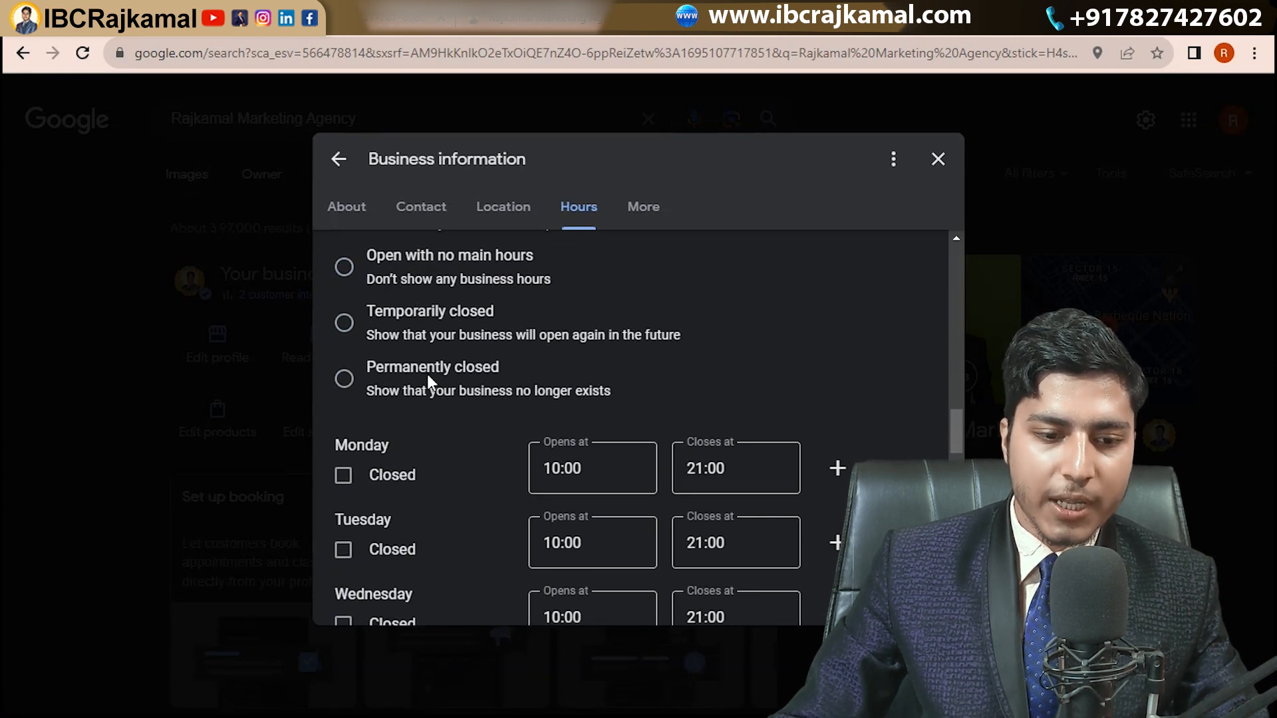
{"action": "scroll", "coordinate": [439, 386], "scroll_direction": "down", "scroll_amount": 2}
{"action": "scroll", "coordinate": [465, 386], "scroll_direction": "down", "scroll_amount": 2}
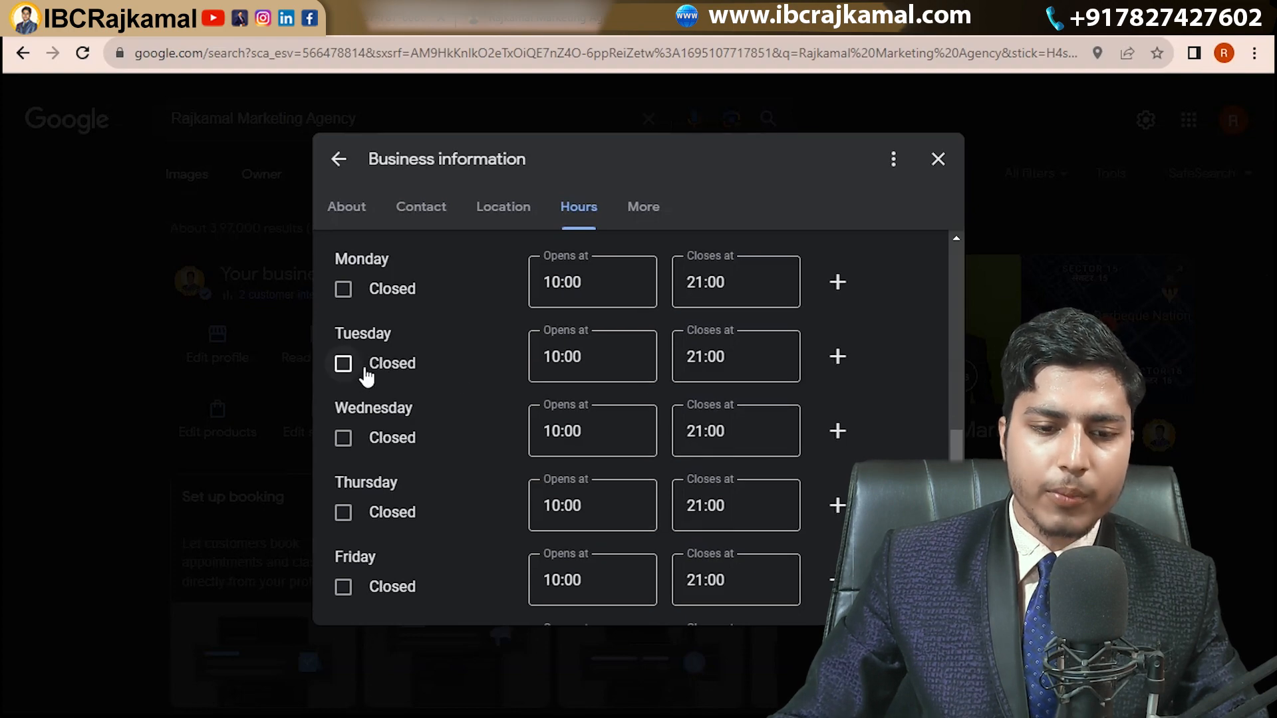
{"action": "left_click", "coordinate": [940, 160]}
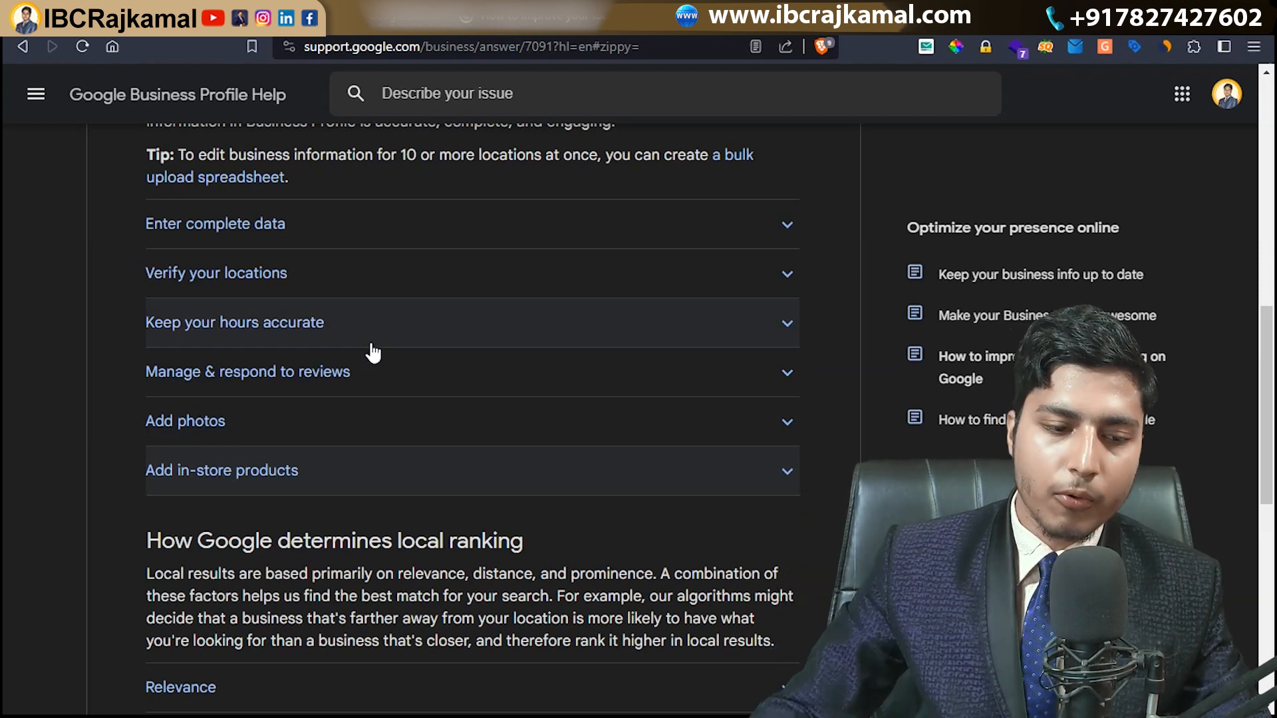
Read the help article's remaining tips on reviews, photos and in-store products and its section on how Google determines local ranking.
{"action": "scroll", "coordinate": [369, 356], "scroll_direction": "down", "scroll_amount": 1}
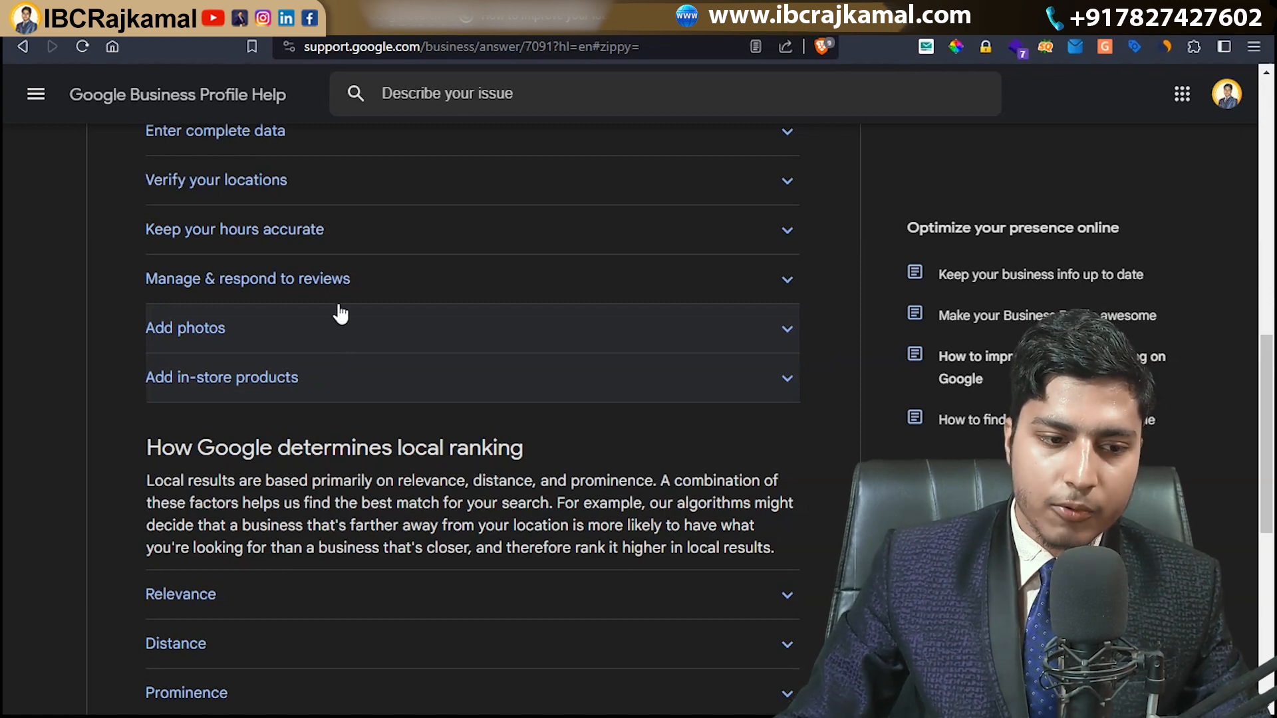
{"action": "scroll", "coordinate": [341, 314], "scroll_direction": "down", "scroll_amount": 1}
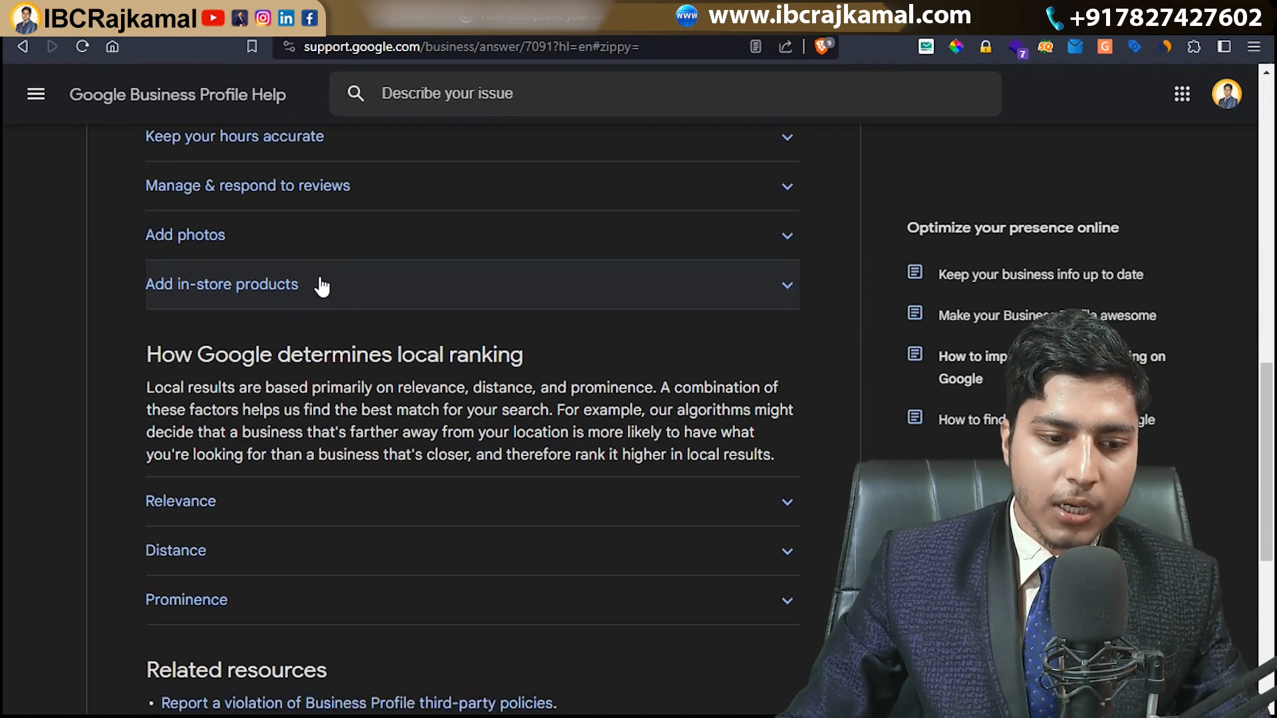
{"action": "scroll", "coordinate": [322, 287], "scroll_direction": "down", "scroll_amount": 1}
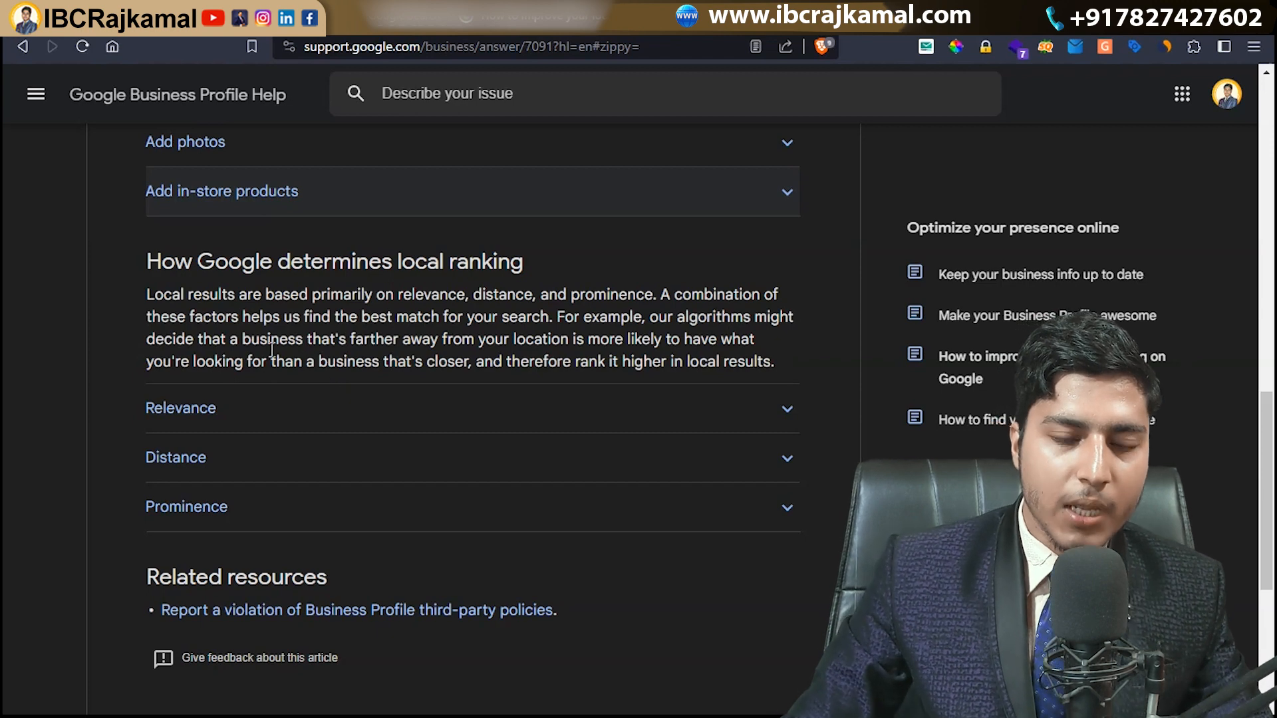
Expand the Relevance explanation in the local ranking help article.
{"action": "left_click", "coordinate": [266, 419]}
{"action": "scroll", "coordinate": [530, 373], "scroll_direction": "down", "scroll_amount": 1}
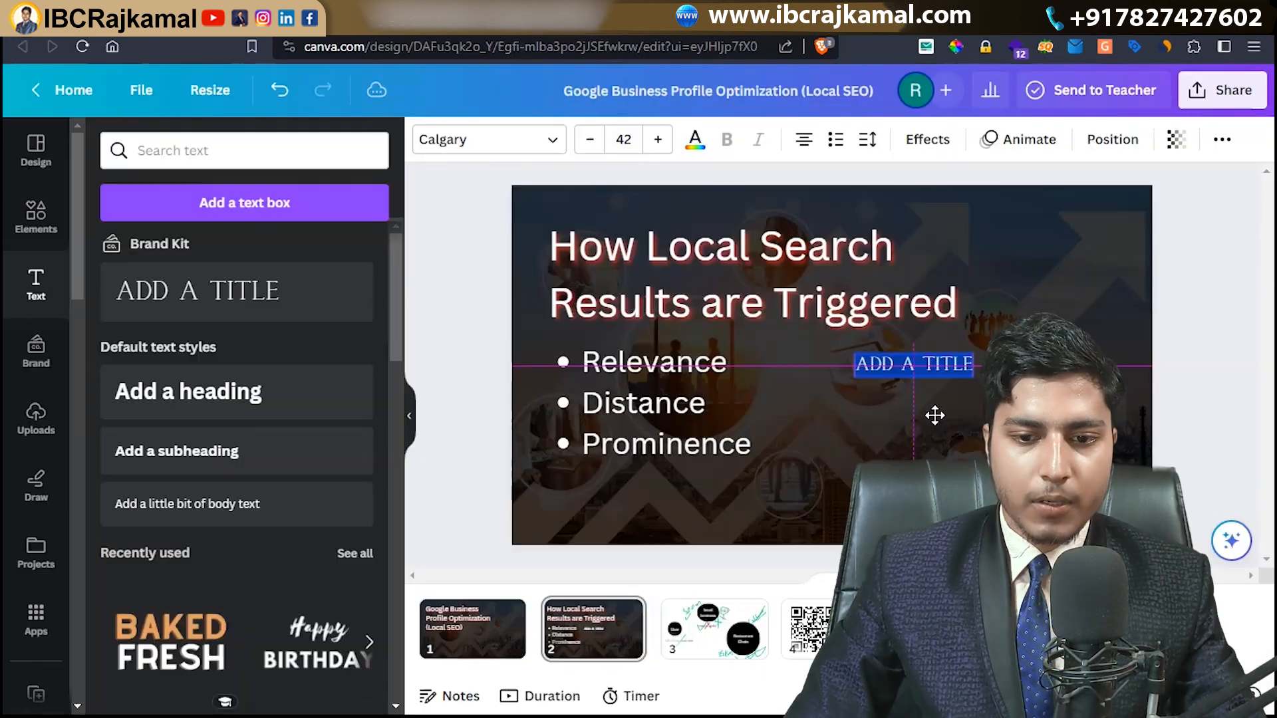
On page 2 of the Canva design, place the title text beside the Relevance bullet and replace its wording with COMPLETE DETAILS.
{"action": "left_click_drag", "start_coordinate": [934, 415], "coordinate": [956, 427]}
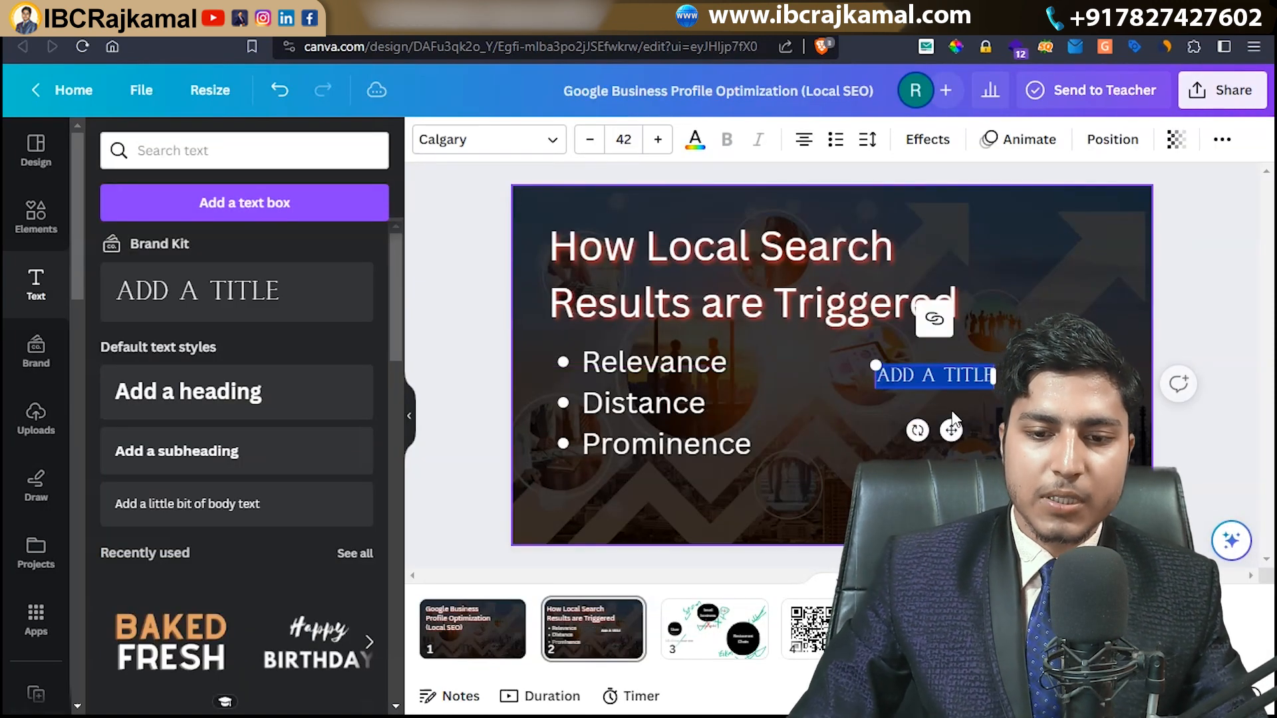
{"action": "double_click", "coordinate": [949, 381]}
{"action": "key", "text": "ctrl+a"}
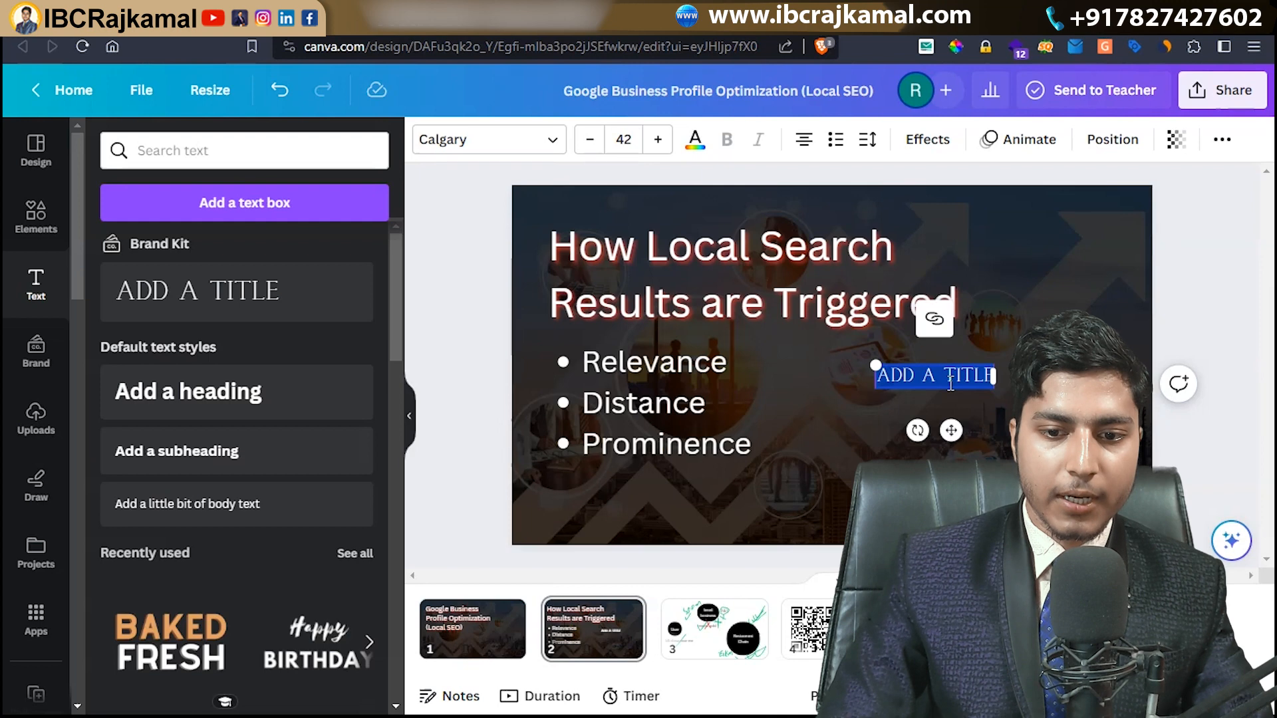
{"action": "type", "text": "CP"}
{"action": "key", "text": "BackSpace"}
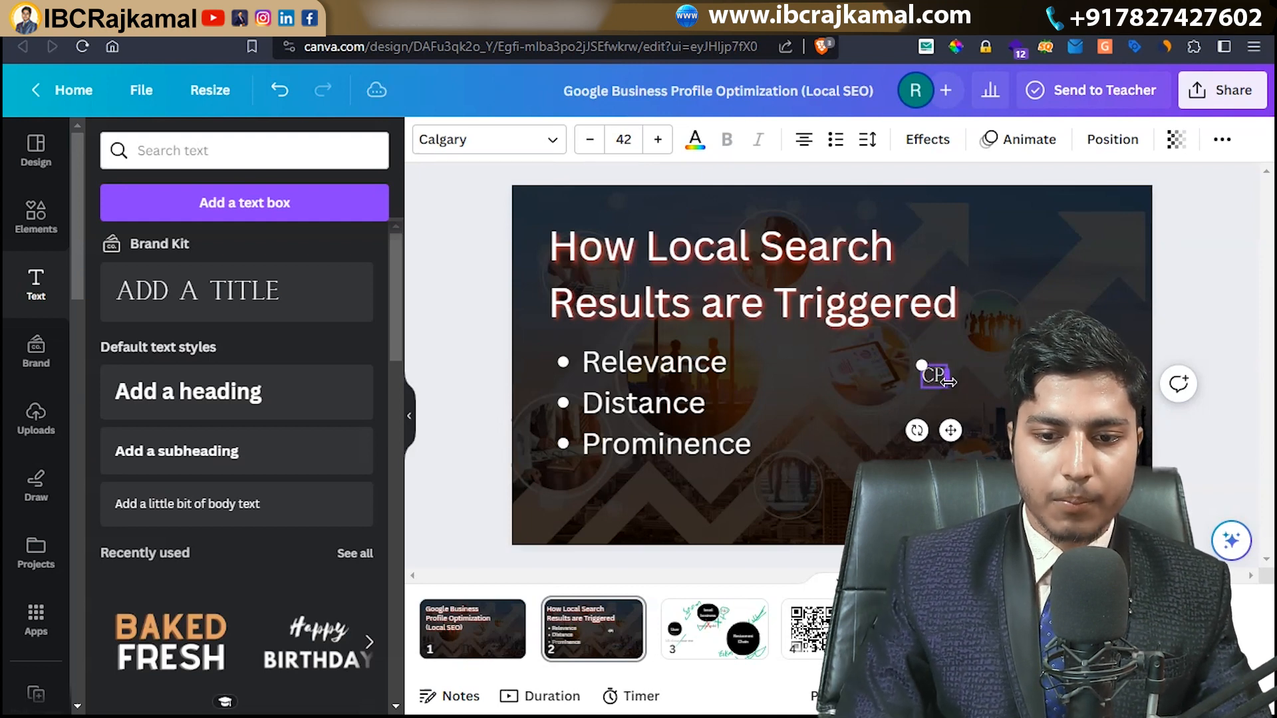
{"action": "type", "text": "OMP"}
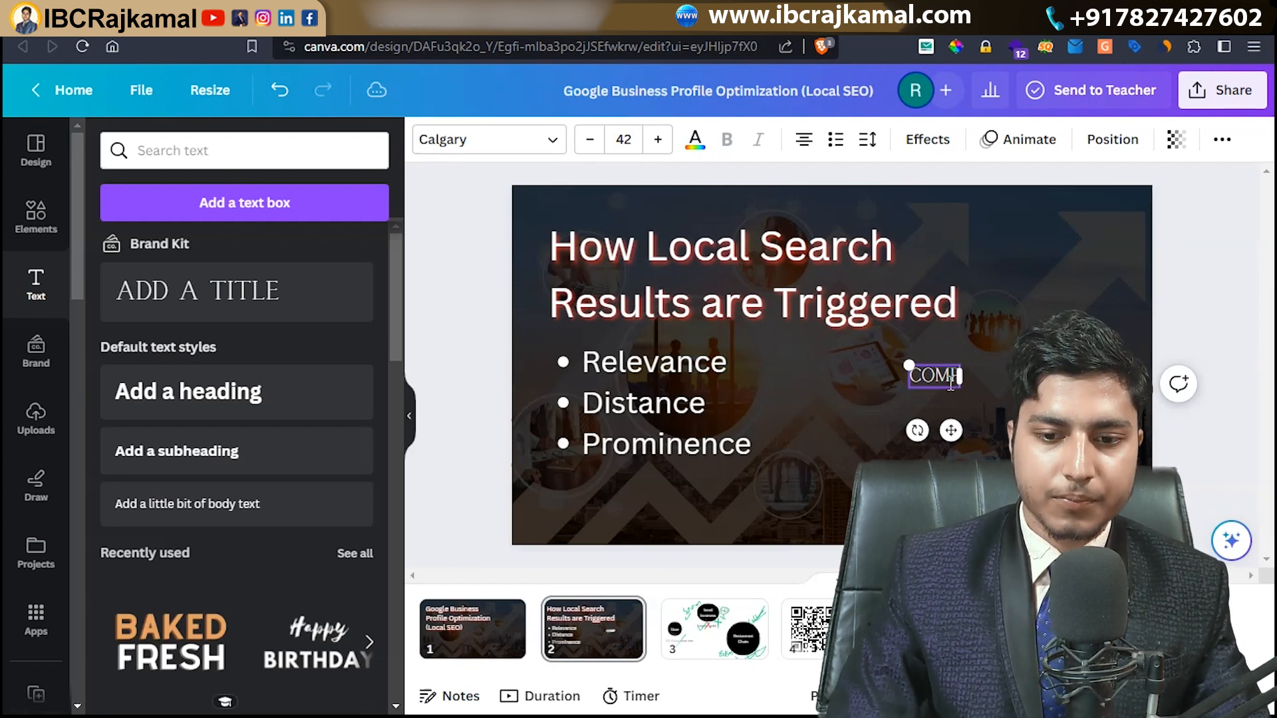
{"action": "type", "text": "LETE DETAIL"}
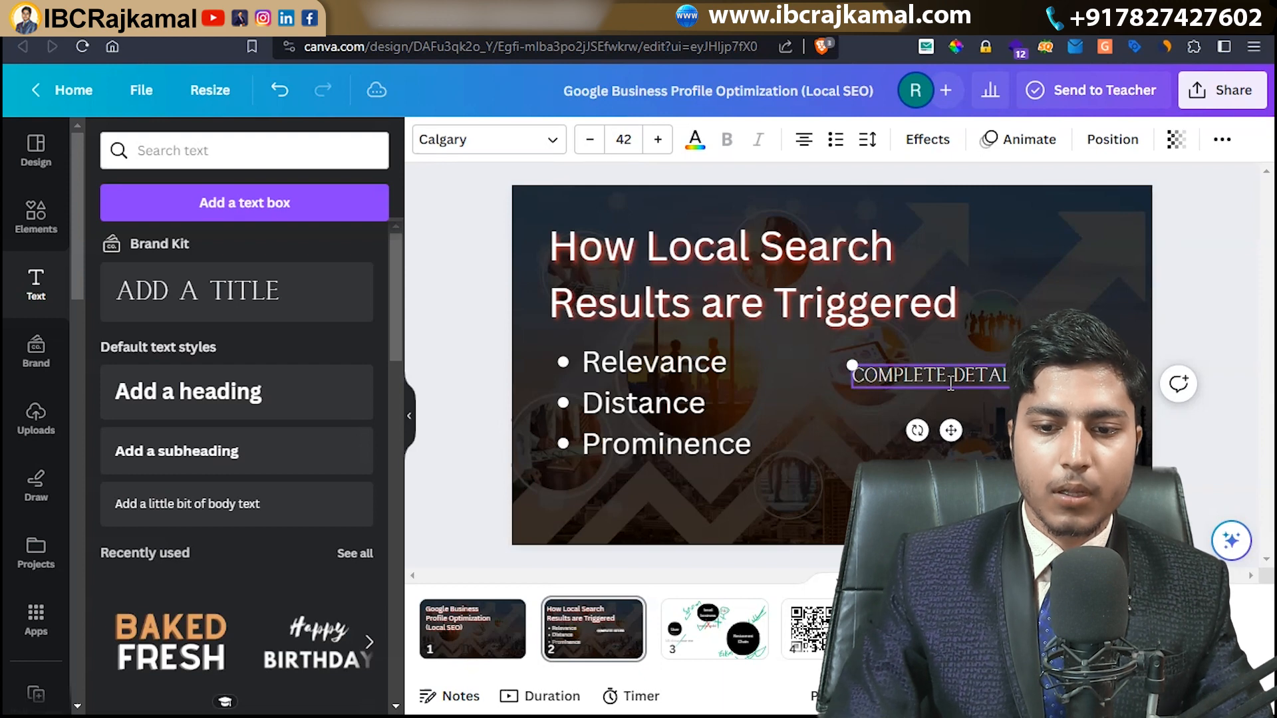
Align the COMPLETE DETAILS text with the Relevance bullet, shift it farther right and deselect it.
{"action": "left_click", "coordinate": [1037, 432]}
{"action": "left_click_drag", "start_coordinate": [988, 382], "coordinate": [995, 374]}
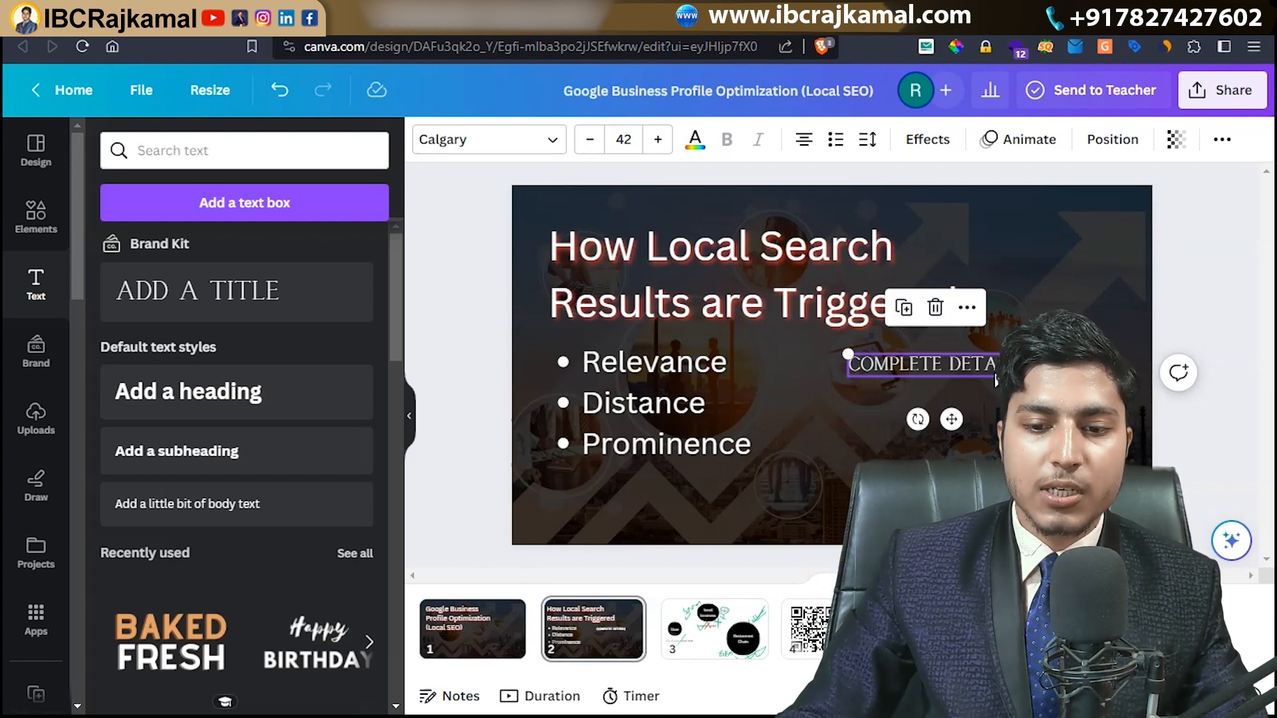
{"action": "left_click", "coordinate": [1027, 419]}
{"action": "left_click_drag", "start_coordinate": [986, 374], "coordinate": [1028, 374]}
{"action": "left_click", "coordinate": [801, 228]}
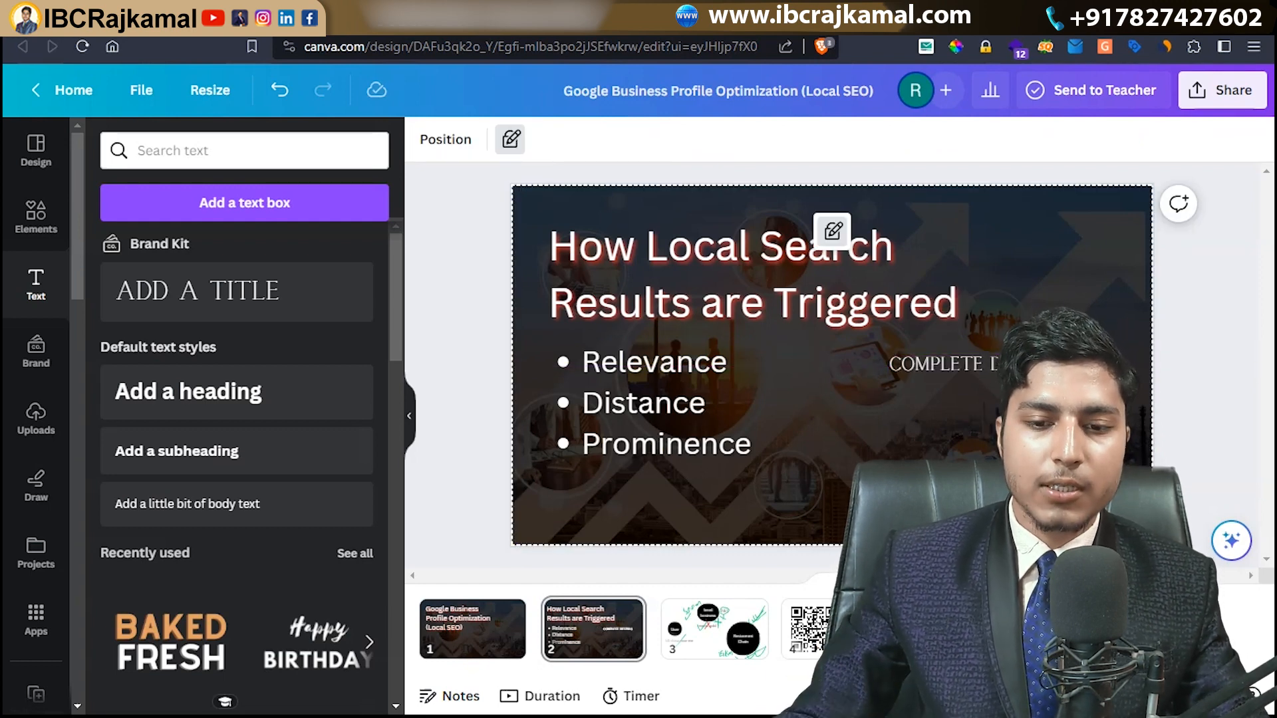
Switch to the business profile search page and examine the business name, service options, products and website results.
{"action": "key", "text": "alt+Tab"}
{"action": "key", "text": "alt+Tab"}
{"action": "key", "text": "Tab"}
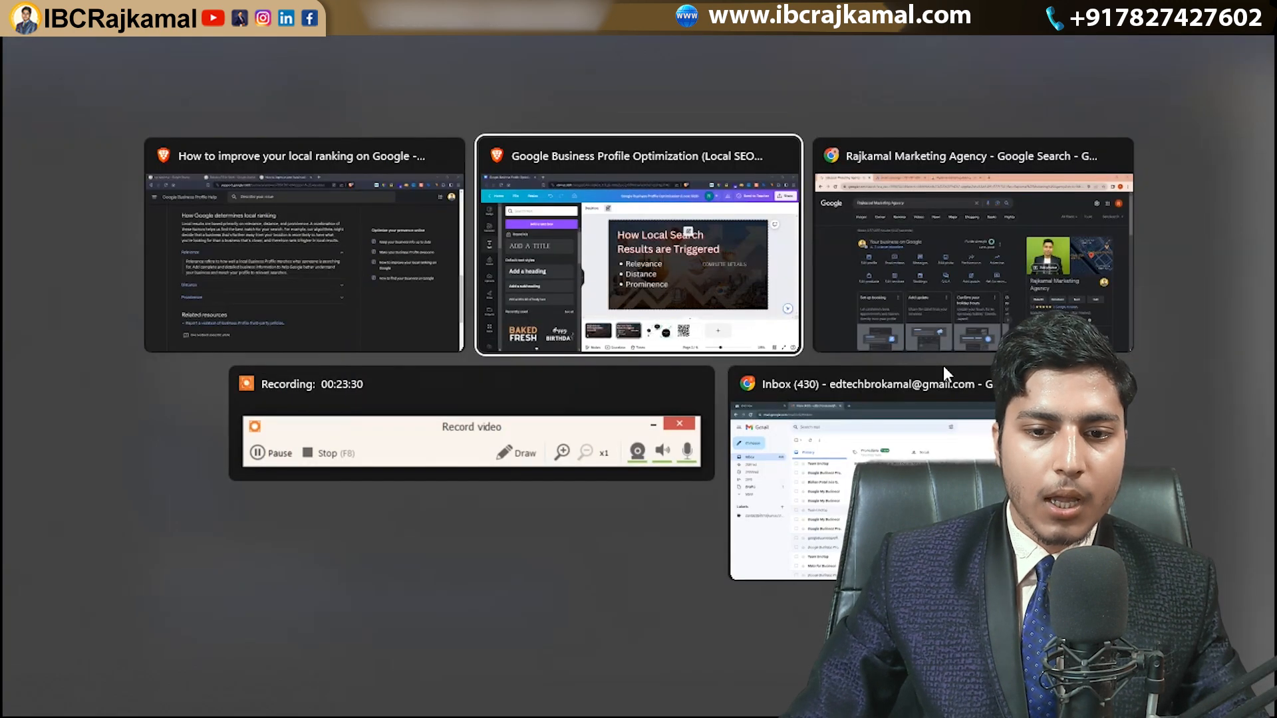
{"action": "scroll", "coordinate": [665, 366], "scroll_direction": "down", "scroll_amount": 2}
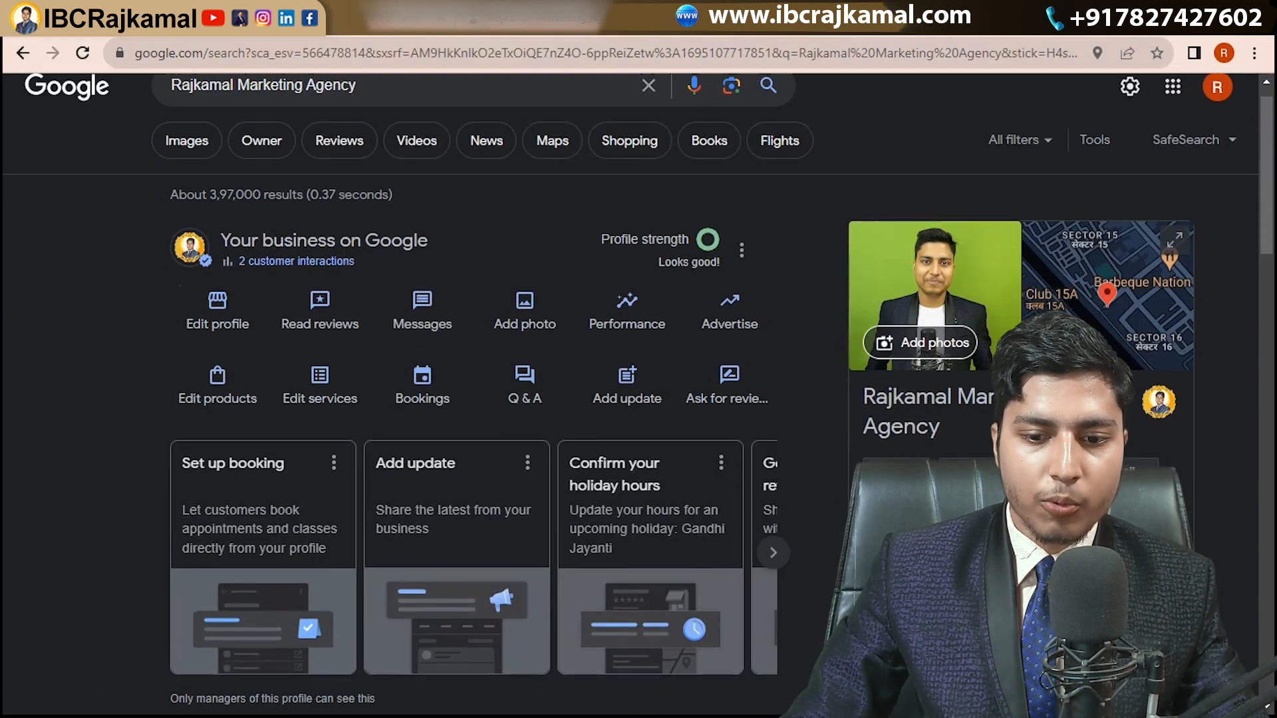
{"action": "triple_click", "coordinate": [870, 340]}
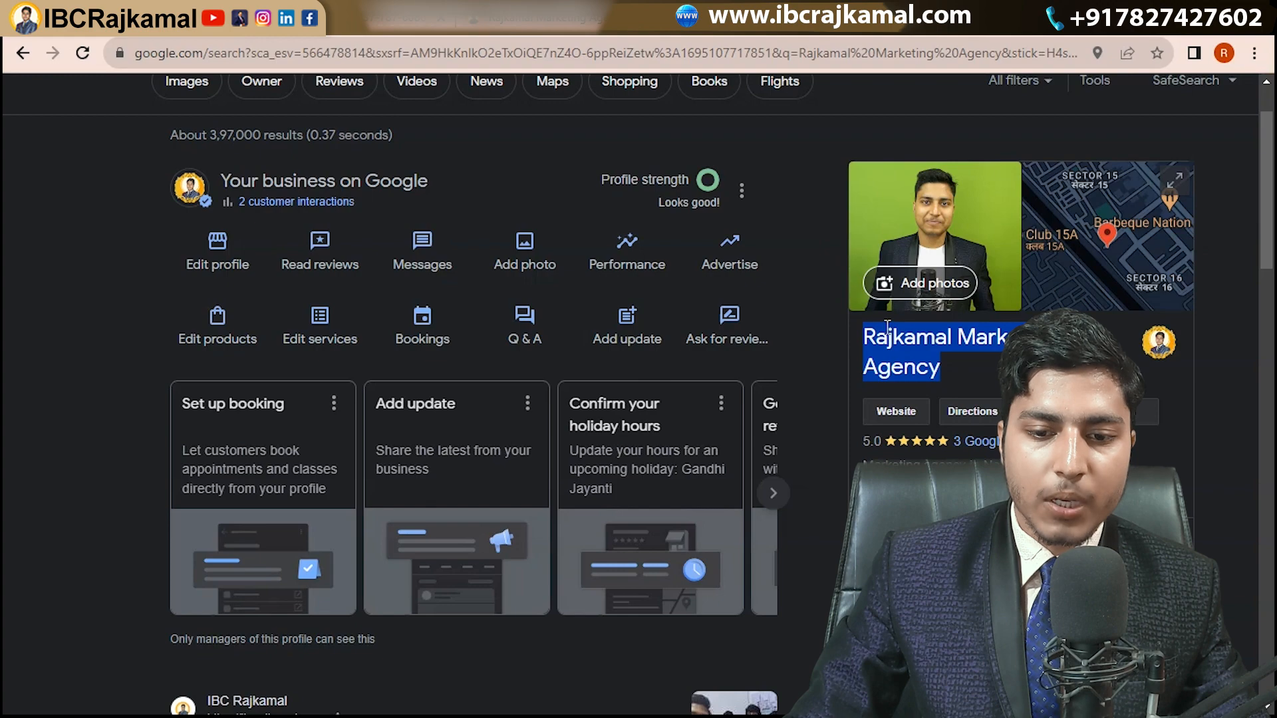
{"action": "scroll", "coordinate": [885, 350], "scroll_direction": "down", "scroll_amount": 2}
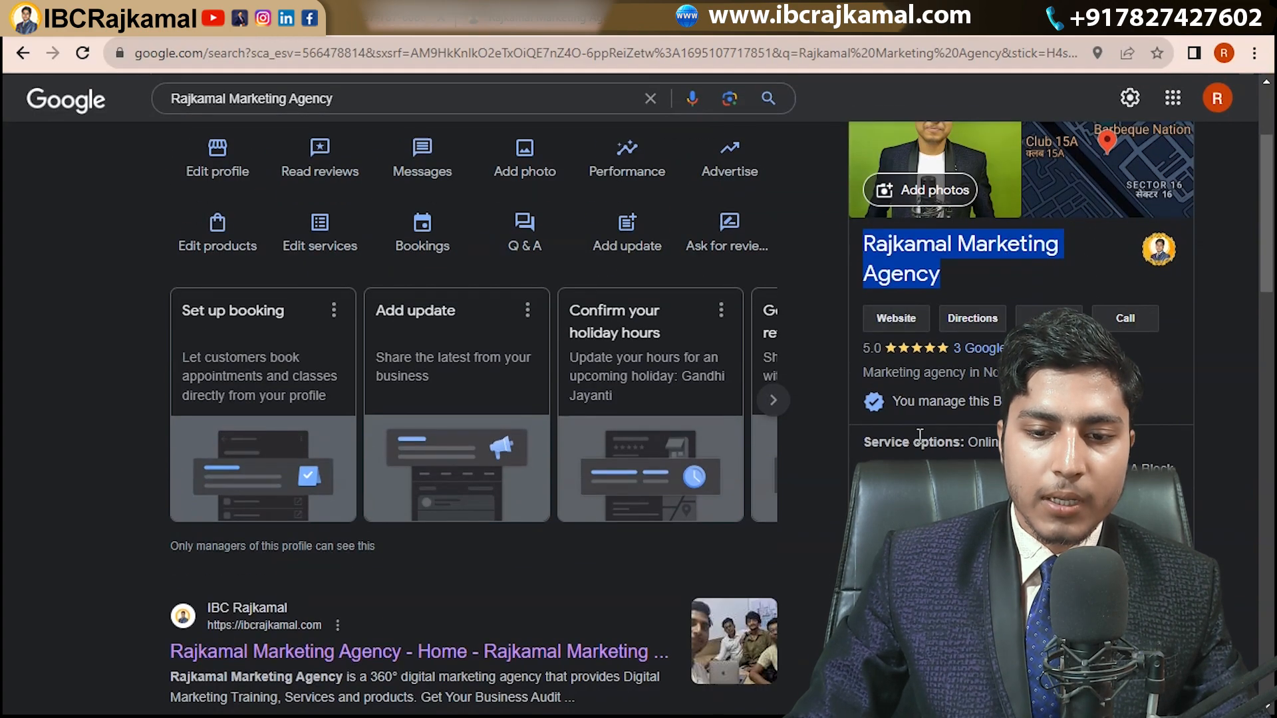
{"action": "scroll", "coordinate": [967, 416], "scroll_direction": "down", "scroll_amount": 2}
{"action": "scroll", "coordinate": [967, 424], "scroll_direction": "down", "scroll_amount": 5}
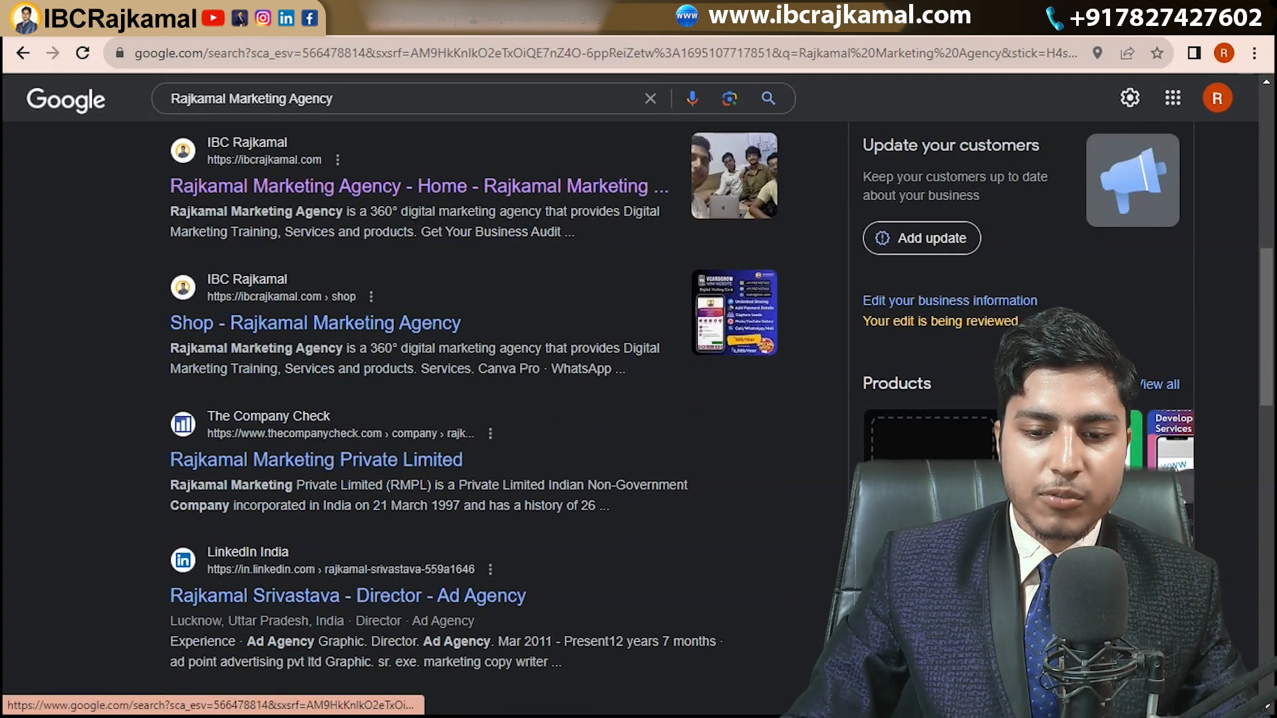
{"action": "scroll", "coordinate": [544, 195], "scroll_direction": "up", "scroll_amount": 9}
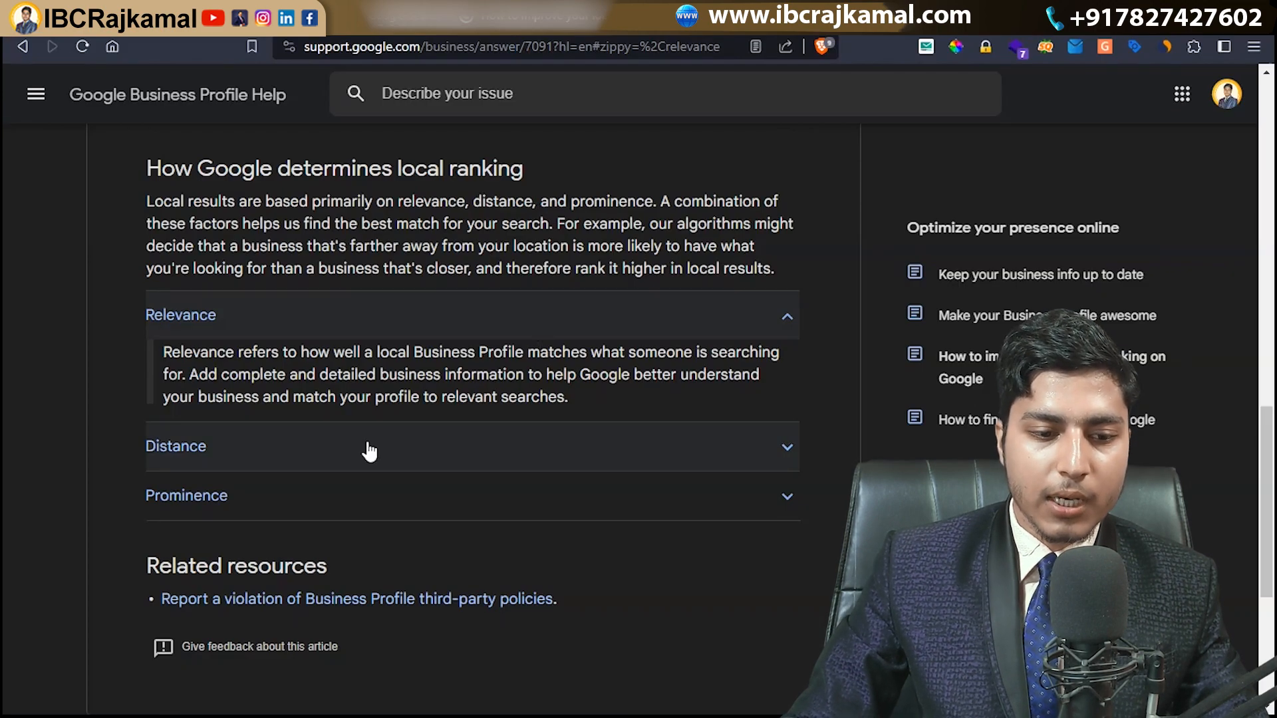
Return to the local ranking help article and read its explanation of Distance.
{"action": "left_click", "coordinate": [365, 447]}
{"action": "scroll", "coordinate": [648, 415], "scroll_direction": "down", "scroll_amount": 1}
{"action": "scroll", "coordinate": [649, 414], "scroll_direction": "down", "scroll_amount": 1}
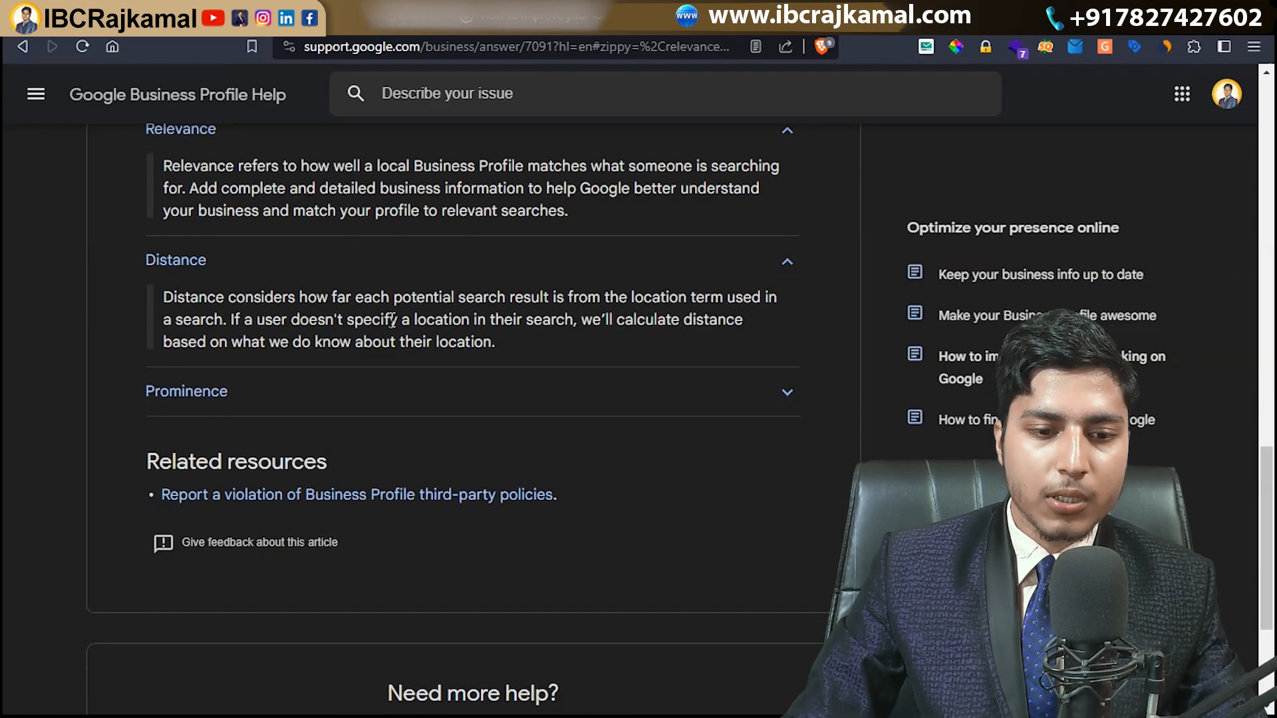
On page 3 of the Canva design, handwrite Mumbai in green above Restaurant Chain, strike out near and write in Mumbai below the query.
{"action": "key", "text": "alt+Tab"}
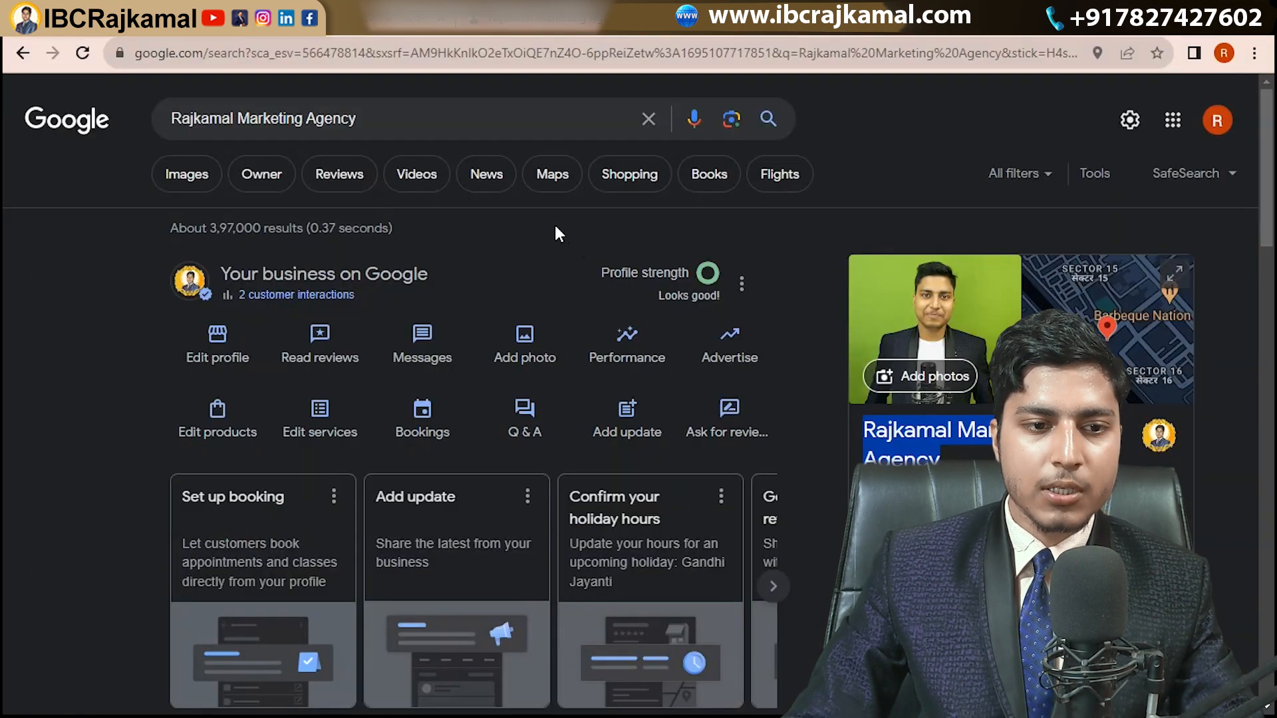
{"action": "key", "text": "alt+Tab"}
{"action": "key", "text": "alt+Tab"}
{"action": "key", "text": "alt+Tab"}
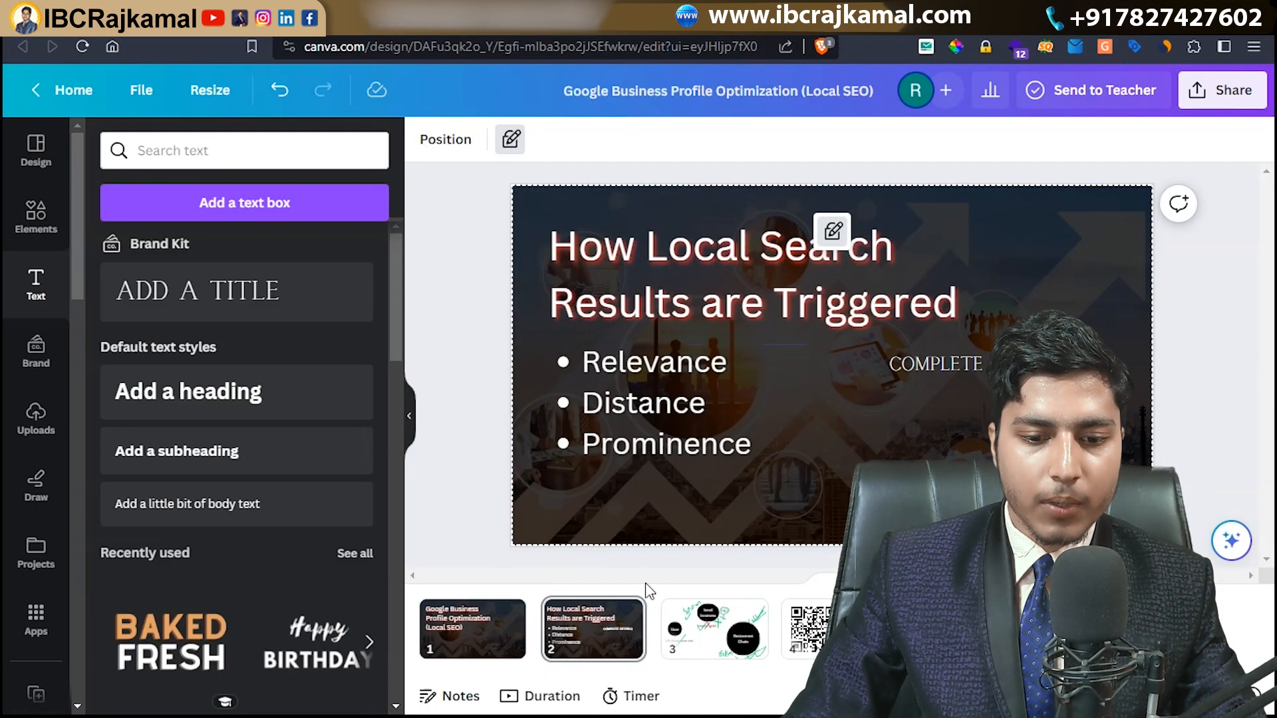
{"action": "left_click", "coordinate": [708, 622]}
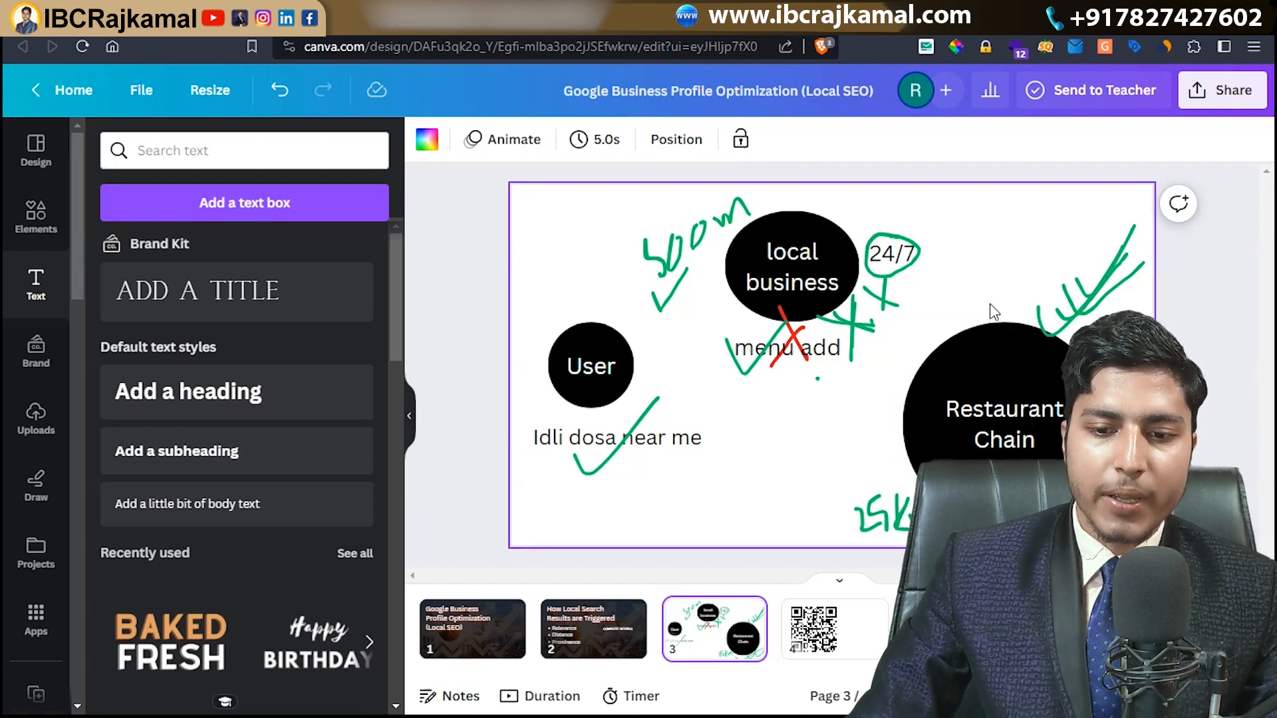
{"action": "left_click", "coordinate": [36, 485]}
{"action": "mouse_move", "coordinate": [771, 296]}
{"action": "left_mouse_down"}
{"action": "mouse_move", "coordinate": [798, 237]}
{"action": "mouse_move", "coordinate": [806, 271]}
{"action": "mouse_move", "coordinate": [848, 276]}
{"action": "mouse_move", "coordinate": [877, 263]}
{"action": "mouse_move", "coordinate": [868, 232]}
{"action": "mouse_move", "coordinate": [888, 251]}
{"action": "mouse_move", "coordinate": [876, 262]}
{"action": "mouse_move", "coordinate": [889, 214]}
{"action": "left_mouse_up"}
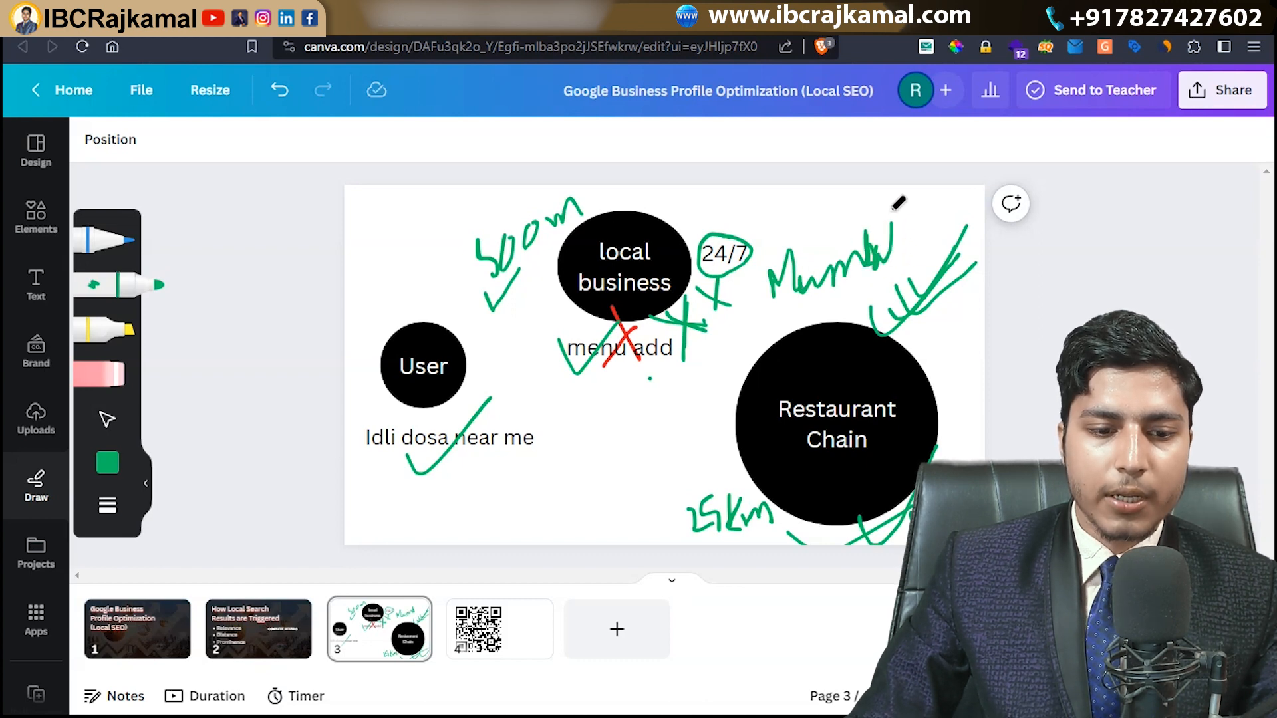
{"action": "mouse_move", "coordinate": [454, 447]}
{"action": "left_mouse_down"}
{"action": "mouse_move", "coordinate": [509, 439]}
{"action": "mouse_move", "coordinate": [468, 470]}
{"action": "mouse_move", "coordinate": [474, 480]}
{"action": "mouse_move", "coordinate": [582, 484]}
{"action": "mouse_move", "coordinate": [577, 455]}
{"action": "mouse_move", "coordinate": [610, 487]}
{"action": "left_mouse_up"}
{"action": "left_click", "coordinate": [599, 455]}
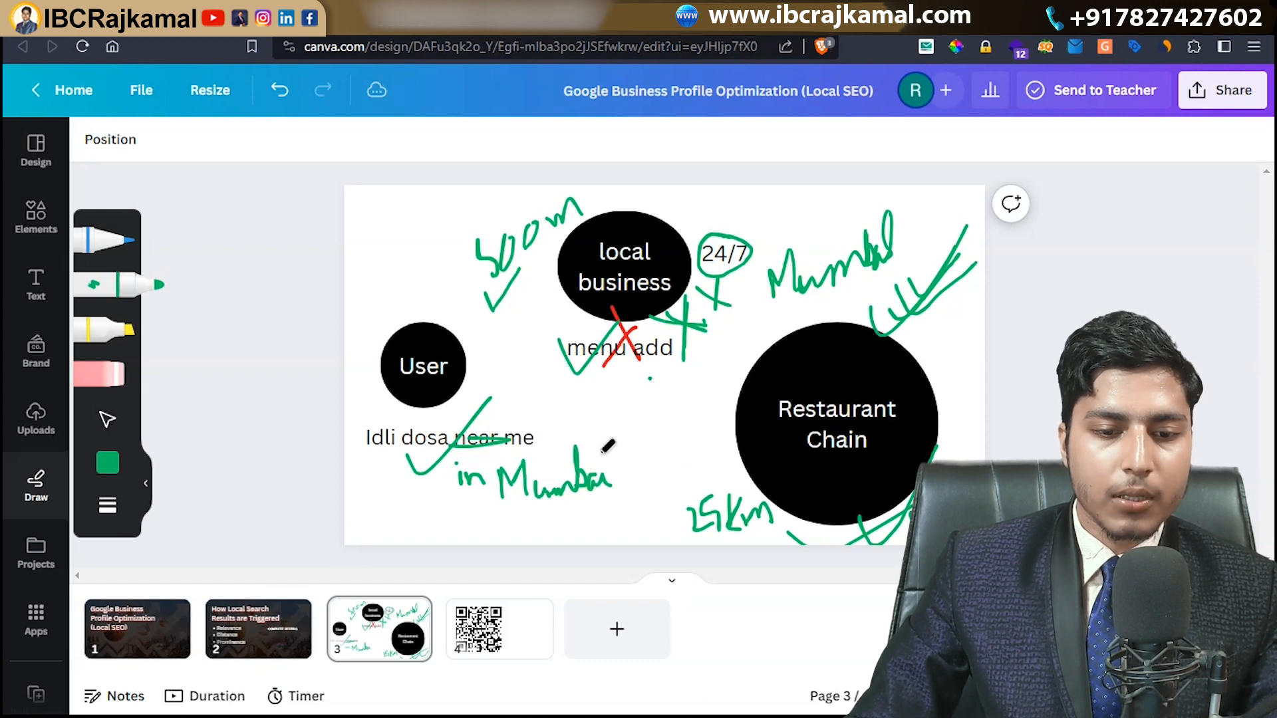
Circle the local business with a cross below it, then circle the Mumbai search term and handwrite Noida beneath it.
{"action": "mouse_move", "coordinate": [613, 193]}
{"action": "left_mouse_down"}
{"action": "mouse_move", "coordinate": [572, 369]}
{"action": "mouse_move", "coordinate": [602, 200]}
{"action": "left_mouse_up"}
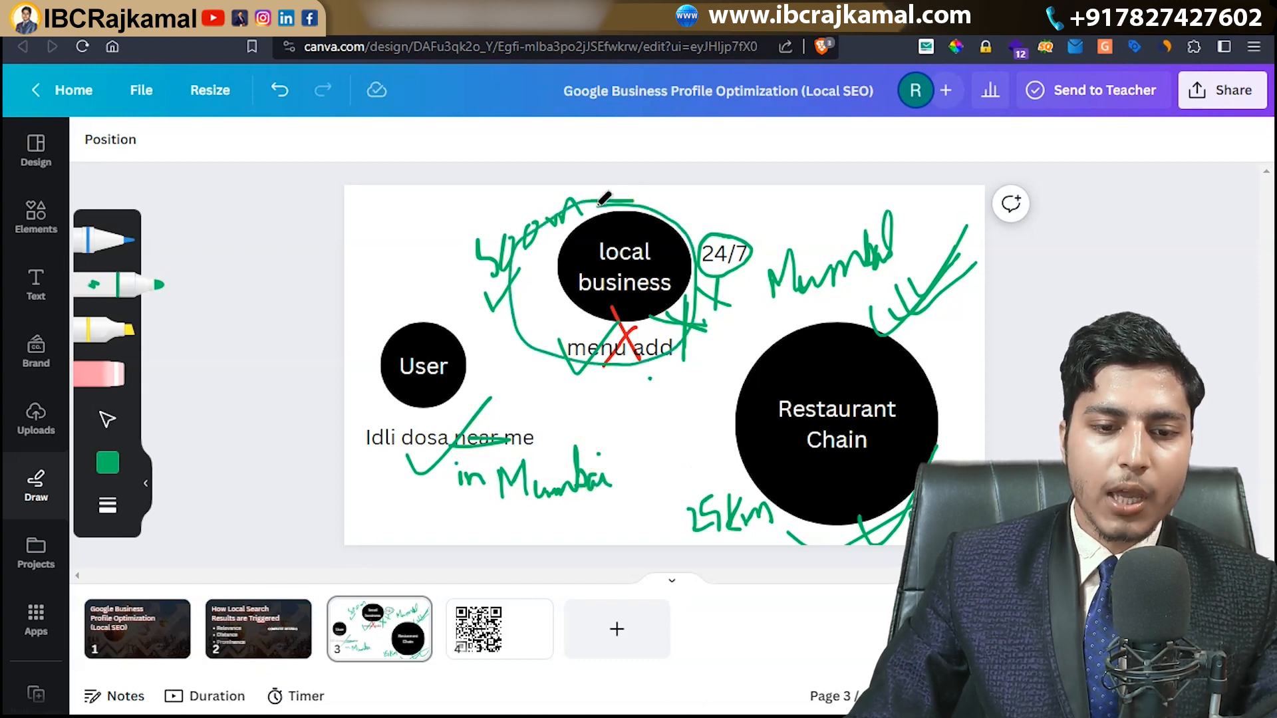
{"action": "mouse_move", "coordinate": [621, 353]}
{"action": "left_mouse_down"}
{"action": "mouse_move", "coordinate": [636, 401]}
{"action": "mouse_move", "coordinate": [612, 404]}
{"action": "left_mouse_up"}
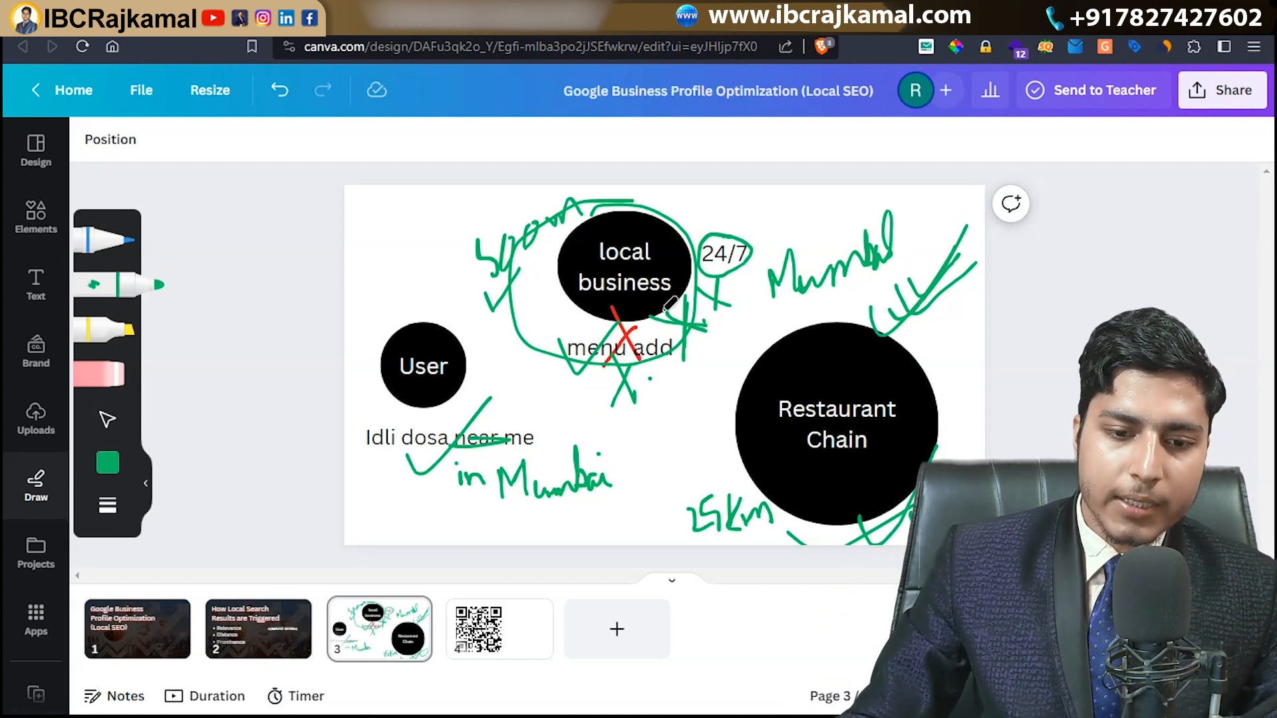
{"action": "mouse_move", "coordinate": [554, 442]}
{"action": "left_mouse_down"}
{"action": "mouse_move", "coordinate": [521, 516]}
{"action": "mouse_move", "coordinate": [589, 443]}
{"action": "left_mouse_up"}
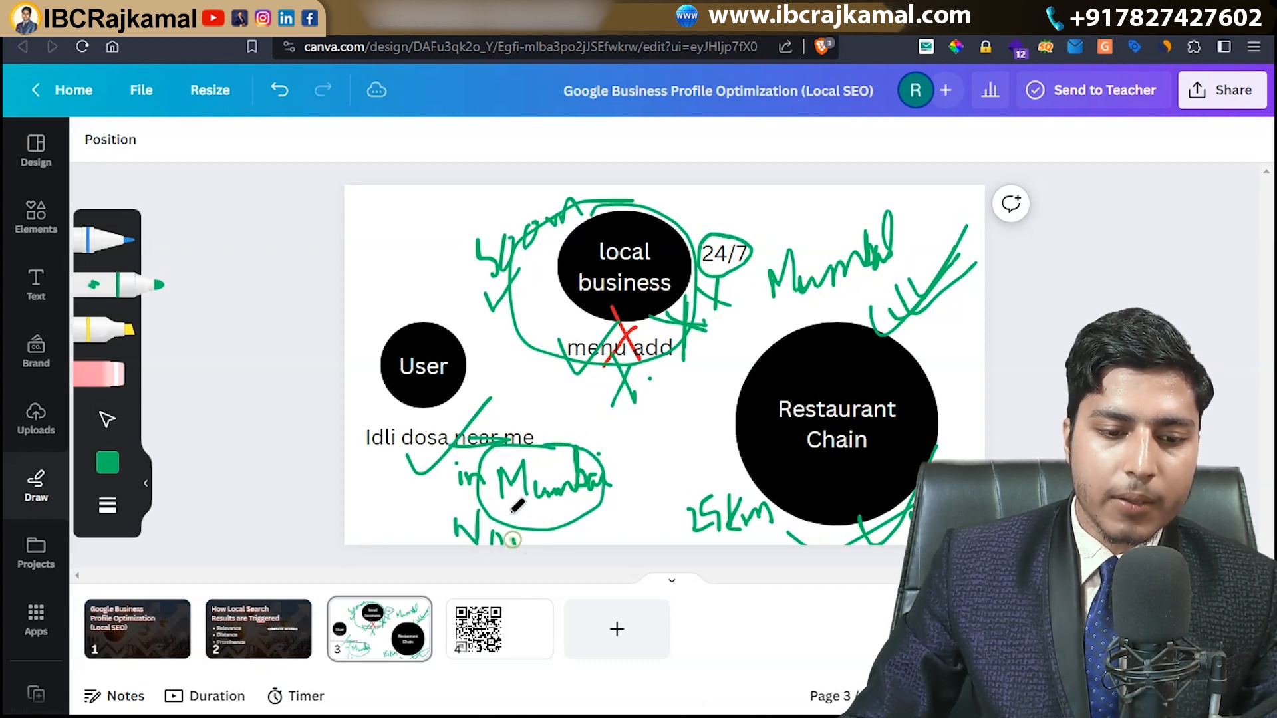
{"action": "mouse_move", "coordinate": [522, 512]}
{"action": "left_mouse_down"}
{"action": "mouse_move", "coordinate": [530, 542]}
{"action": "mouse_move", "coordinate": [565, 546]}
{"action": "left_mouse_up"}
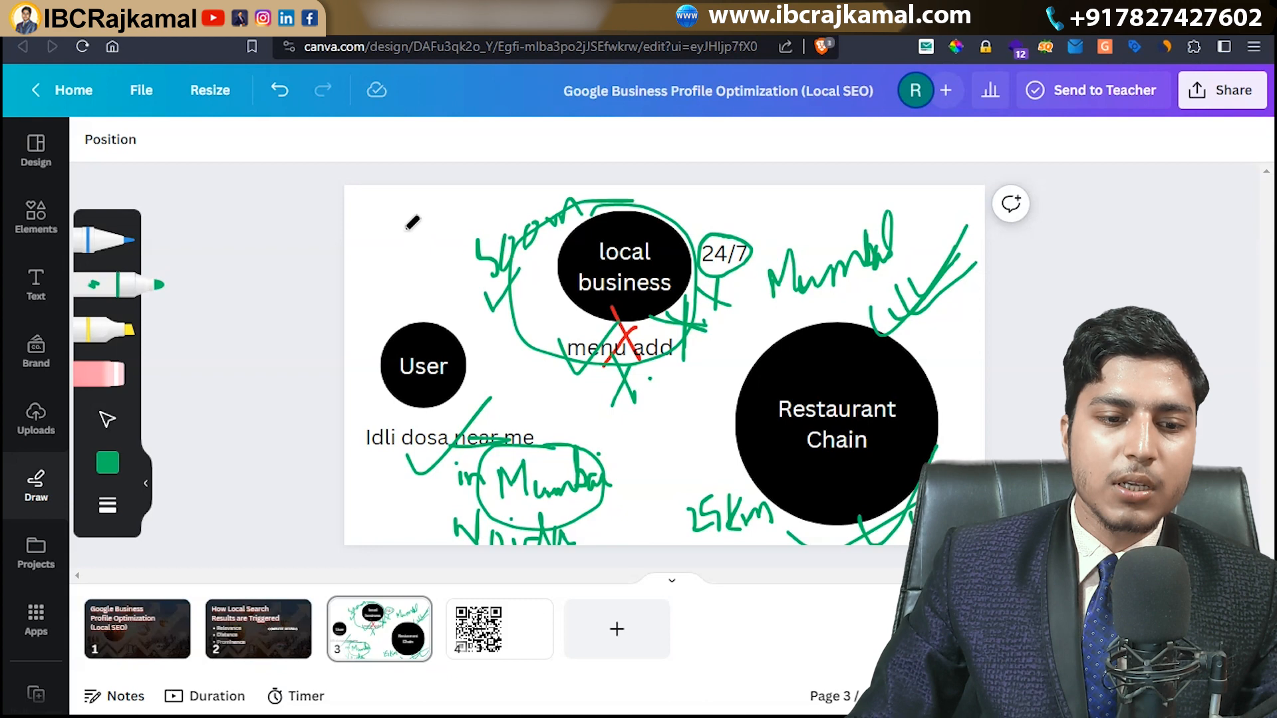
Handwrite a circled 500m with a check mark above User and scribble out Mumbai above Restaurant Chain.
{"action": "left_click_drag", "start_coordinate": [419, 229], "coordinate": [455, 218]}
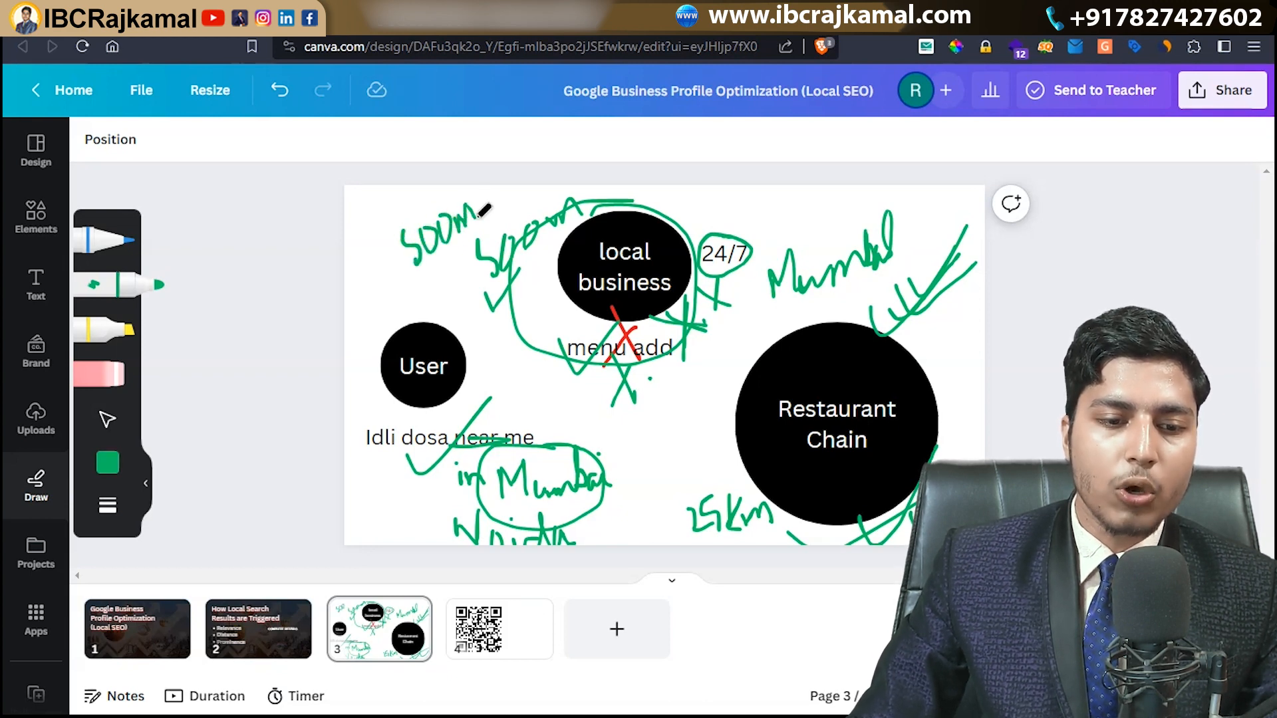
{"action": "left_click_drag", "start_coordinate": [407, 280], "coordinate": [462, 246]}
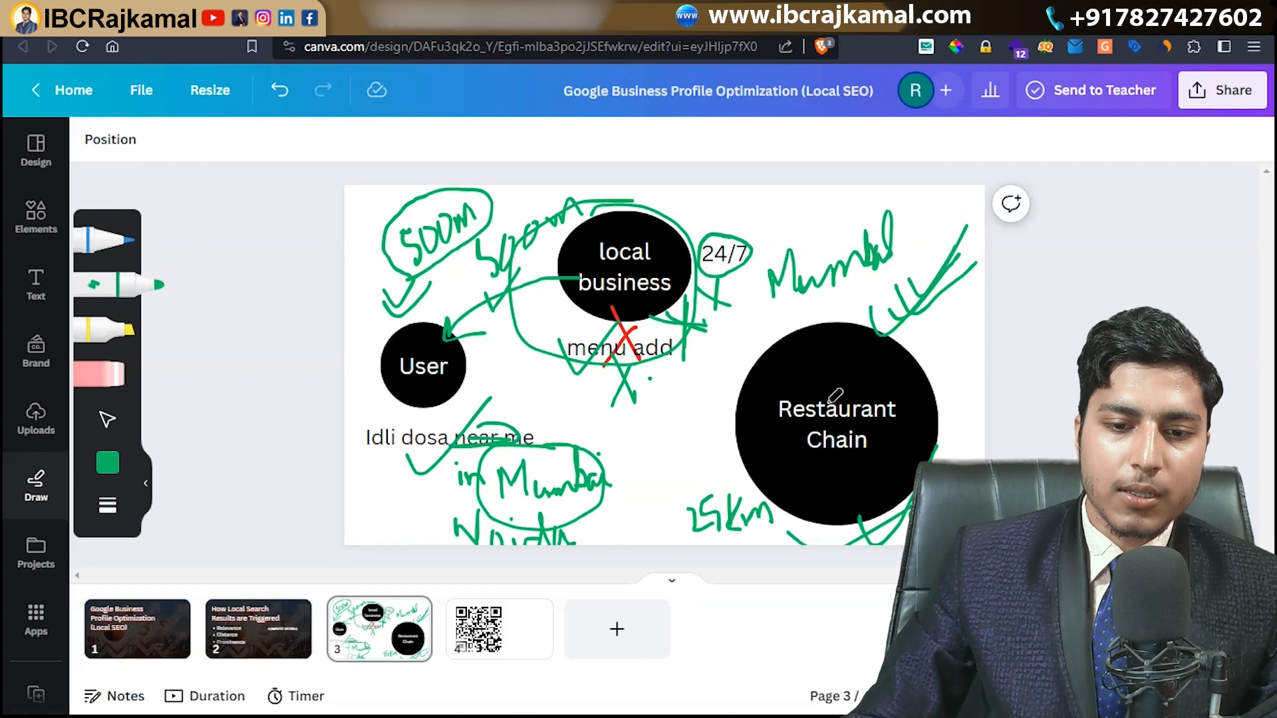
{"action": "mouse_move", "coordinate": [791, 268]}
{"action": "left_mouse_down"}
{"action": "mouse_move", "coordinate": [820, 281]}
{"action": "mouse_move", "coordinate": [834, 261]}
{"action": "mouse_move", "coordinate": [865, 261]}
{"action": "left_mouse_up"}
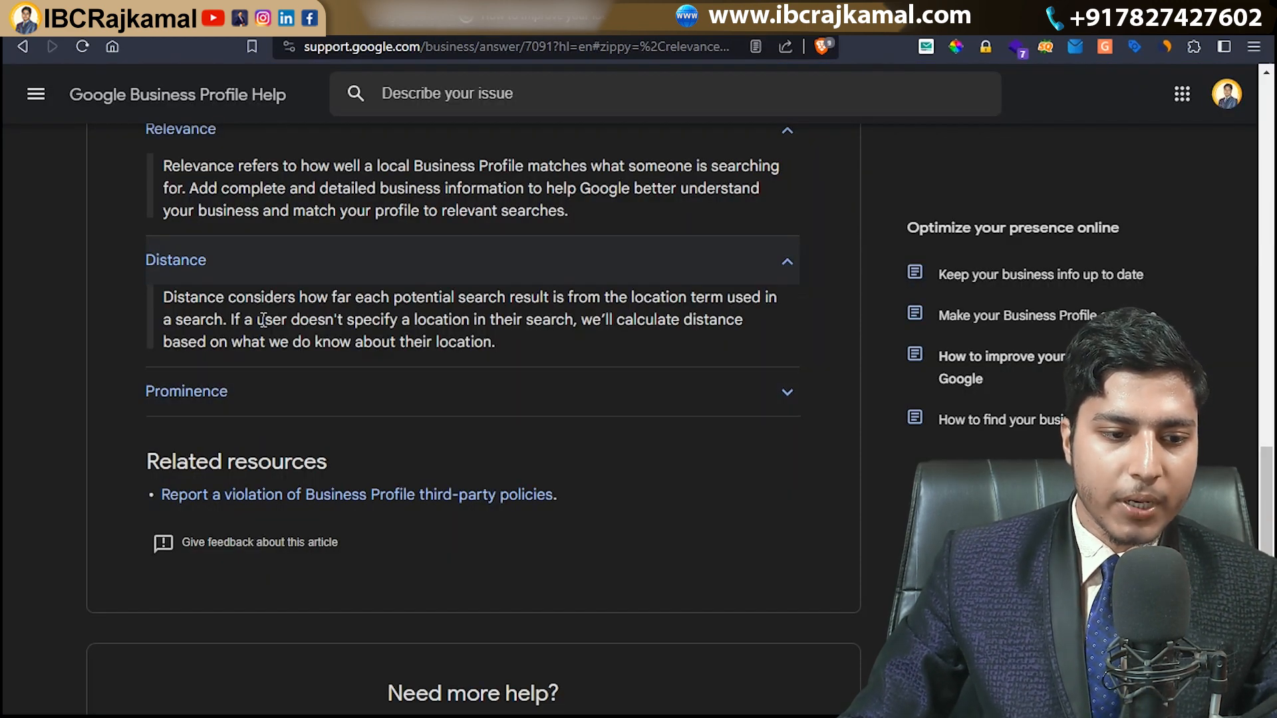
Expand and read the Prominence explanation in the local ranking help article.
{"action": "left_click", "coordinate": [254, 402]}
{"action": "scroll", "coordinate": [402, 408], "scroll_direction": "down", "scroll_amount": 3}
{"action": "scroll", "coordinate": [411, 407], "scroll_direction": "up", "scroll_amount": 2}
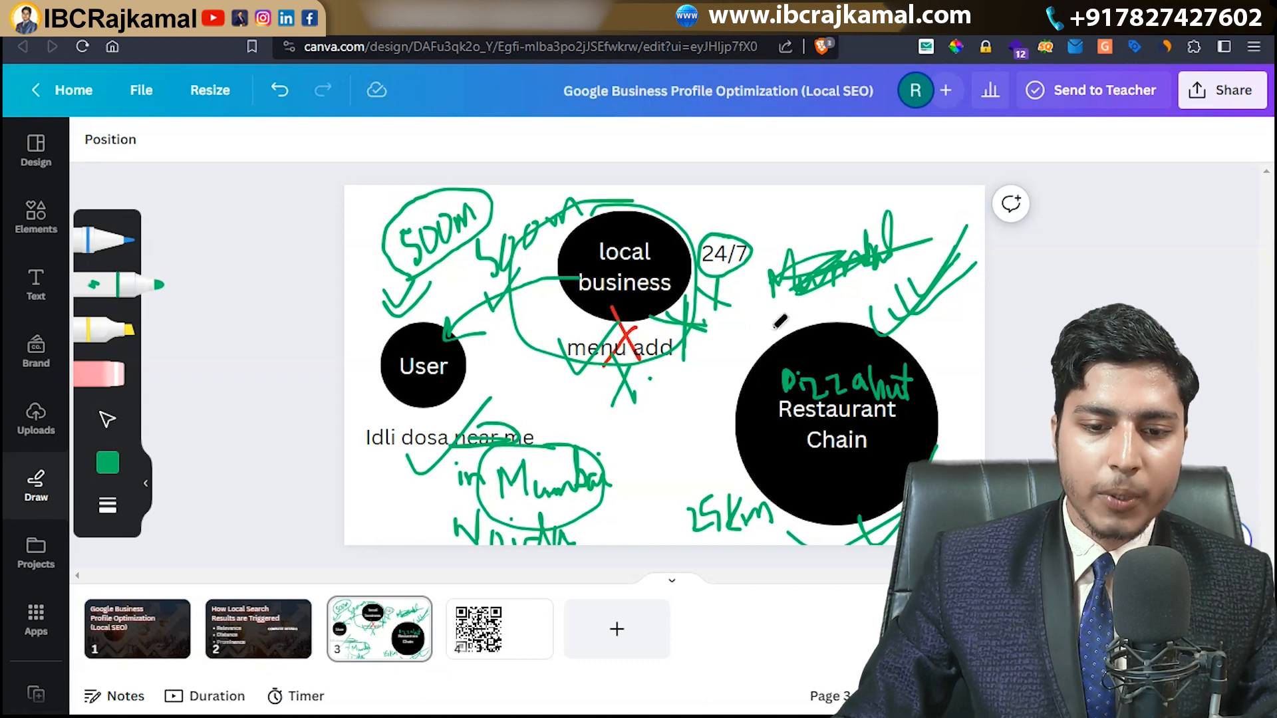
Change the handwritten Restaurant Chain distance to 2 Km and add green check marks beside its circle.
{"action": "left_click_drag", "start_coordinate": [711, 498], "coordinate": [701, 522]}
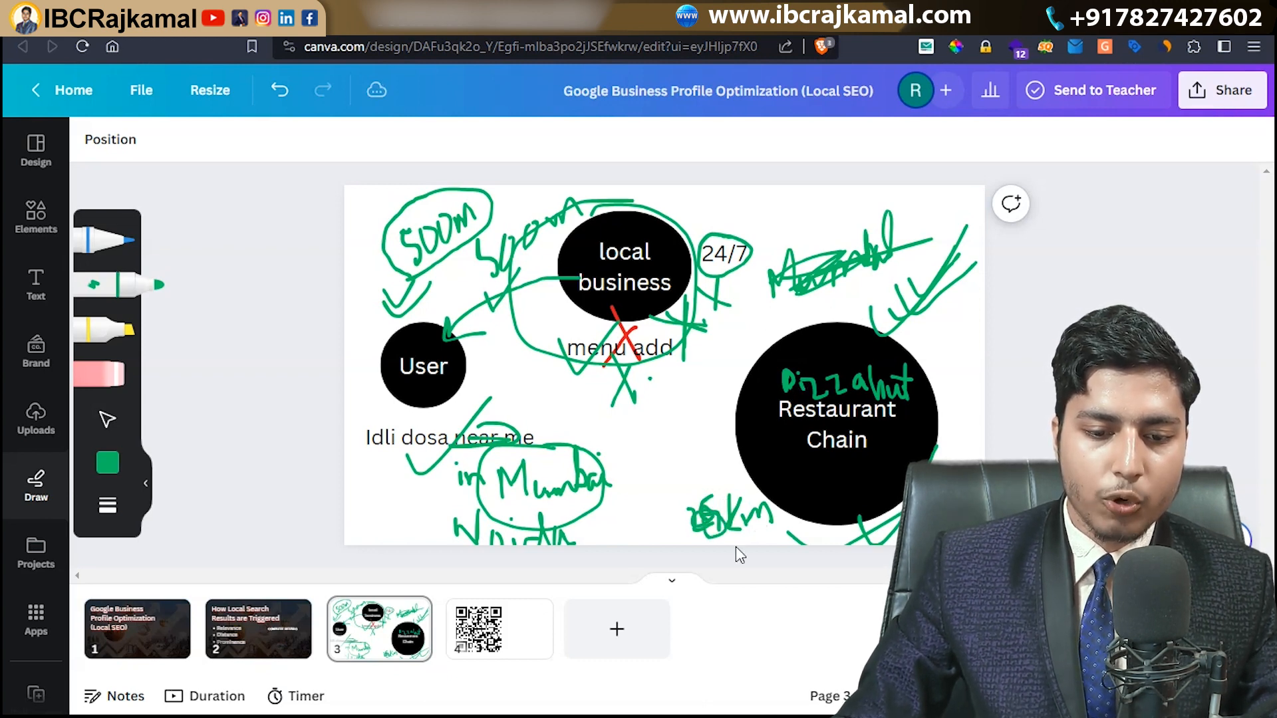
{"action": "mouse_move", "coordinate": [688, 471]}
{"action": "left_mouse_down"}
{"action": "mouse_move", "coordinate": [716, 490]}
{"action": "mouse_move", "coordinate": [743, 477]}
{"action": "left_mouse_up"}
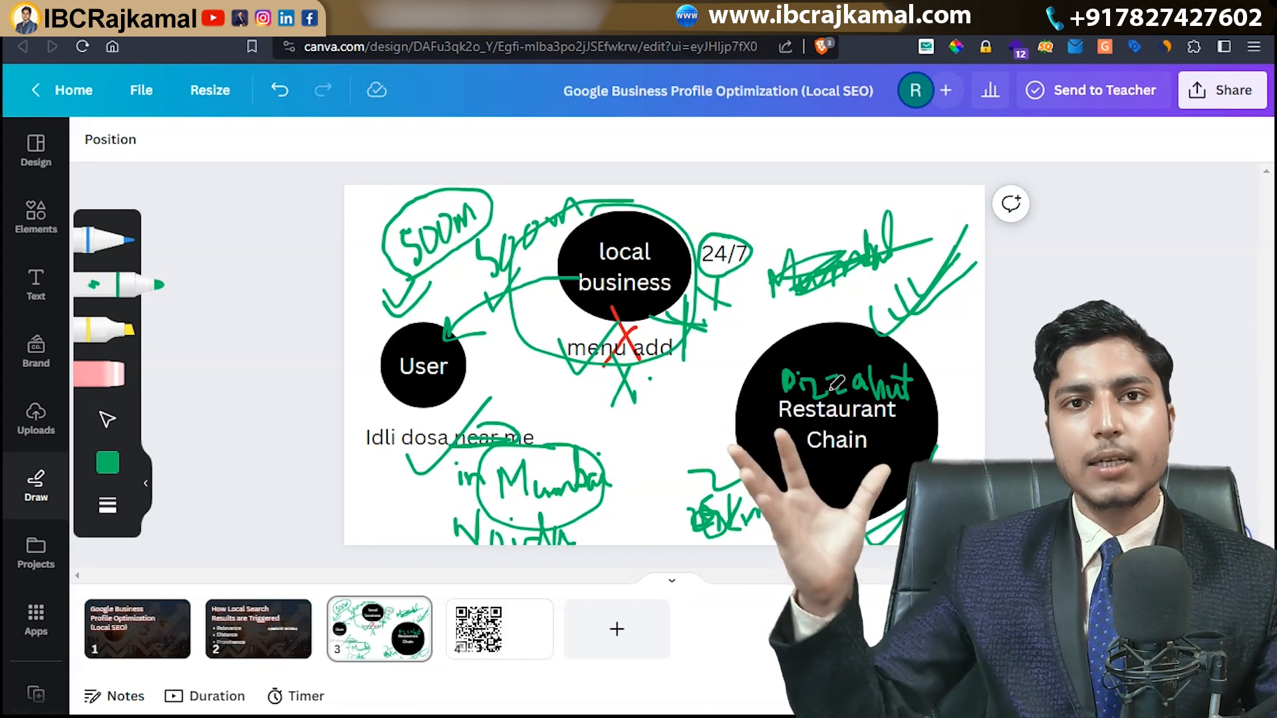
{"action": "mouse_move", "coordinate": [701, 475]}
{"action": "left_mouse_down"}
{"action": "mouse_move", "coordinate": [692, 491]}
{"action": "mouse_move", "coordinate": [740, 475]}
{"action": "mouse_move", "coordinate": [755, 406]}
{"action": "left_mouse_up"}
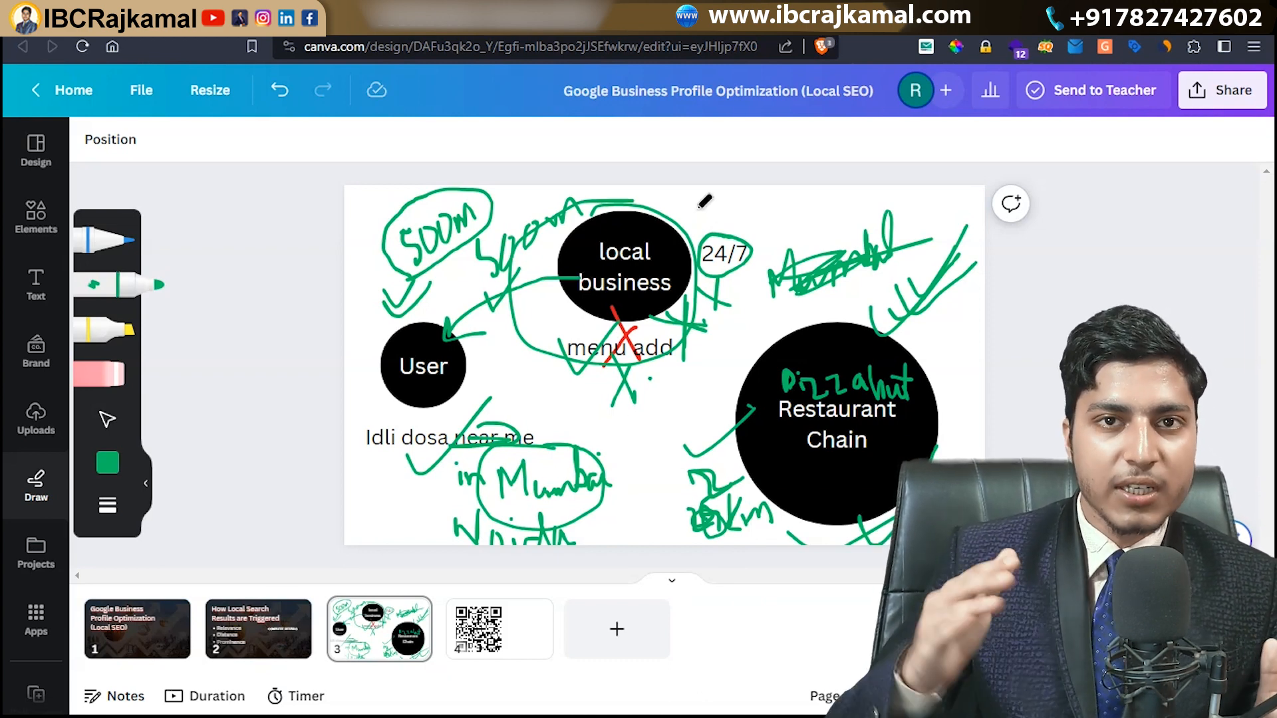
{"action": "left_click_drag", "start_coordinate": [750, 347], "coordinate": [805, 335]}
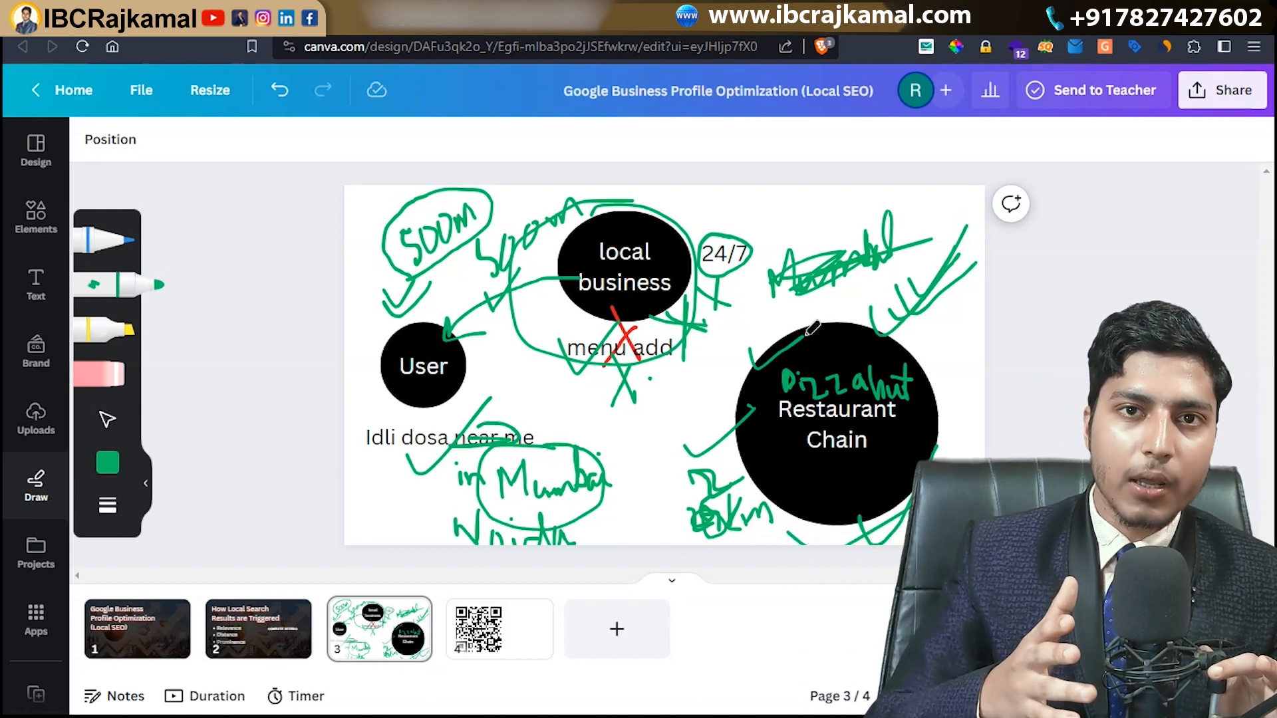
Draw a filled green blob below the local business, handwrite 2PR beside it and add a check mark above 24/7.
{"action": "mouse_move", "coordinate": [629, 417]}
{"action": "left_mouse_down"}
{"action": "mouse_move", "coordinate": [550, 399]}
{"action": "mouse_move", "coordinate": [571, 406]}
{"action": "mouse_move", "coordinate": [557, 423]}
{"action": "mouse_move", "coordinate": [562, 399]}
{"action": "mouse_move", "coordinate": [568, 409]}
{"action": "mouse_move", "coordinate": [556, 415]}
{"action": "mouse_move", "coordinate": [552, 402]}
{"action": "mouse_move", "coordinate": [581, 402]}
{"action": "mouse_move", "coordinate": [572, 385]}
{"action": "mouse_move", "coordinate": [562, 399]}
{"action": "left_mouse_up"}
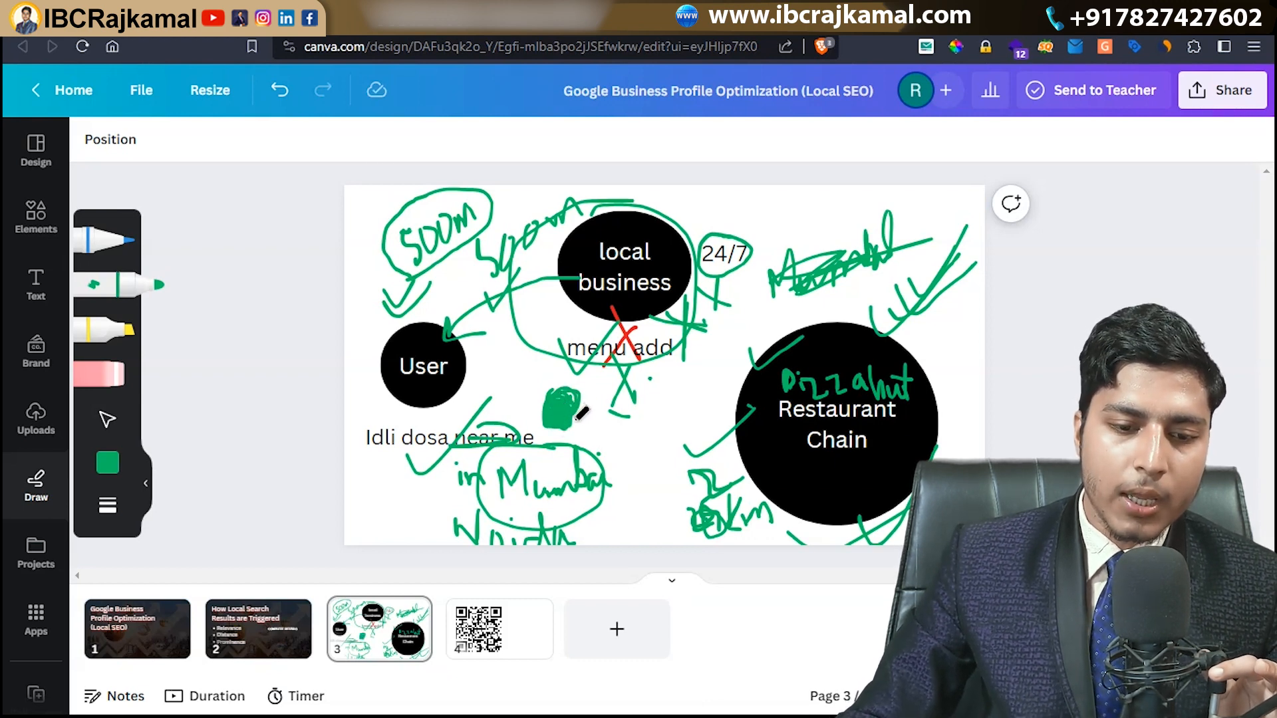
{"action": "mouse_move", "coordinate": [531, 313]}
{"action": "left_mouse_down"}
{"action": "mouse_move", "coordinate": [547, 327]}
{"action": "mouse_move", "coordinate": [564, 312]}
{"action": "mouse_move", "coordinate": [573, 327]}
{"action": "left_mouse_up"}
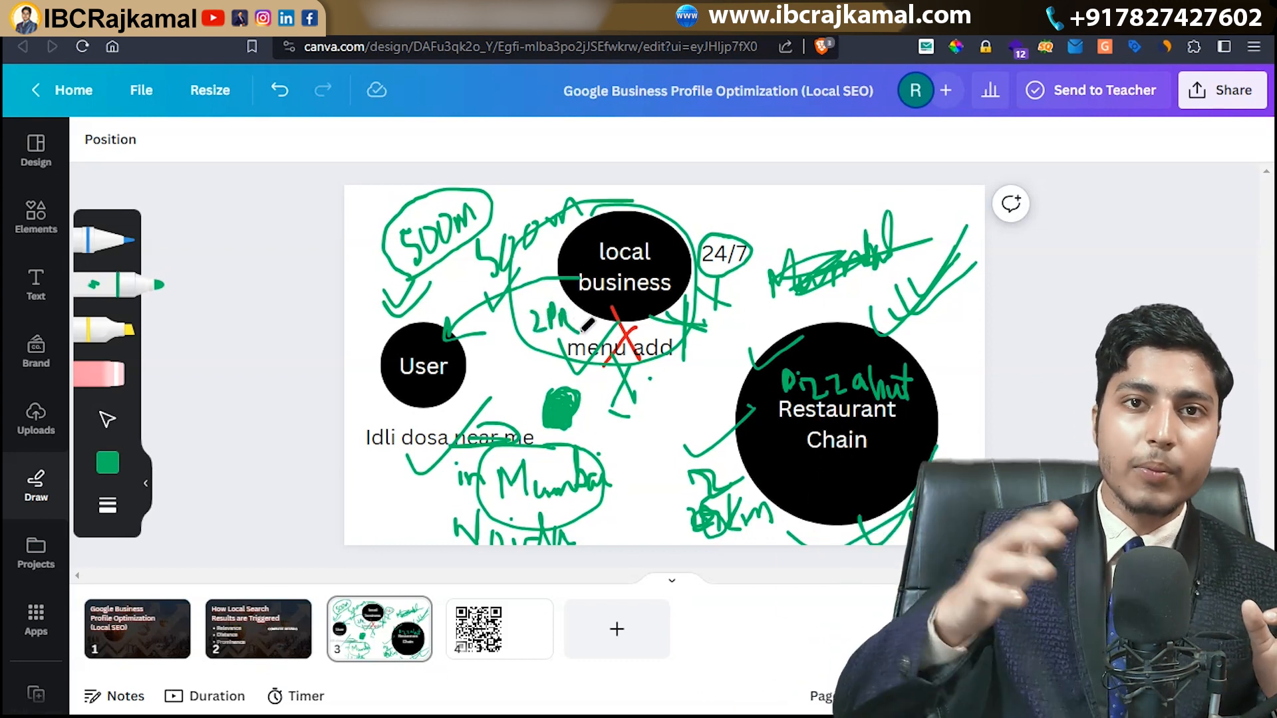
{"action": "left_click_drag", "start_coordinate": [697, 214], "coordinate": [765, 186]}
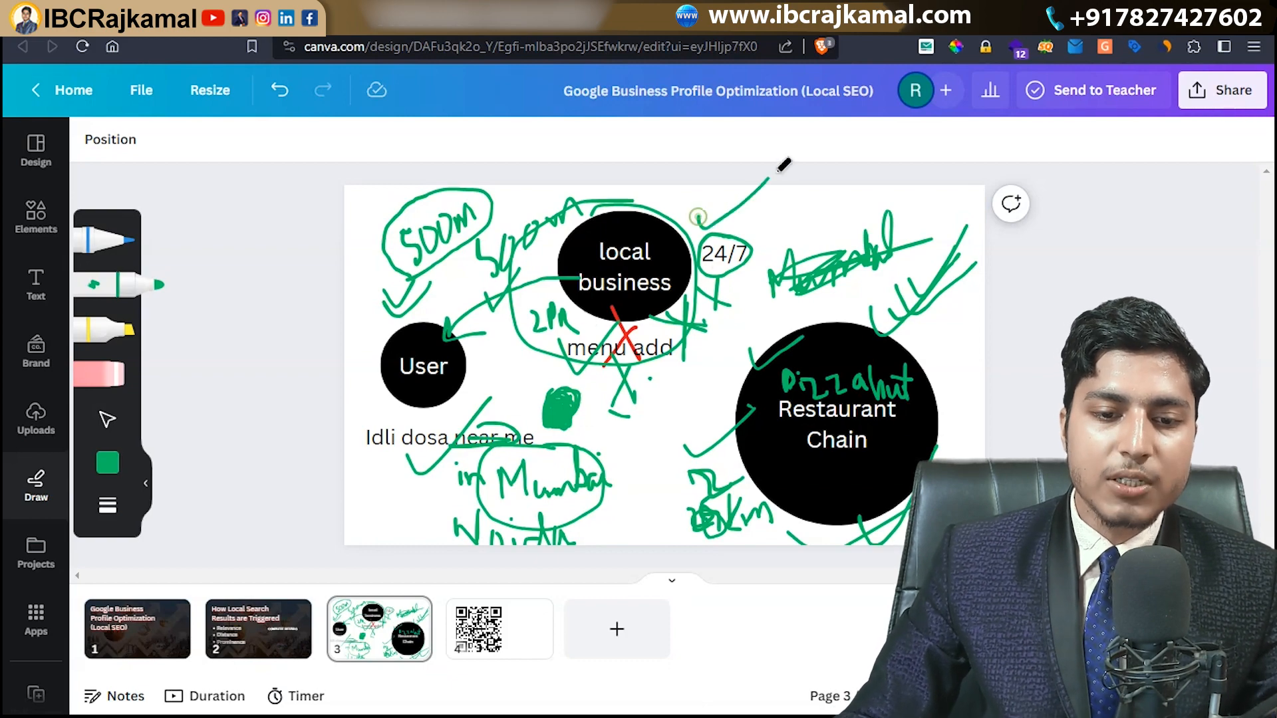
Return to the help article, collapse the ranking factor explanations and review the business info tips and local ranking section.
{"action": "key", "text": "ctrl+Tab"}
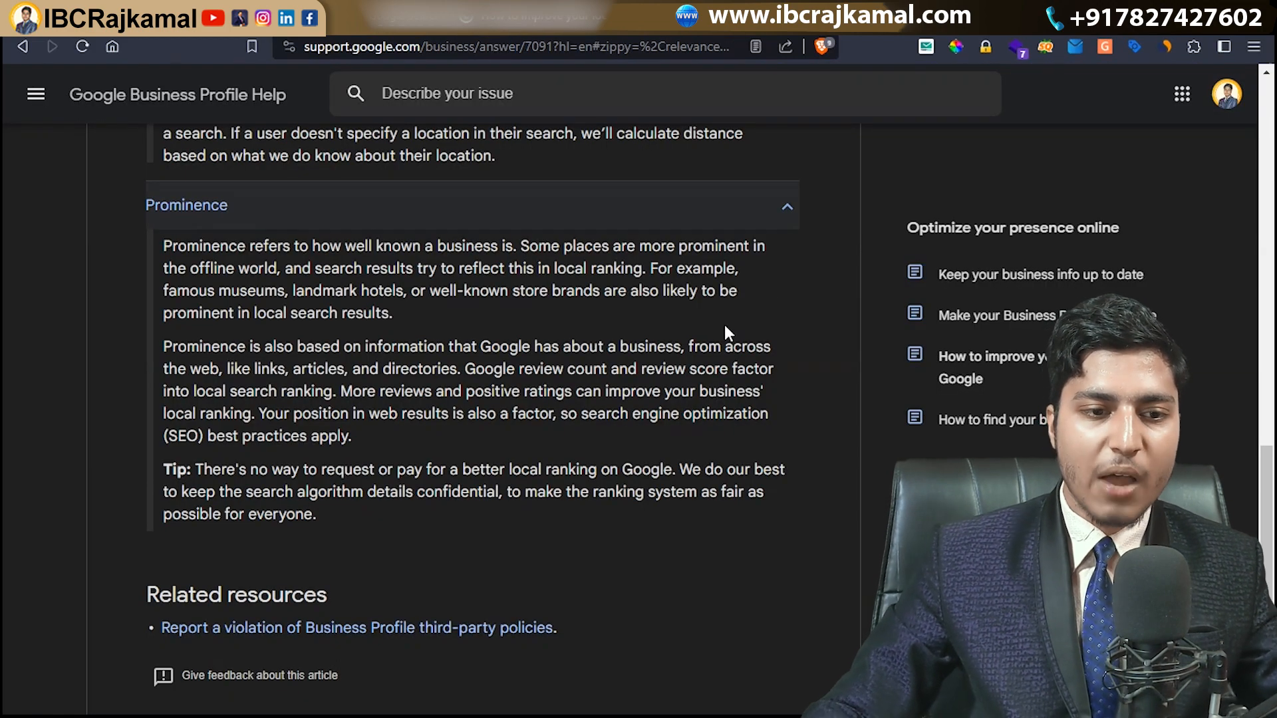
{"action": "left_click", "coordinate": [786, 208]}
{"action": "scroll", "coordinate": [718, 332], "scroll_direction": "up", "scroll_amount": 3}
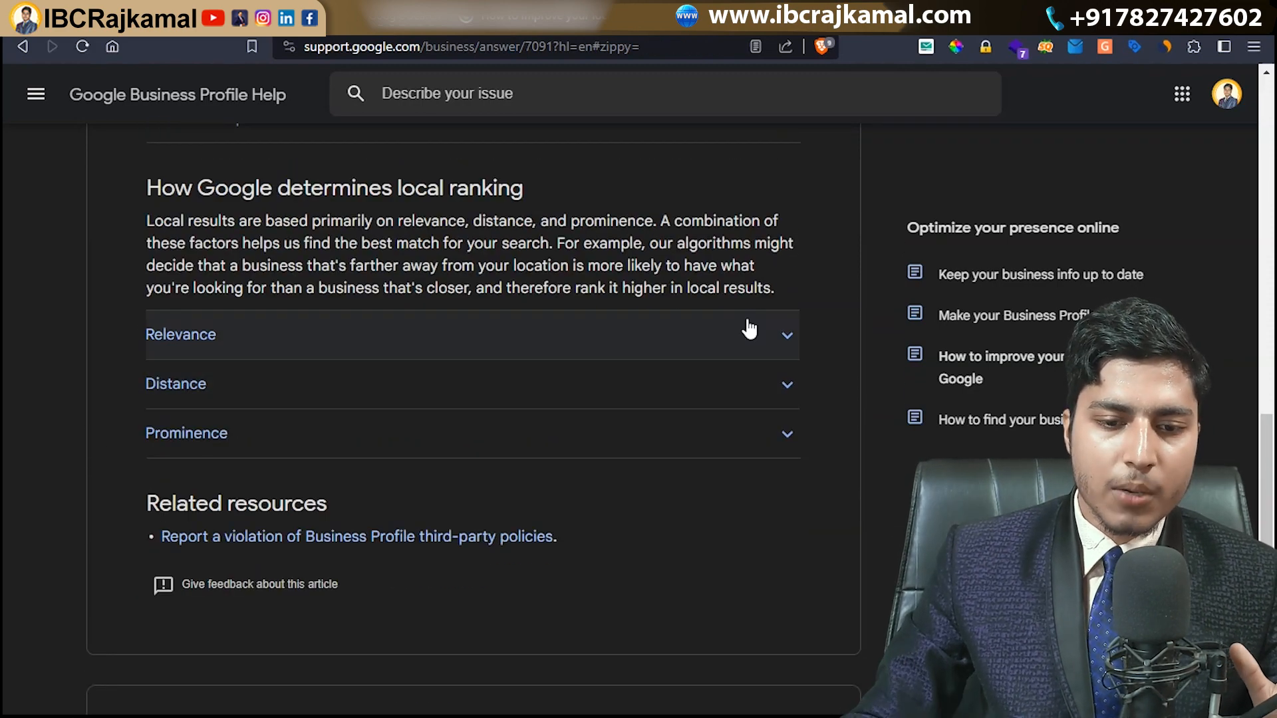
{"action": "scroll", "coordinate": [273, 205], "scroll_direction": "up", "scroll_amount": 7}
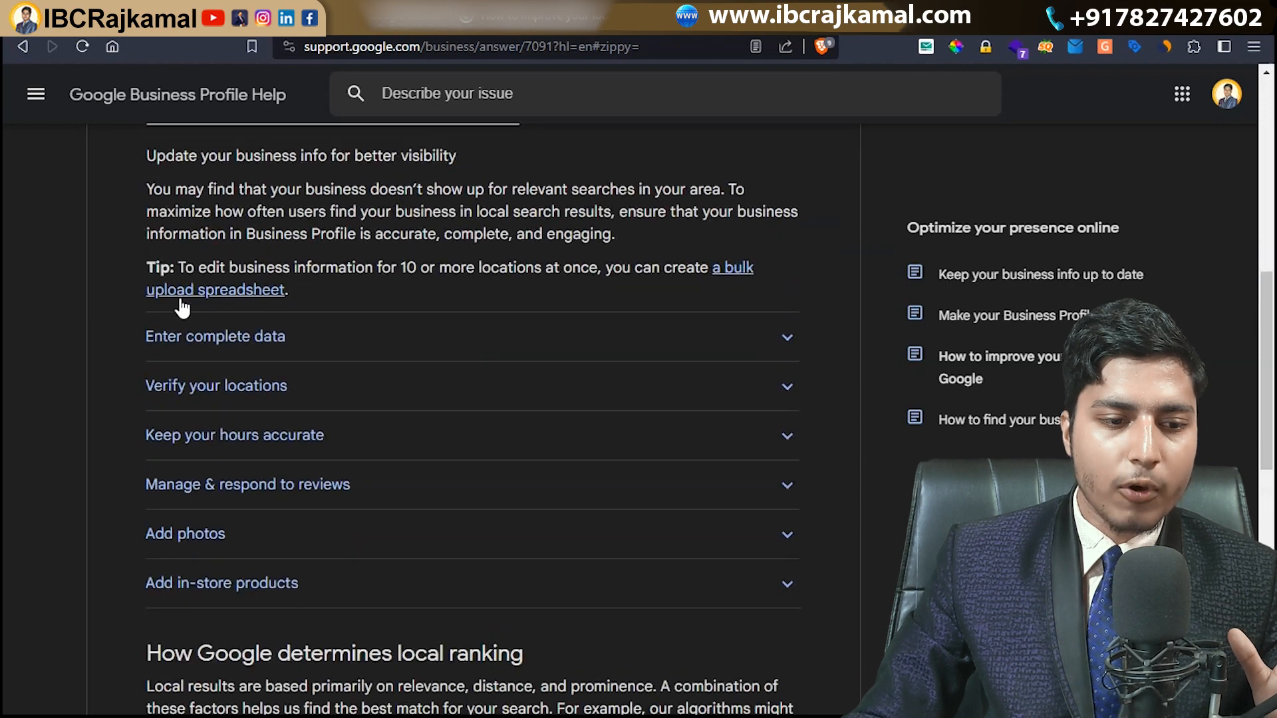
{"action": "scroll", "coordinate": [271, 530], "scroll_direction": "down", "scroll_amount": 4}
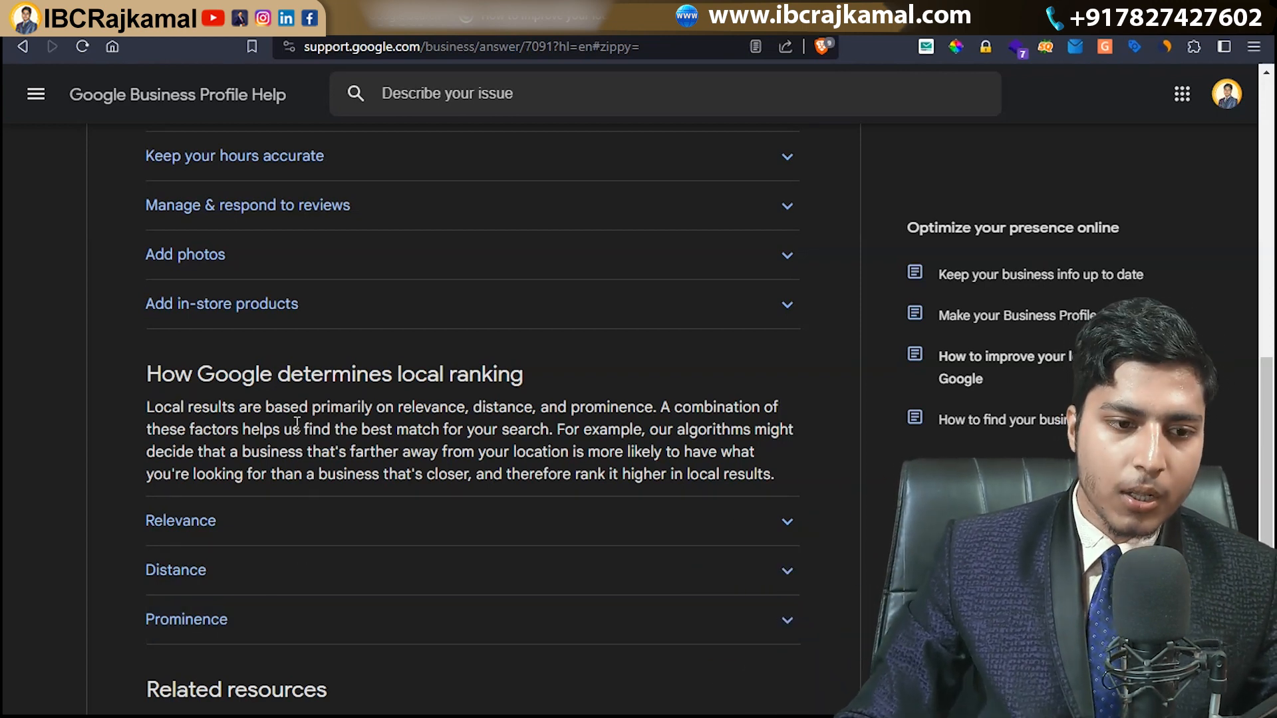
{"action": "scroll", "coordinate": [296, 422], "scroll_direction": "up", "scroll_amount": 2}
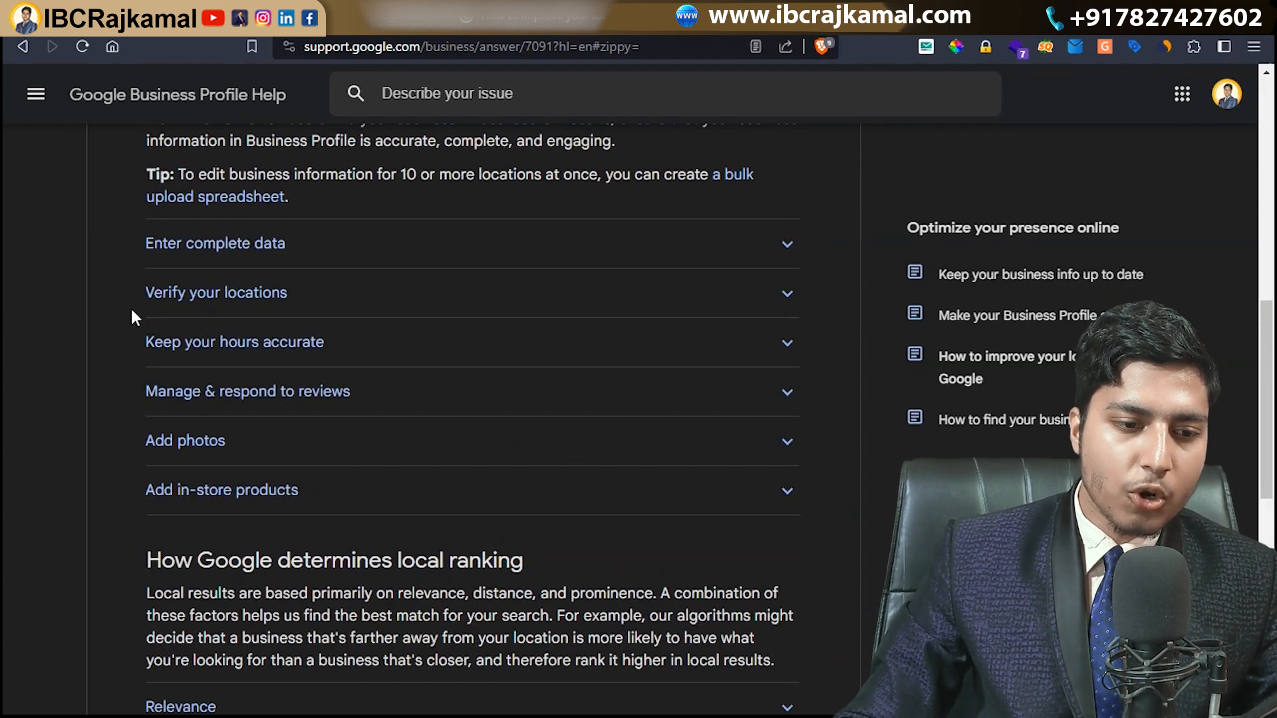